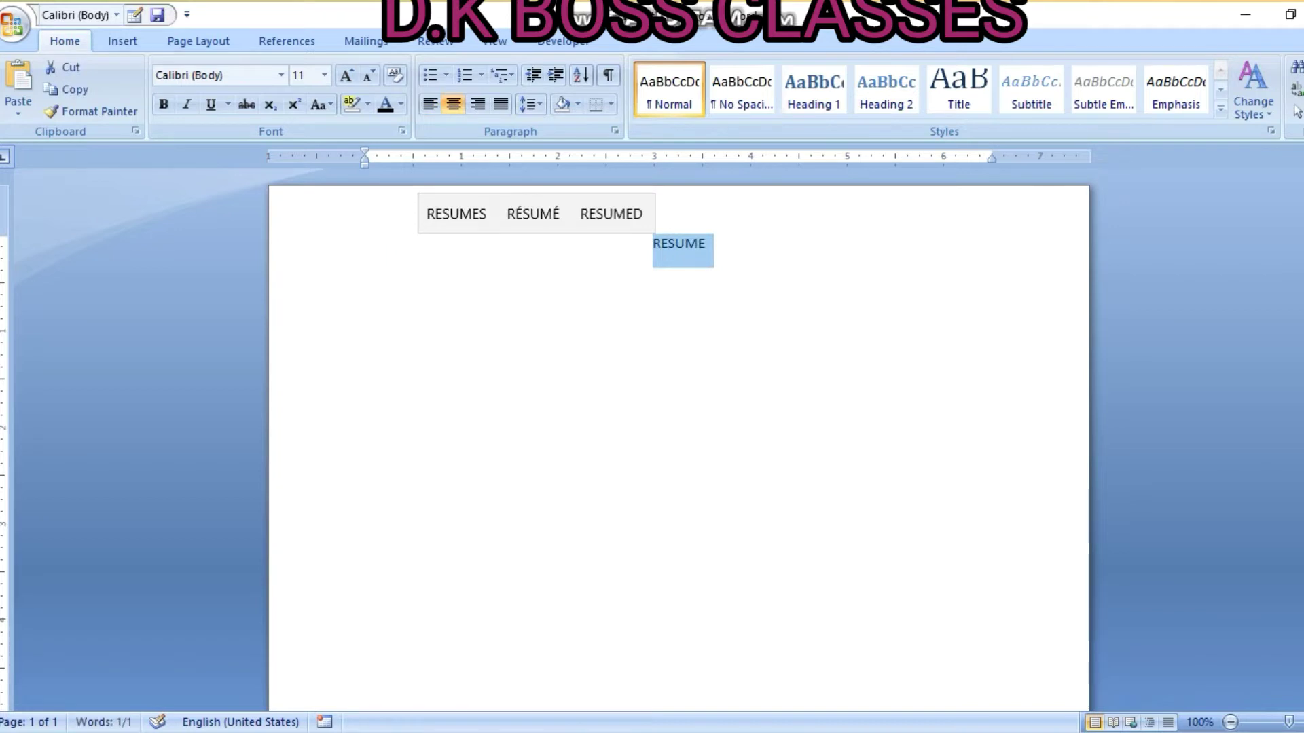
# Make the RESUME title 22 pt, then start a left-aligned 16 pt line beneath it
pyautogui.click(324, 75)
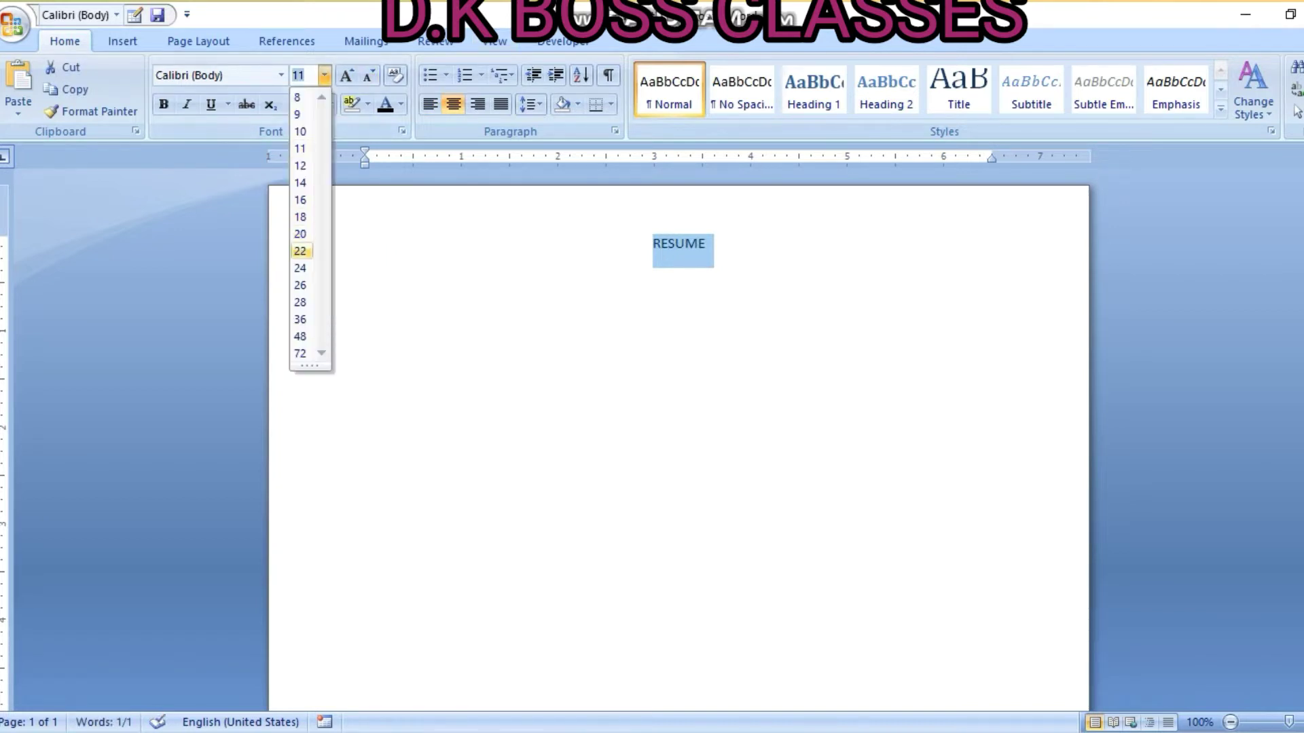
pyautogui.click(301, 251)
pyautogui.click(731, 254)
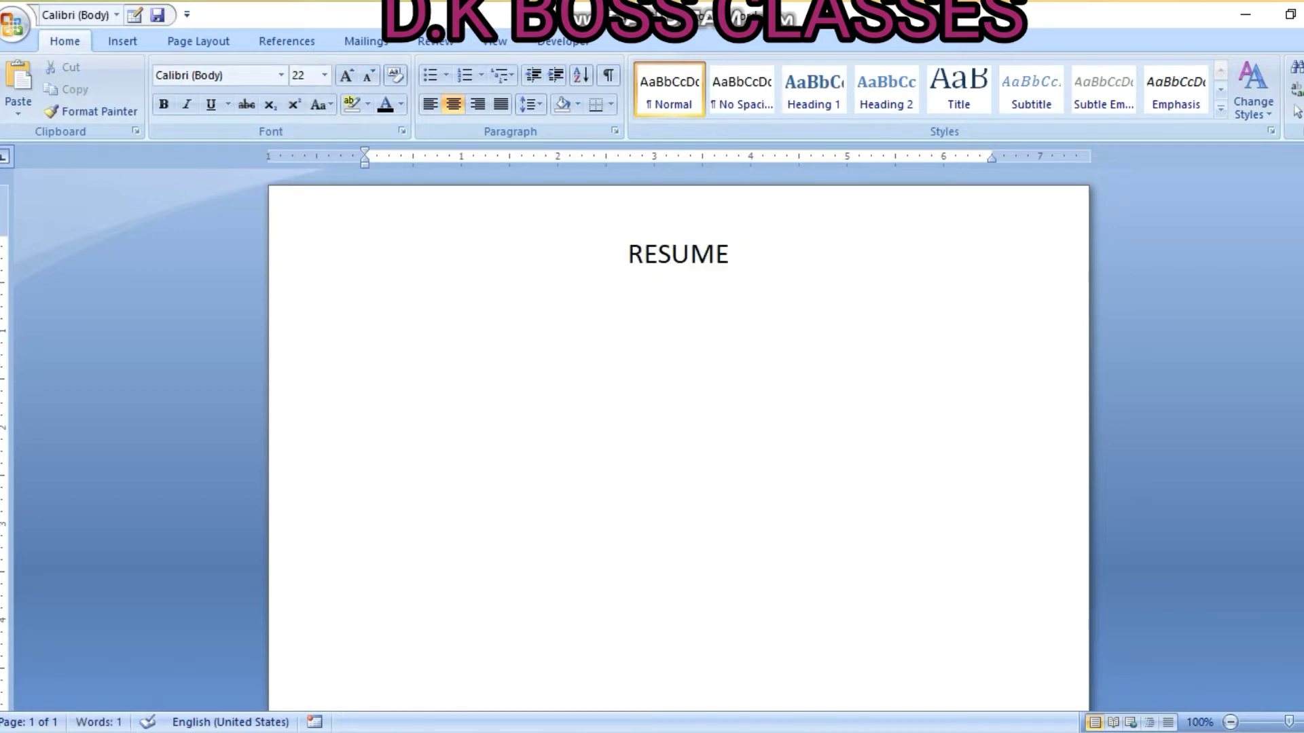
pyautogui.press('Return')
pyautogui.hotkey('ctrl', 'l')
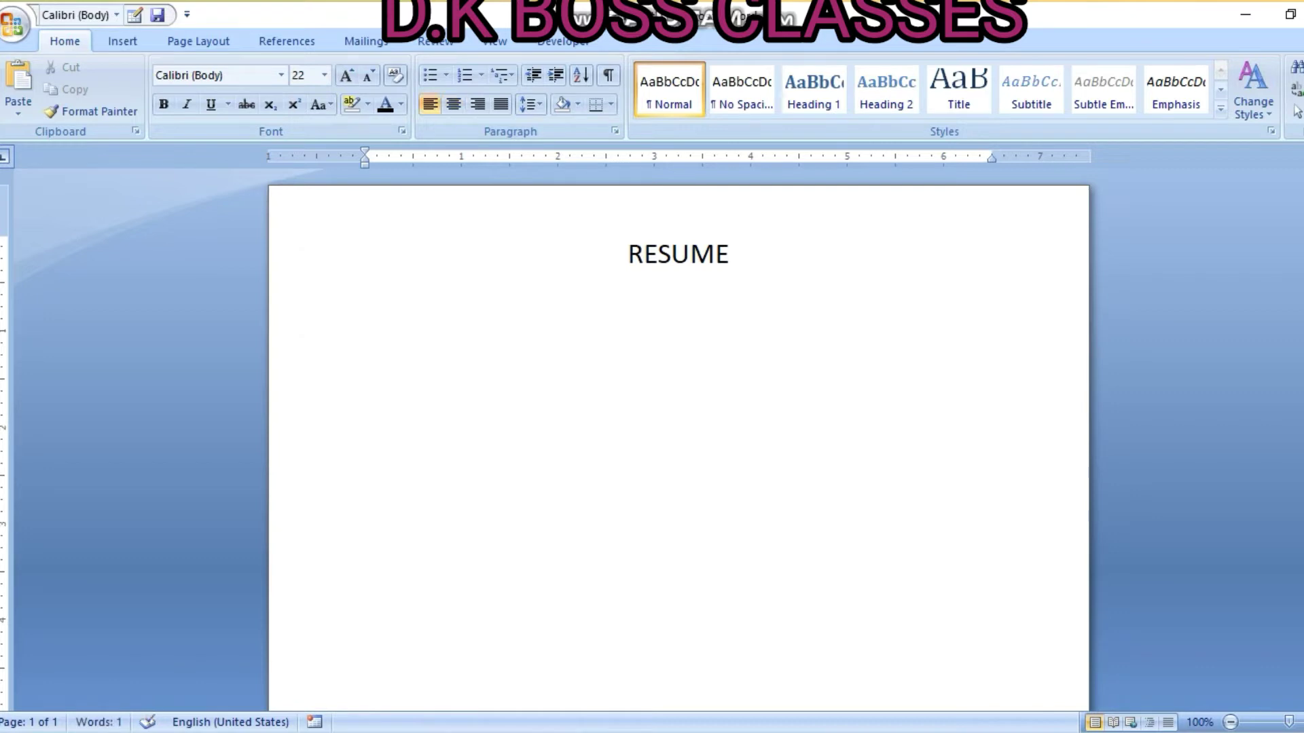
pyautogui.click(323, 75)
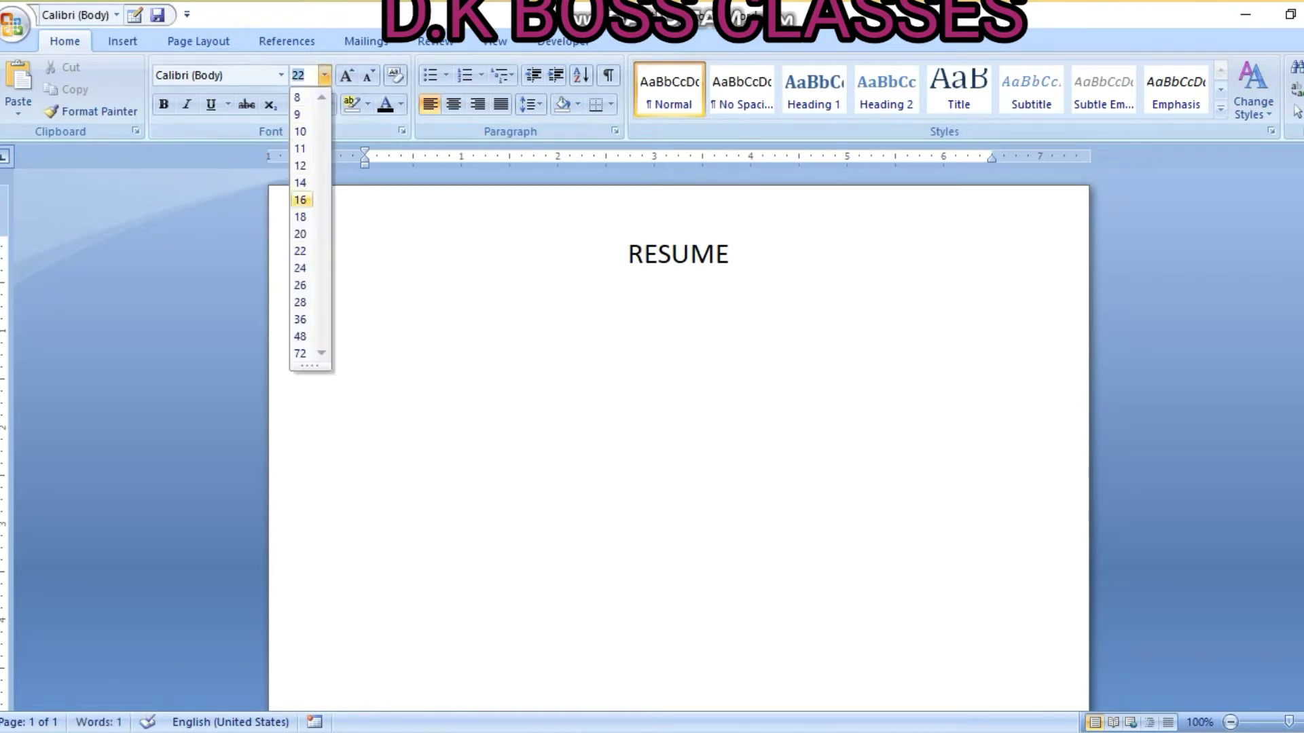
pyautogui.click(300, 199)
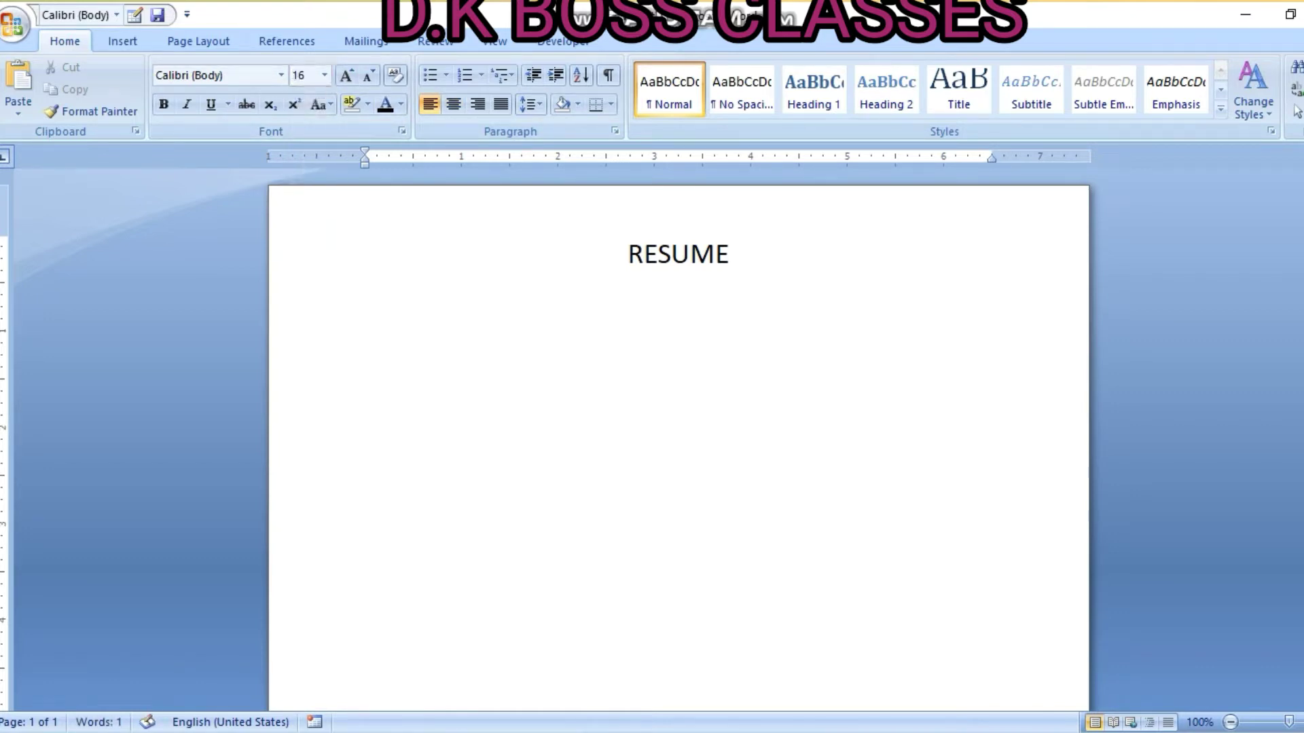
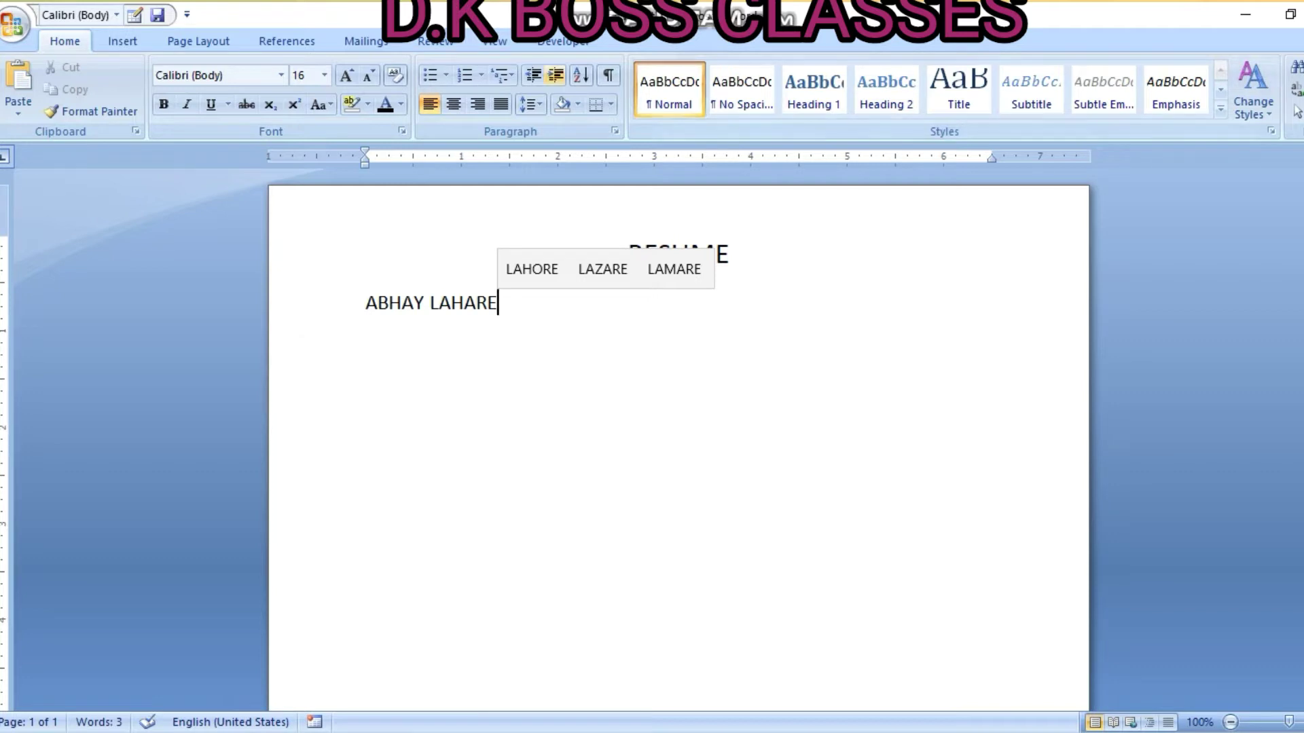
# Type the candidate's name, justified, with 1.0 line spacing and no space after
pyautogui.click(501, 104)
pyautogui.click(531, 105)
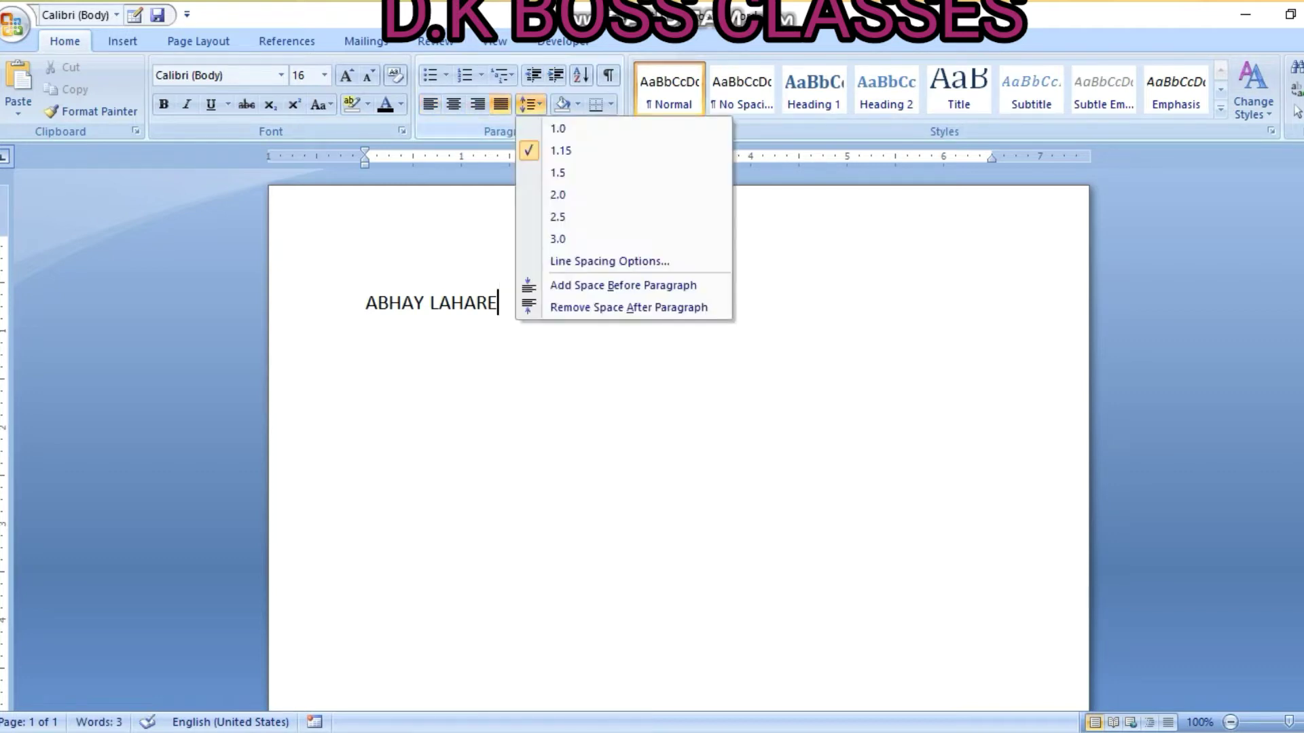
pyautogui.click(557, 128)
pyautogui.click(531, 105)
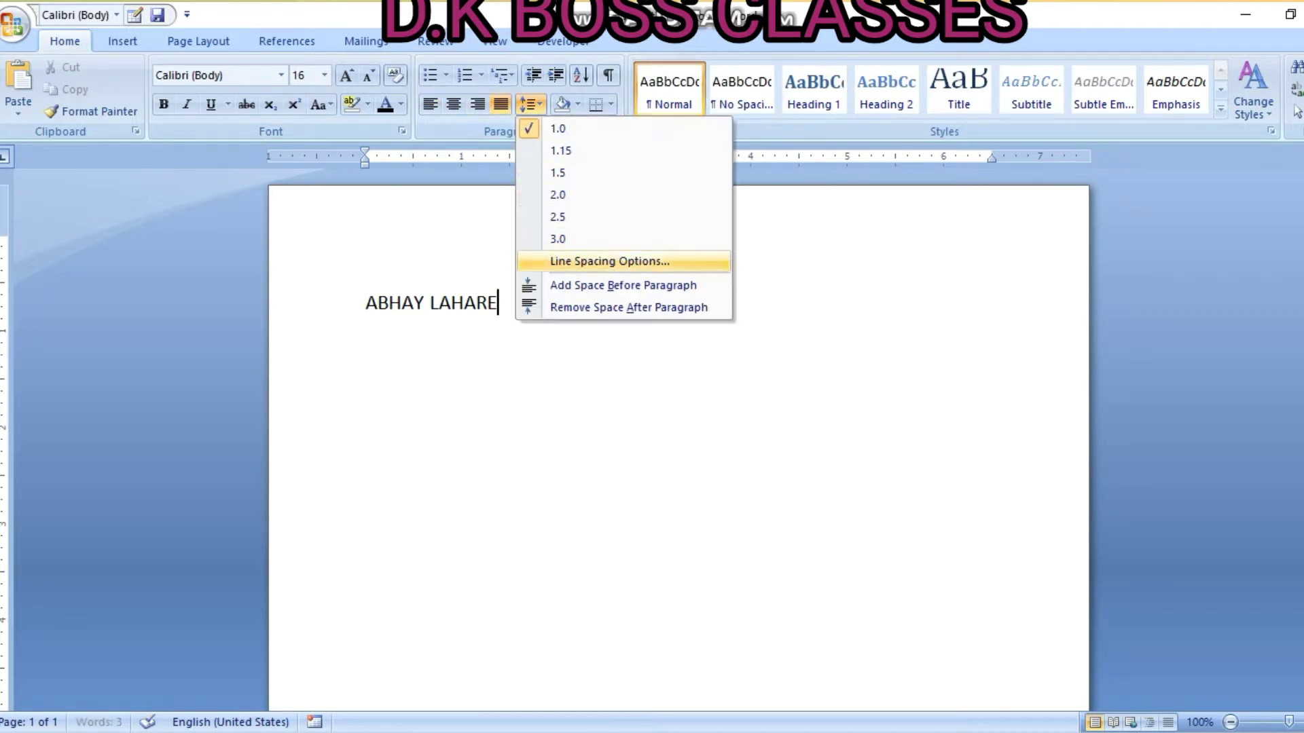
pyautogui.click(629, 308)
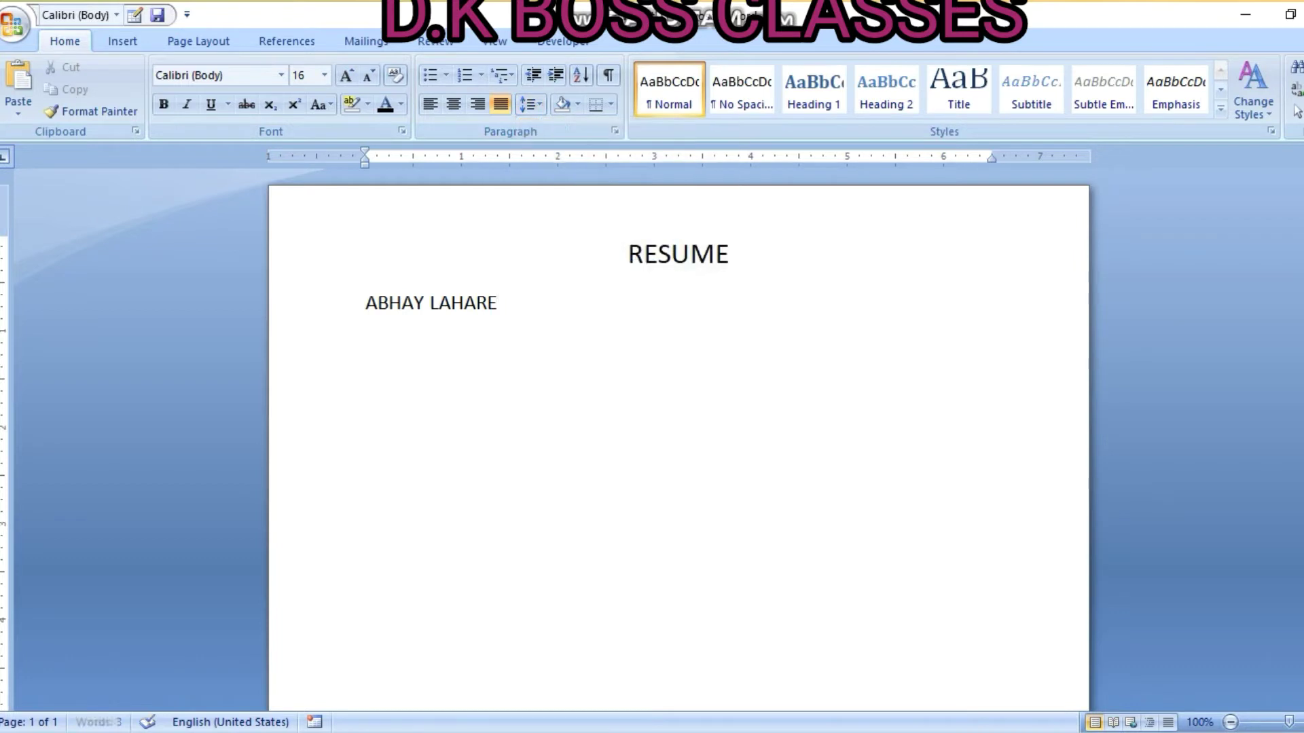
# Add the mobile number and e-mail ID lines, then a horizontal rule from '---'
pyautogui.write('MOBILE NUMBER:')
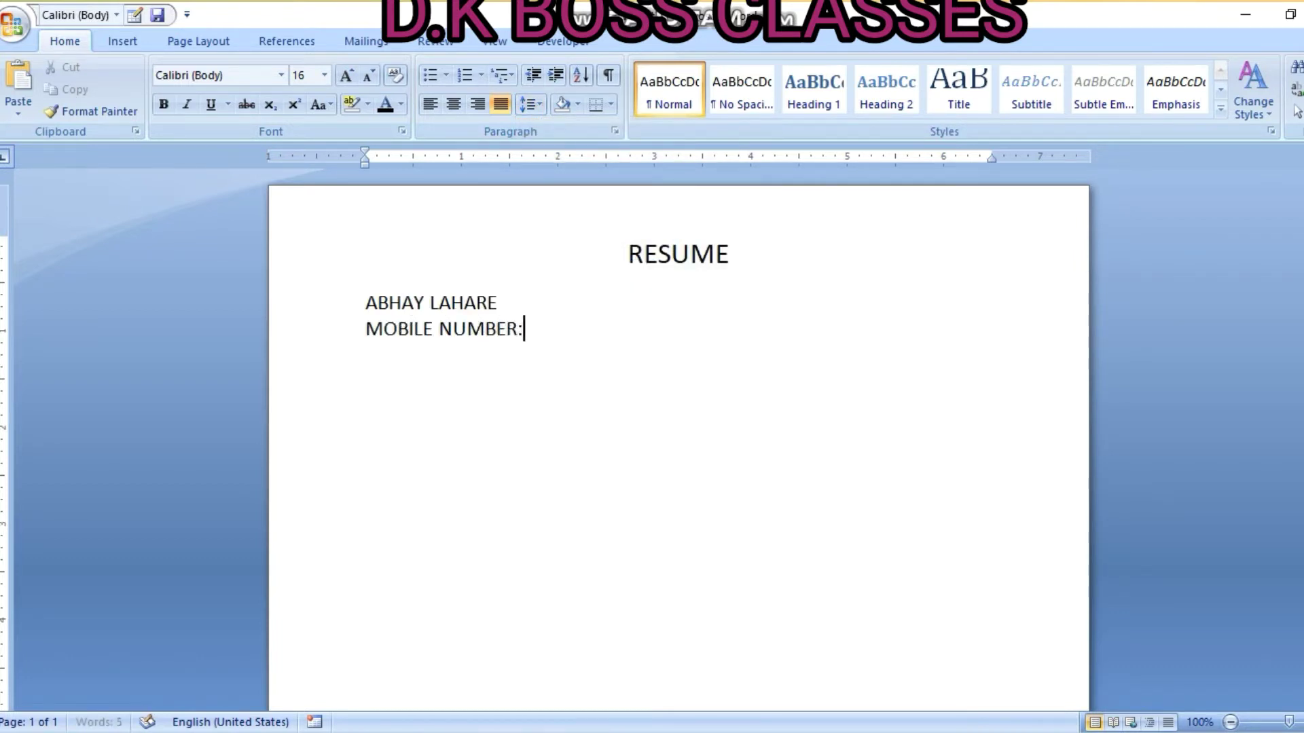
pyautogui.write('62603328')
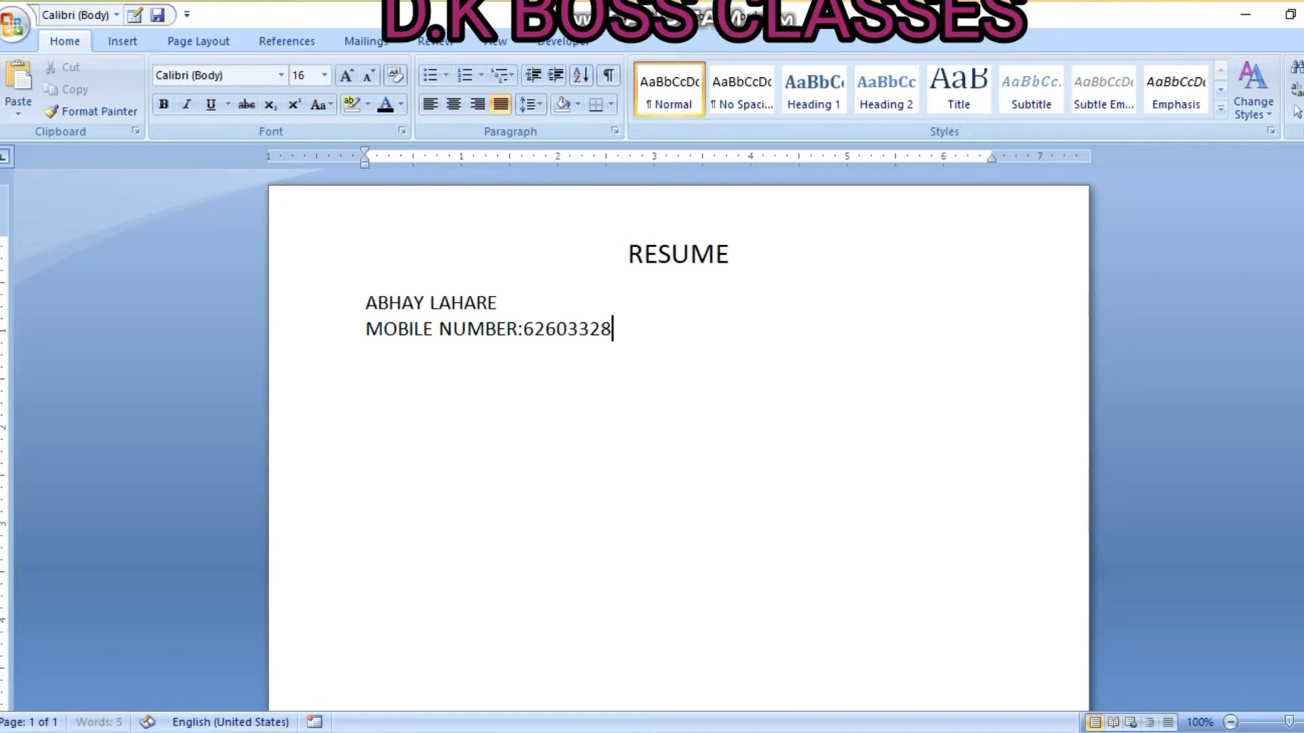
pyautogui.write('XX ')
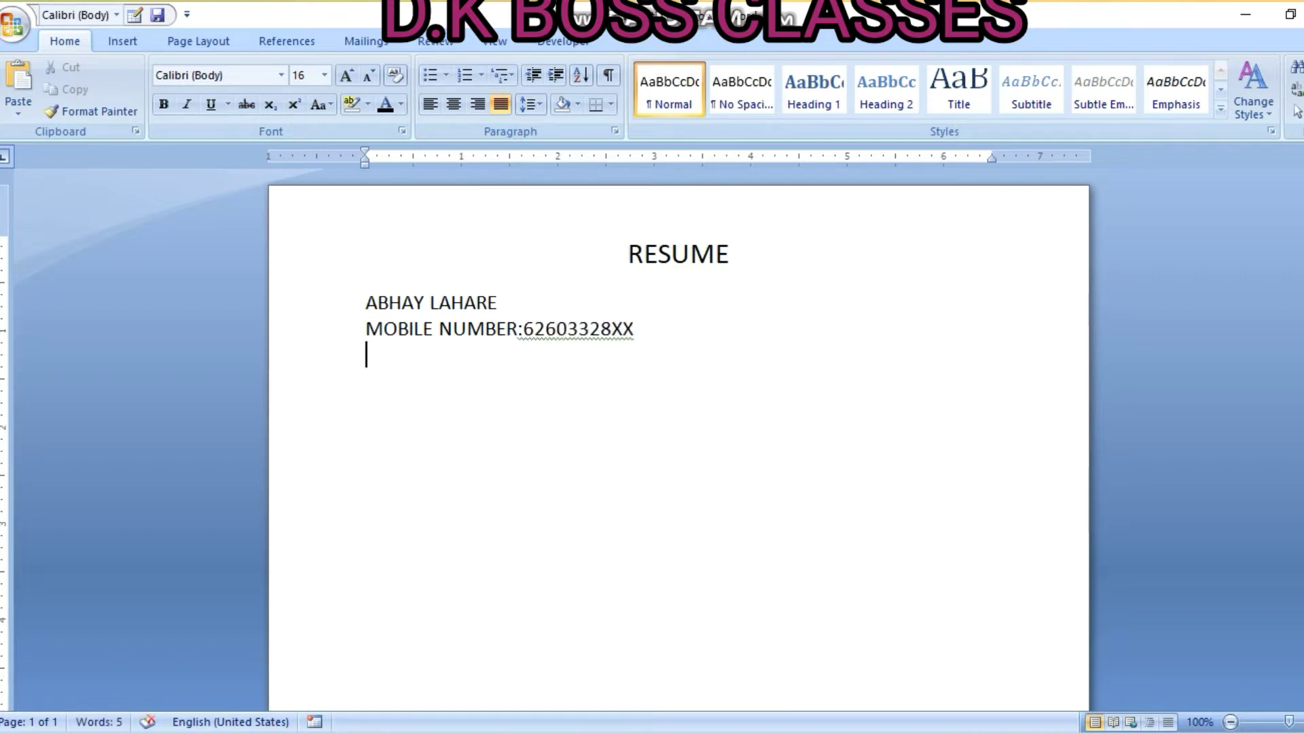
pyautogui.write('E-MAIL')
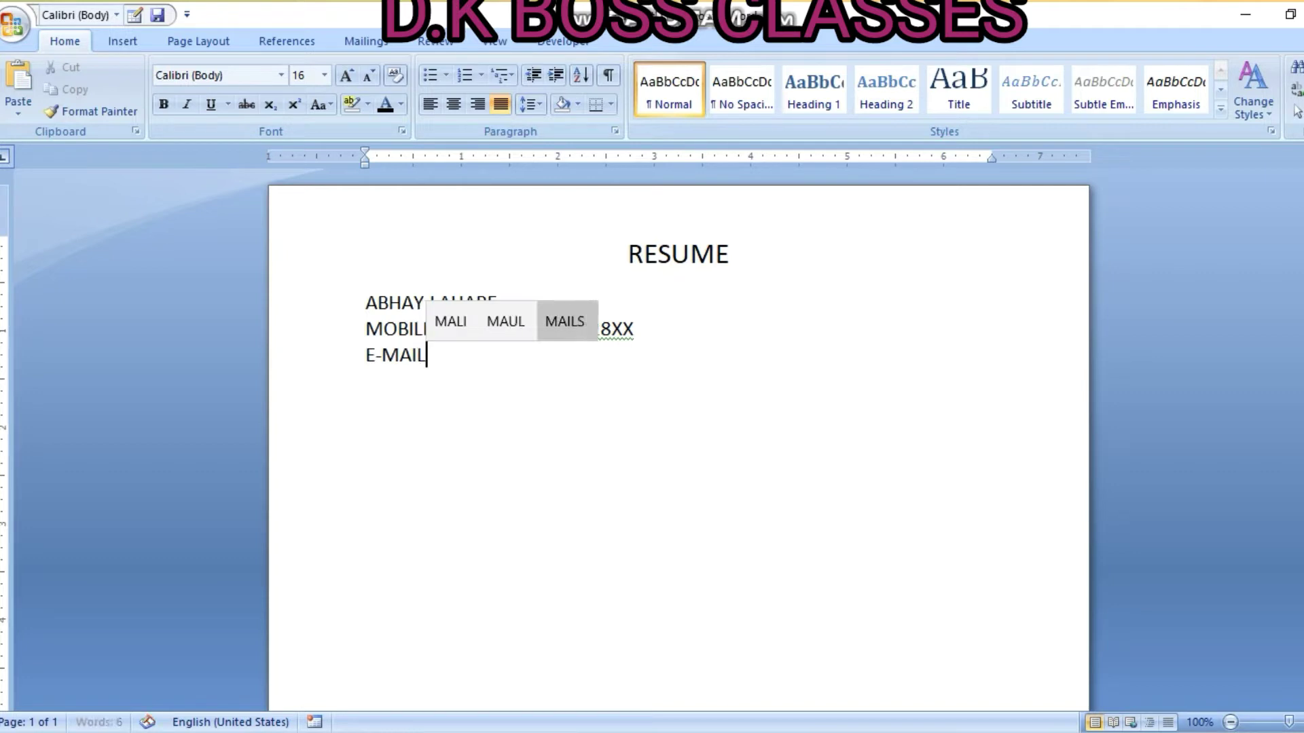
pyautogui.write(' ID')
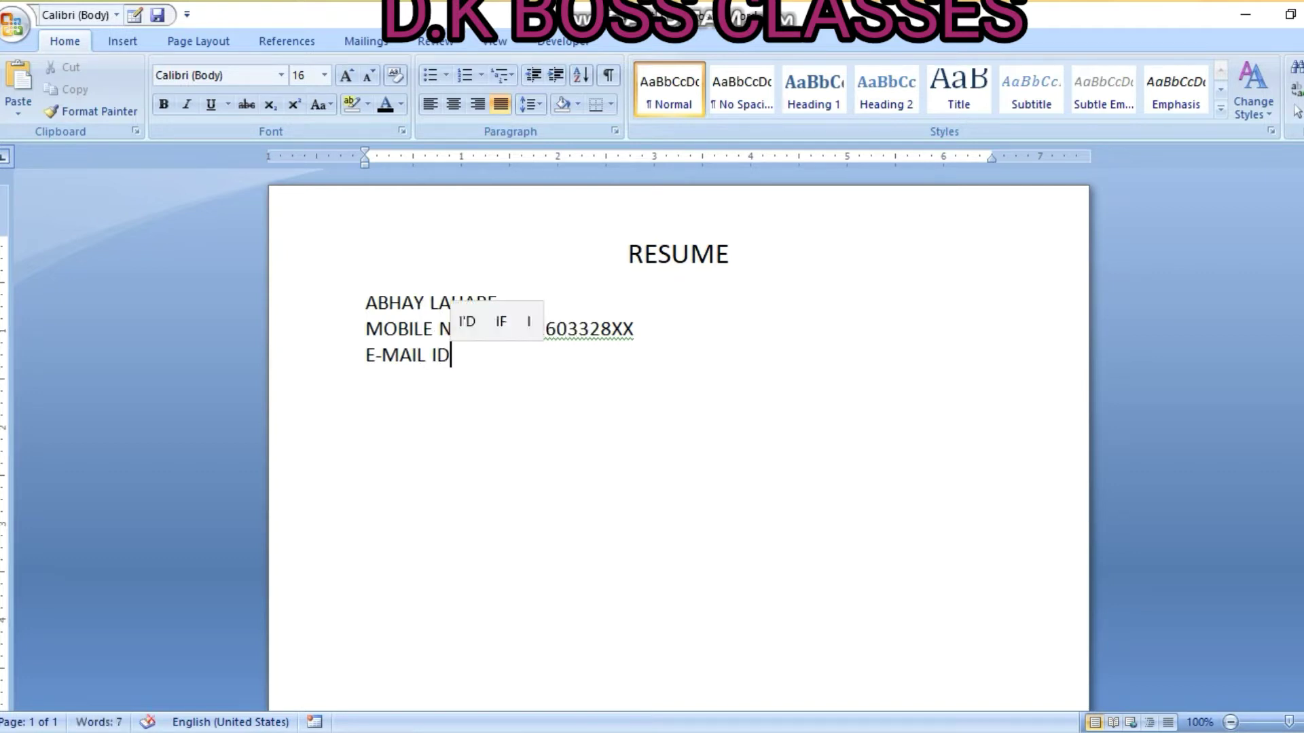
pyautogui.write(':')
pyautogui.press('capslock')
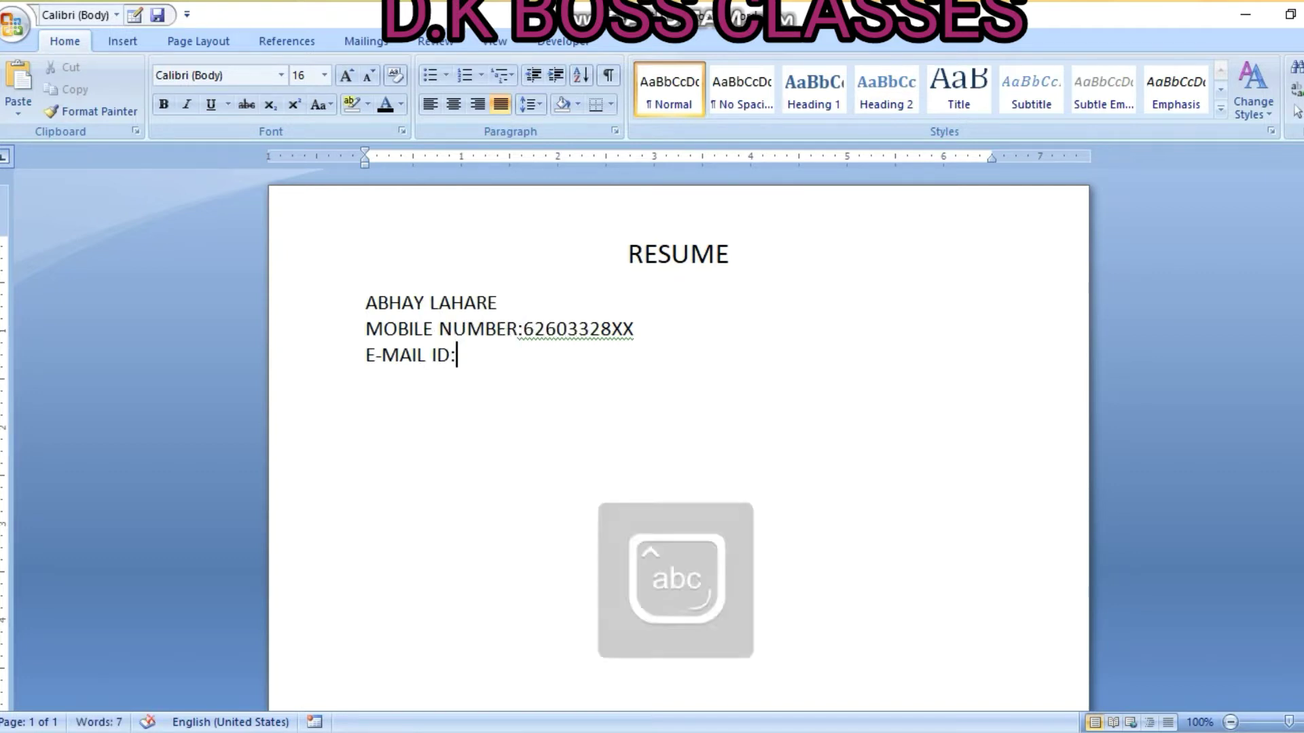
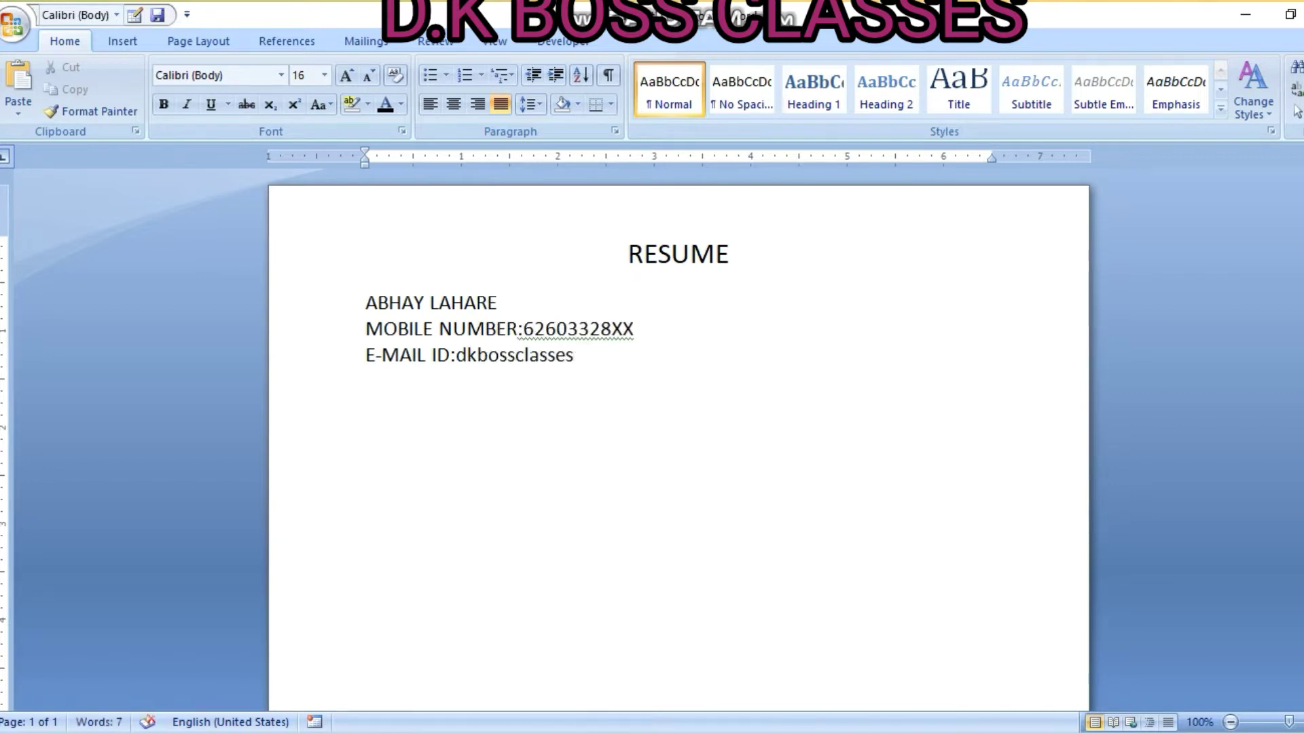
pyautogui.press('Return')
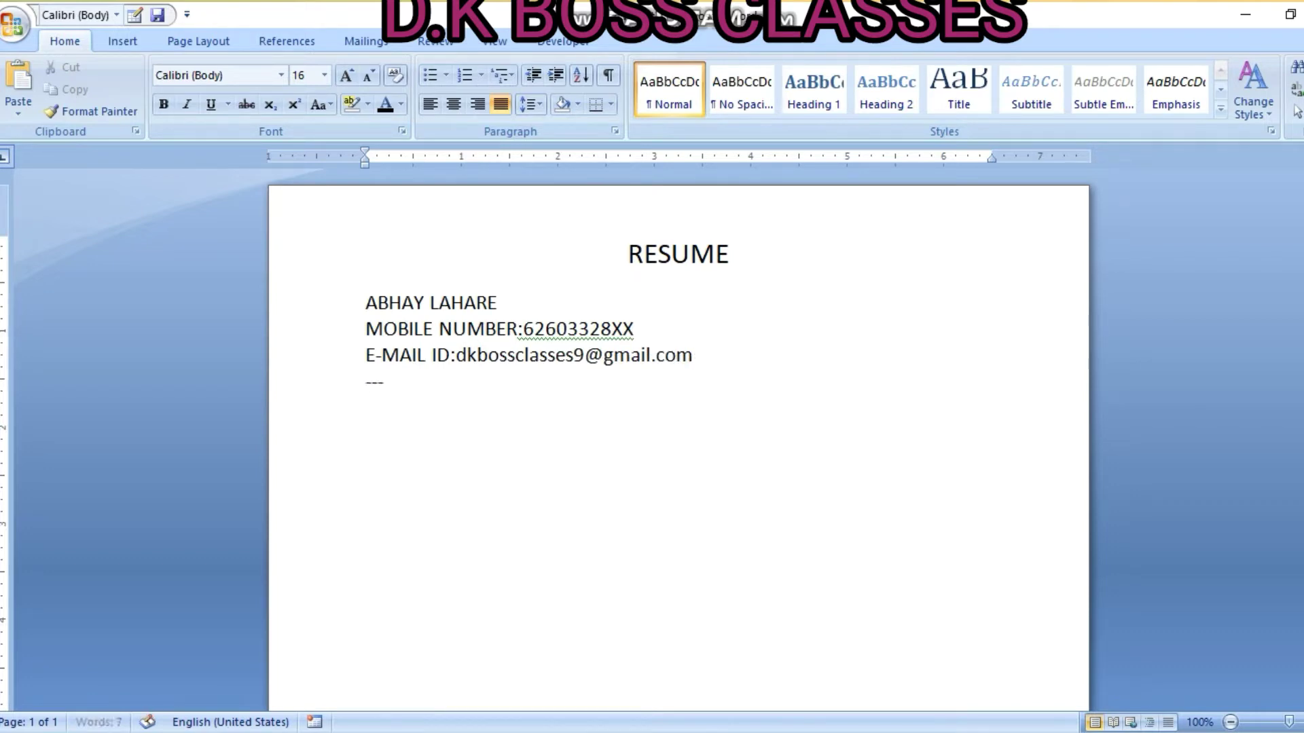
pyautogui.write('---')
pyautogui.press('Return')
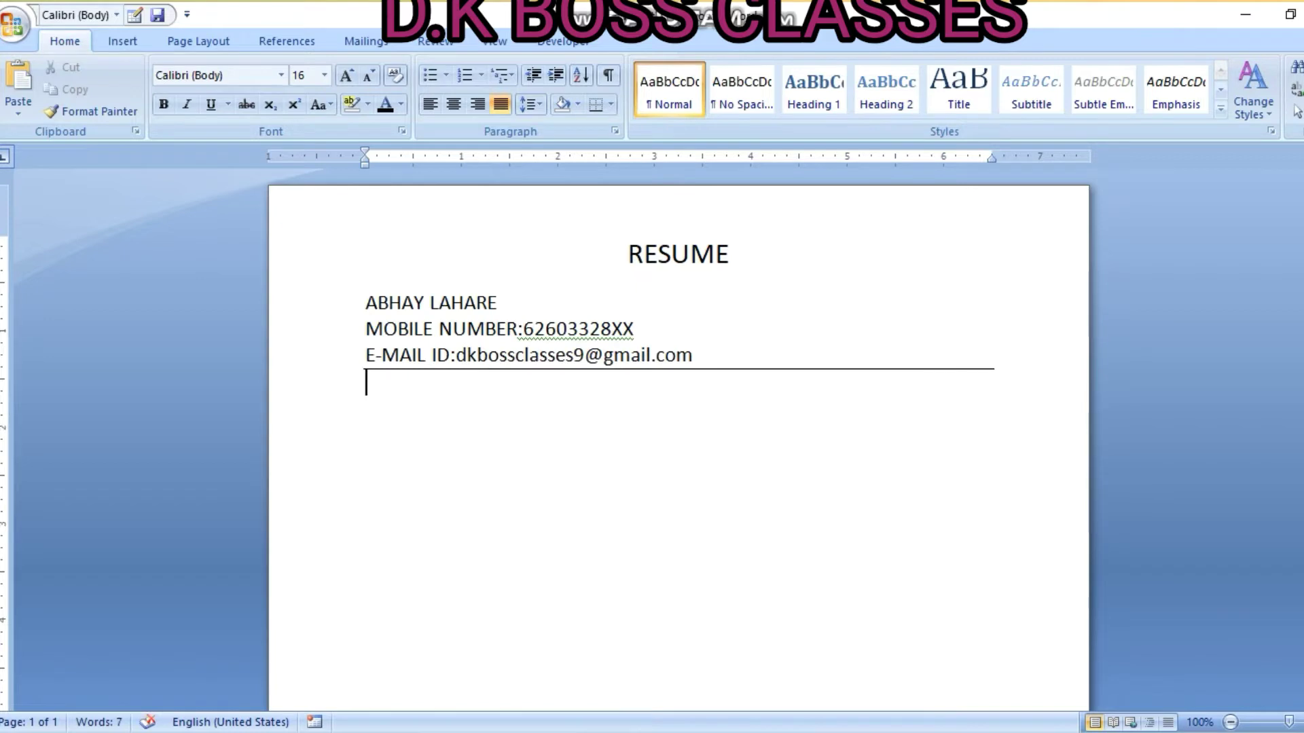
# Add a round-bulleted CAREER OBJECTIVES heading with an unbulleted line beneath
pyautogui.click(445, 75)
pyautogui.click(449, 132)
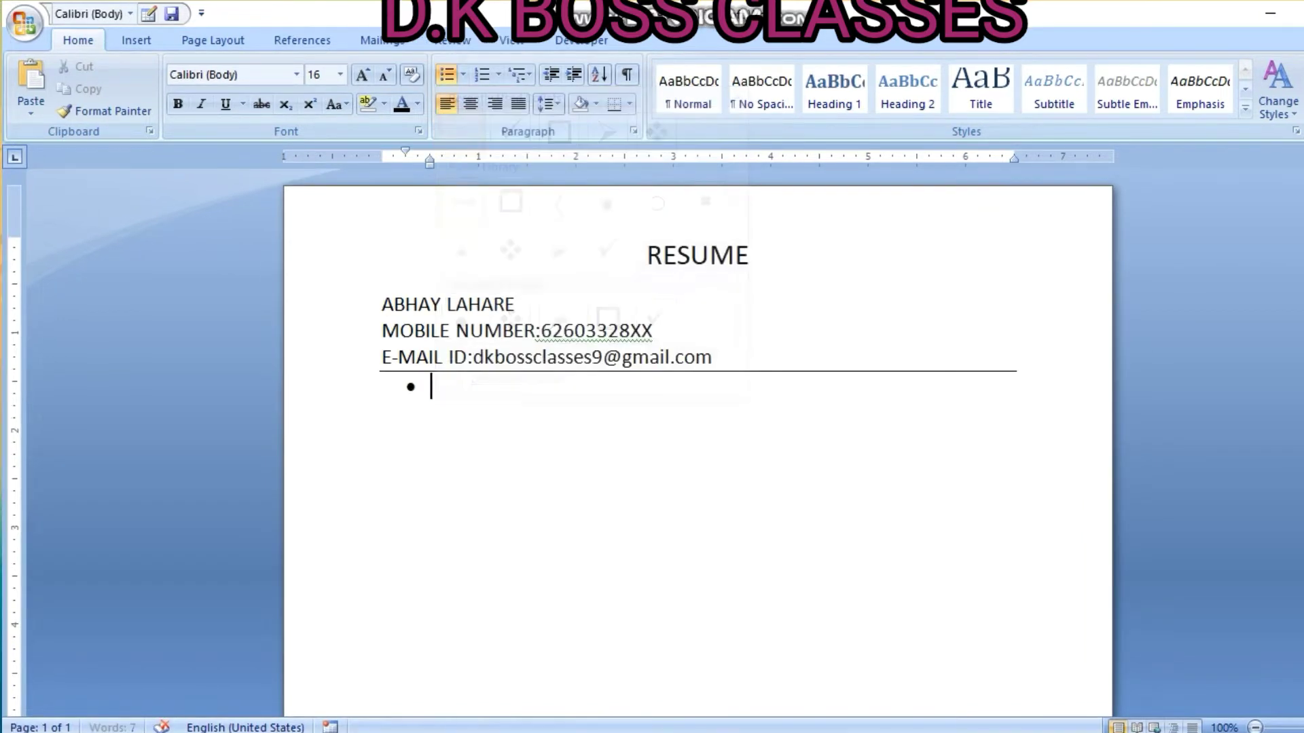
pyautogui.write('CA')
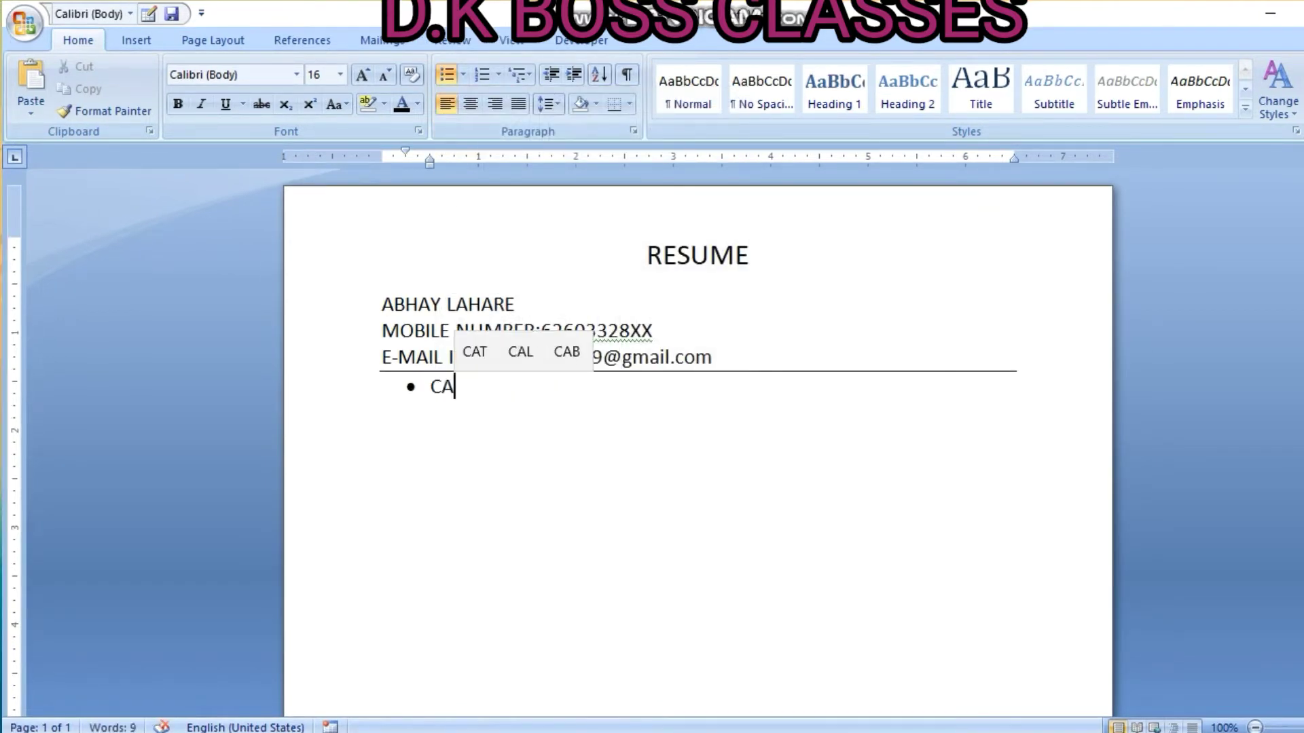
pyautogui.write('REER OBJE')
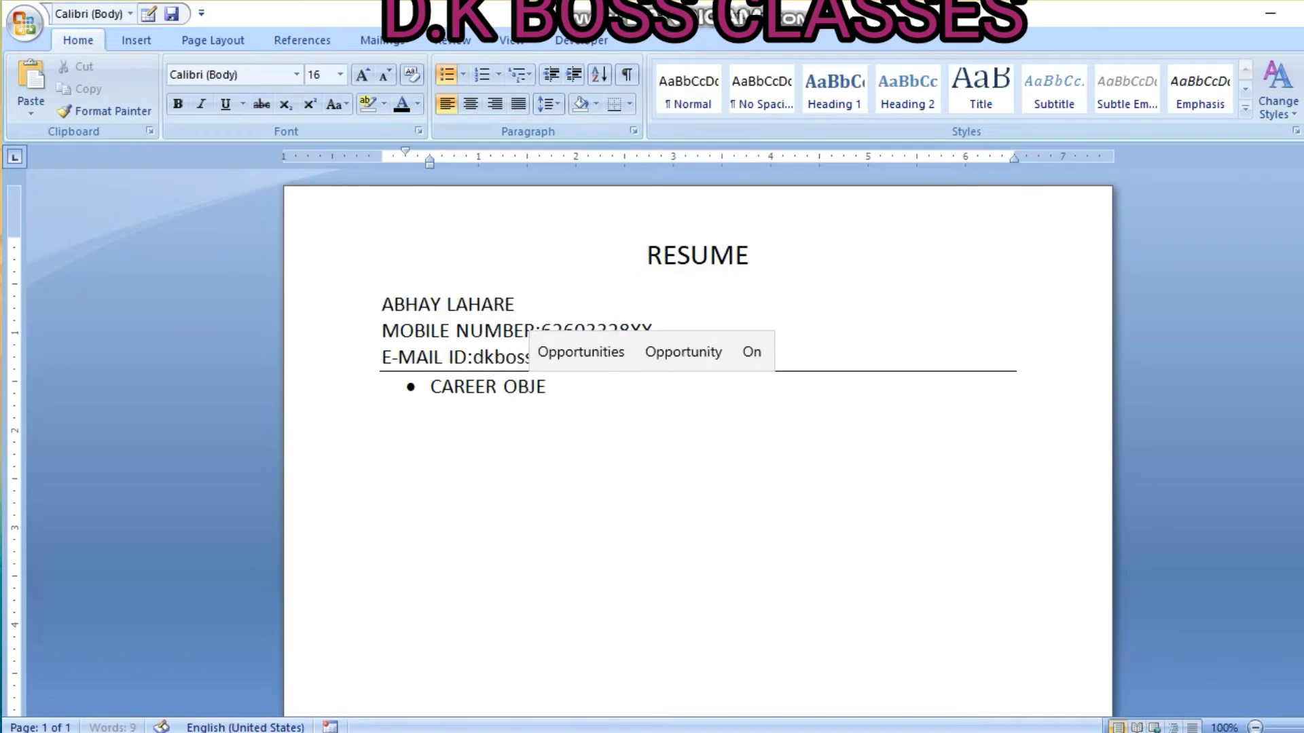
pyautogui.write('CTIVE')
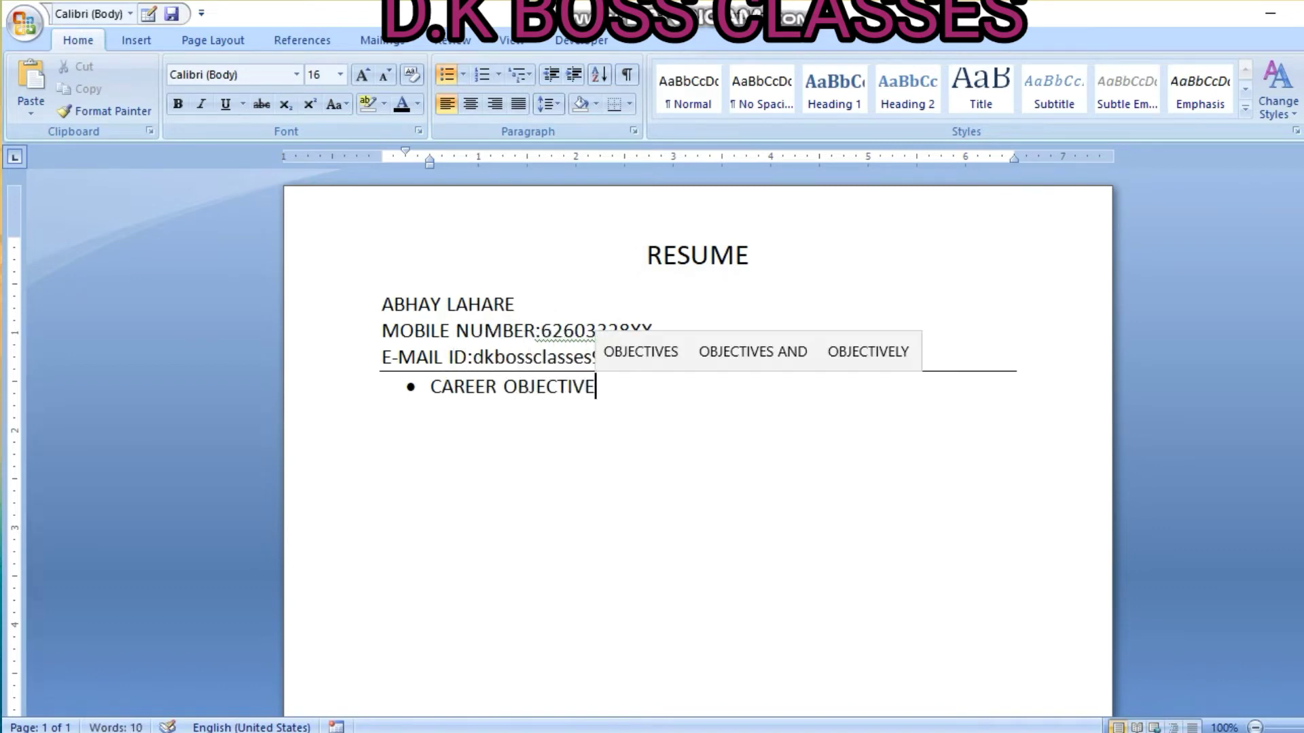
pyautogui.write('S')
pyautogui.press('Return')
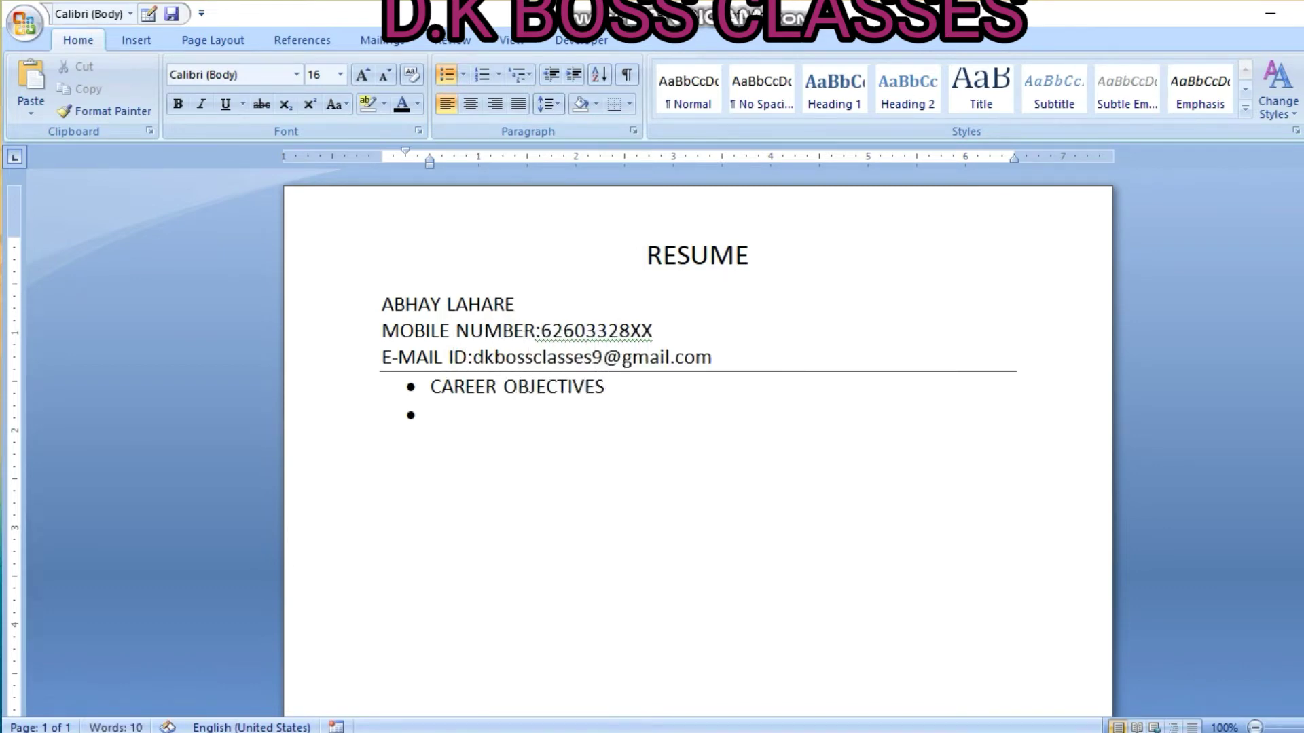
pyautogui.press('Return')
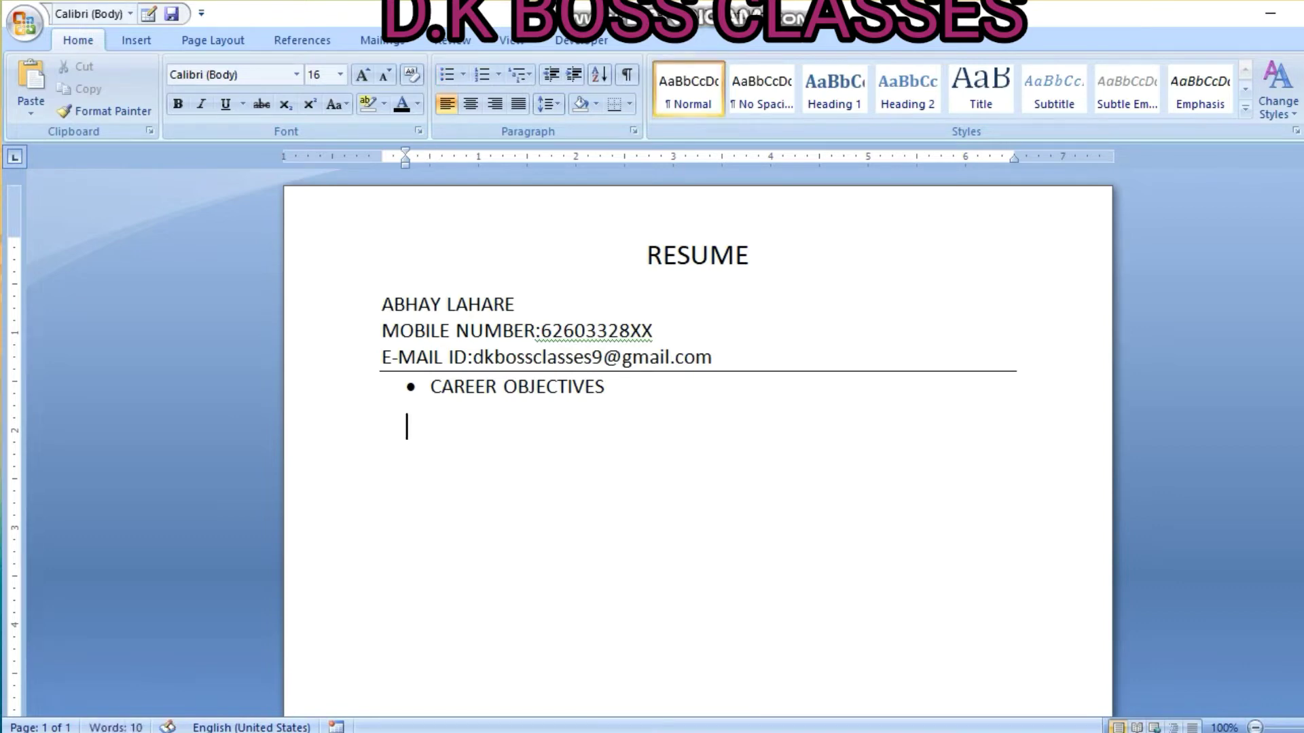
# Type the objective paragraph about a hi-tech career, ending 'creative environment.', fixing typos
pyautogui.write('I')
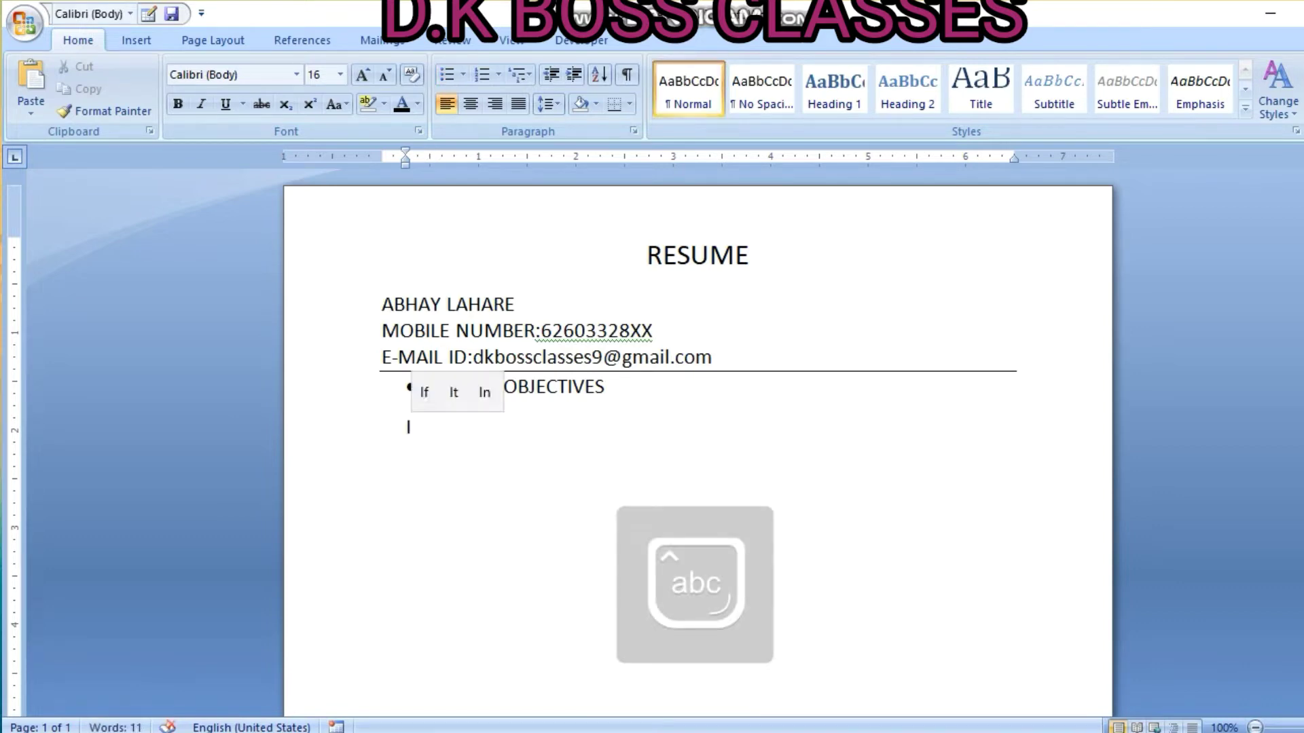
pyautogui.write('ntend t')
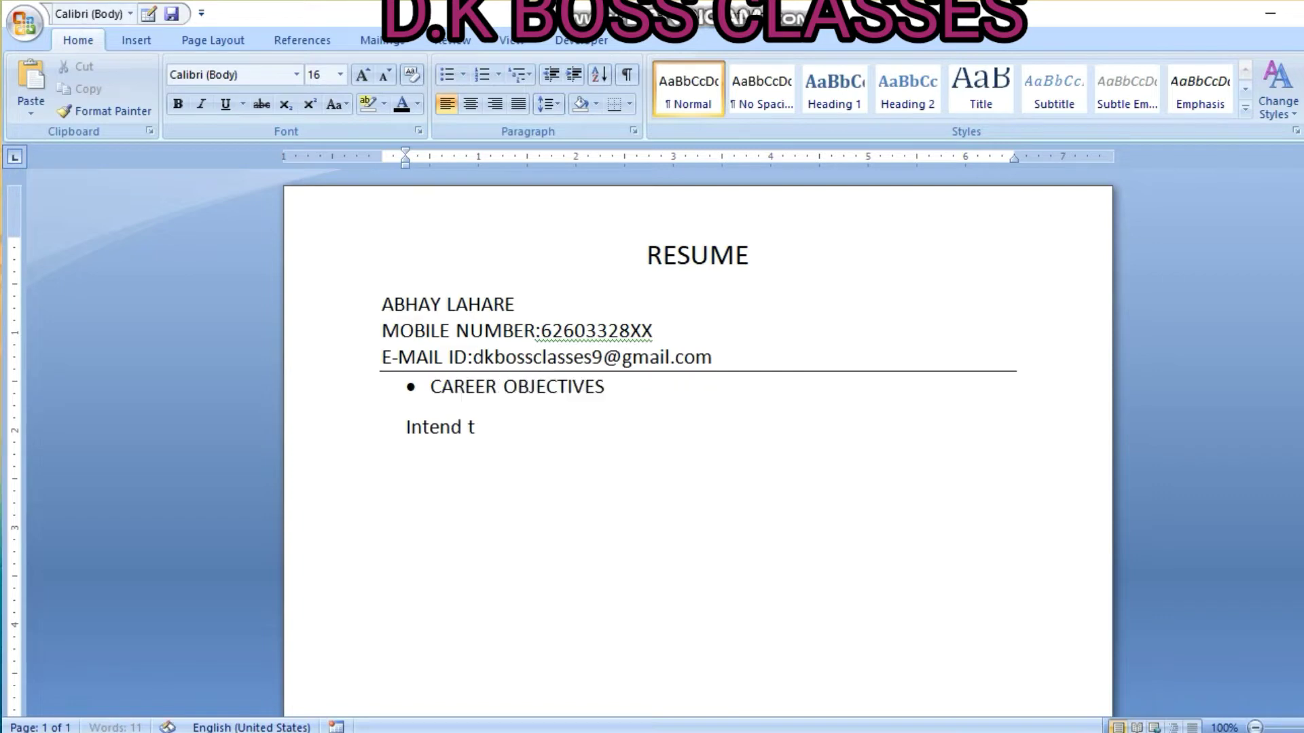
pyautogui.write('o bui')
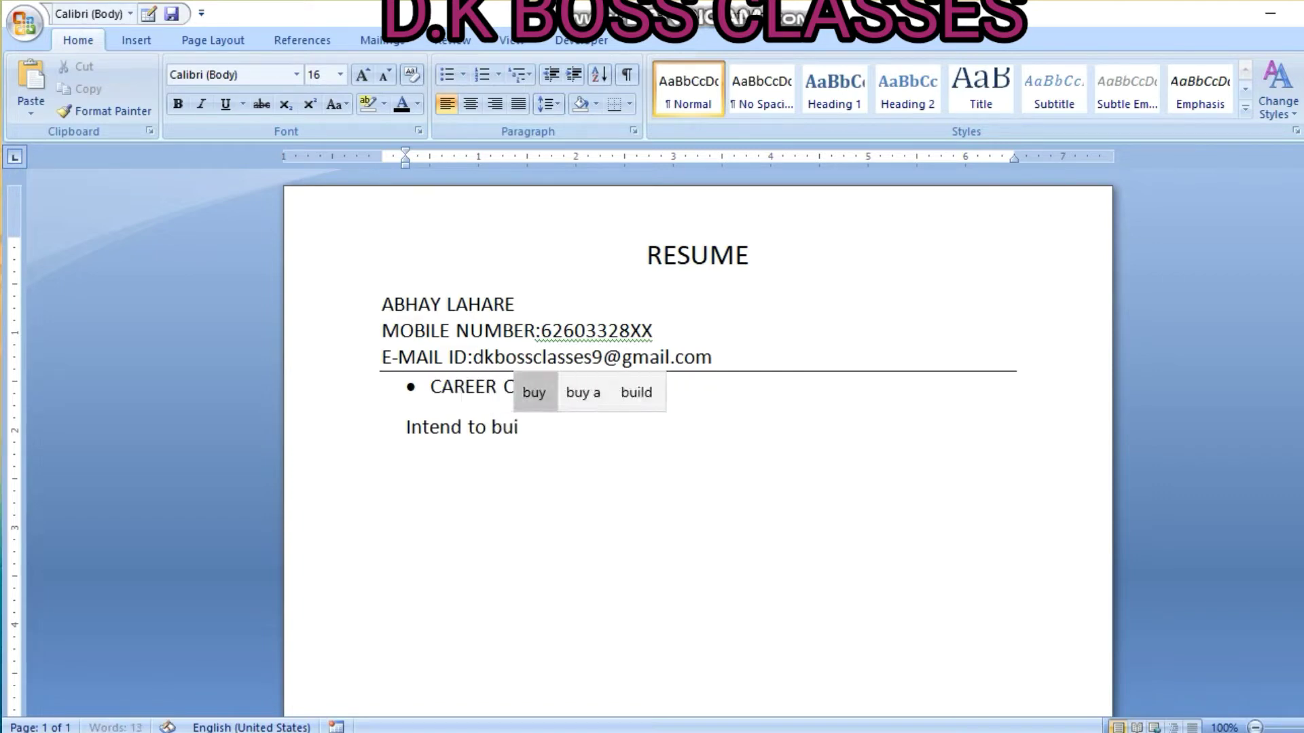
pyautogui.write('ld a car')
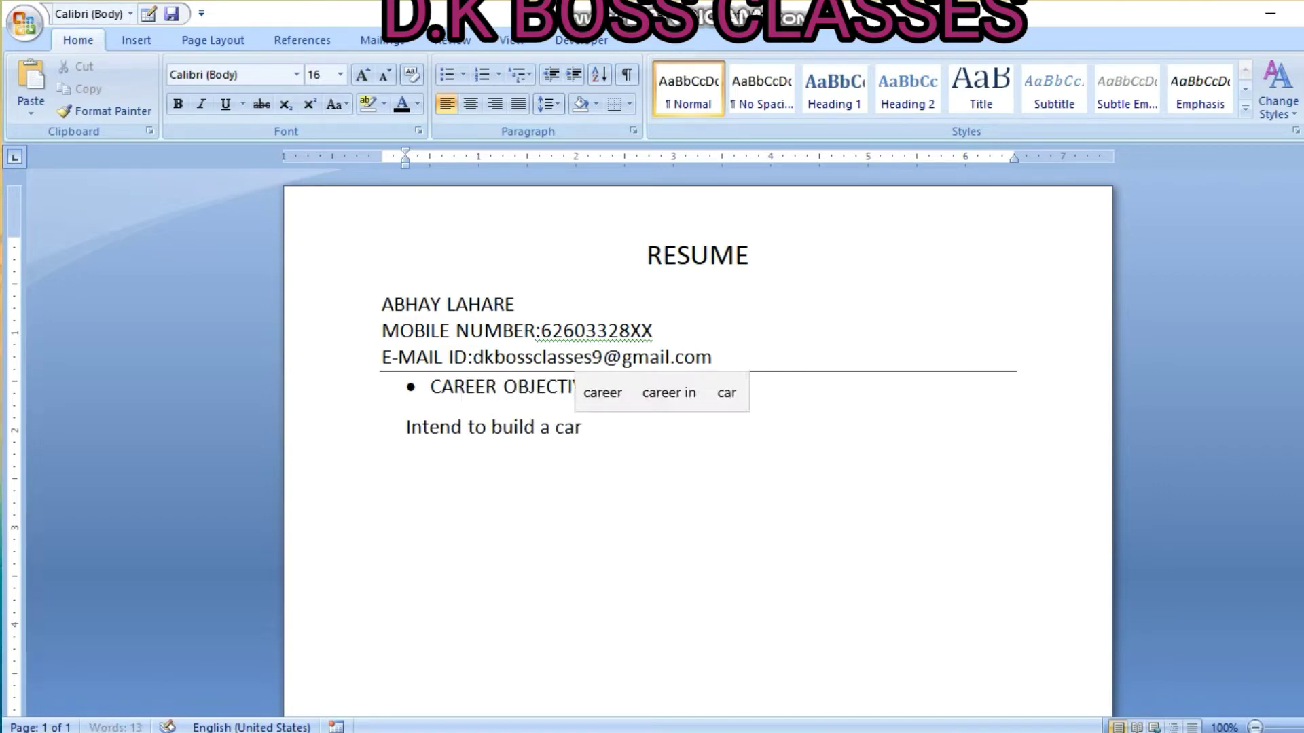
pyautogui.write('eer')
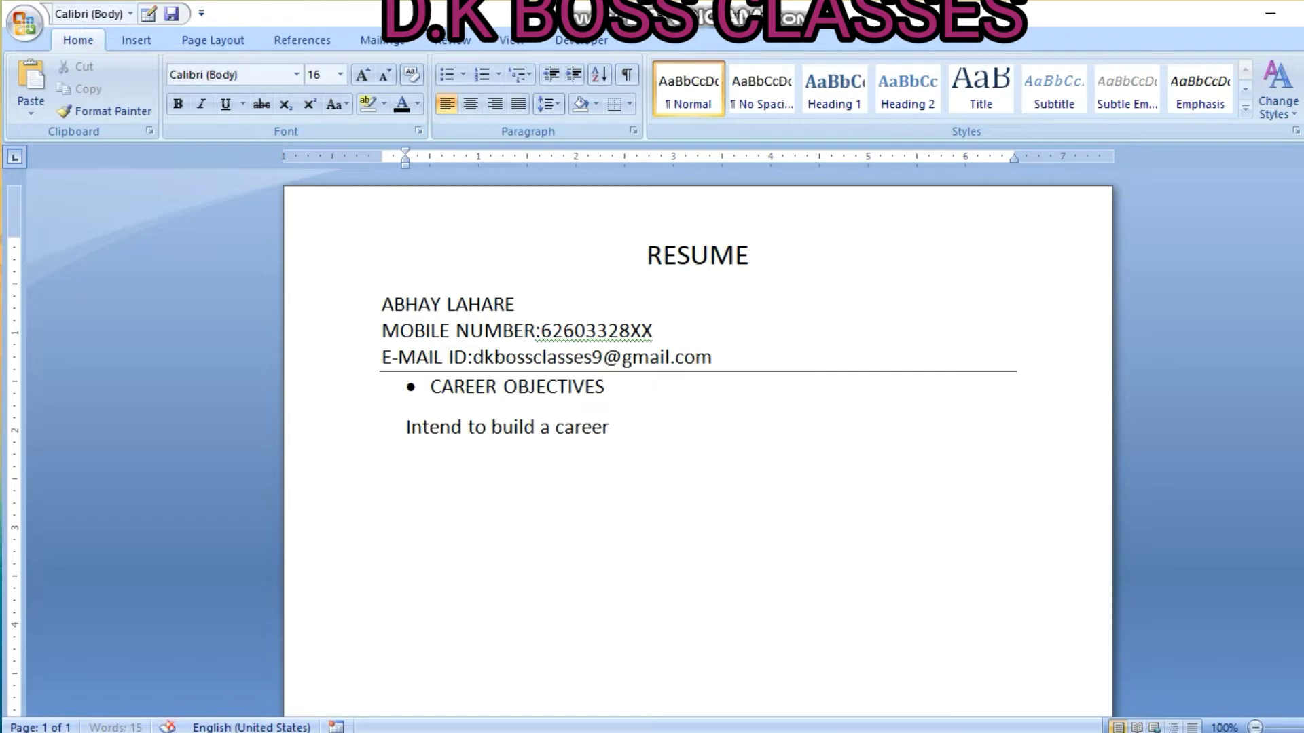
pyautogui.write(' with leading cor')
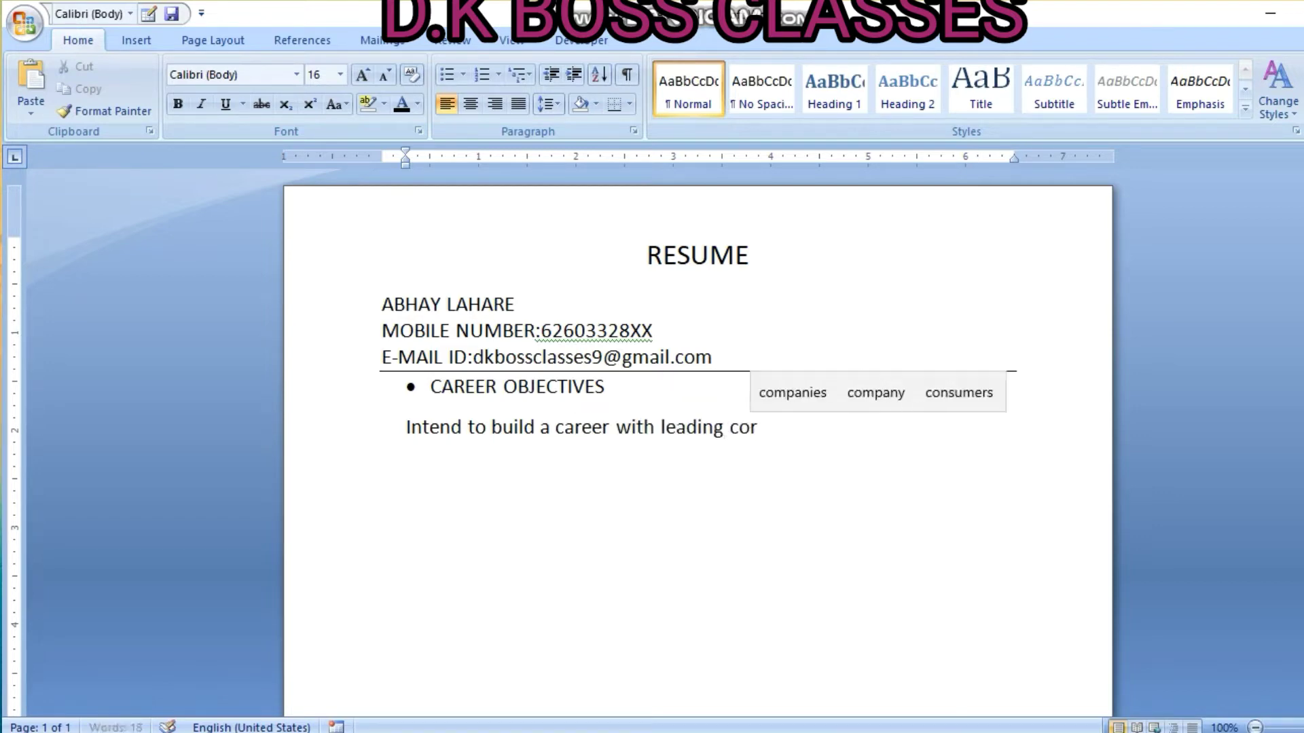
pyautogui.write('porate ofhig')
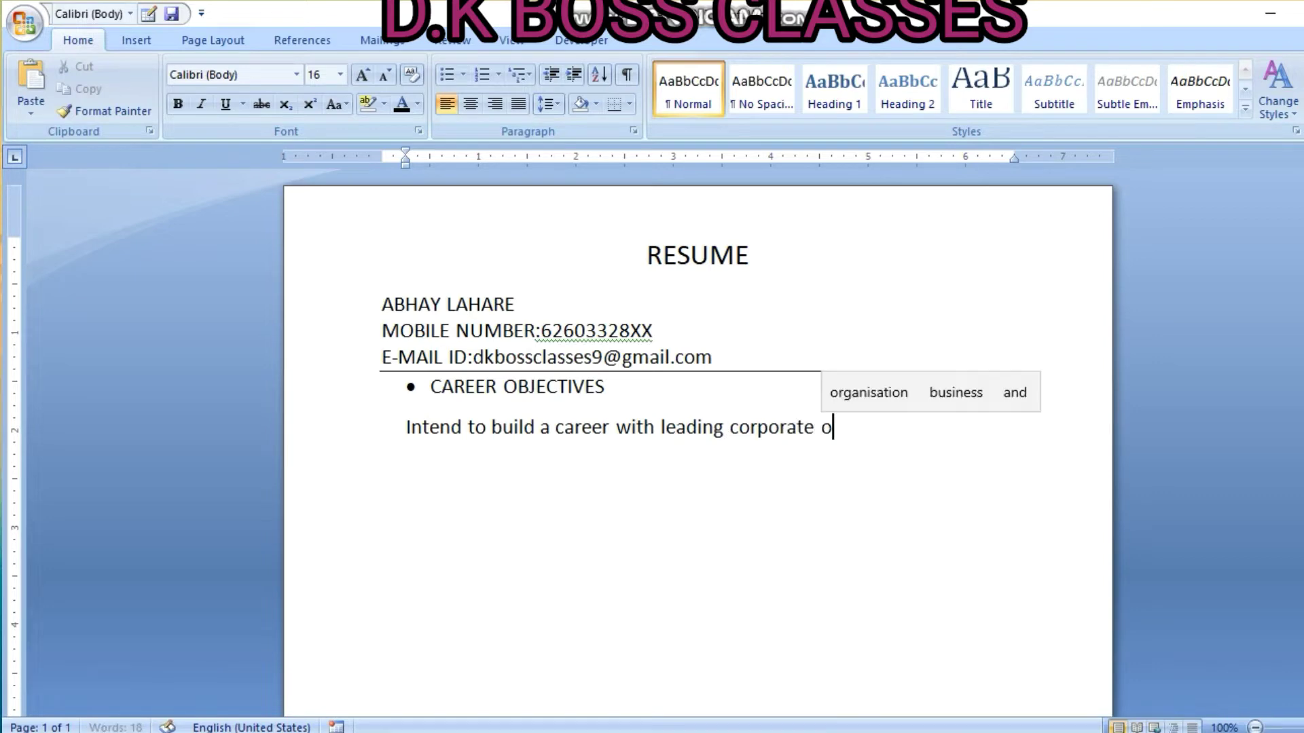
pyautogui.press('BackSpace')
pyautogui.press('BackSpace')
pyautogui.press('BackSpace')
pyautogui.write('h')
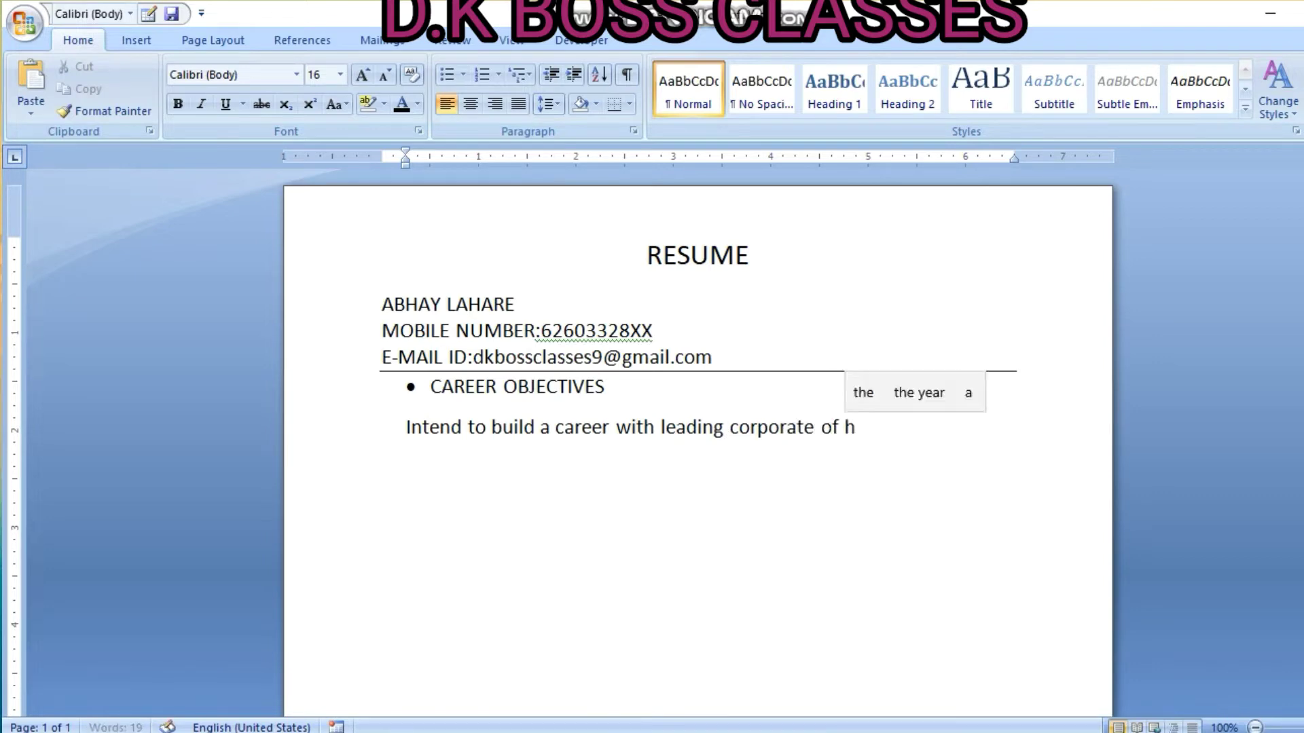
pyautogui.write('i-tech')
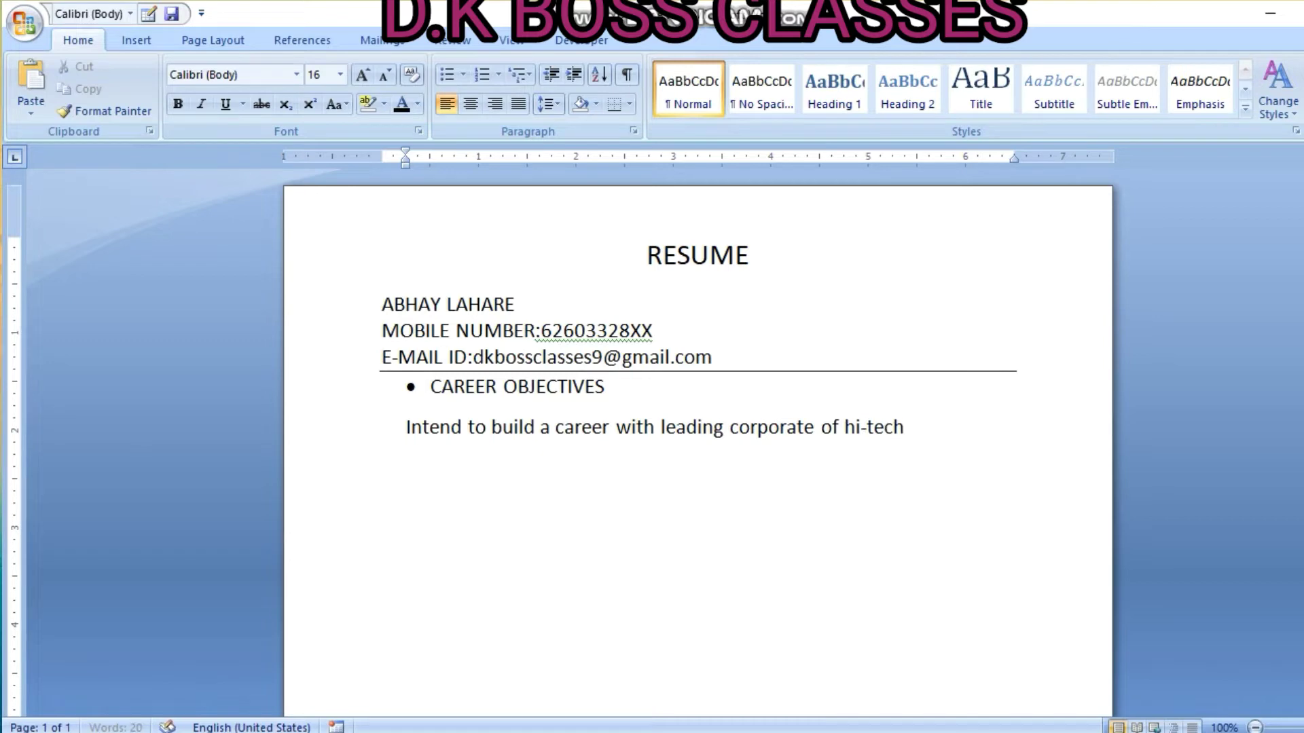
pyautogui.write(' environment')
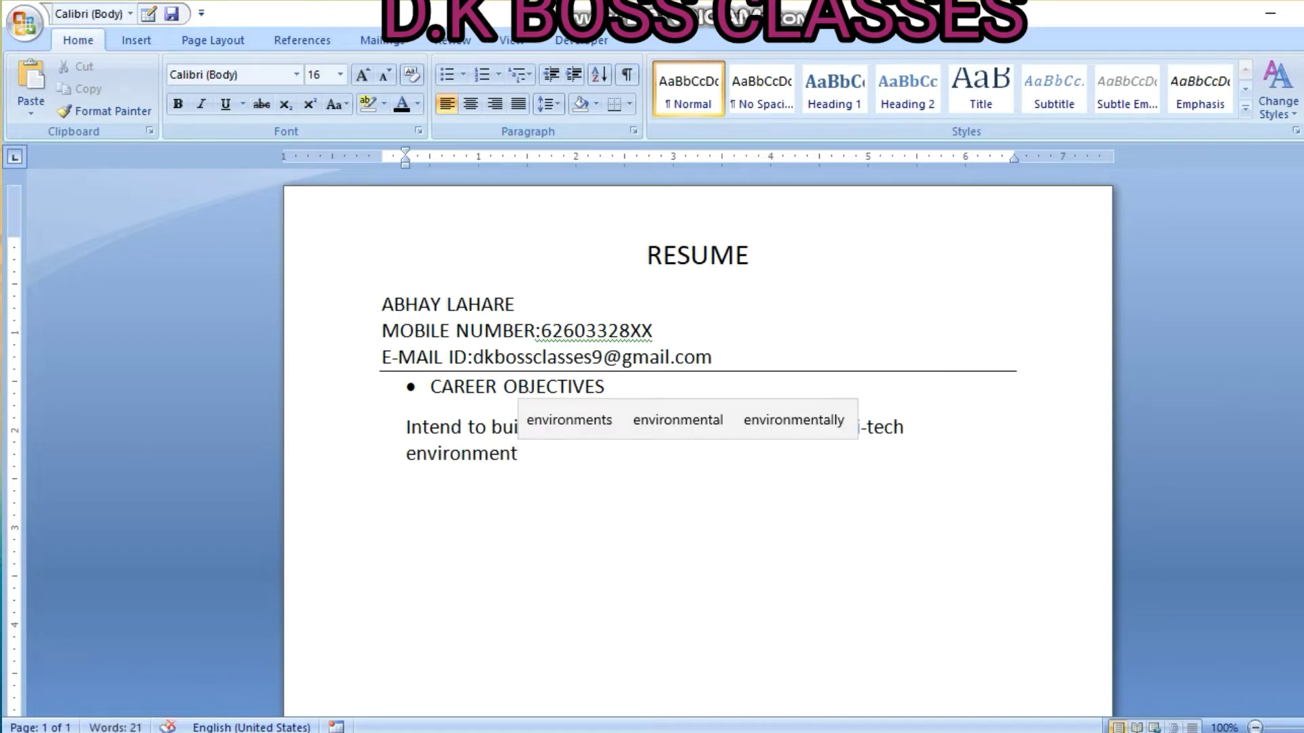
pyautogui.write(' with ')
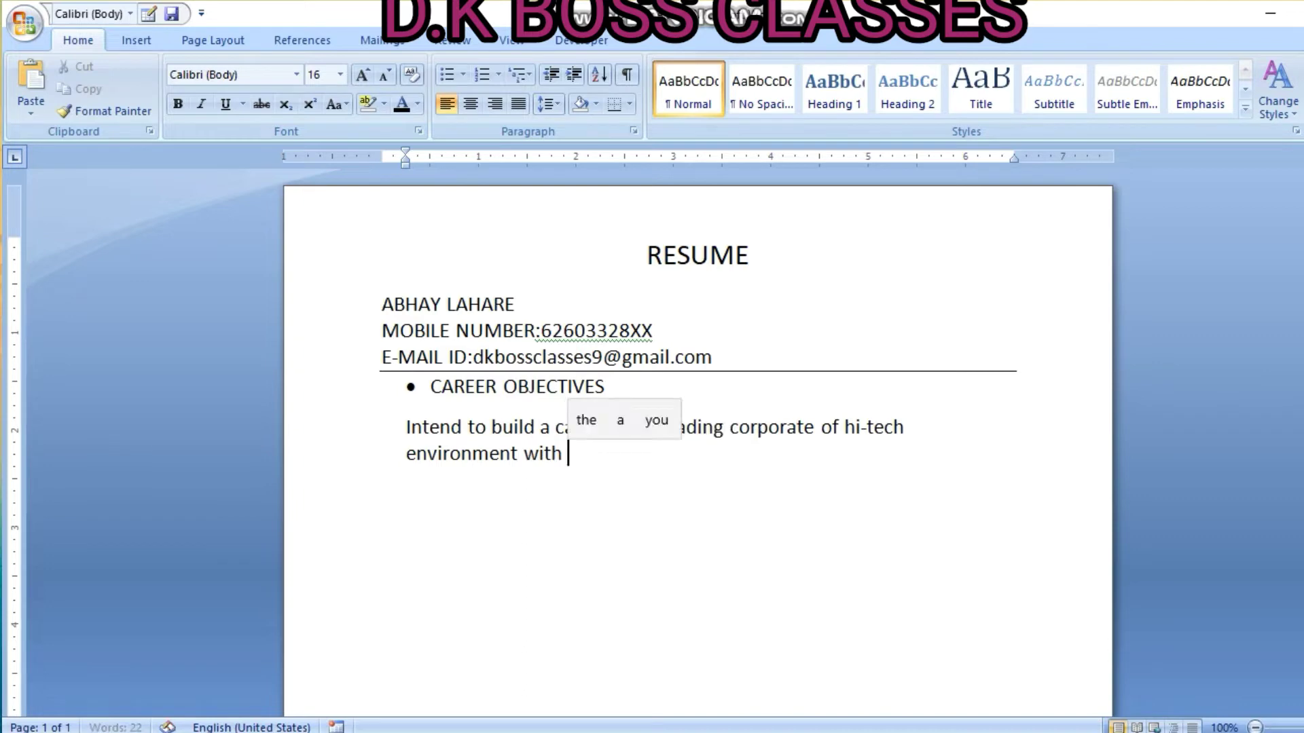
pyautogui.write('committed')
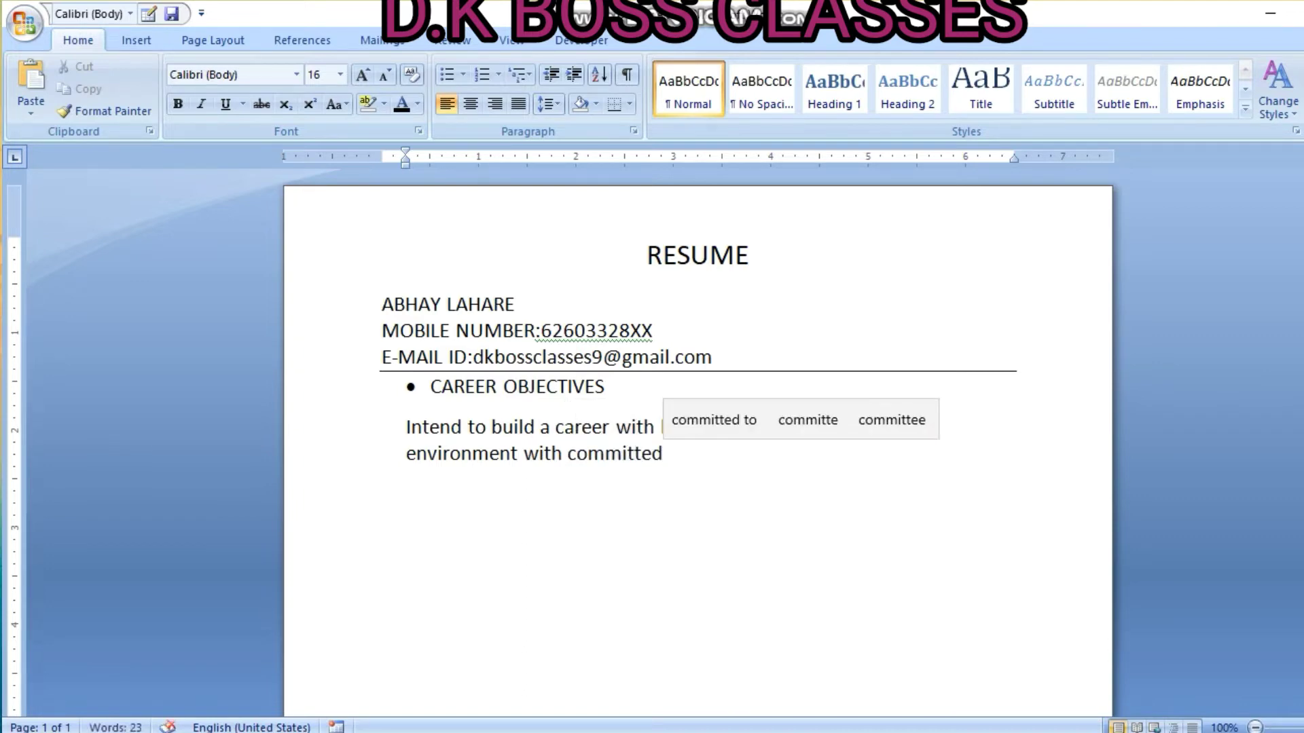
pyautogui.write(' and dedica')
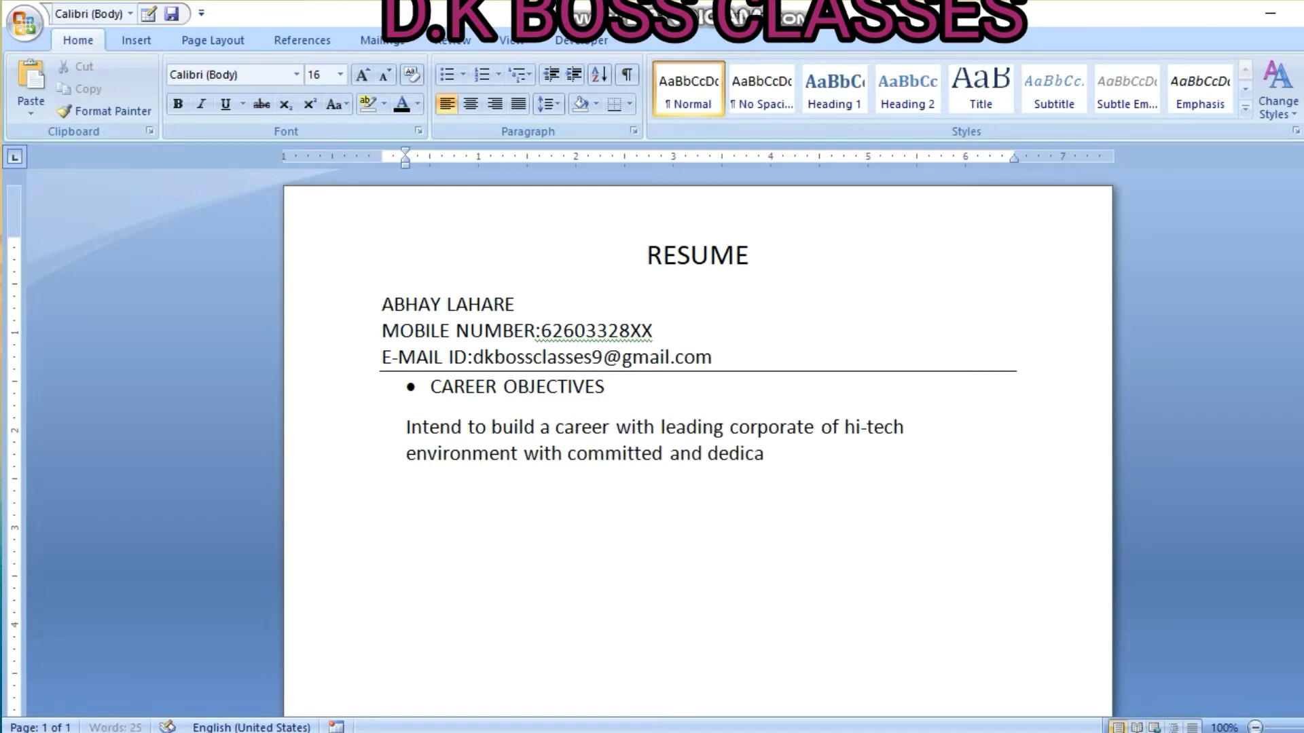
pyautogui.write('ted people,')
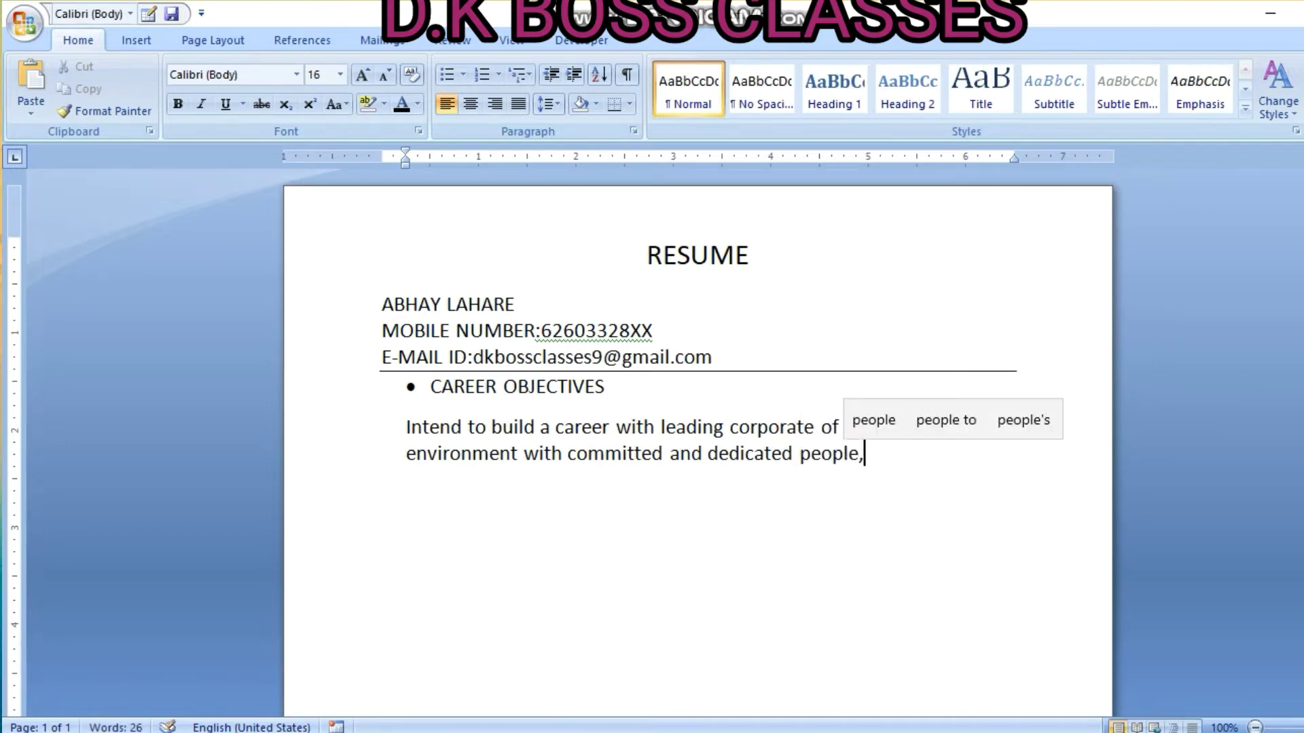
pyautogui.write(' who will')
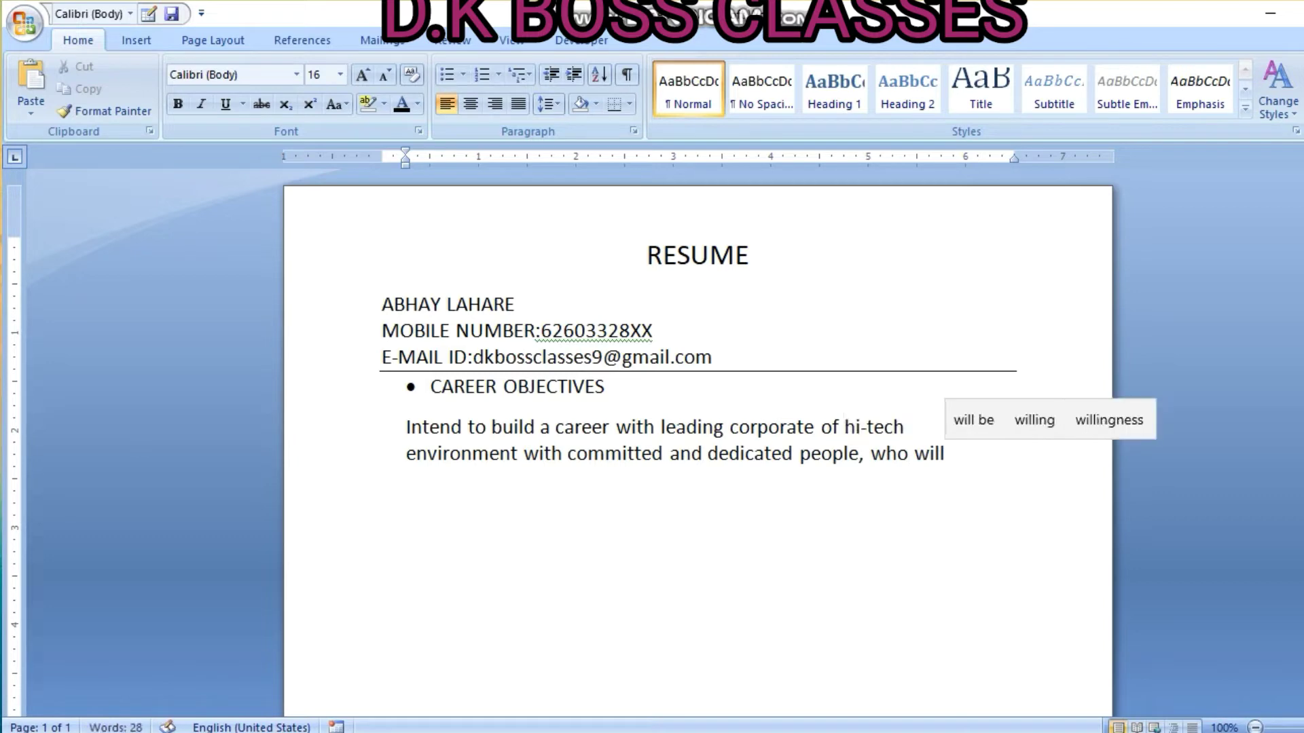
pyautogui.write(' help to')
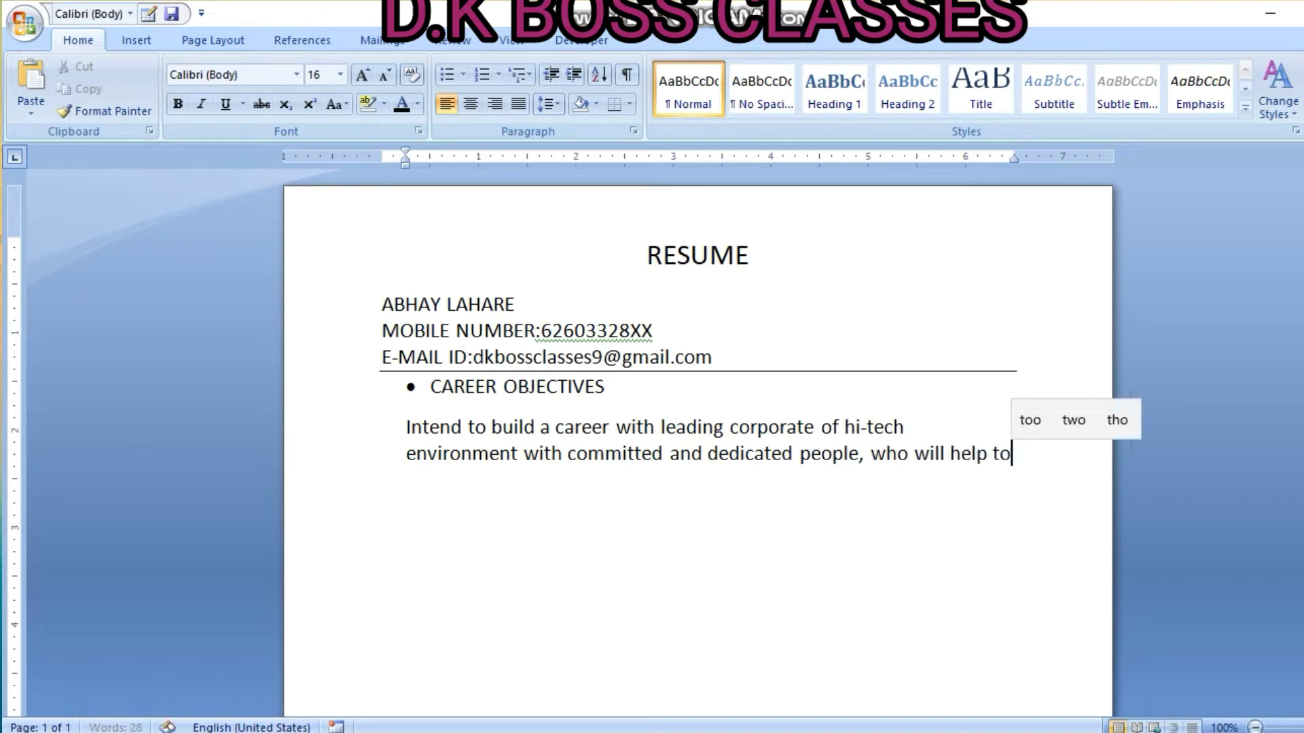
pyautogui.write(' expl')
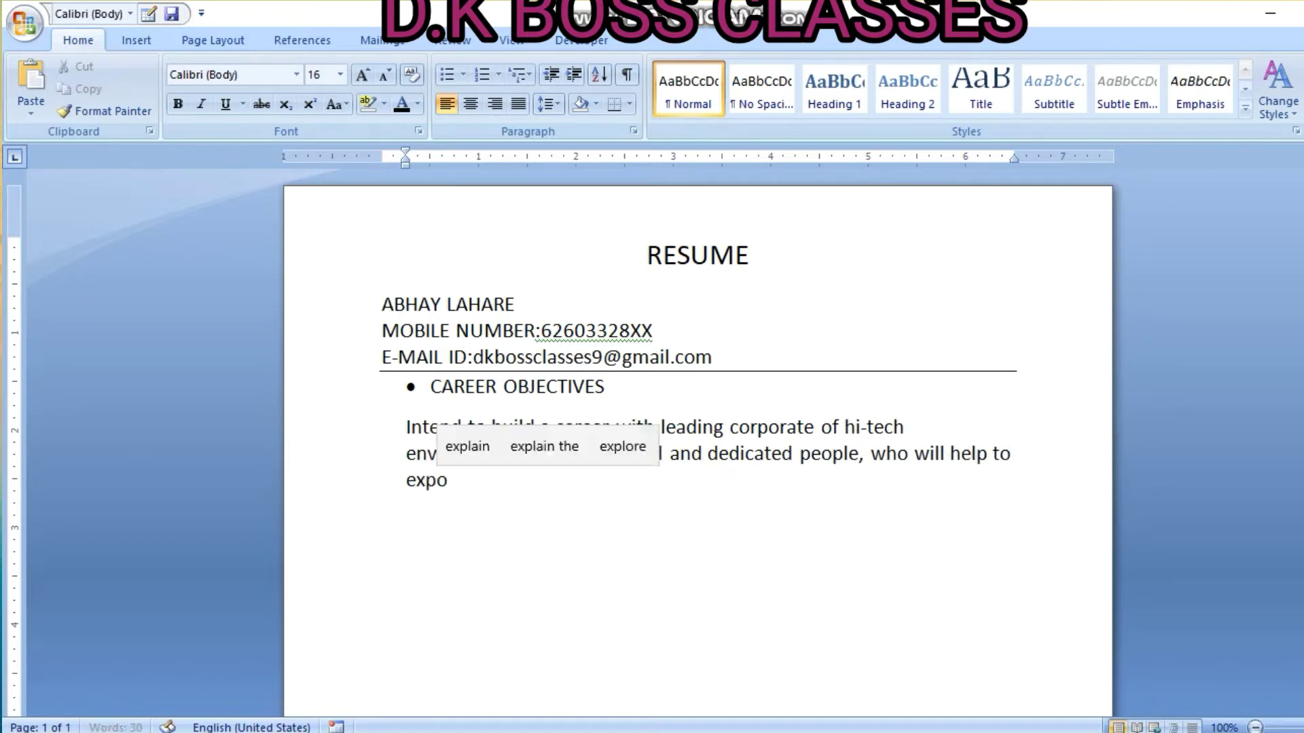
pyautogui.press('BackSpace')
pyautogui.write('lore')
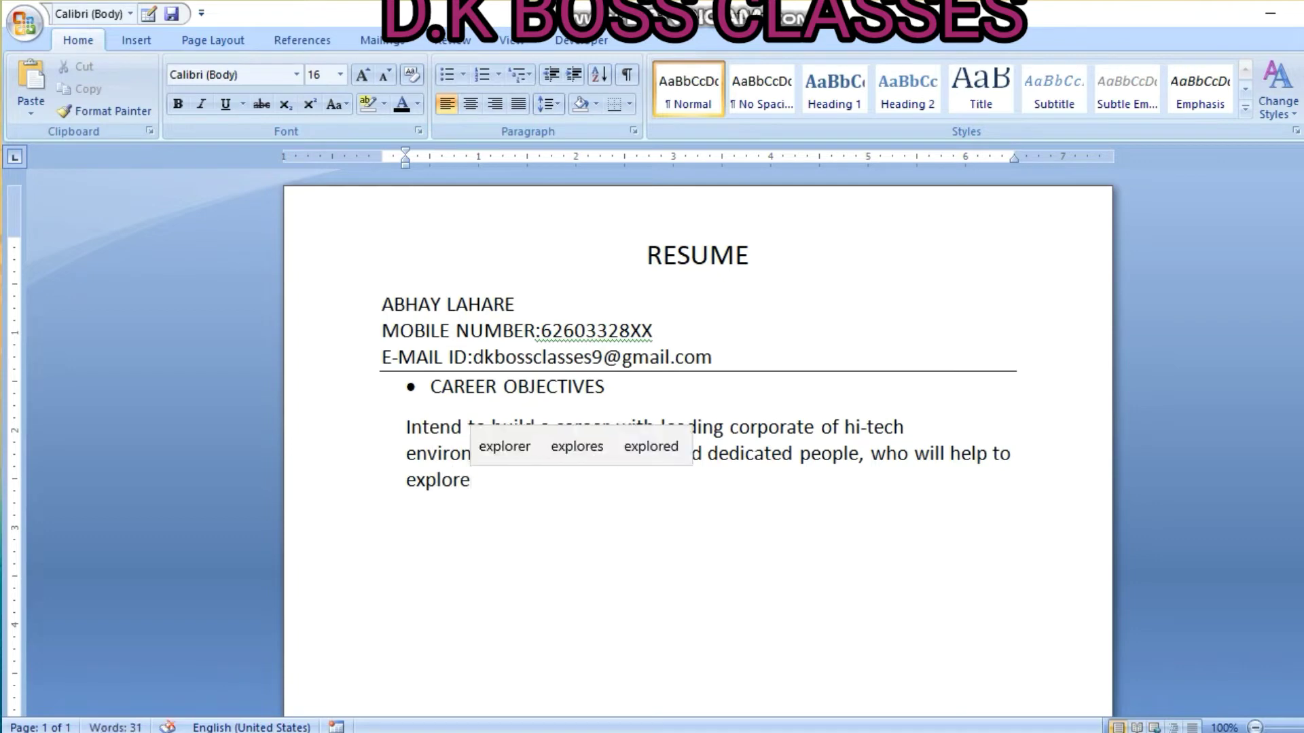
pyautogui.write(' myself')
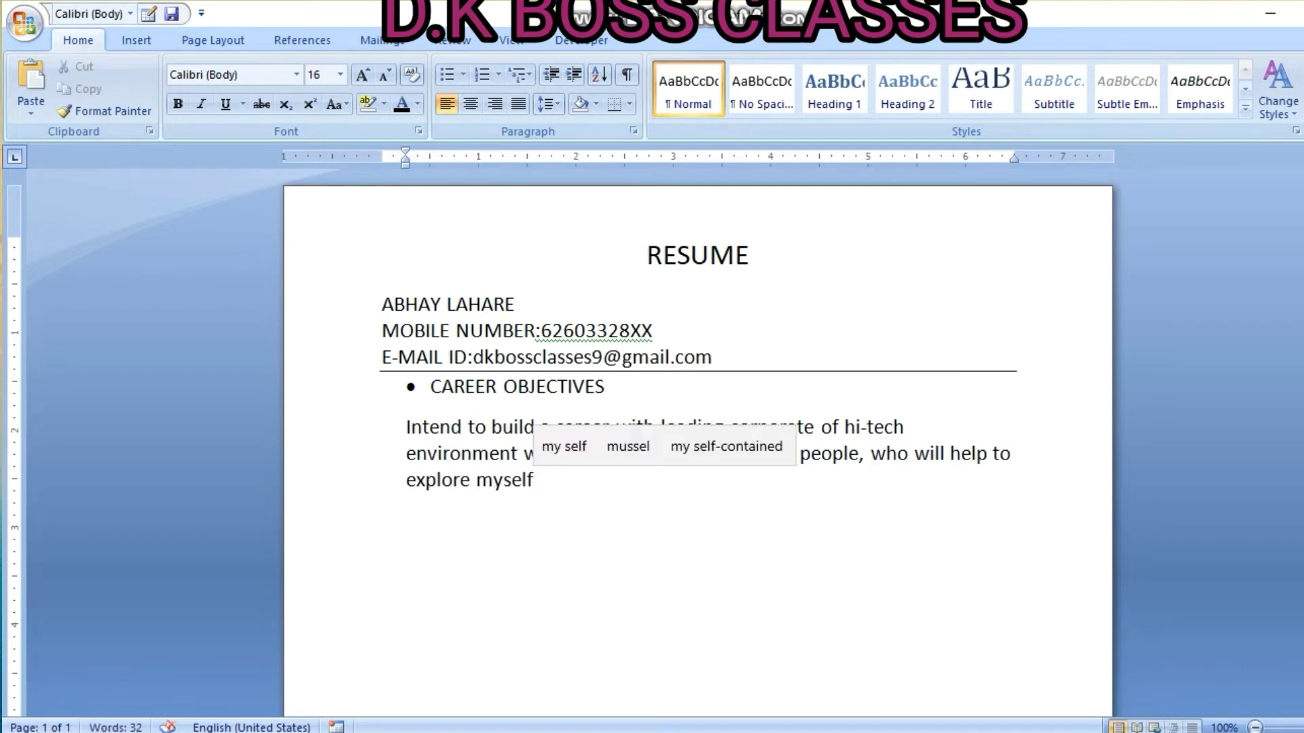
pyautogui.write(' fully a')
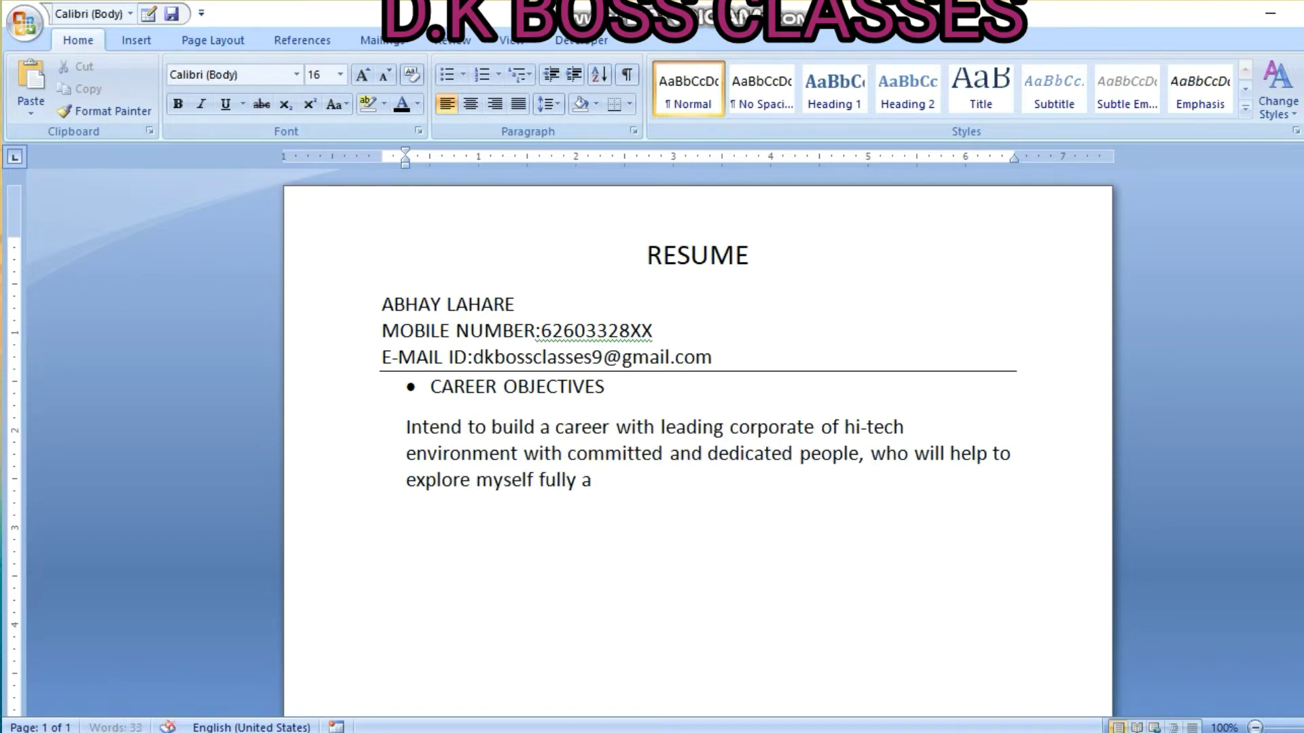
pyautogui.write('nd realized')
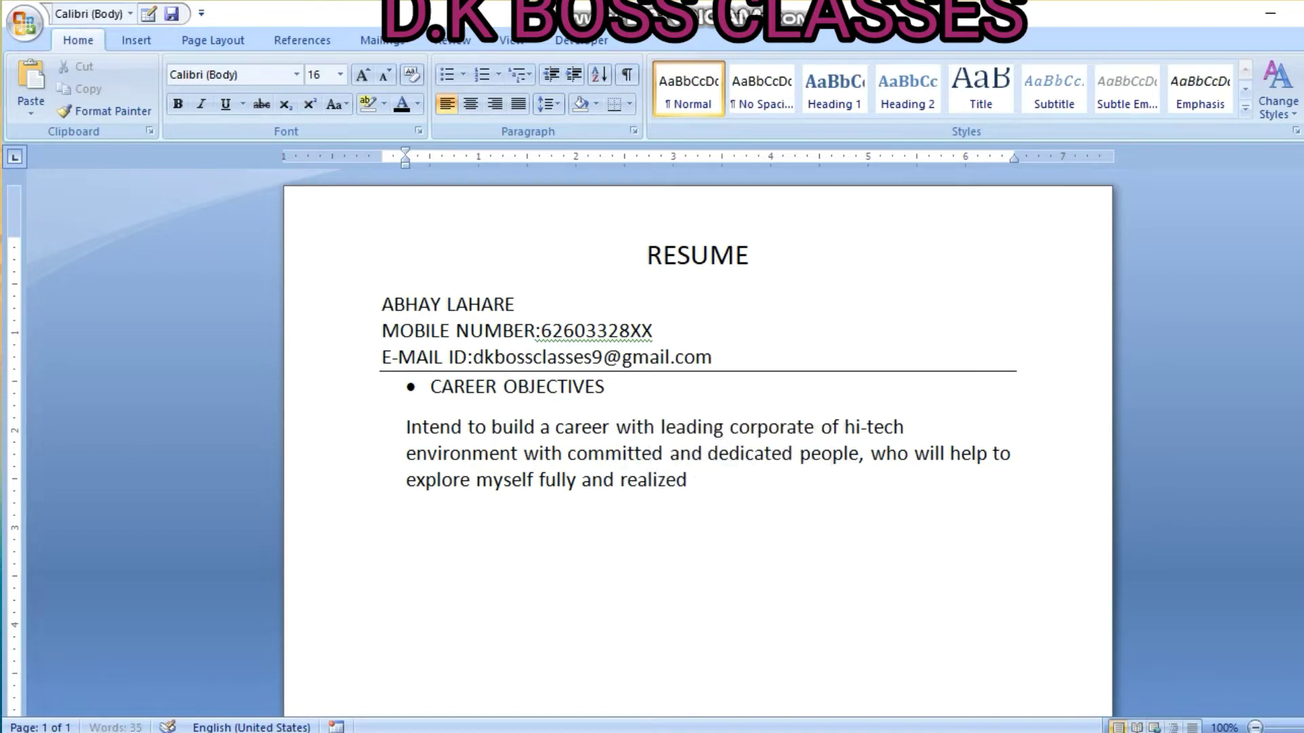
pyautogui.write(' my pot')
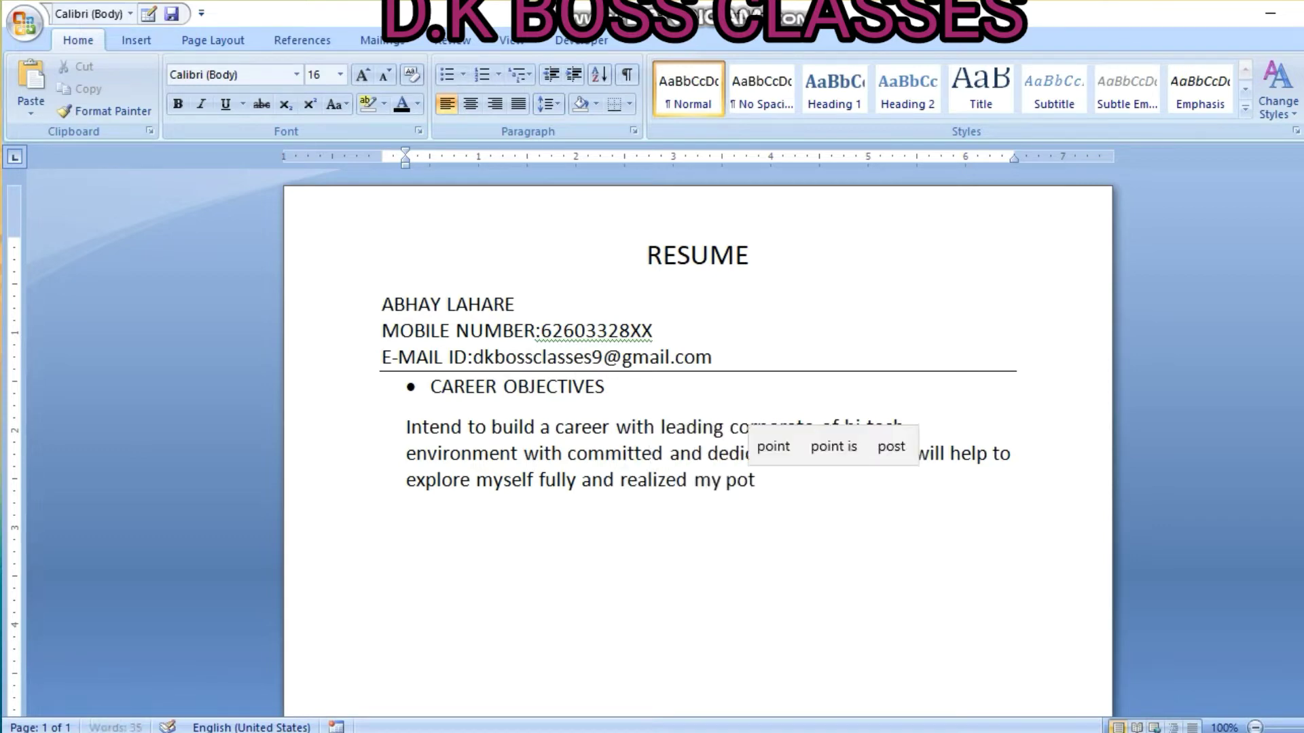
pyautogui.write('ential.')
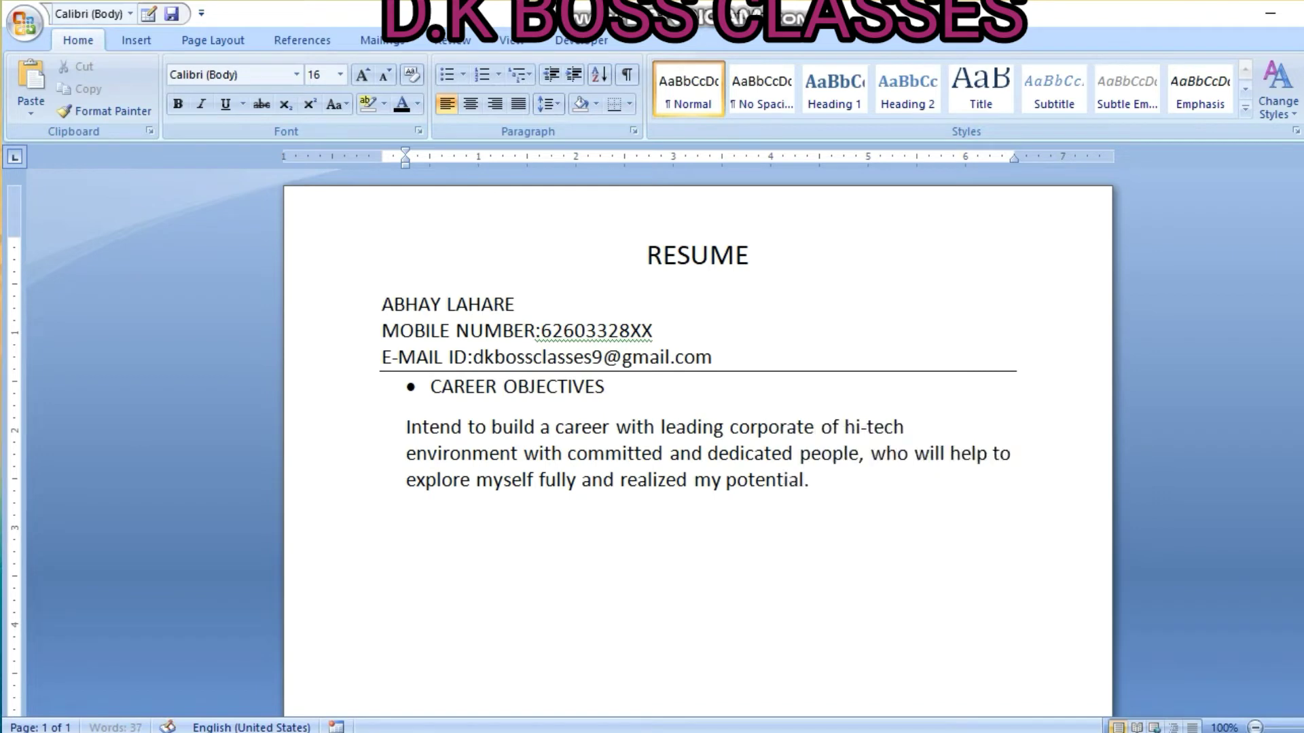
pyautogui.write(' Will')
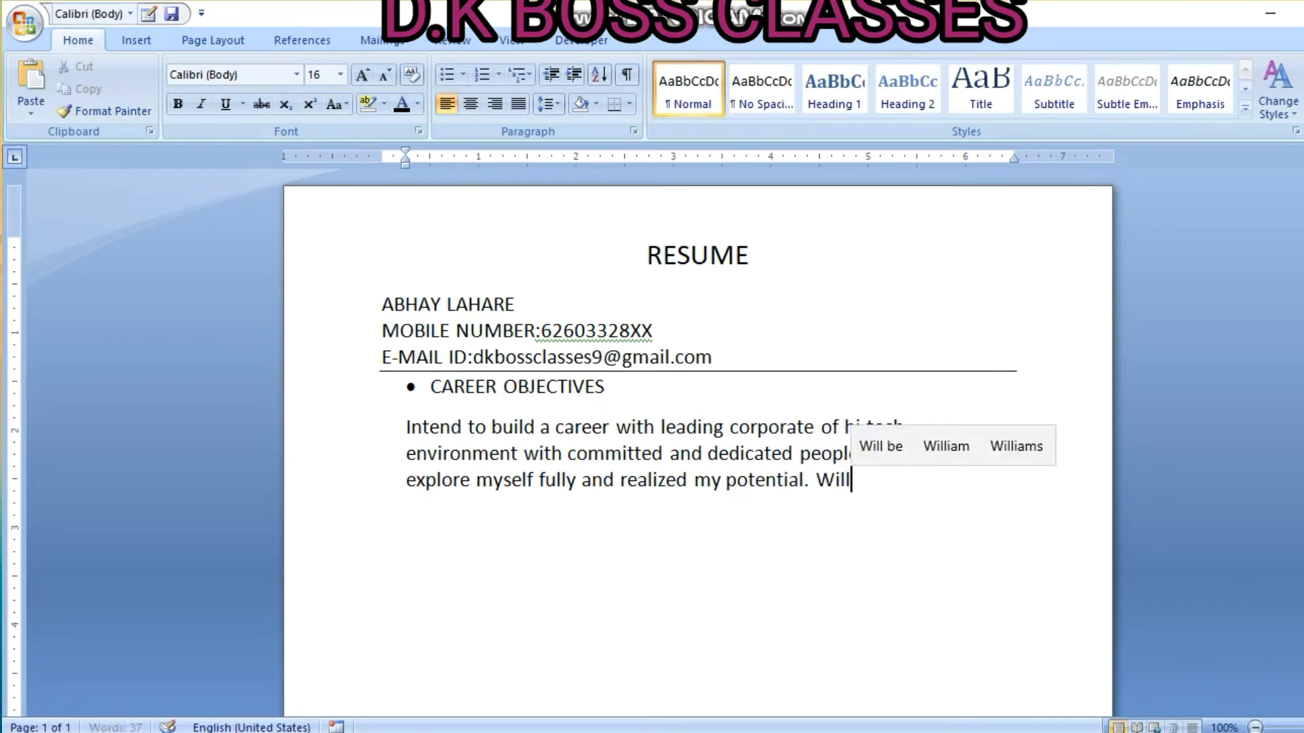
pyautogui.write('ing ')
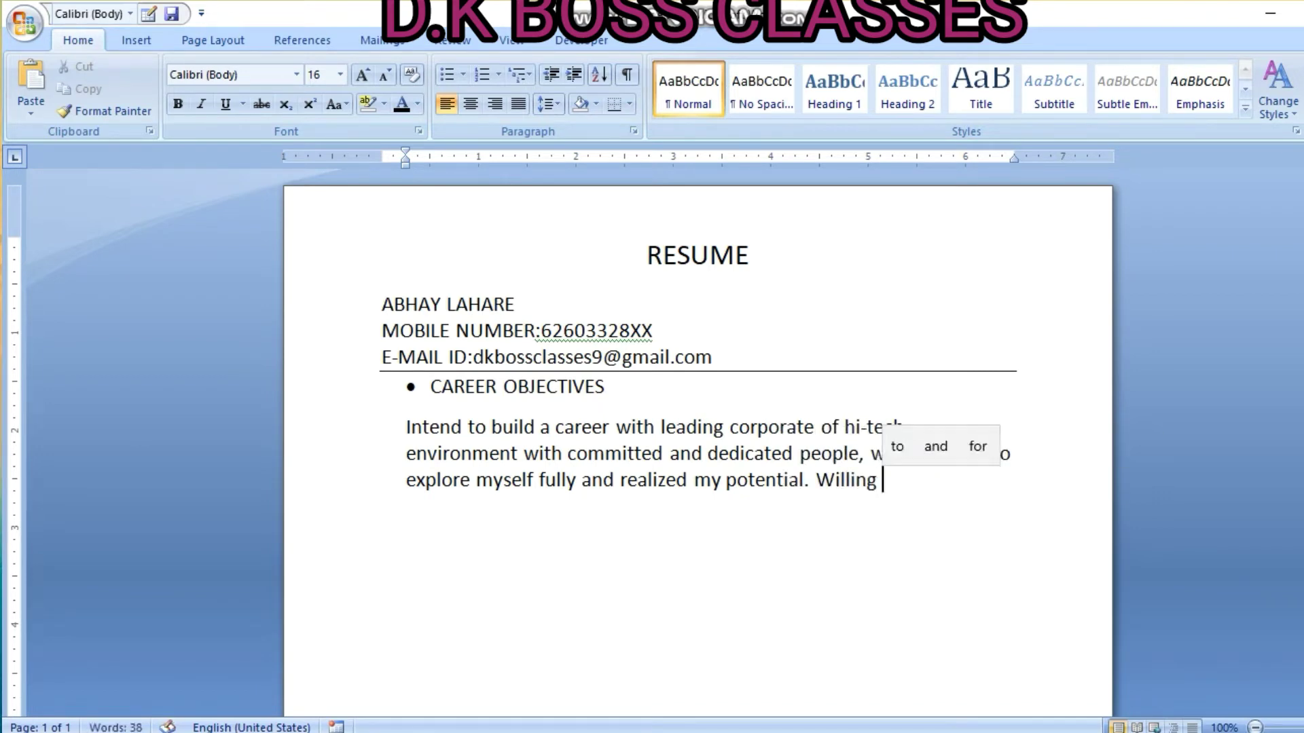
pyautogui.write('to work as a')
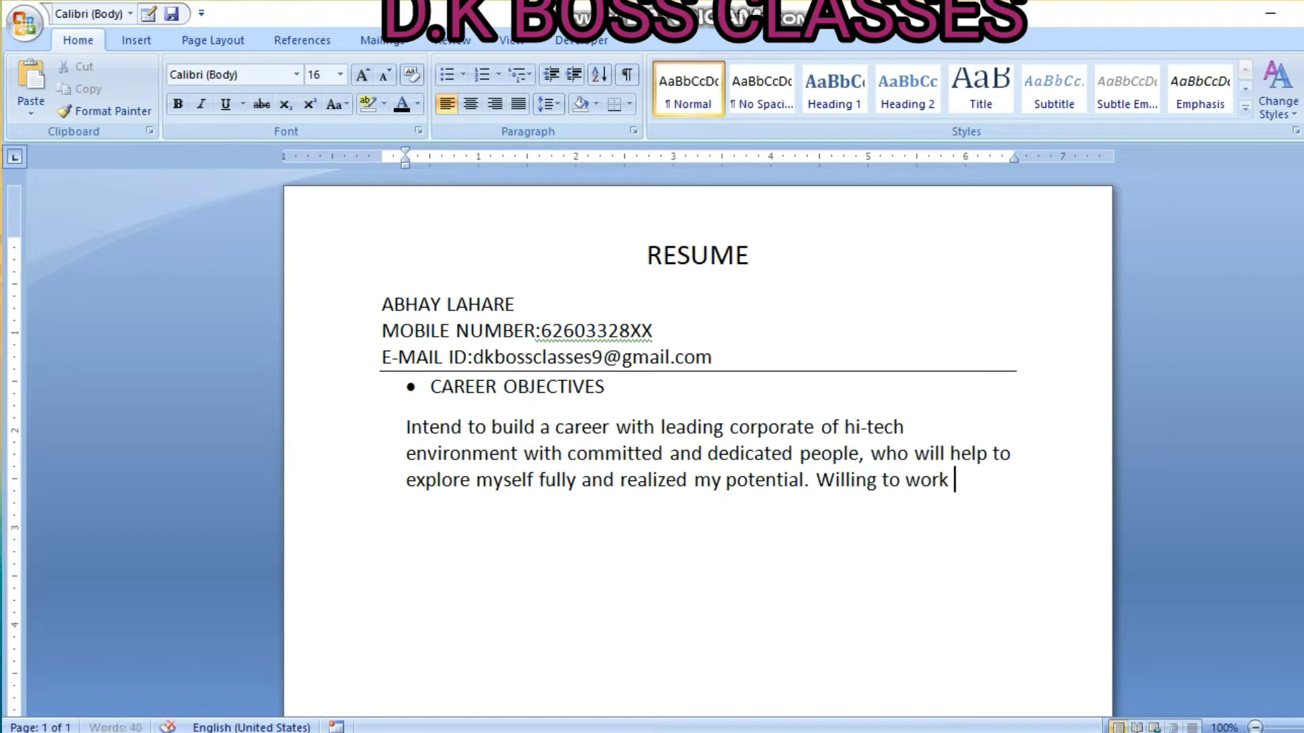
pyautogui.write(' key')
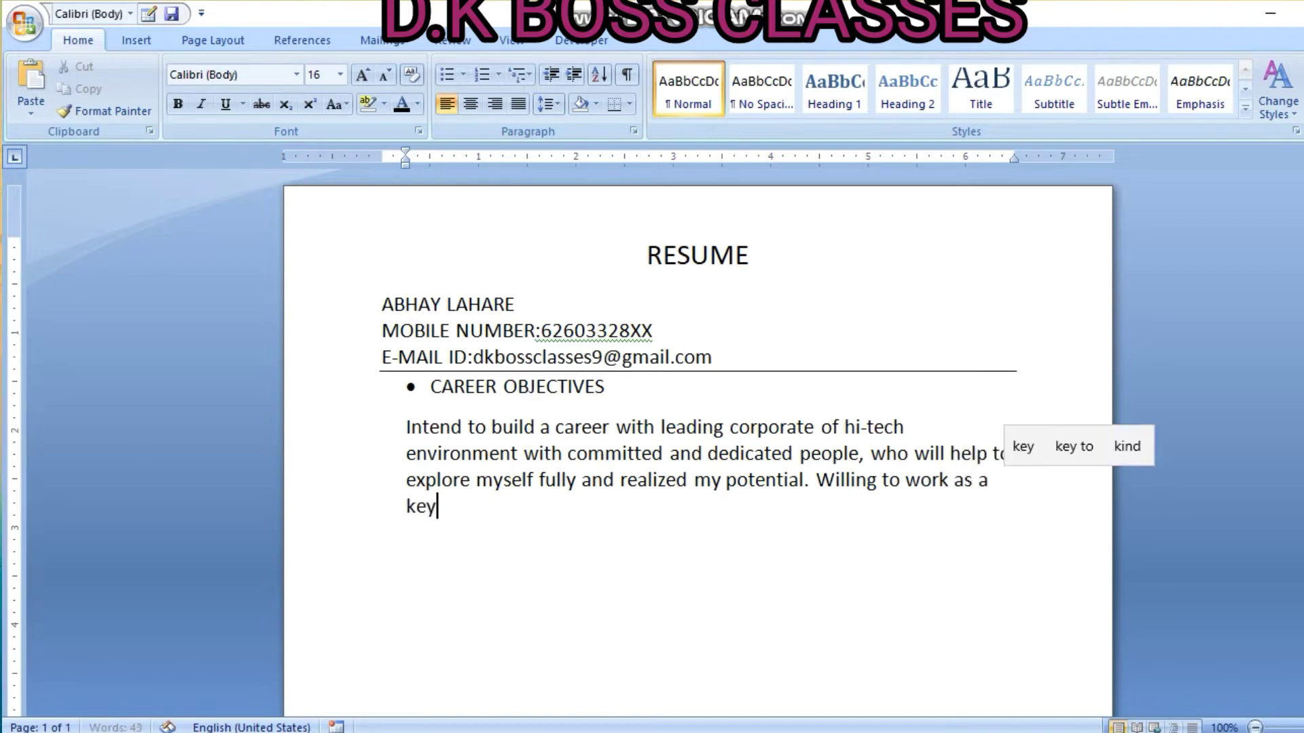
pyautogui.write(' players')
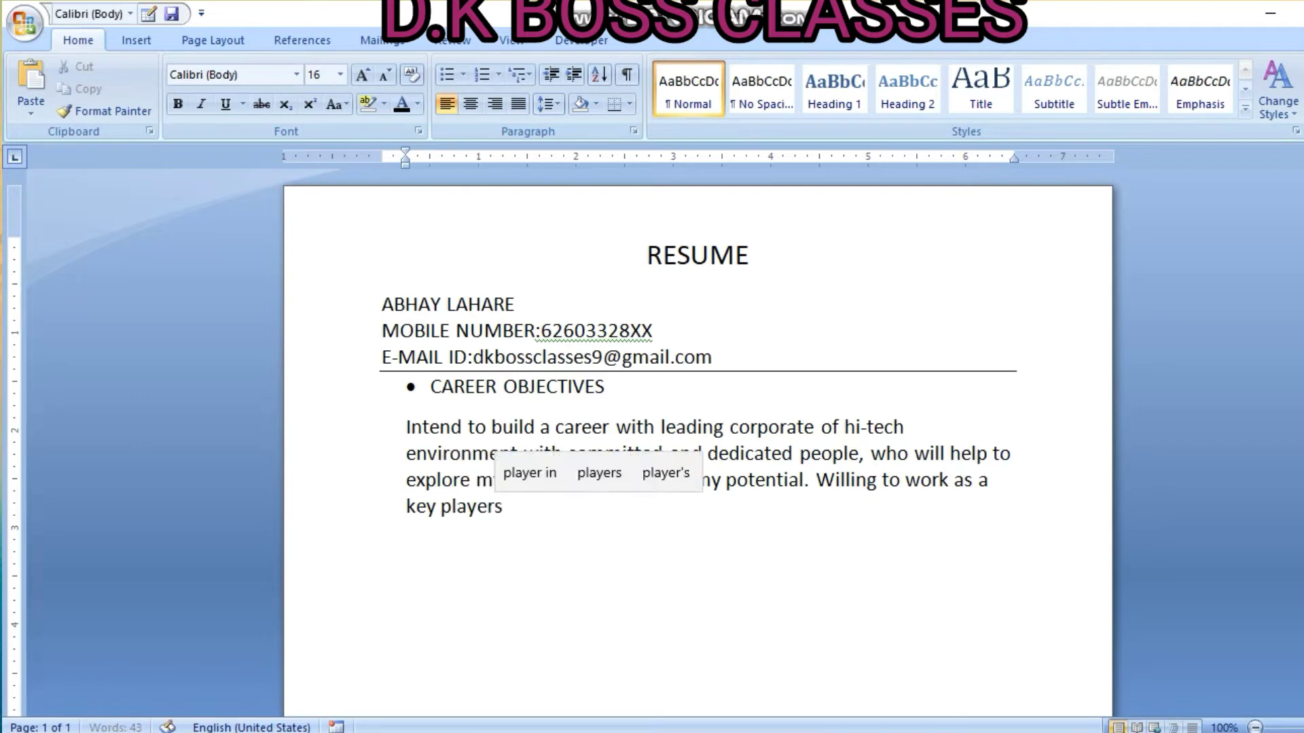
pyautogui.press('BackSpace')
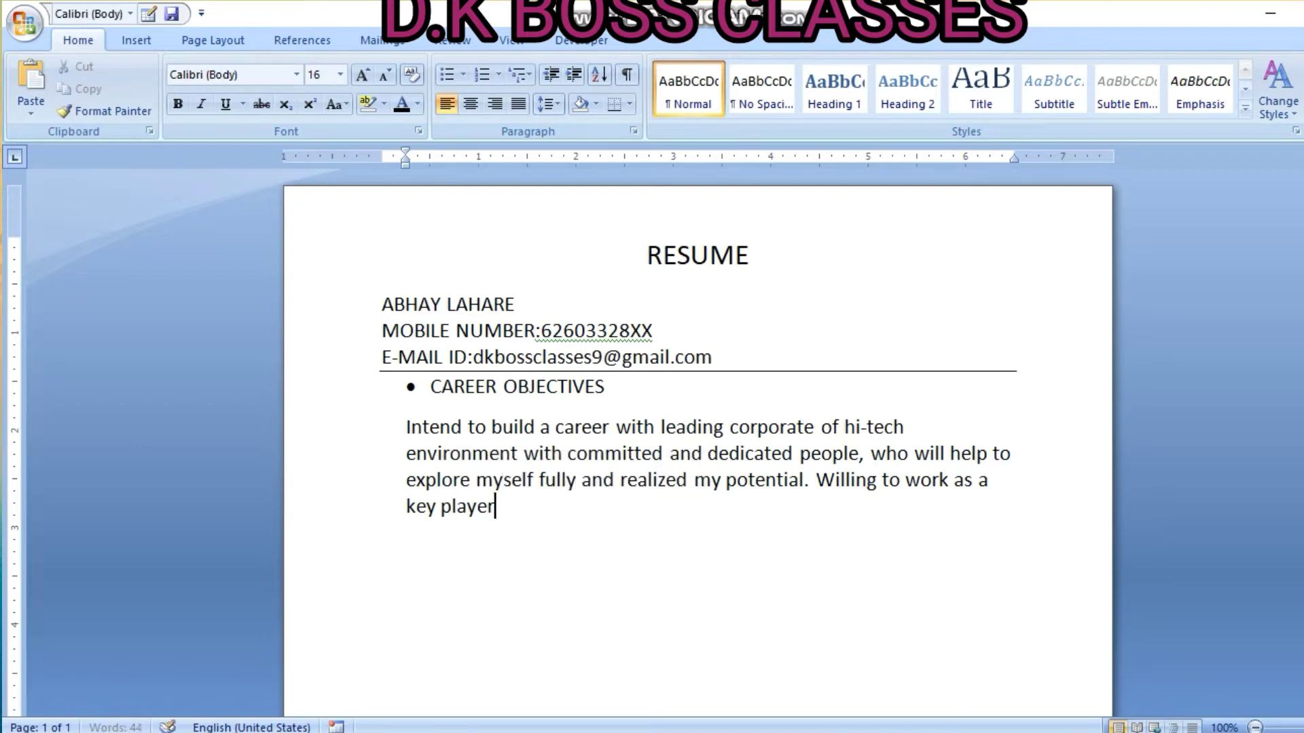
pyautogui.write('in challenging')
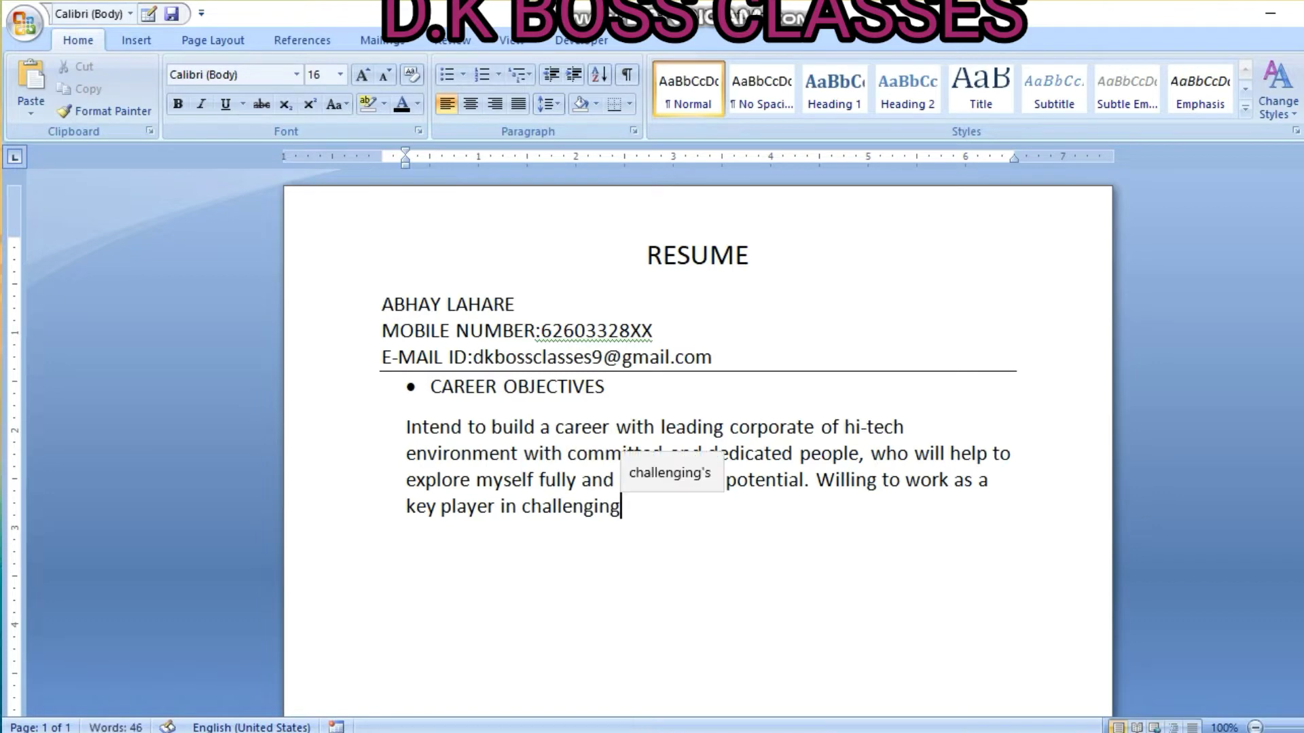
pyautogui.write(' and crea')
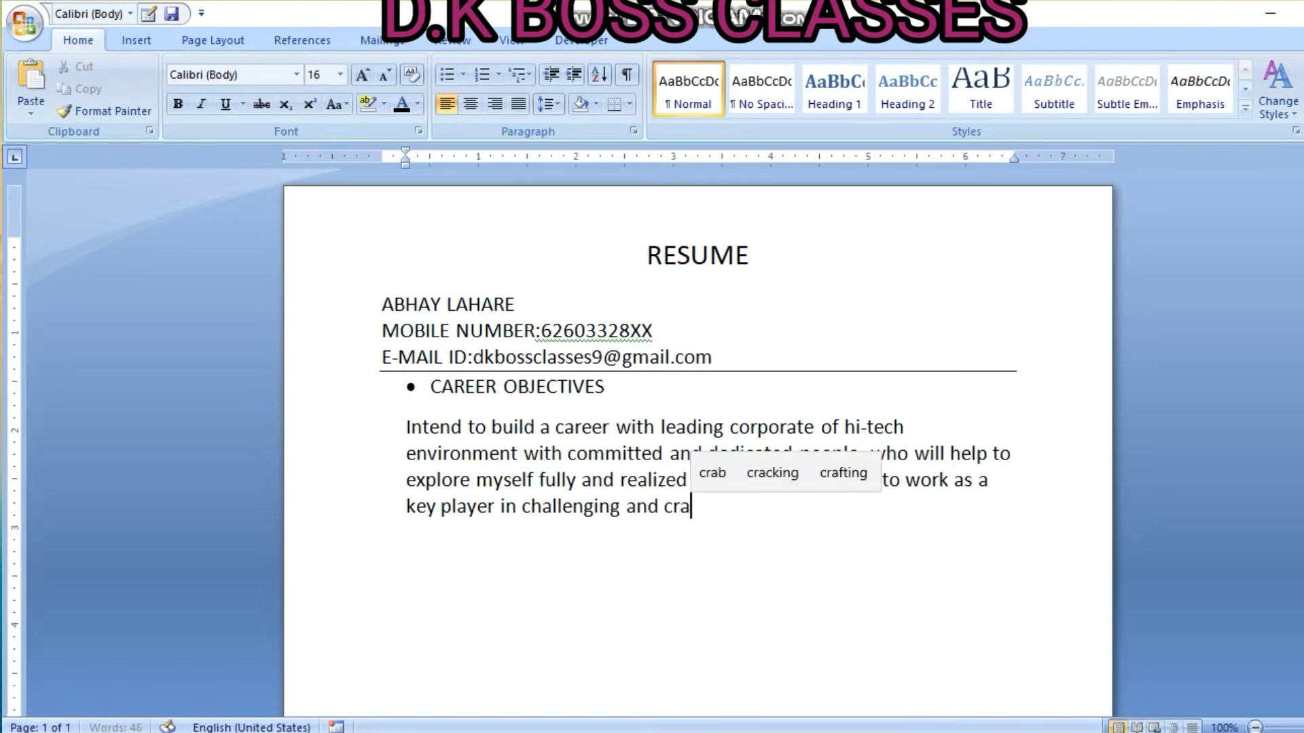
pyautogui.write('ti')
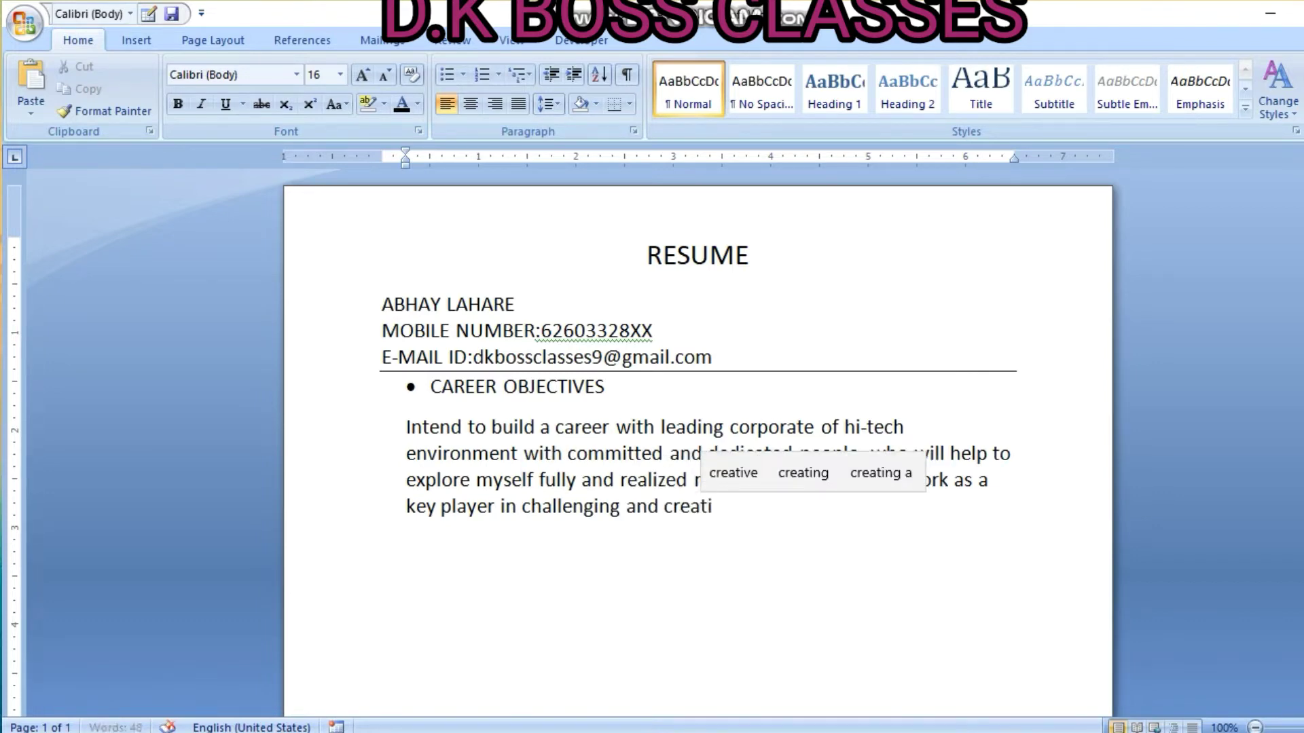
pyautogui.write('ve environemnt')
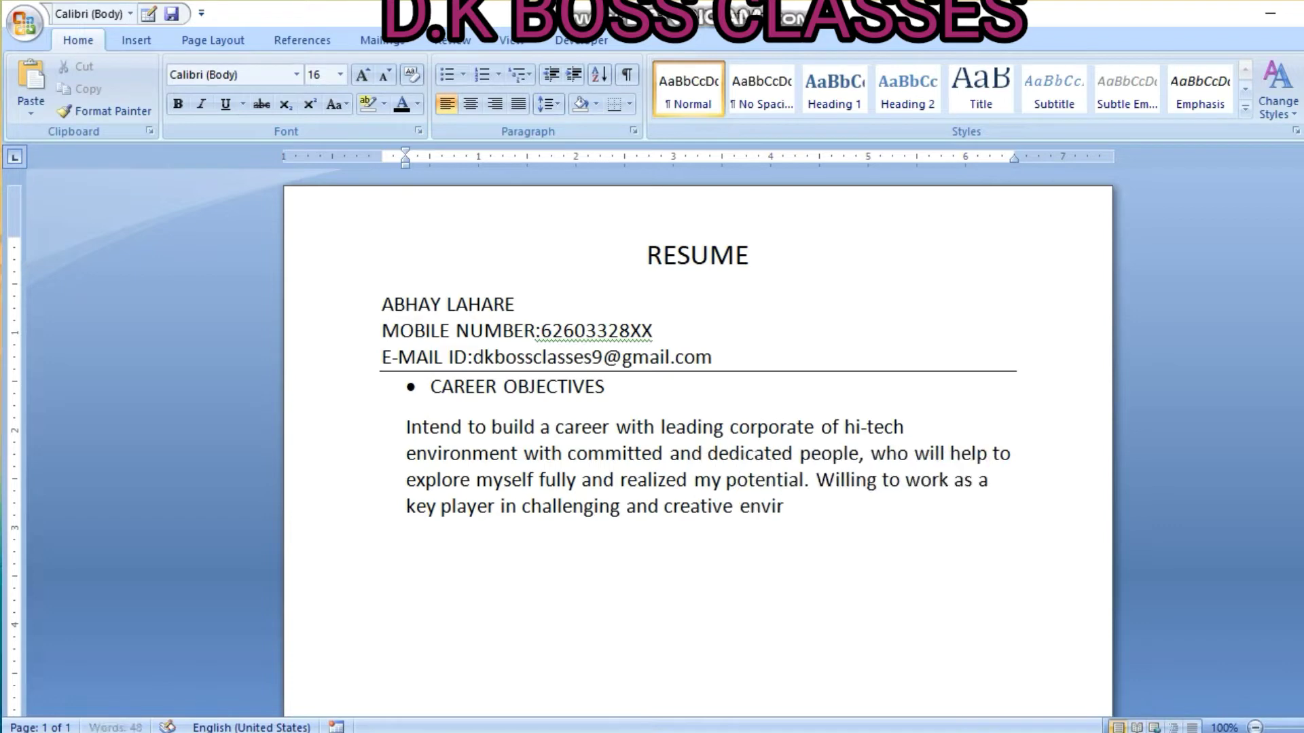
pyautogui.press('BackSpace')
pyautogui.press('BackSpace')
pyautogui.press('BackSpace')
pyautogui.press('BackSpace')
pyautogui.write('ment.')
pyautogui.press('Return')
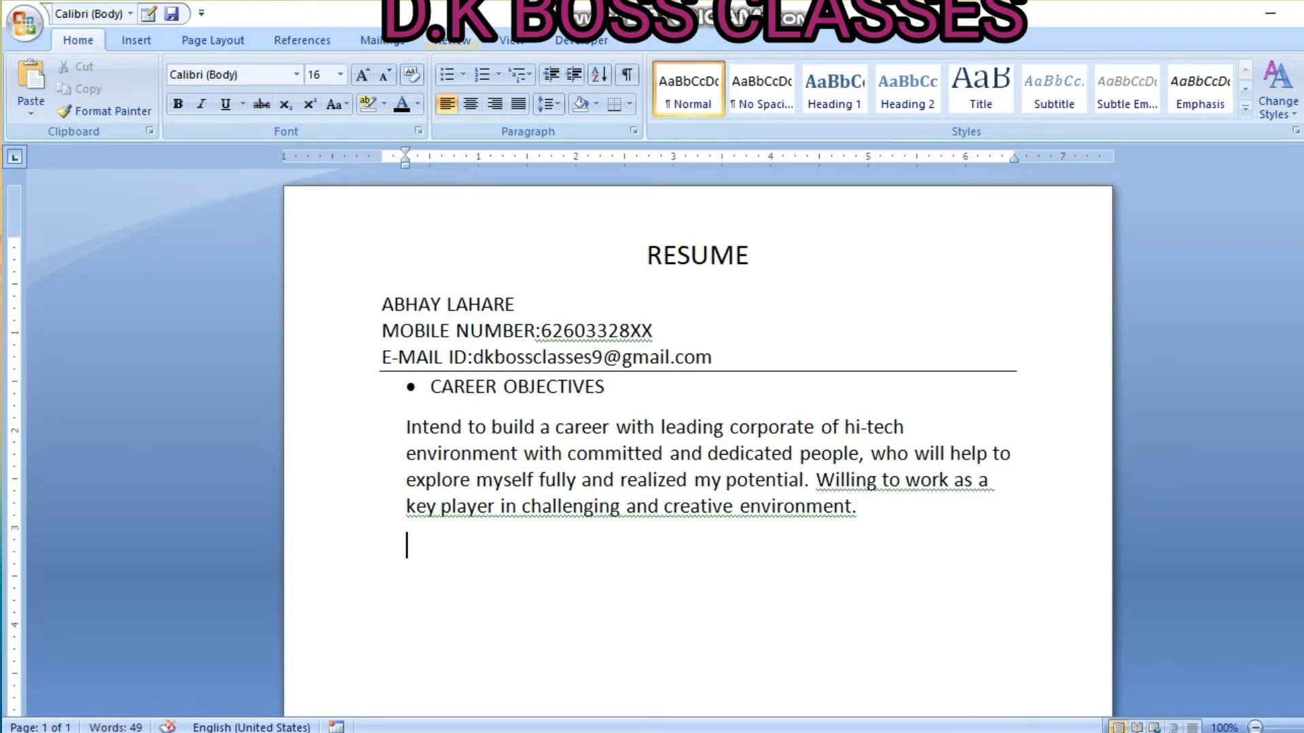
# Add a round-bulleted PERSONAL PROFILE heading followed by a plain, unindented line
pyautogui.click(462, 74)
pyautogui.click(502, 131)
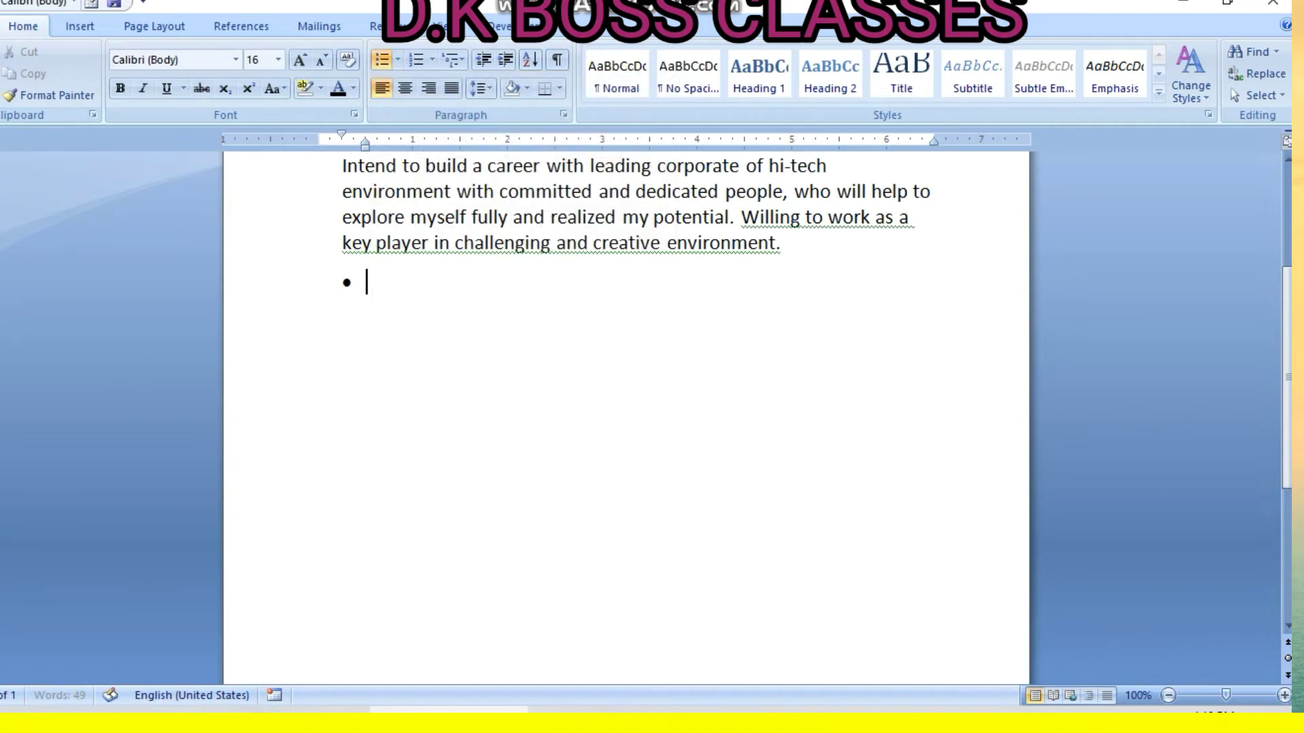
pyautogui.write('PER')
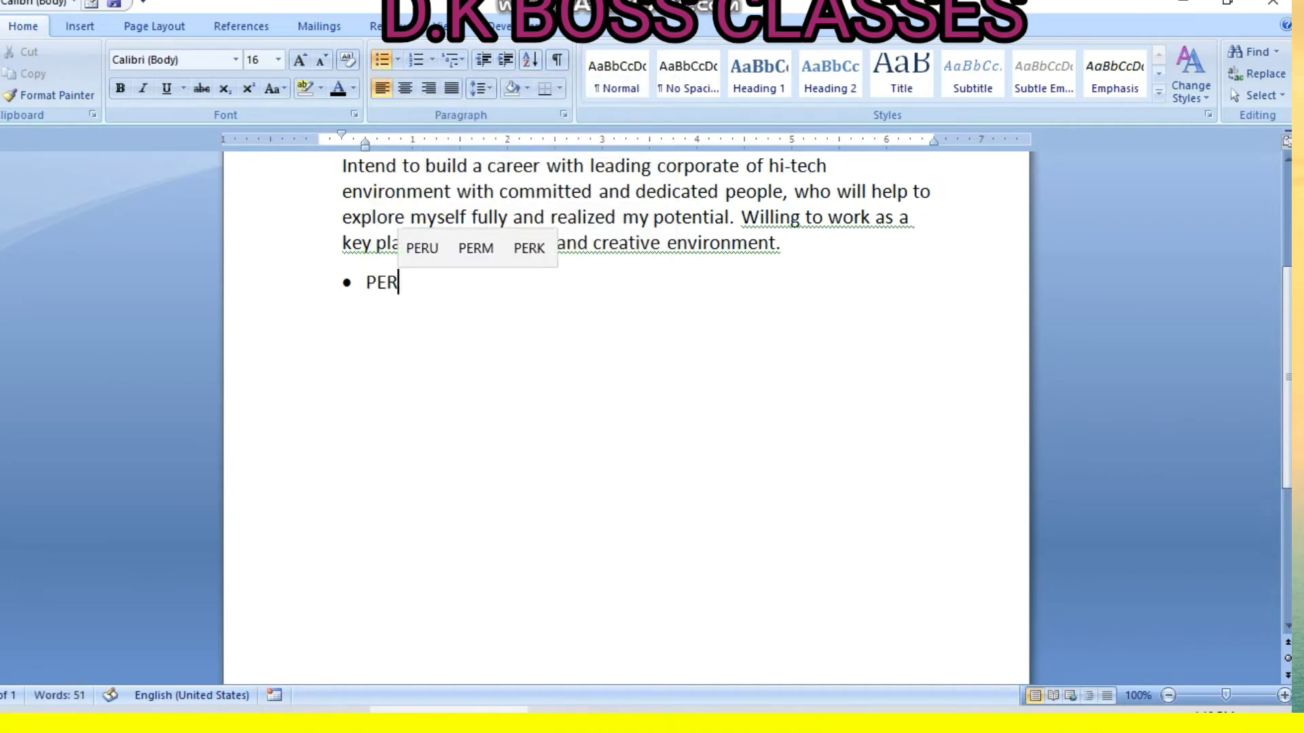
pyautogui.write('SONAL PROFILE')
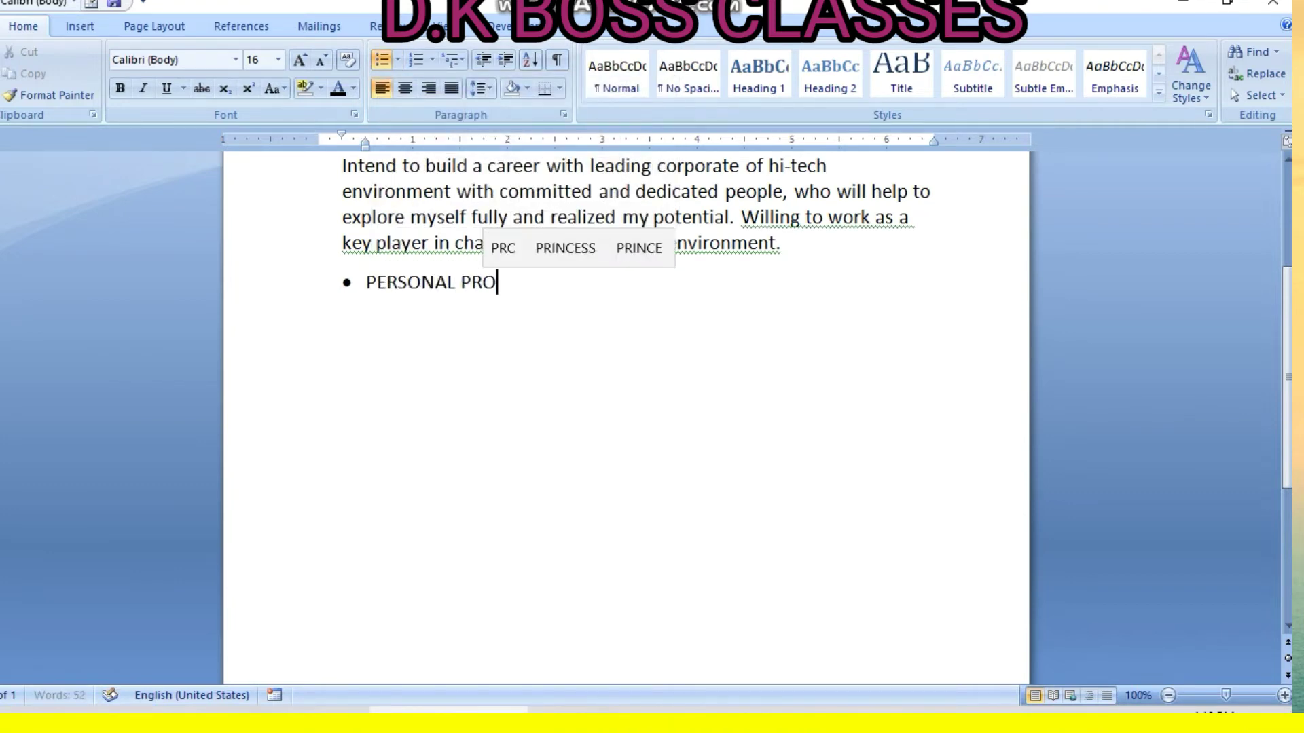
pyautogui.press('Return')
pyautogui.press('Return')
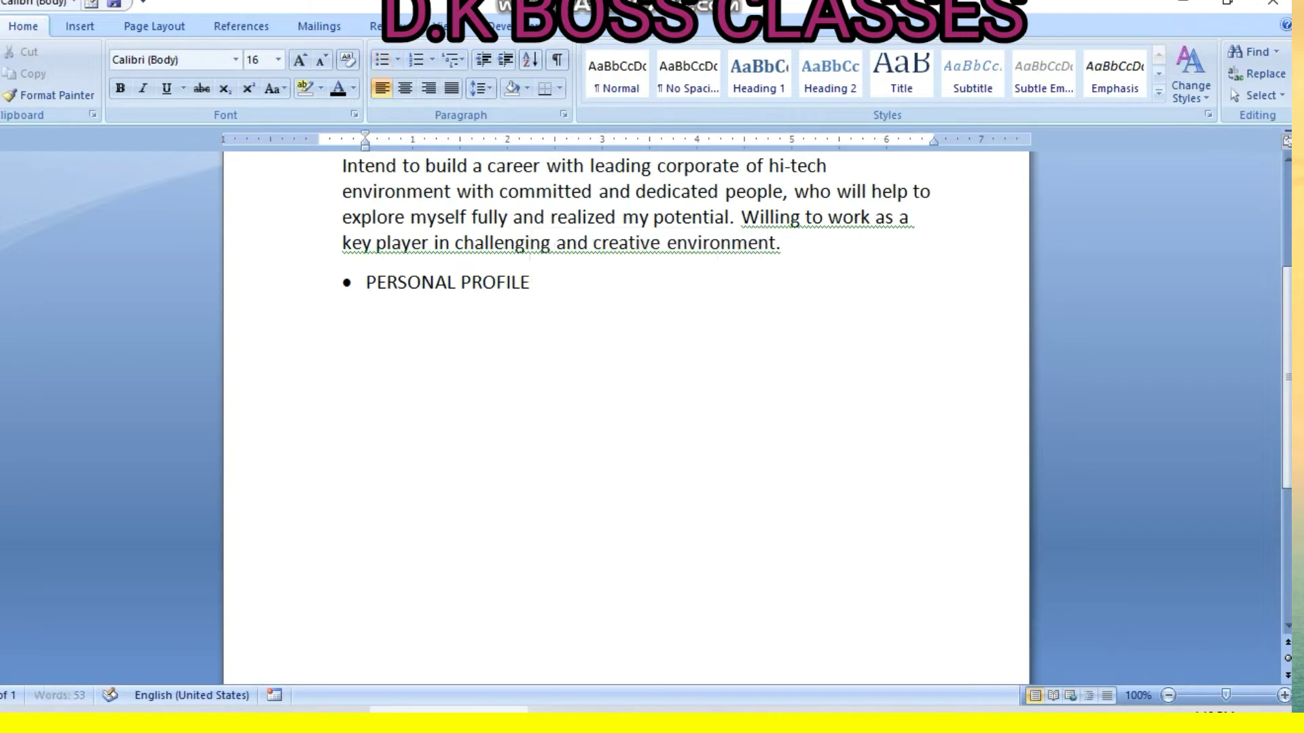
pyautogui.press('BackSpace')
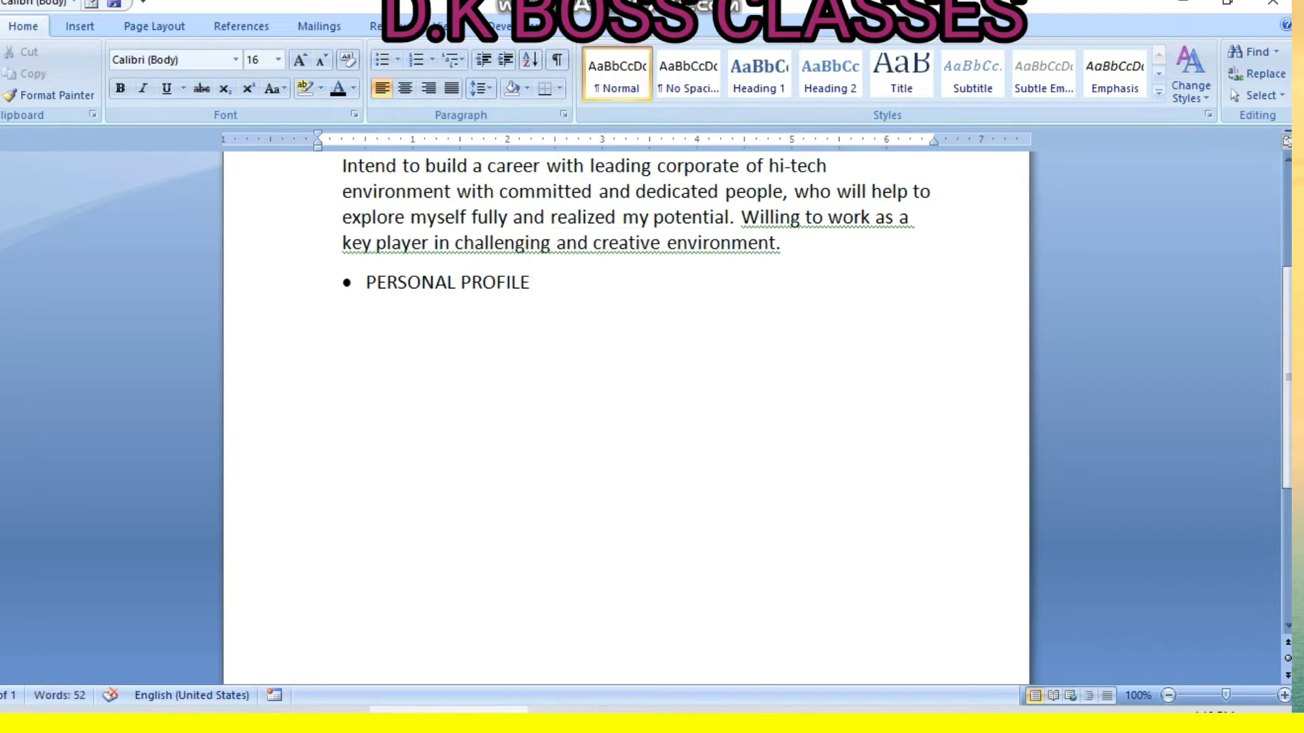
# Add a diamond-bulleted NAME row with a tabbed dash and the candidate's name
pyautogui.click(398, 60)
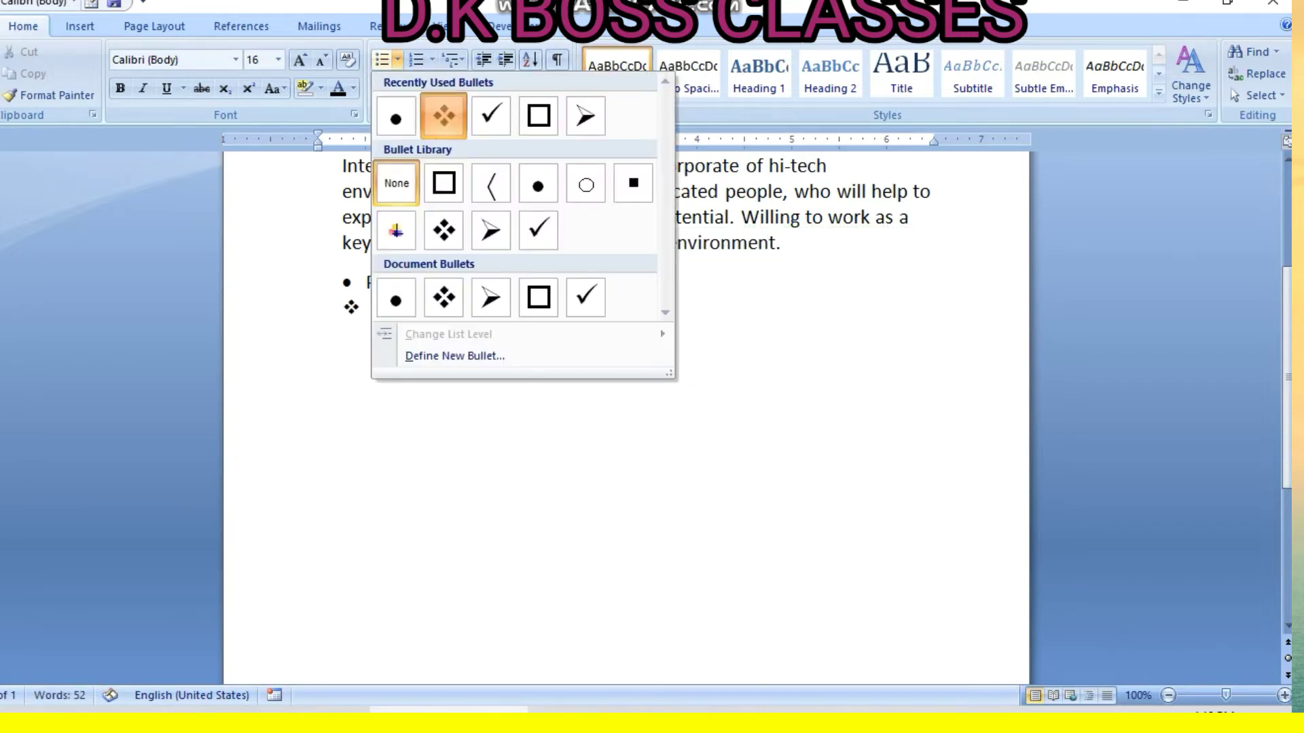
pyautogui.click(443, 115)
pyautogui.write('NAME')
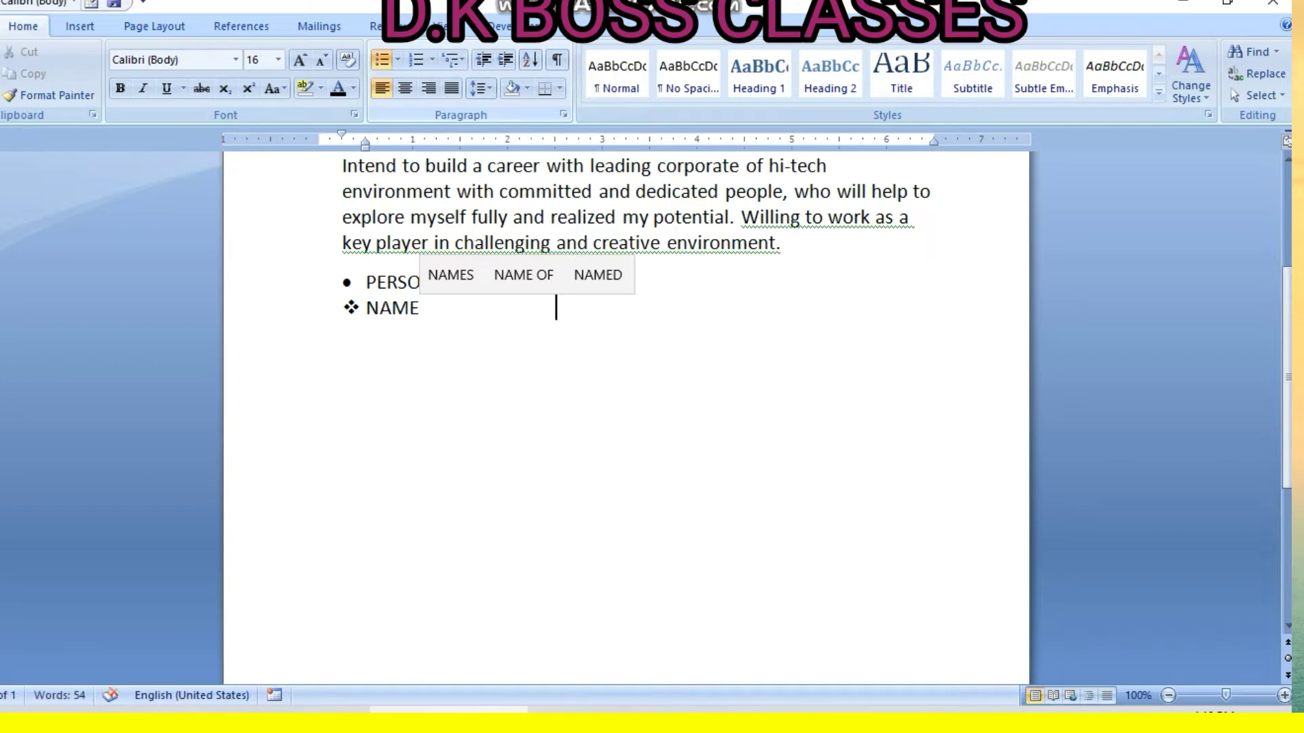
pyautogui.press('Tab')
pyautogui.write('- ')
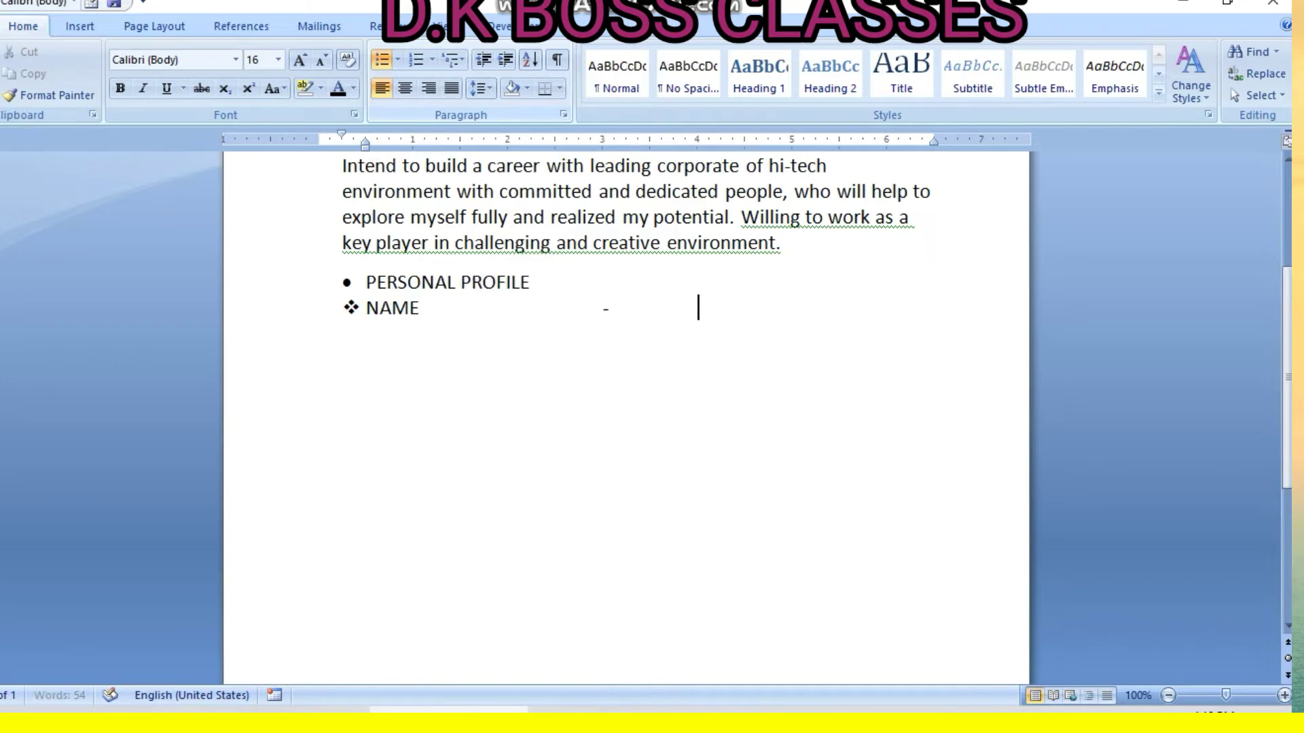
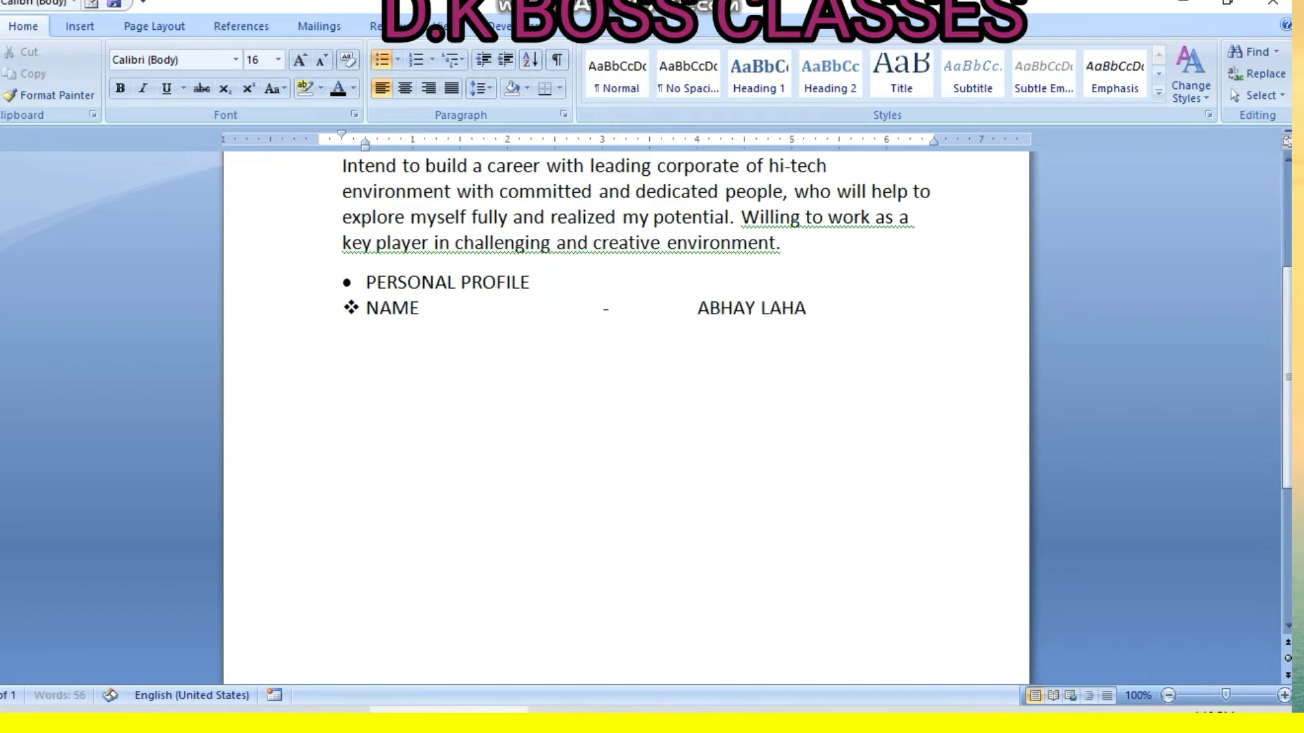
pyautogui.press('Return')
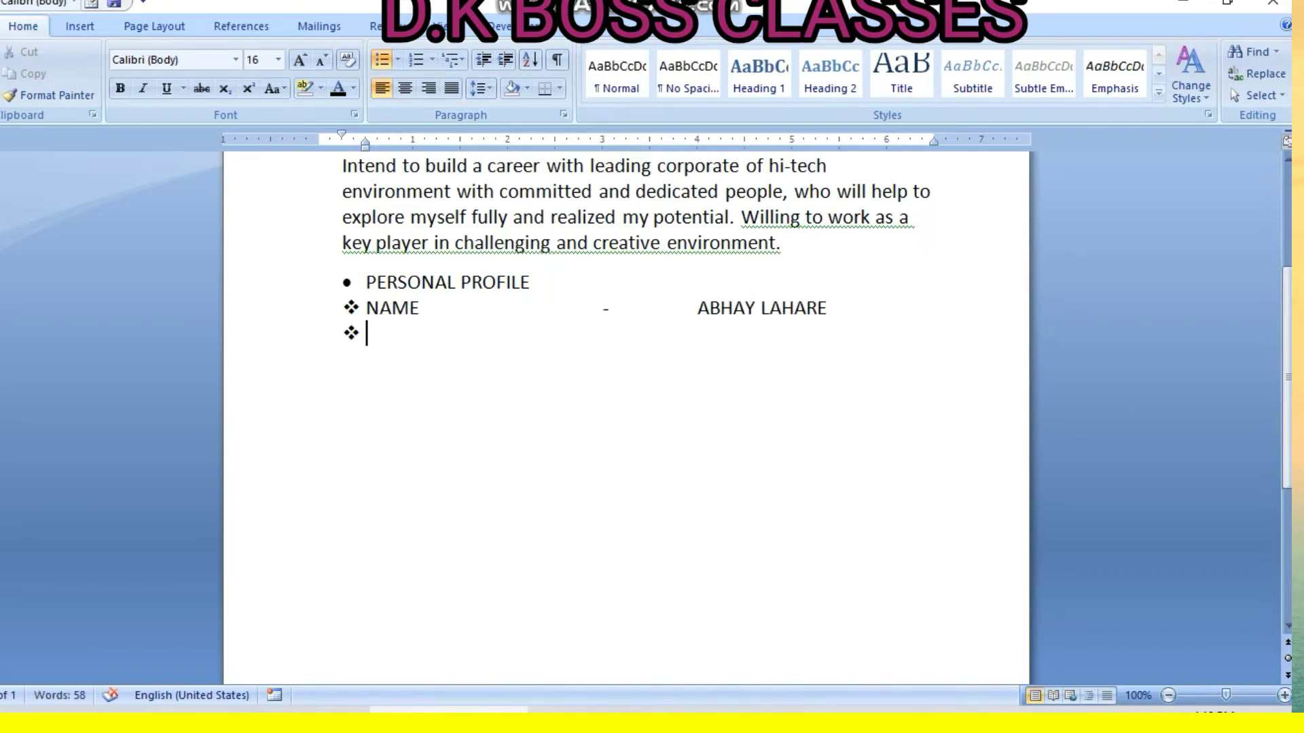
# Add the FATHER'S NAME row with a tabbed dash and the father's name
pyautogui.write("FATHER'S")
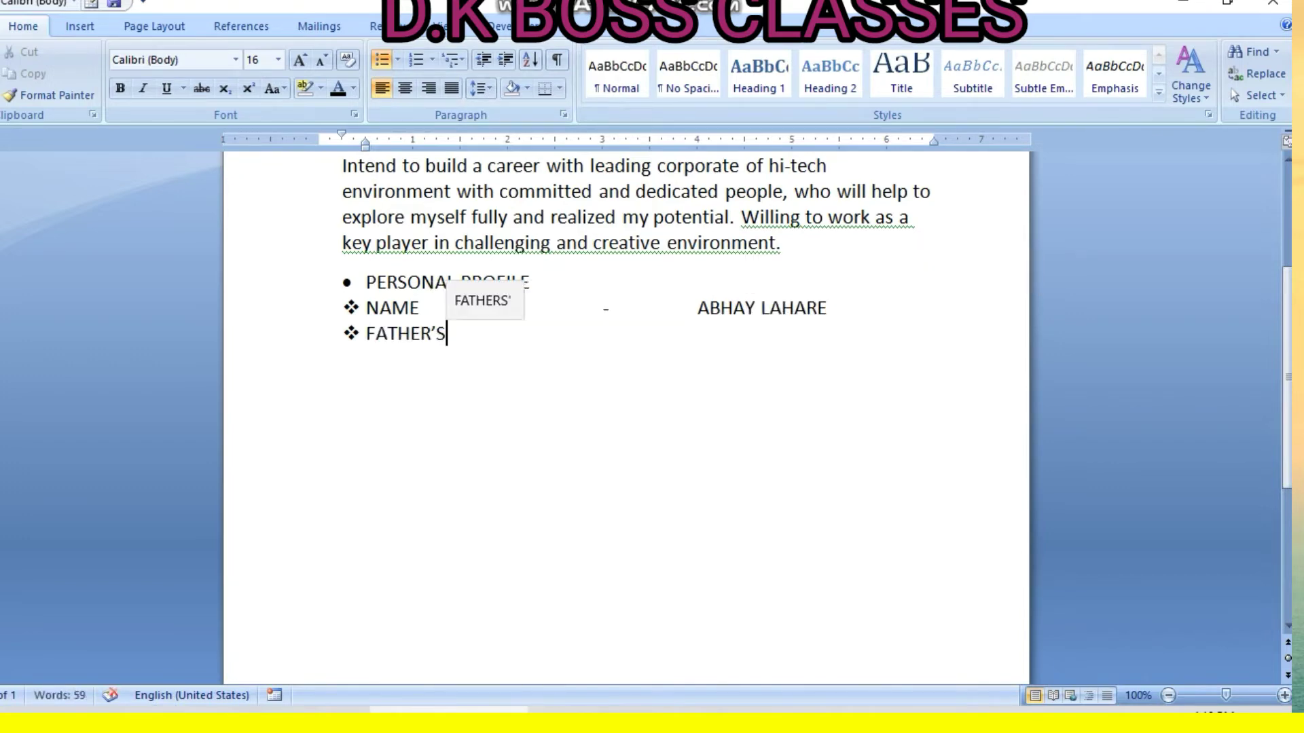
pyautogui.write(' NAME')
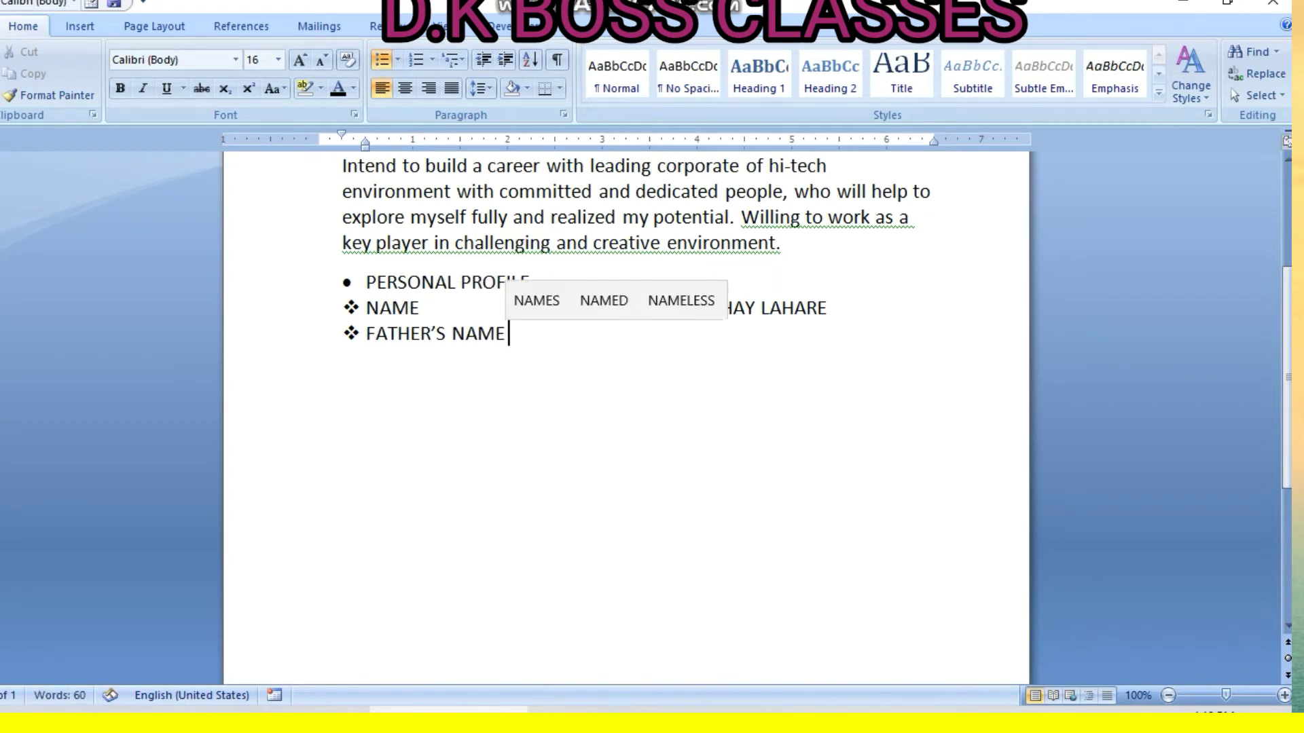
pyautogui.press('Tab')
pyautogui.press('Tab')
pyautogui.write('-')
pyautogui.press('Tab')
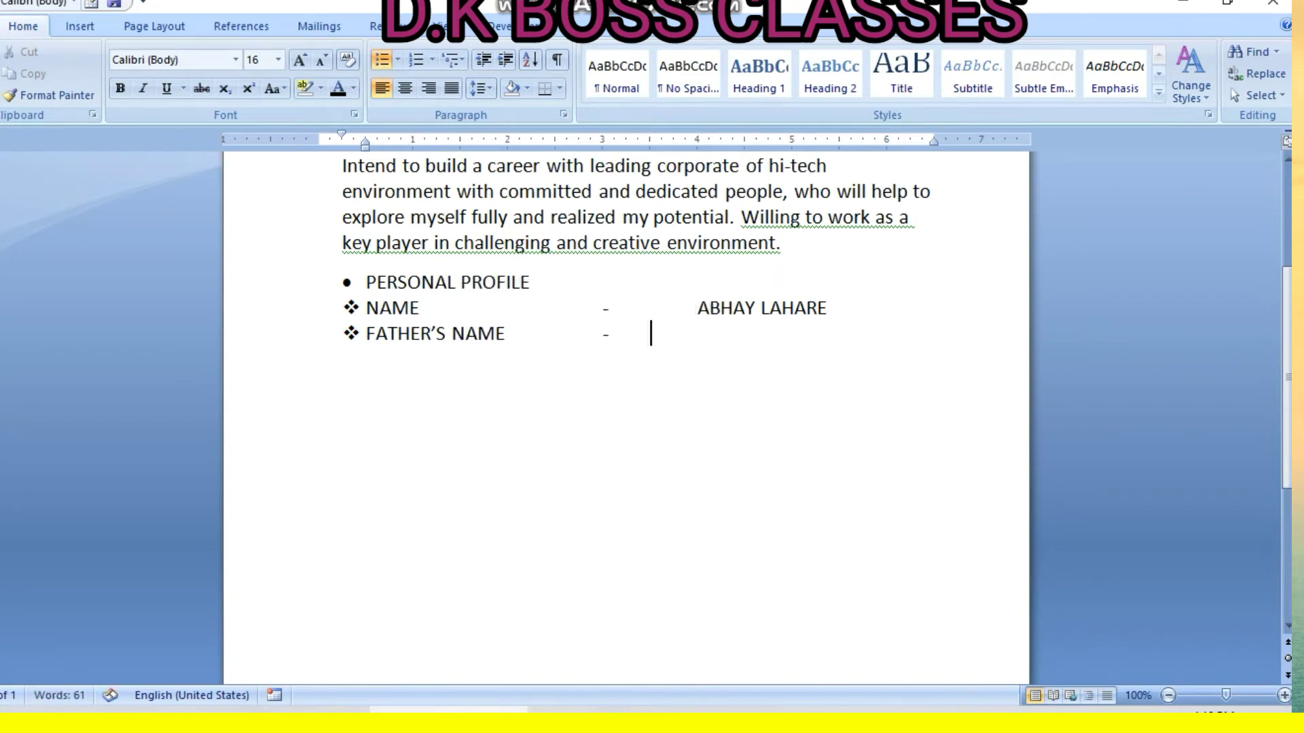
pyautogui.press('Tab')
pyautogui.write('D.R LAHARE')
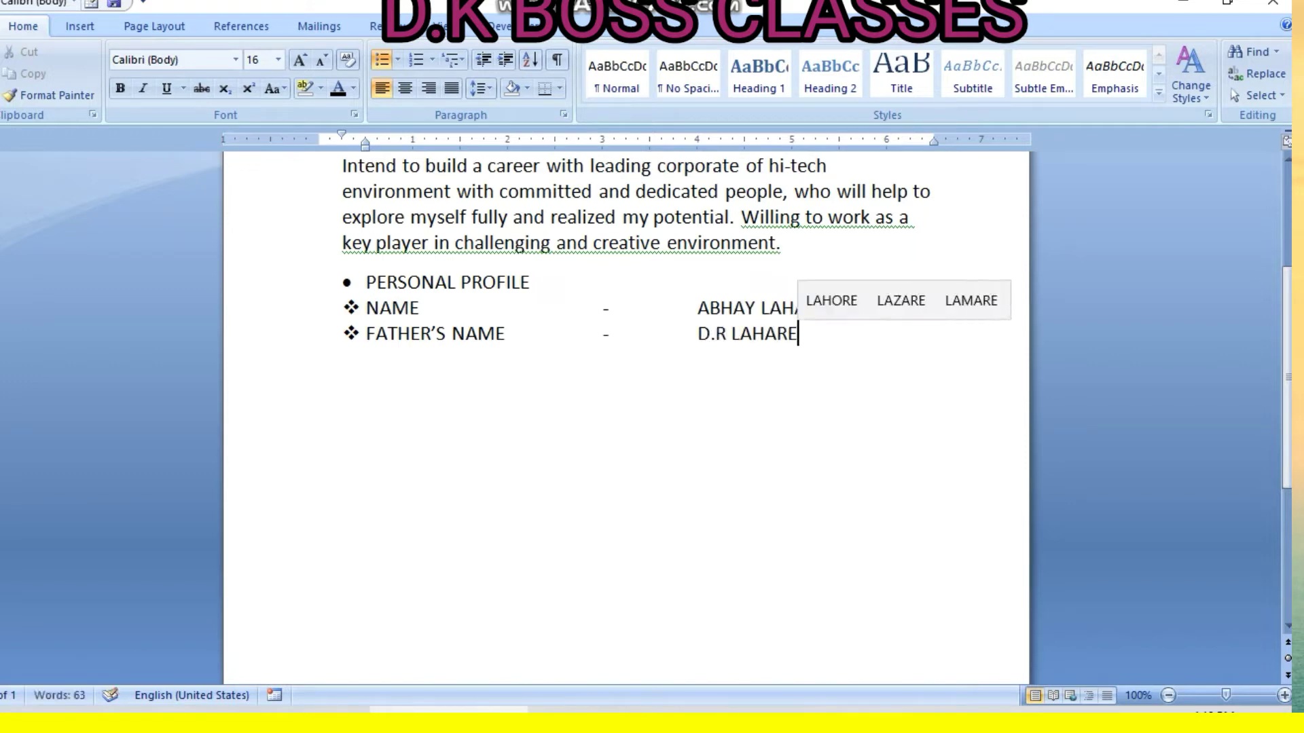
pyautogui.press('Return')
# Add the DATE OF BIRTH row with a tabbed dash and the birth date
pyautogui.write('DATE')
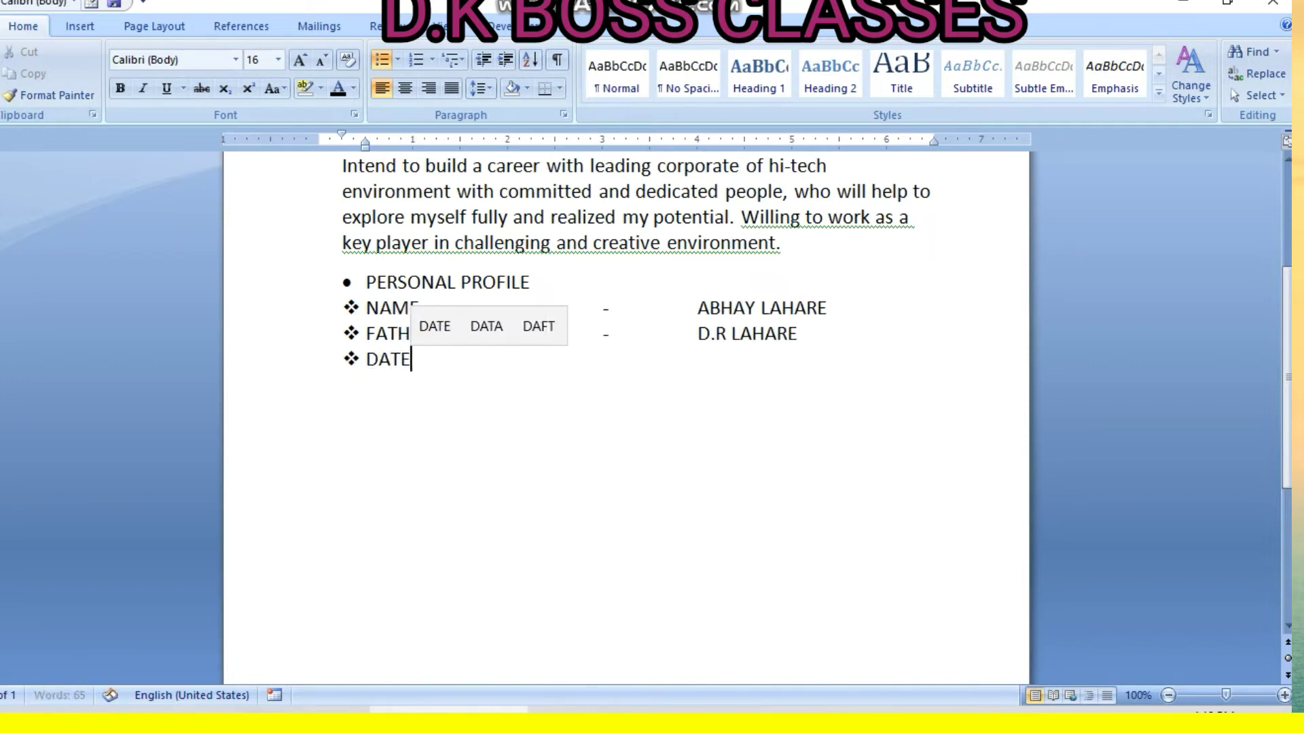
pyautogui.write('O')
pyautogui.press('BackSpace')
pyautogui.write('OF BIRTH')
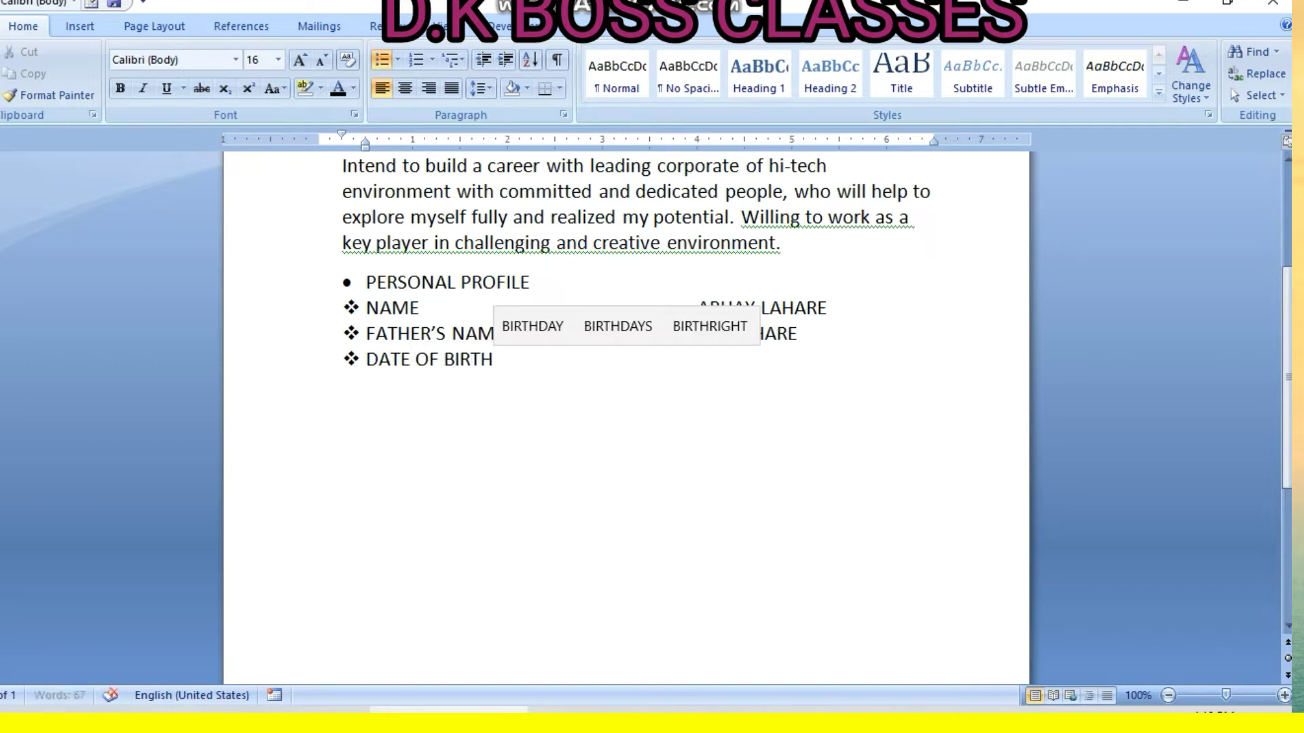
pyautogui.press('Tab')
pyautogui.press('Tab')
pyautogui.write('-')
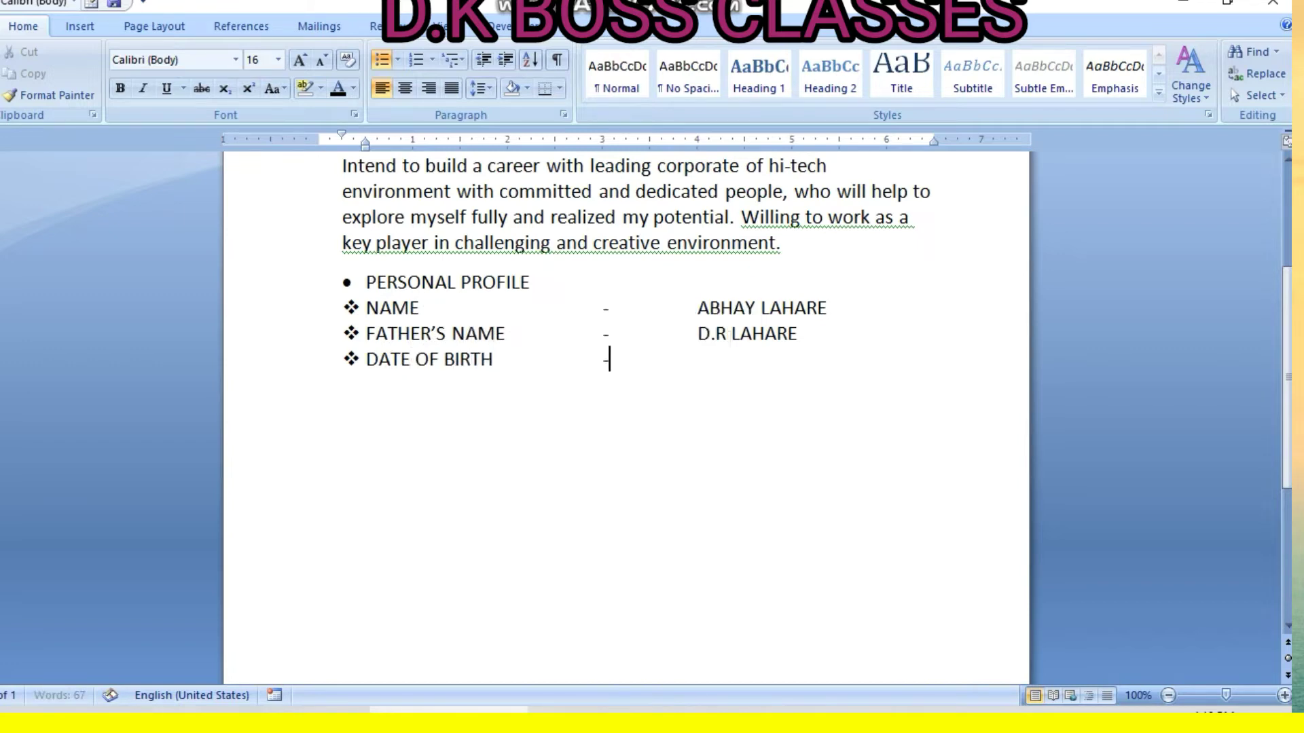
pyautogui.press('Tab')
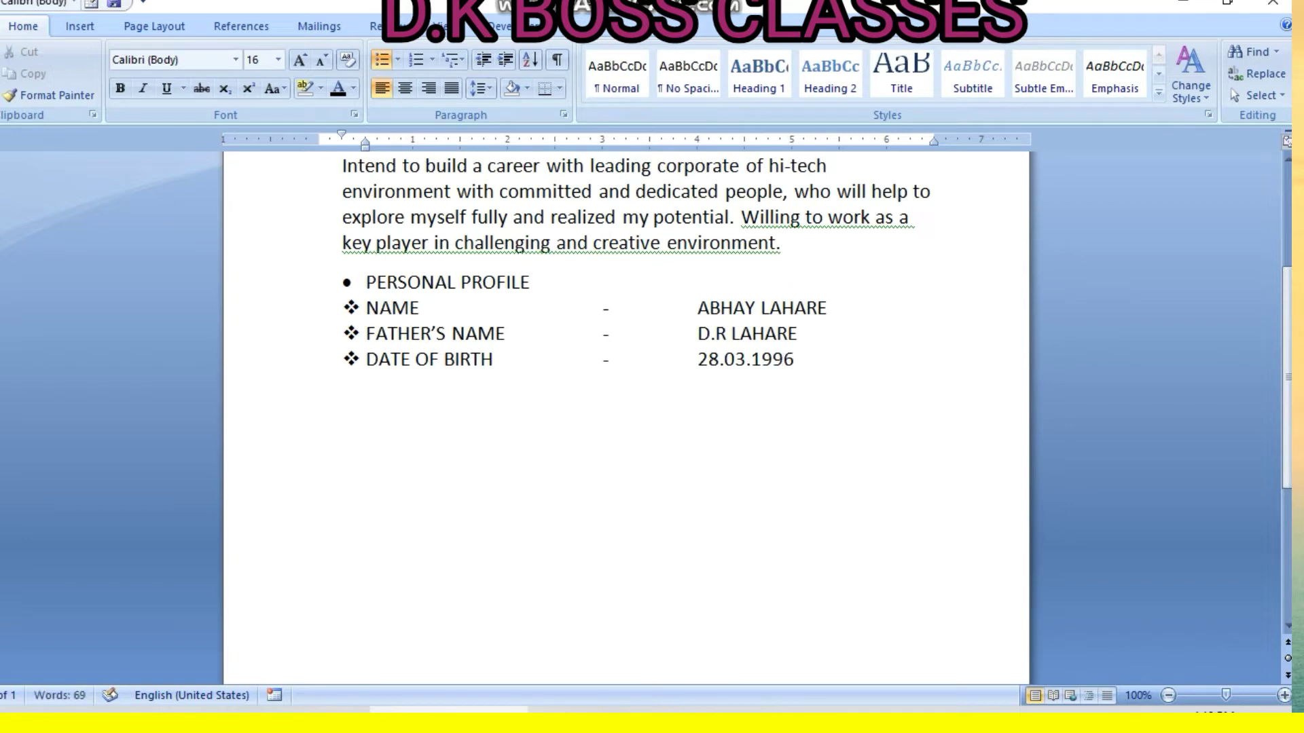
pyautogui.press('Return')
# Add the GENDER - MALE row and begin a PERMANANT ADDRESS bullet
pyautogui.write('GENDE')
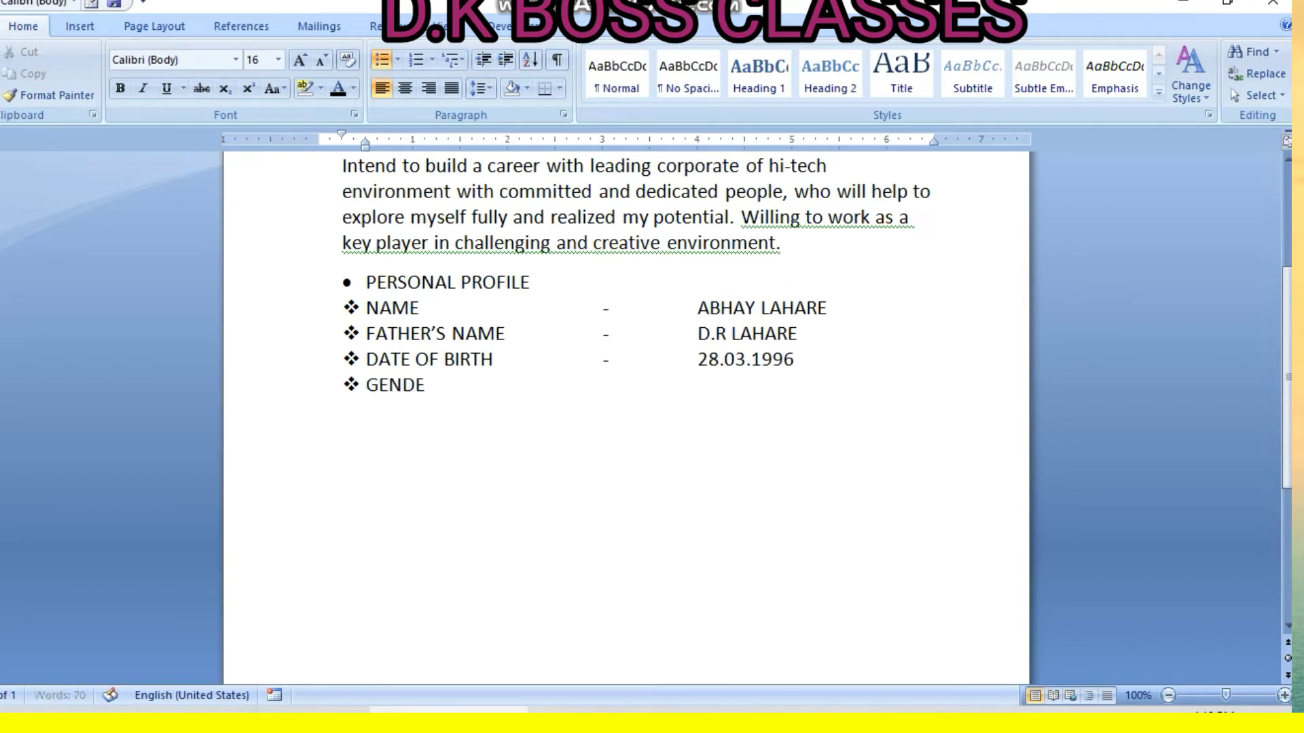
pyautogui.write('R')
pyautogui.press('Tab')
pyautogui.press('Tab')
pyautogui.press('Tab')
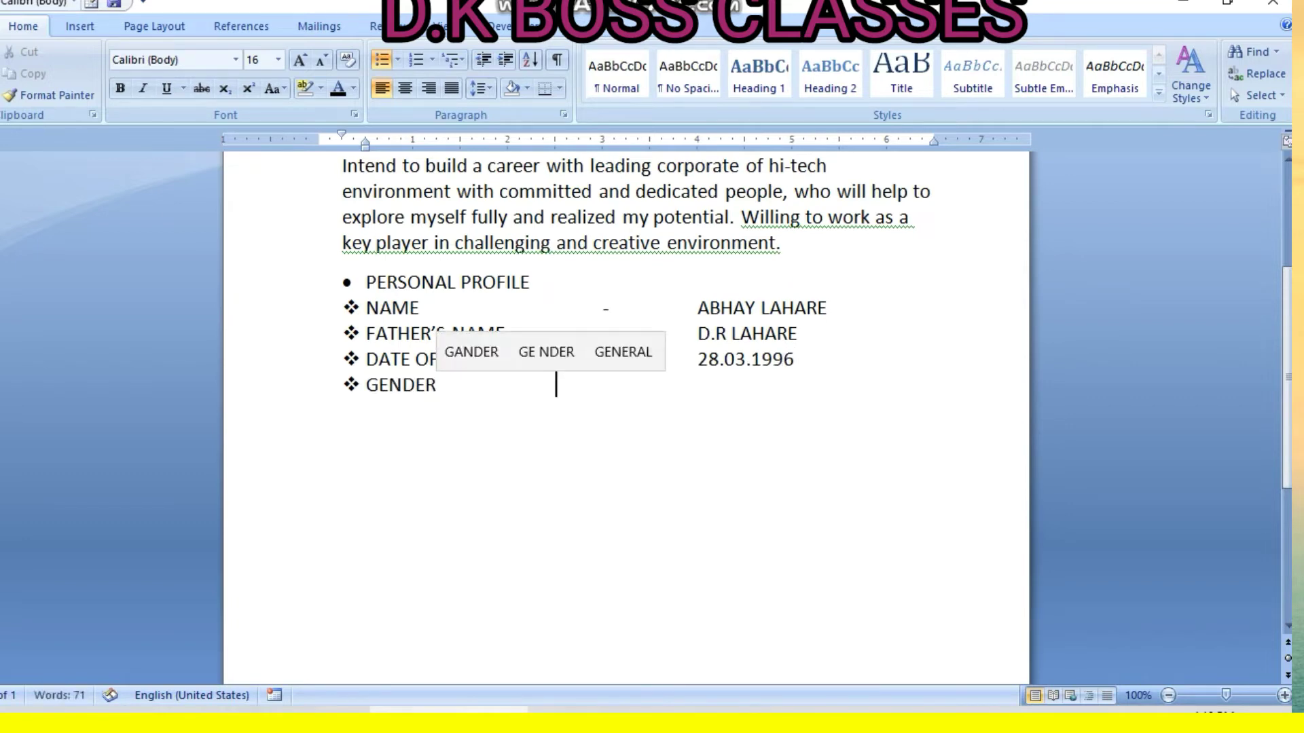
pyautogui.write('-')
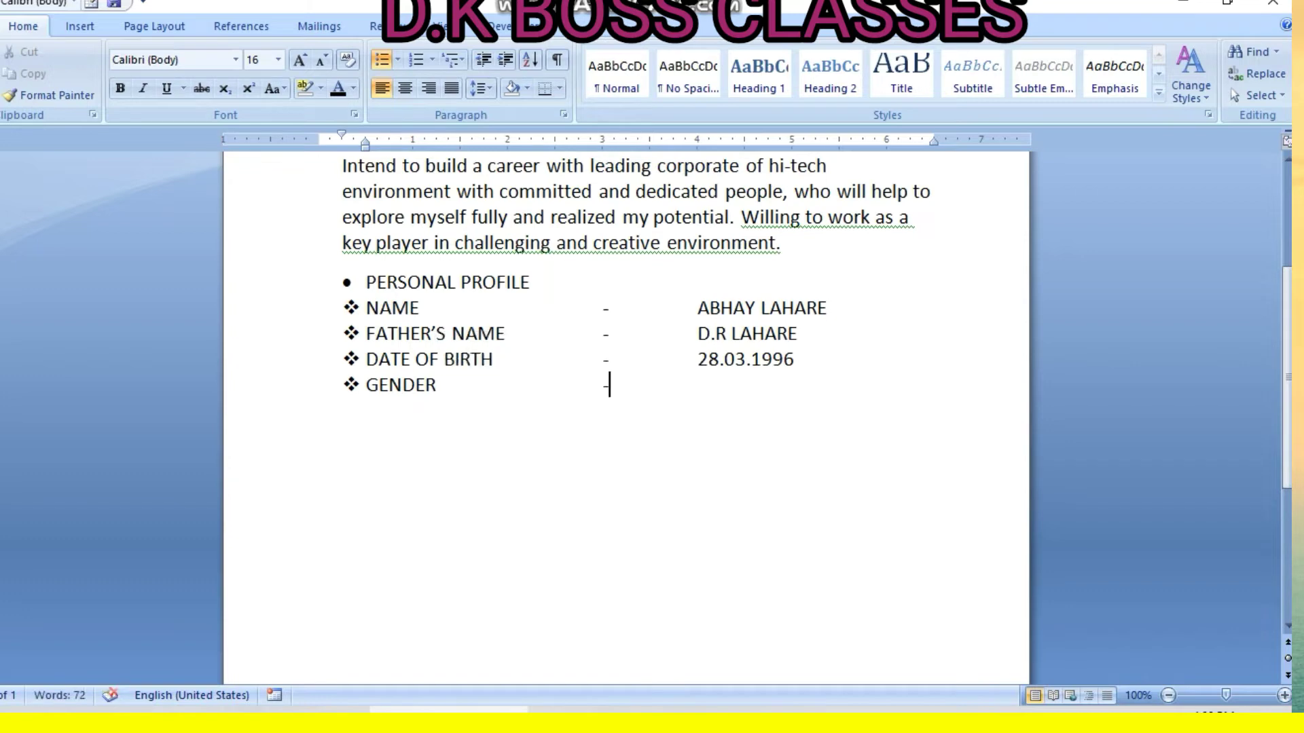
pyautogui.press('Tab')
pyautogui.write('MALE')
pyautogui.press('Return')
pyautogui.write('P')
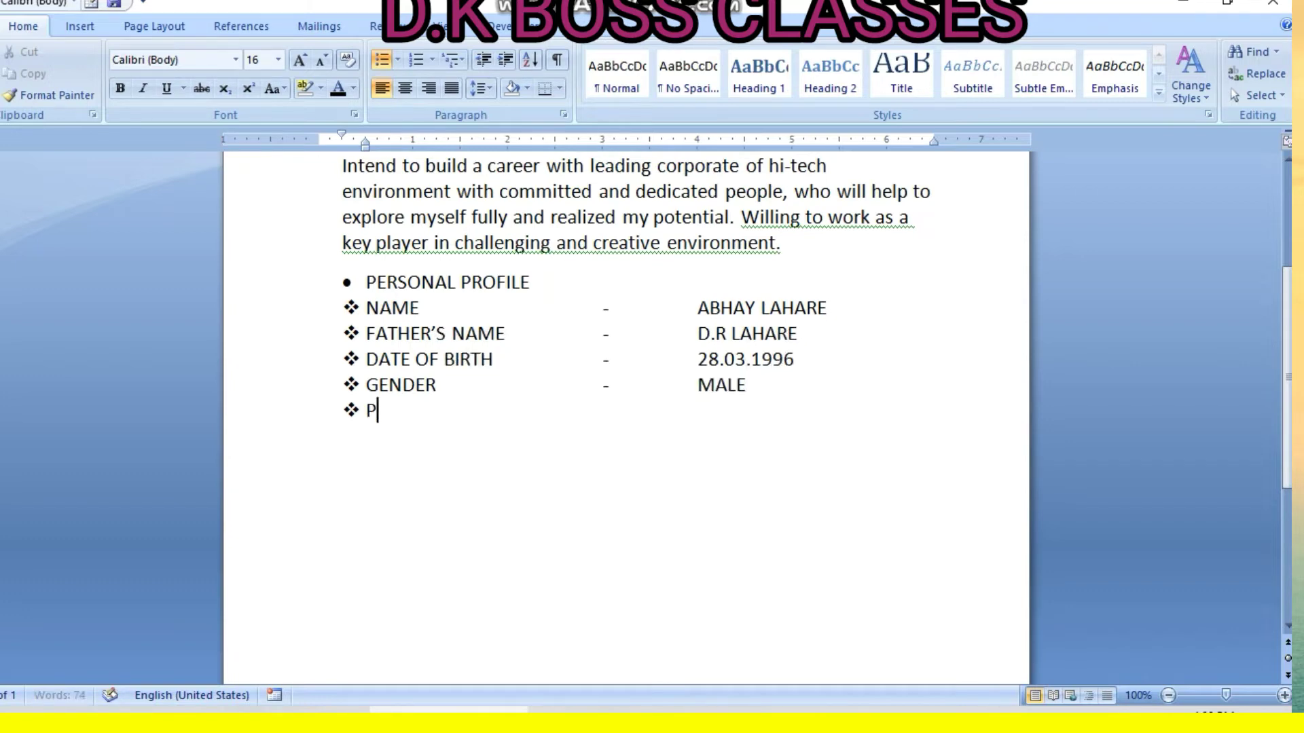
pyautogui.write('ERMA')
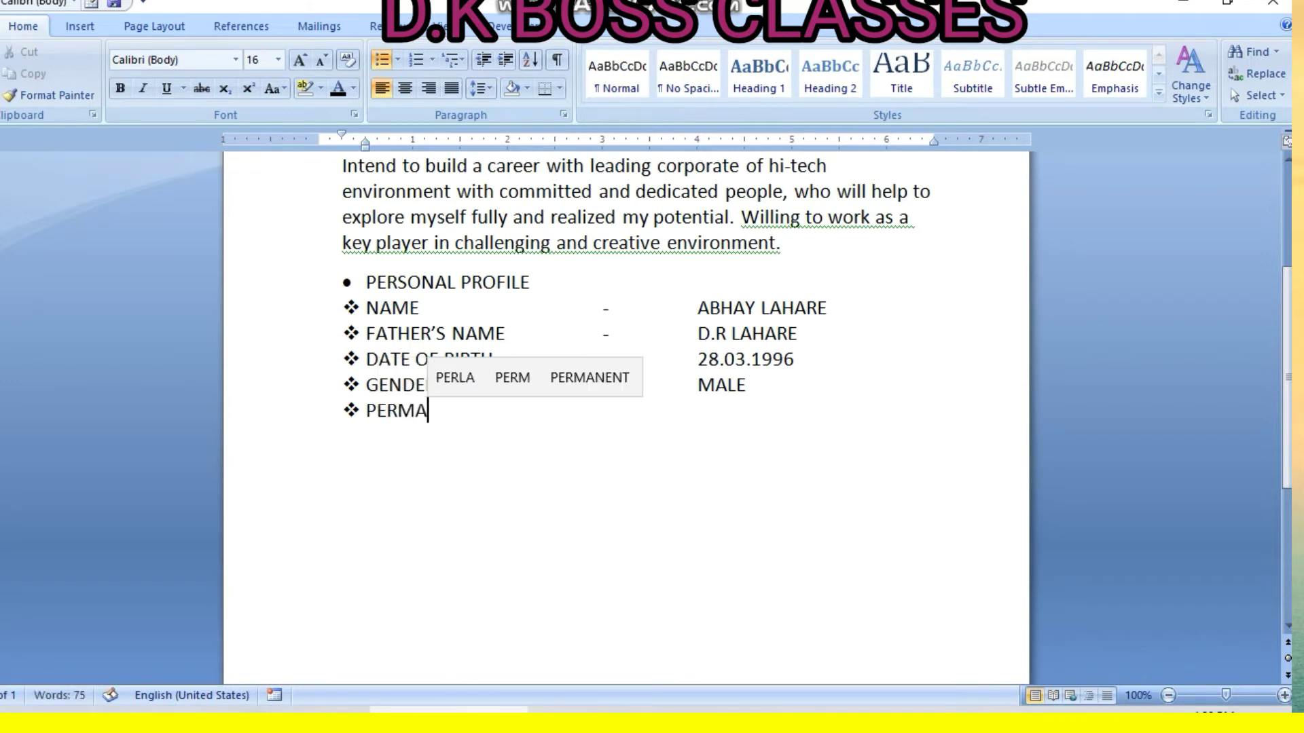
pyautogui.write('NANT')
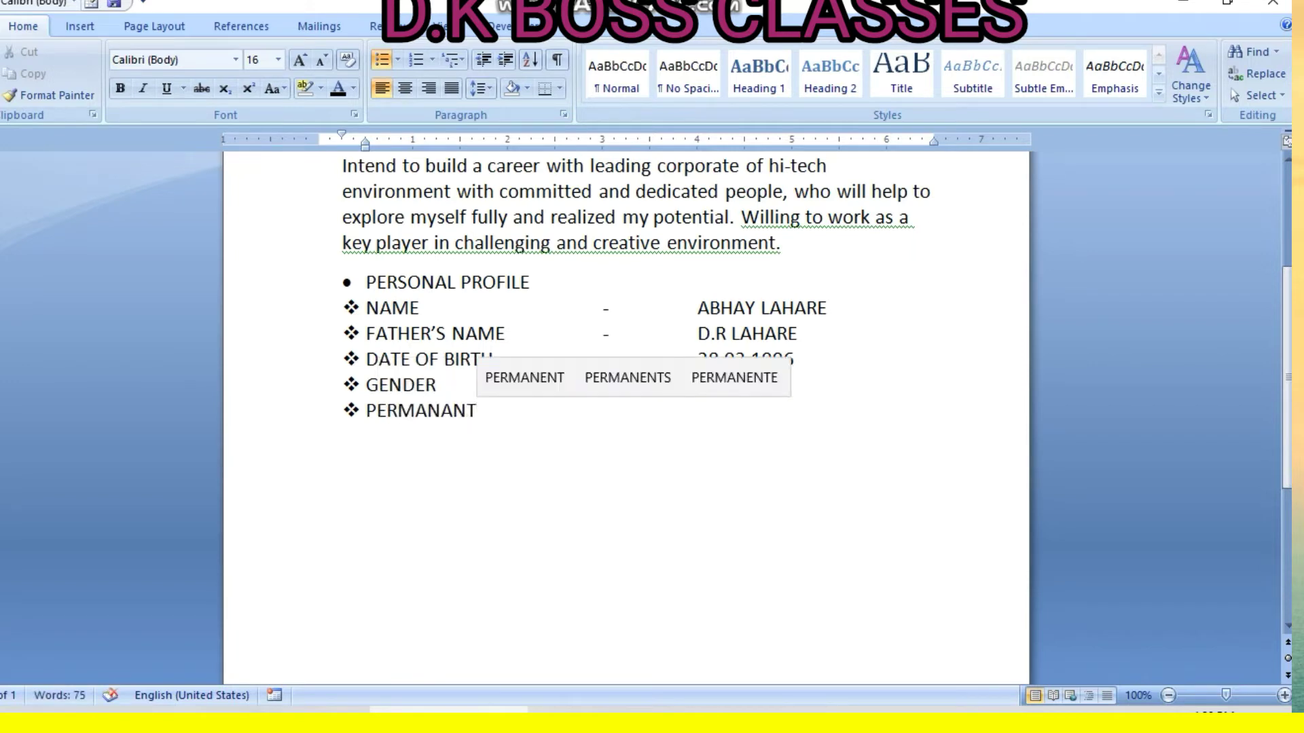
pyautogui.write(' ADDRESS')
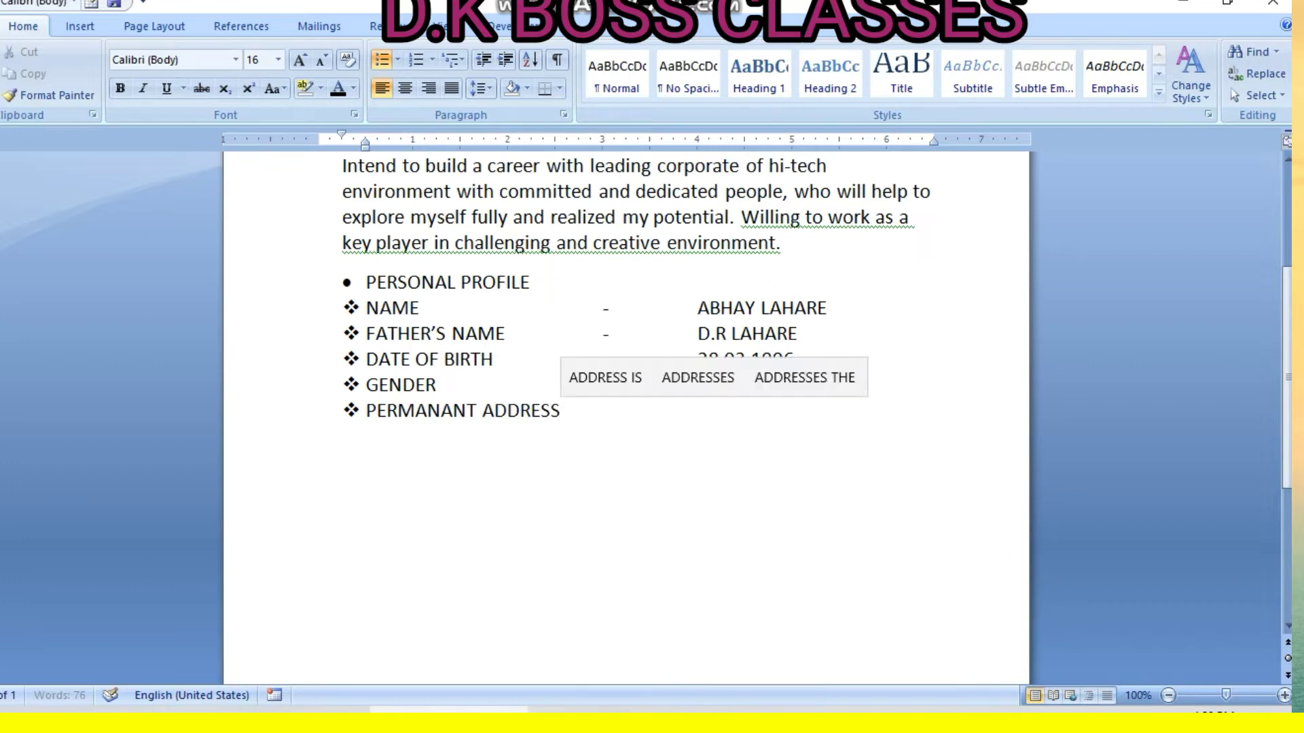
# Give PERMANANT ADDRESS its dash and first two address lines aligned under the value column
pyautogui.press('Tab')
pyautogui.write('-')
pyautogui.press('Tab')
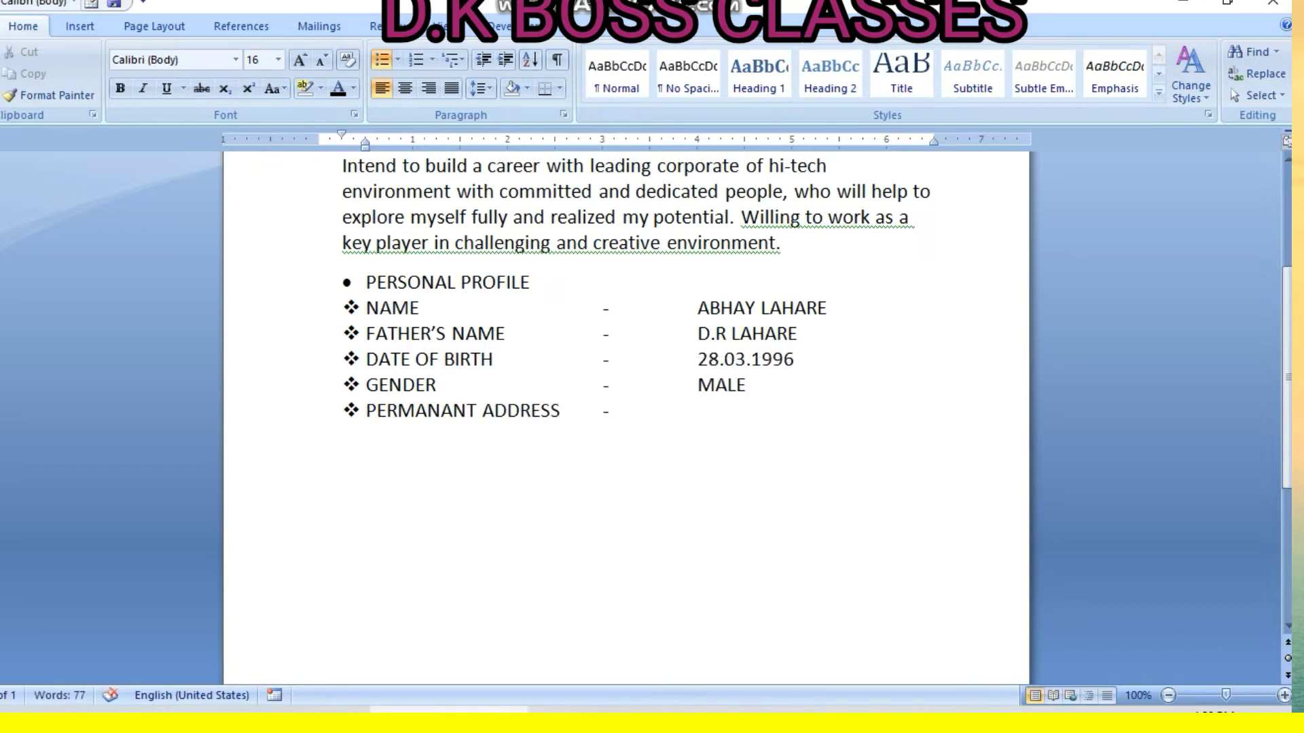
pyautogui.press('Tab')
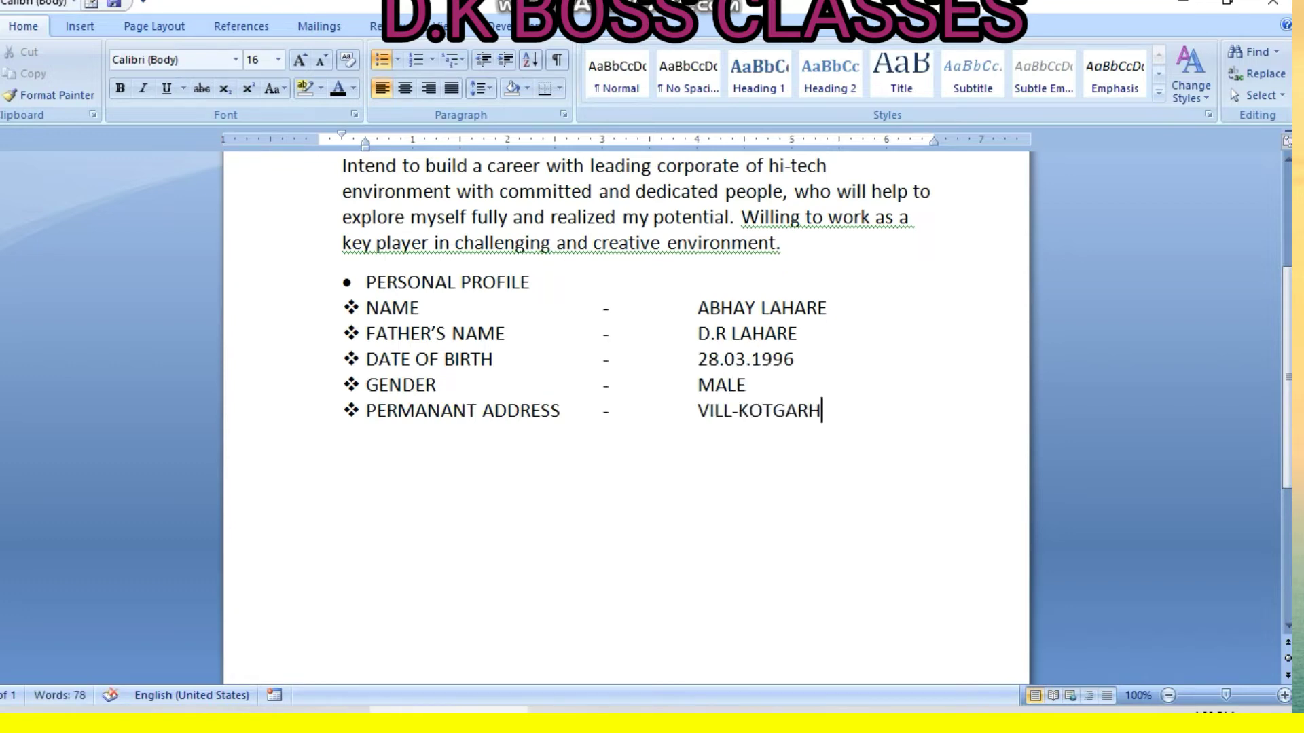
pyautogui.press('Return')
pyautogui.press('Tab')
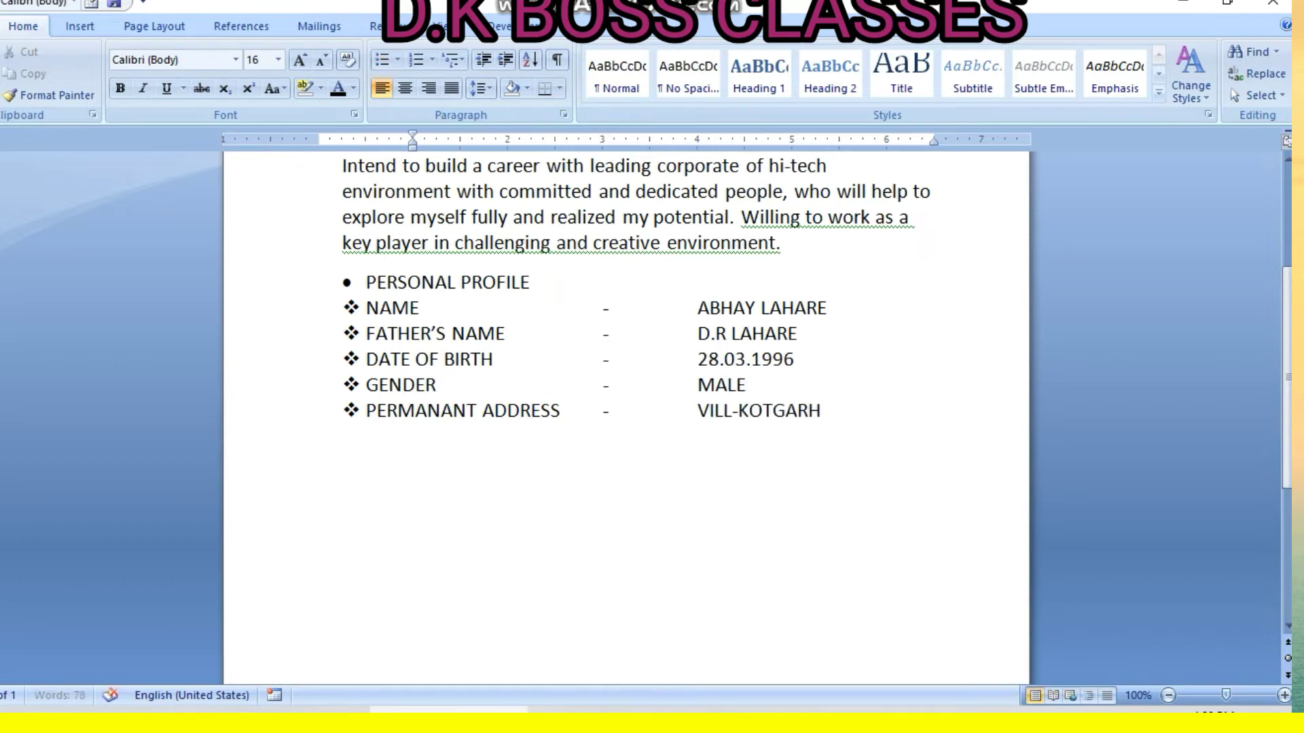
pyautogui.press('Tab')
pyautogui.press('Tab')
pyautogui.press('Tab')
pyautogui.press('Tab')
pyautogui.press('Tab')
pyautogui.press('Tab')
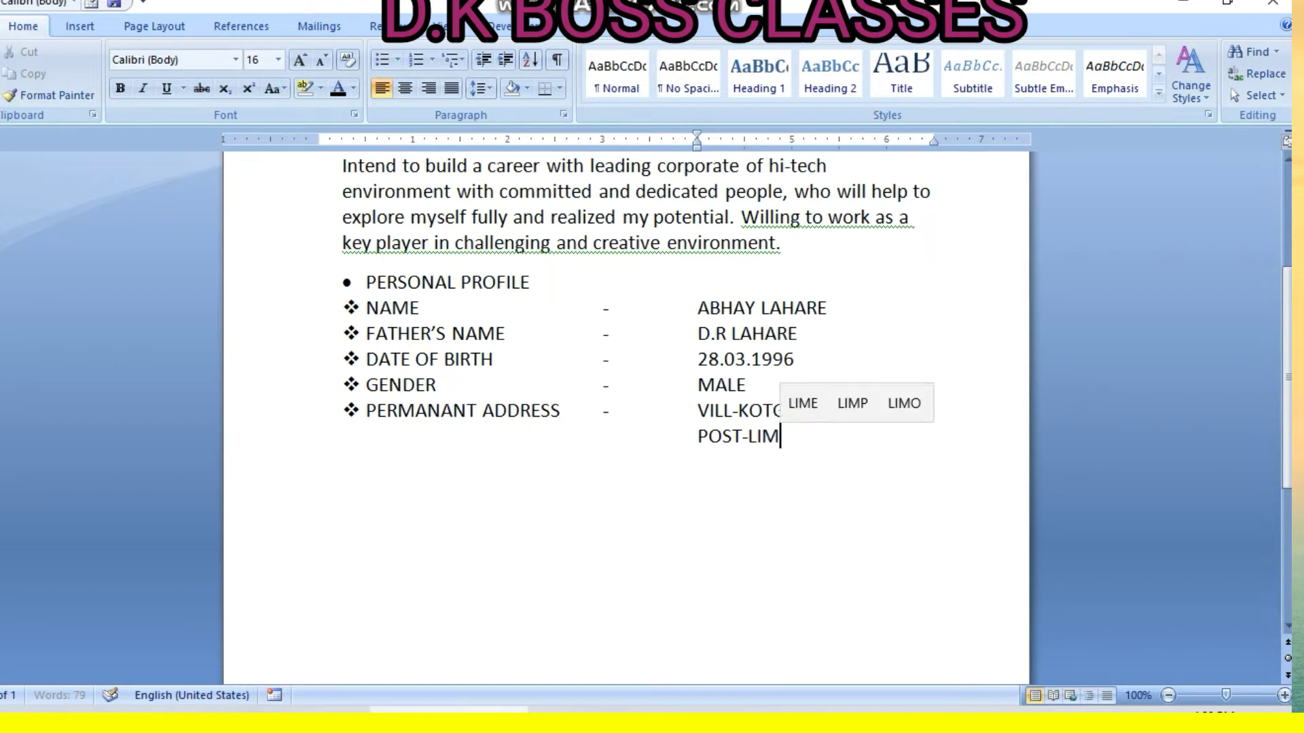
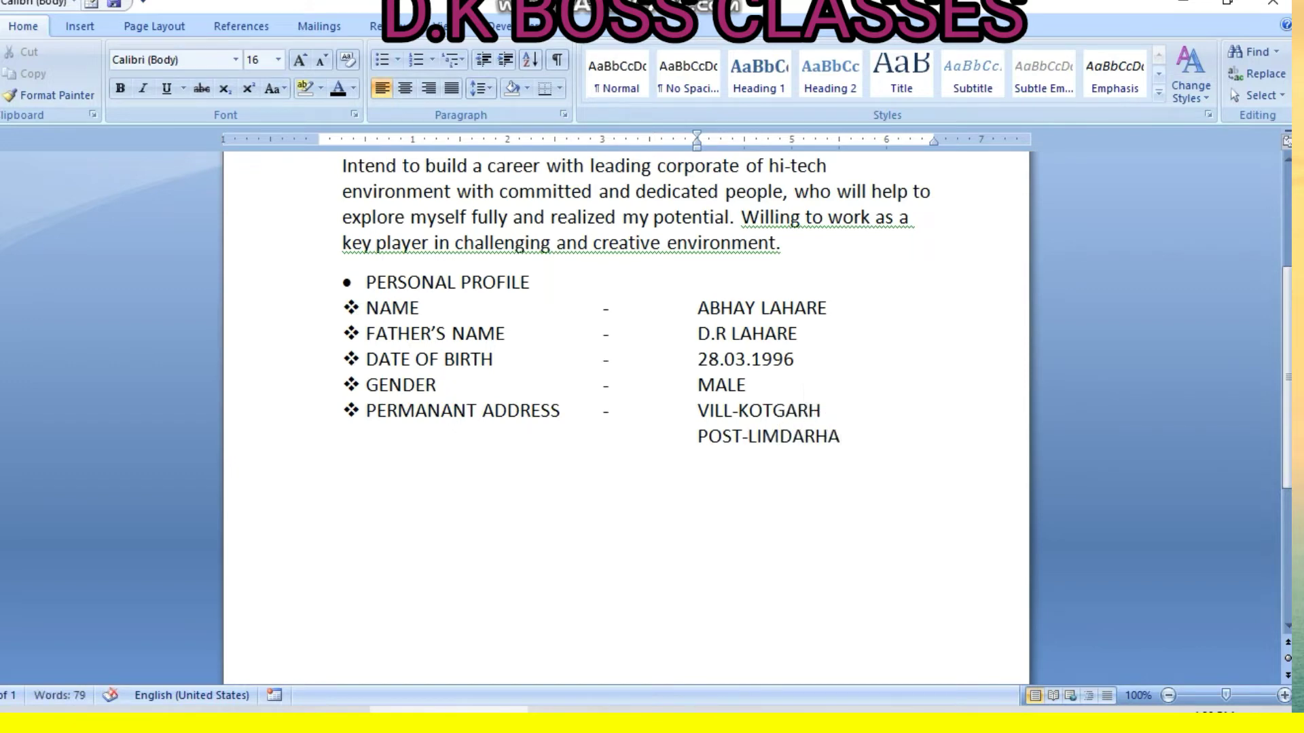
# Add the district and state/PIN address lines, then a centred empty line
pyautogui.press('Return')
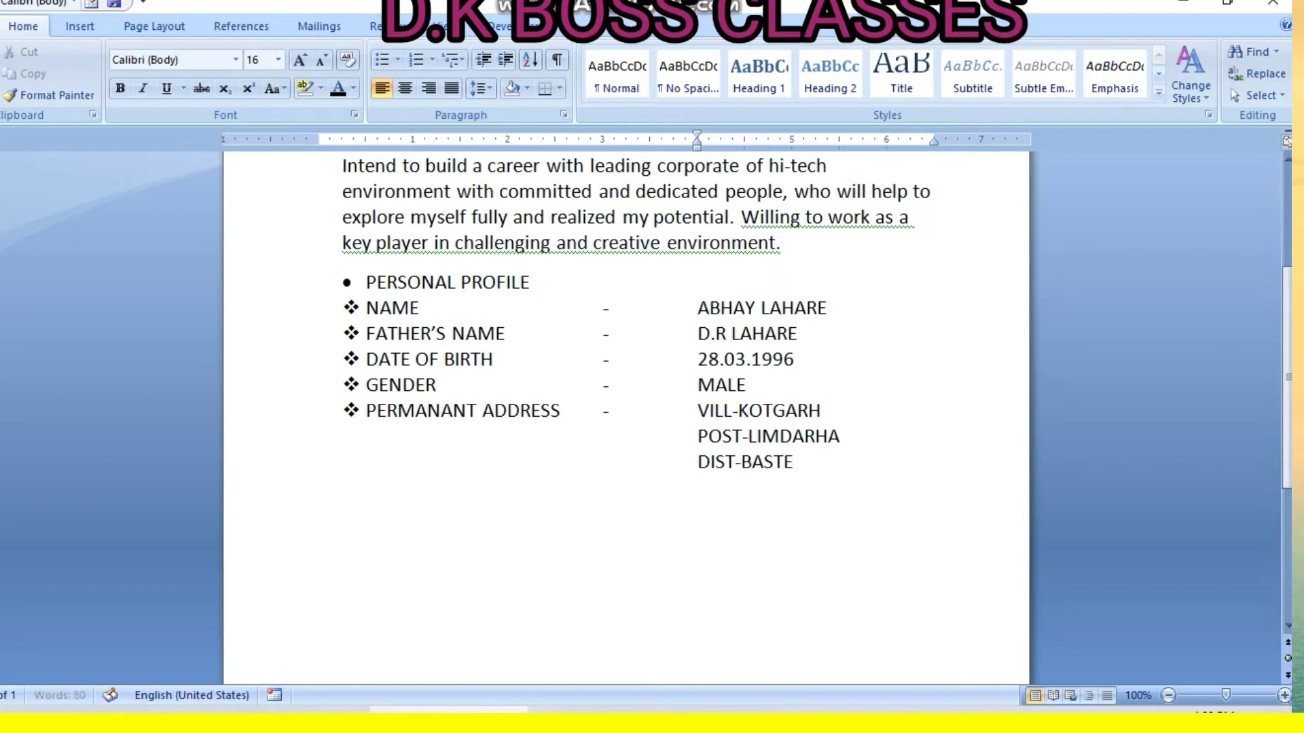
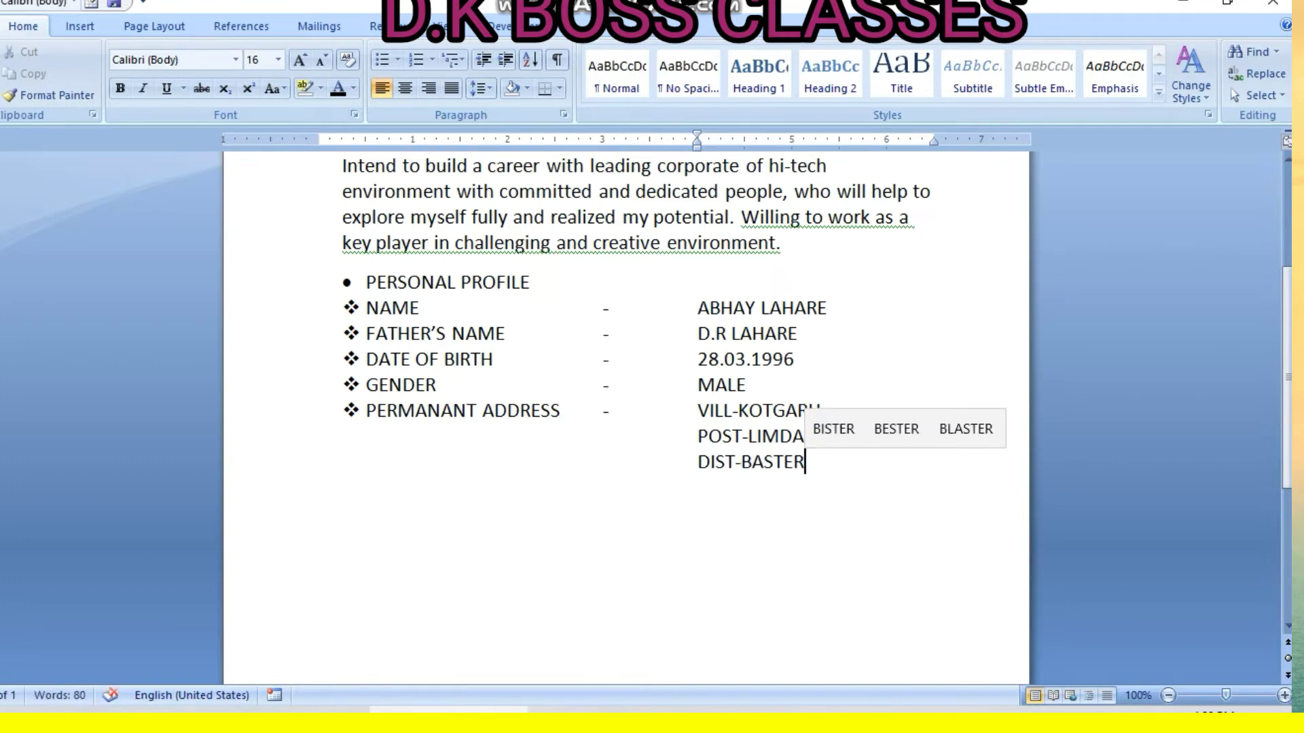
pyautogui.press('Return')
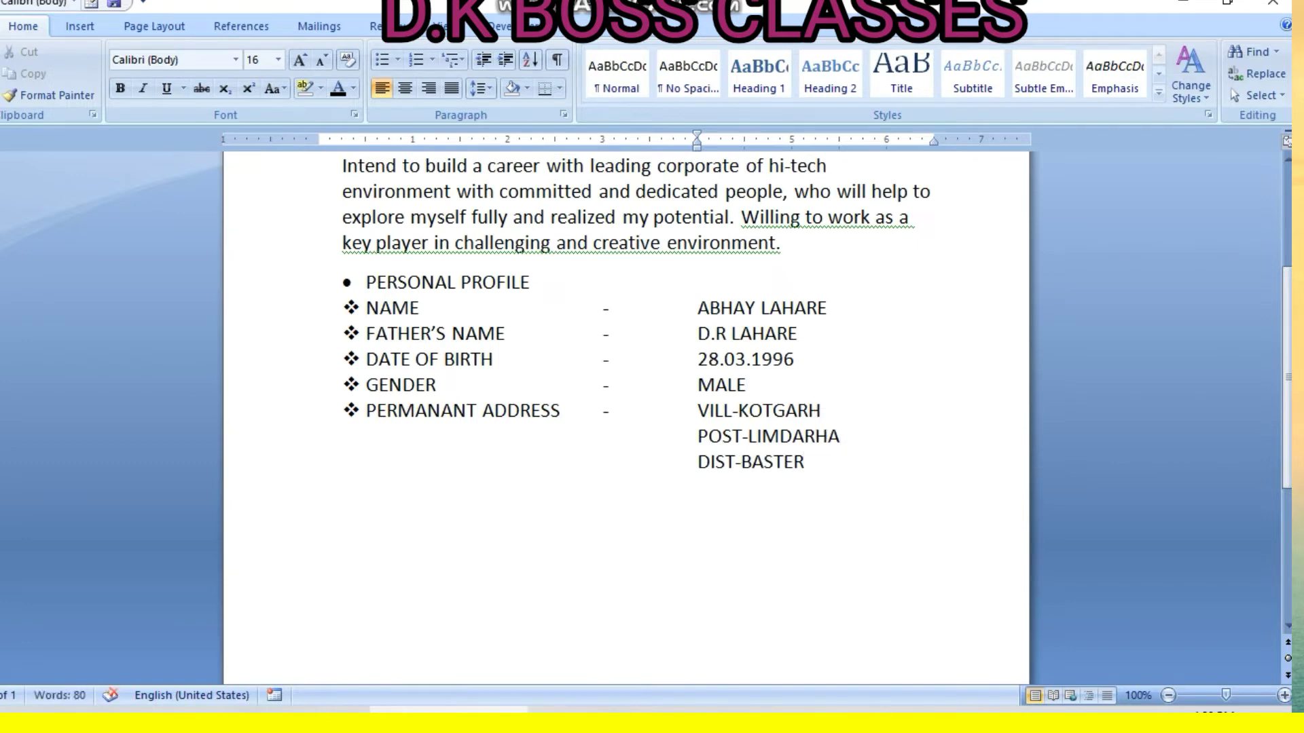
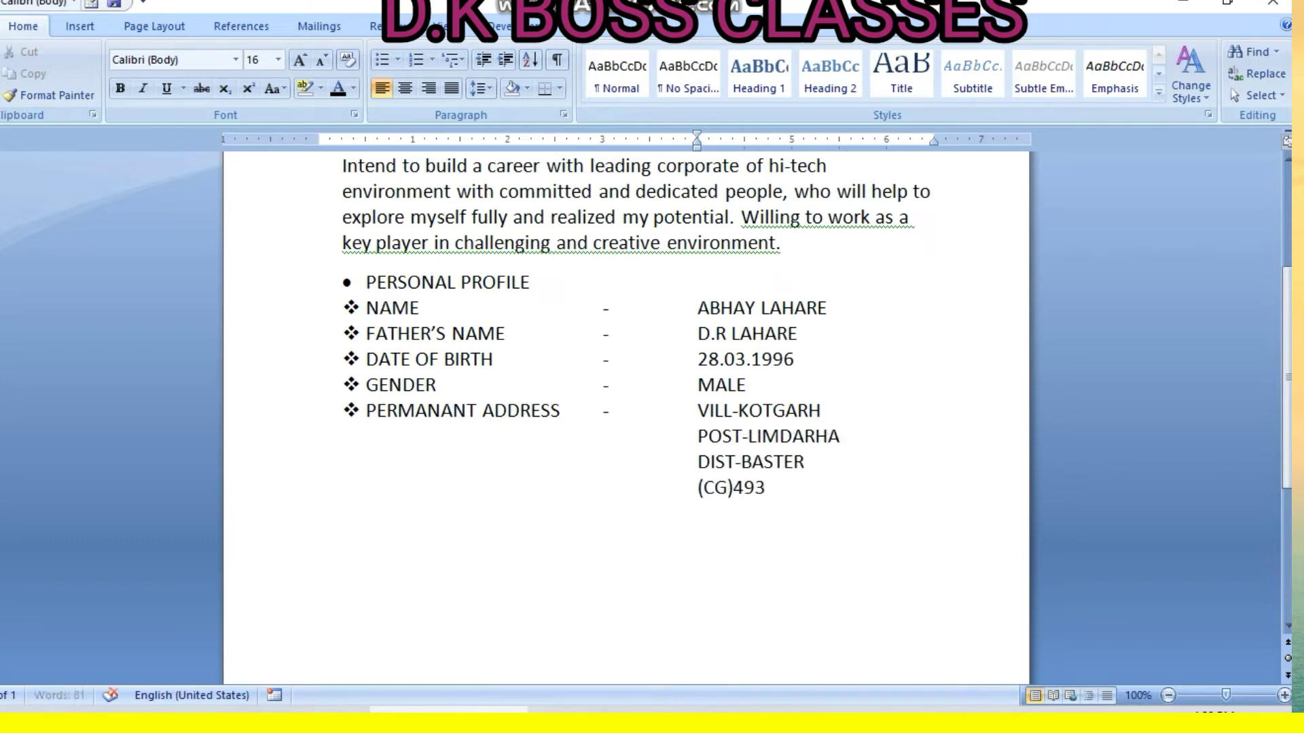
pyautogui.press('Return')
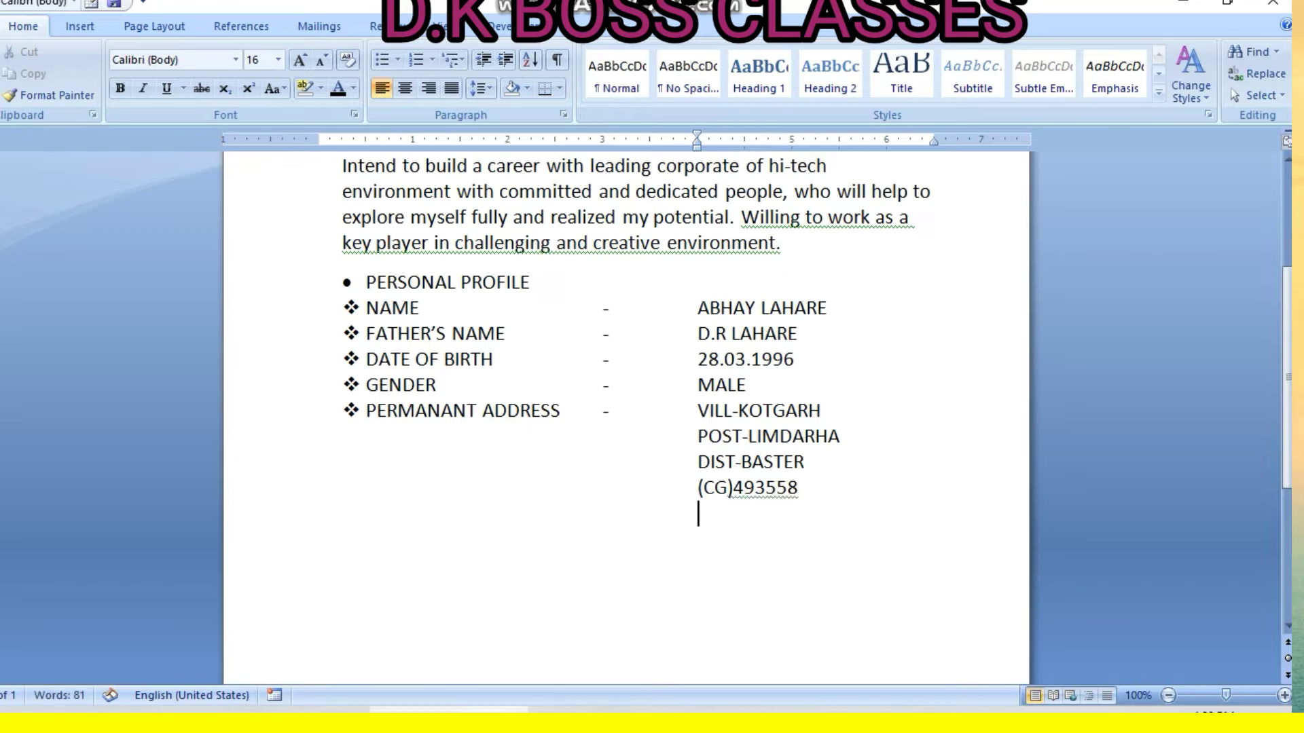
pyautogui.hotkey('ctrl', 'e')
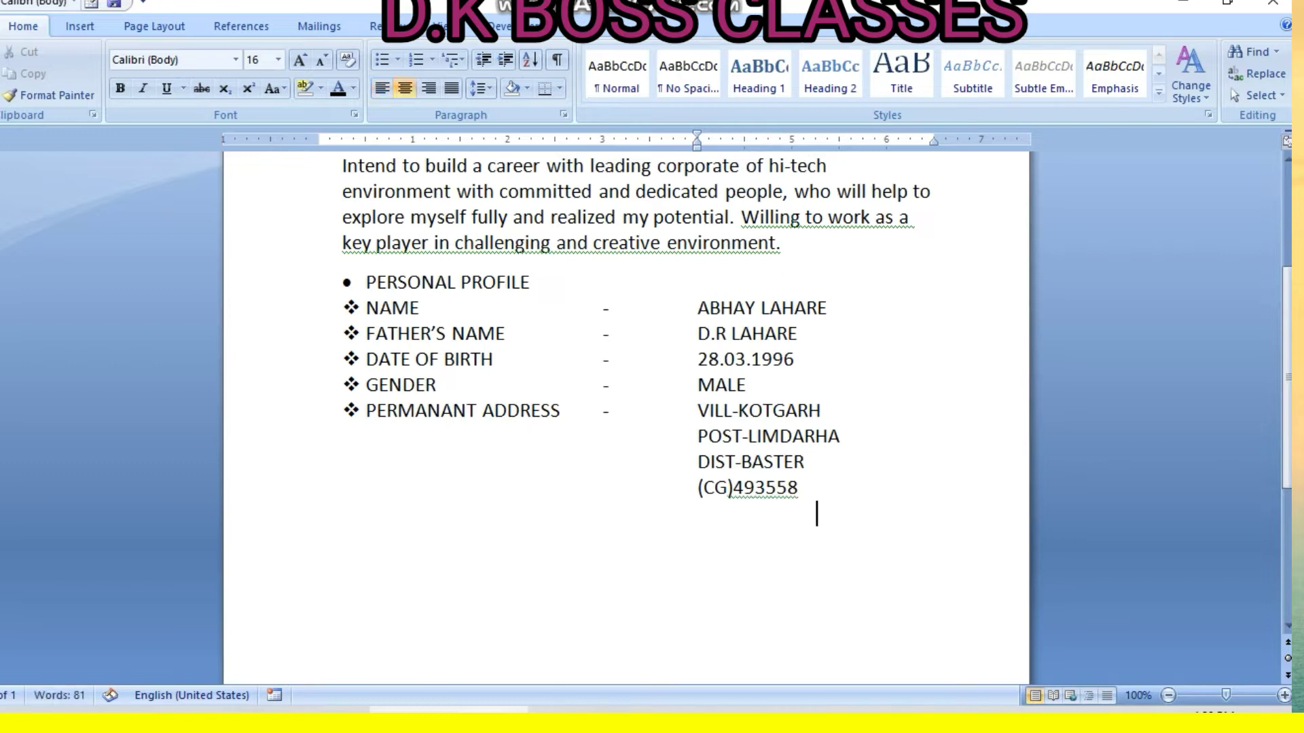
# Reset the line below the address to left-aligned, delete stray MARITAL STATUS text, leaving an empty line
pyautogui.hotkey('ctrl', 'l')
pyautogui.press('Return')
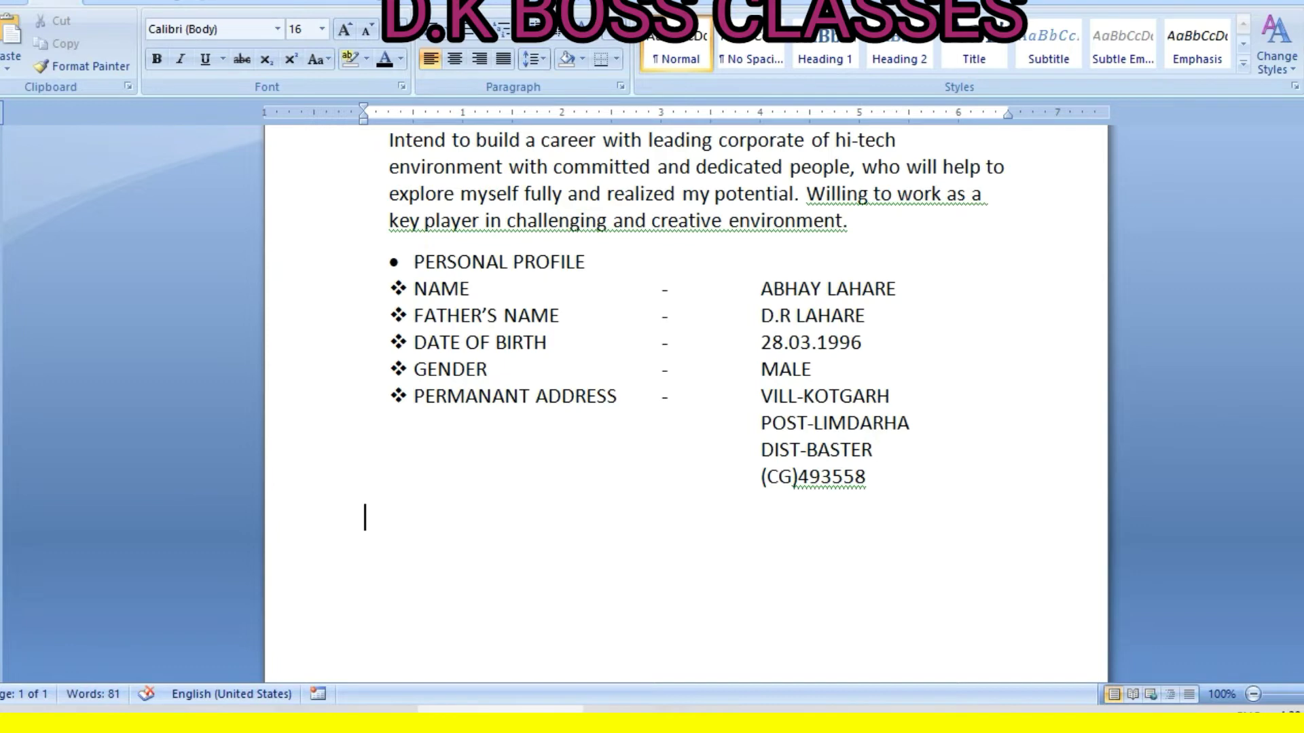
pyautogui.write('MARI')
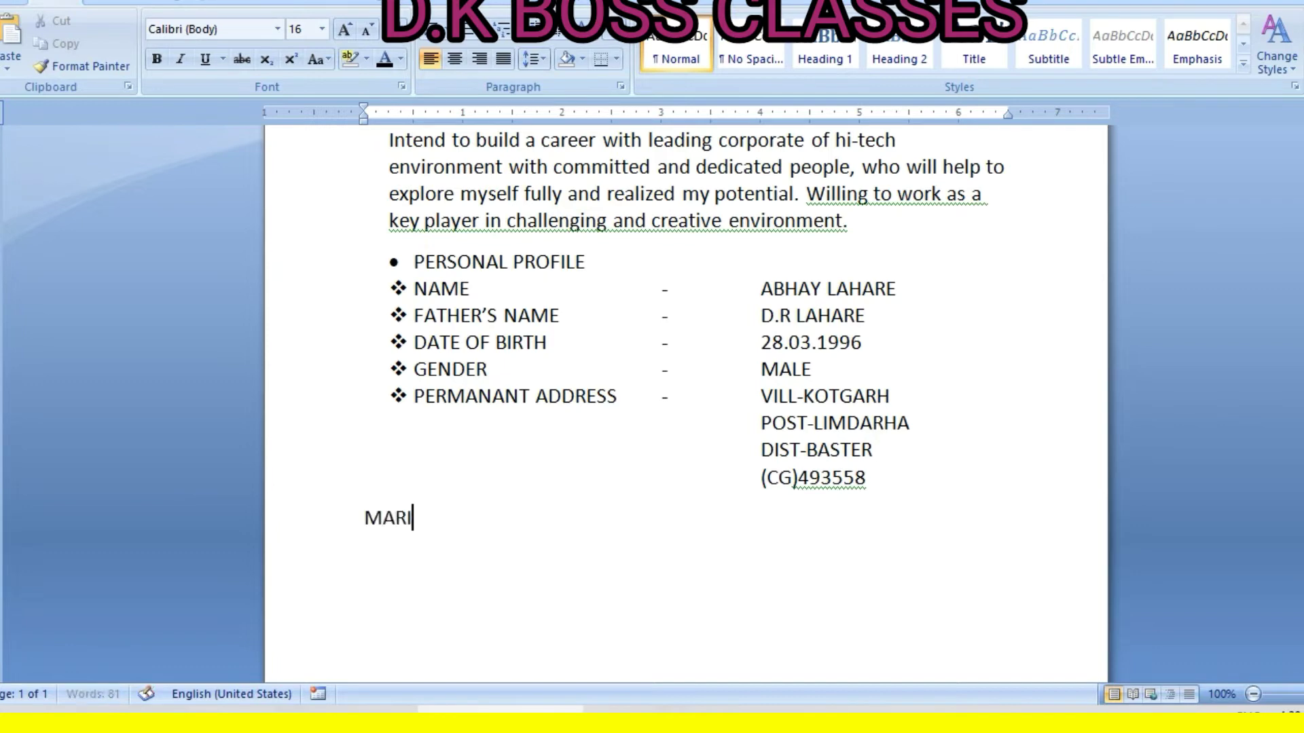
pyautogui.write('TAL STA')
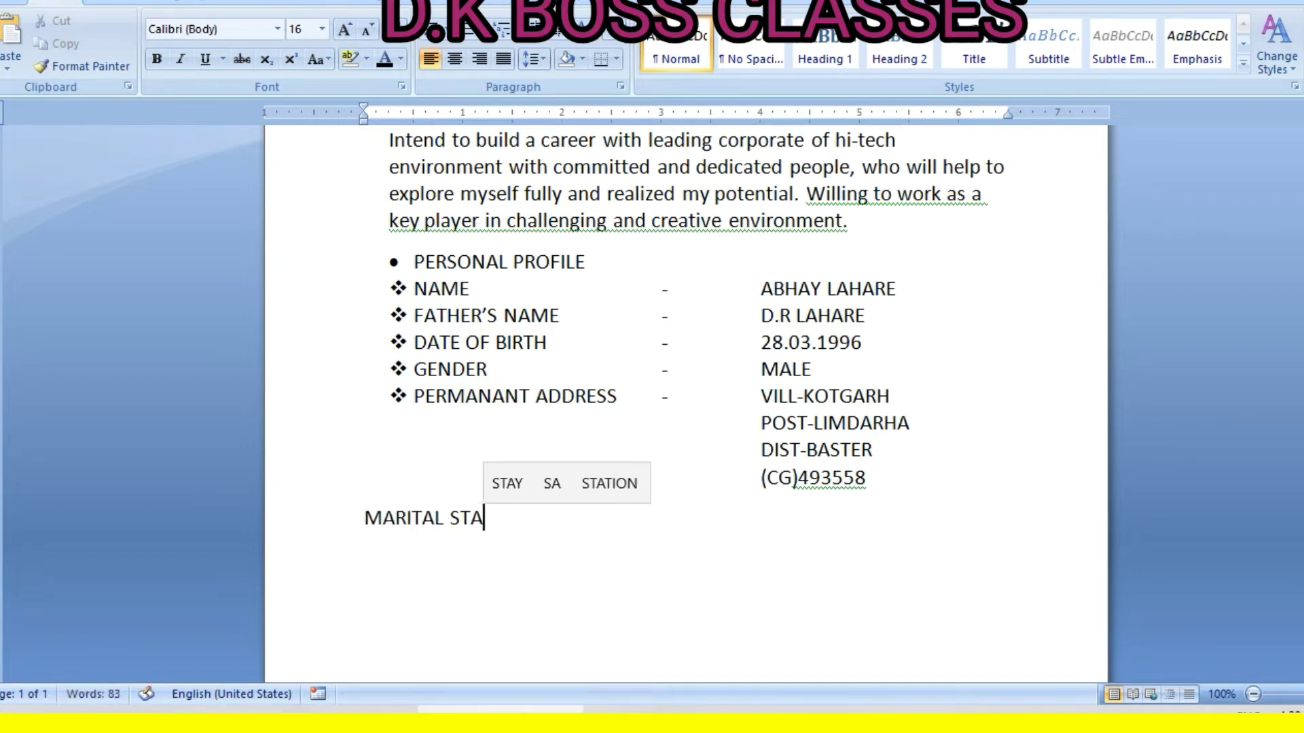
pyautogui.write('TUS')
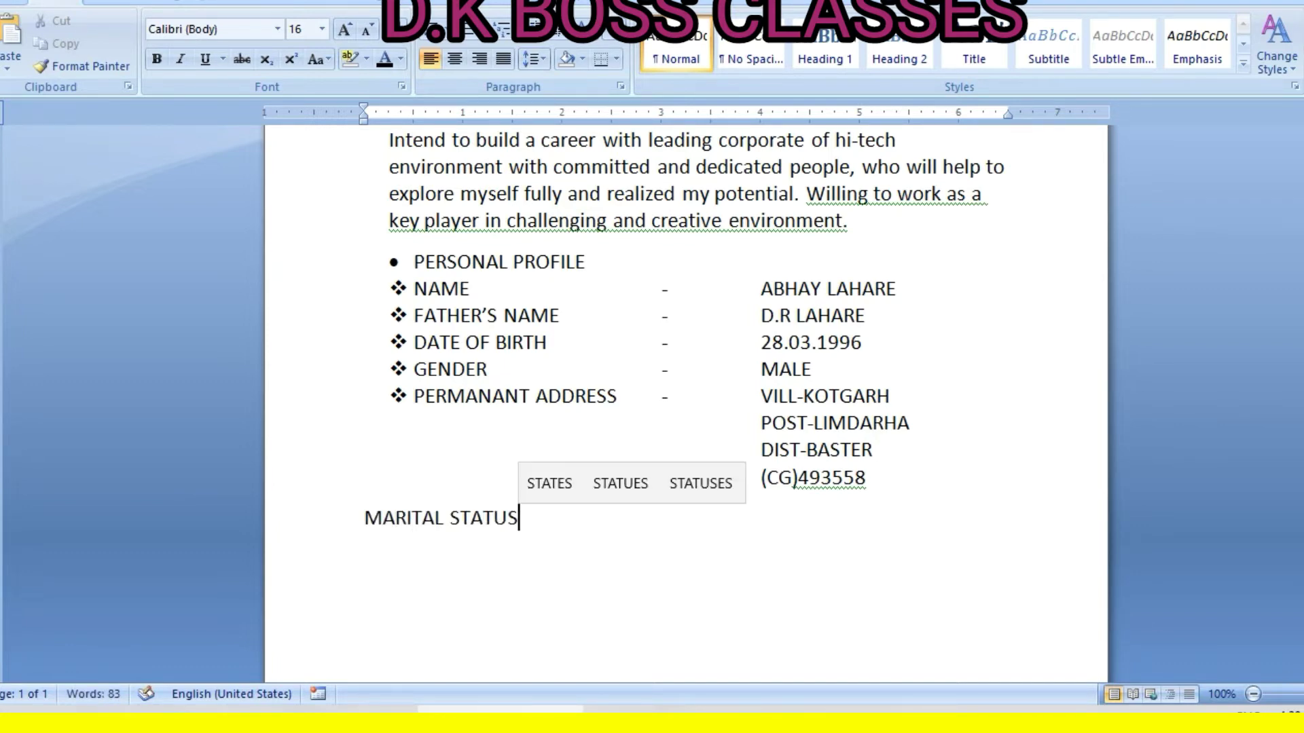
pyautogui.press('BackSpace')
pyautogui.press('BackSpace')
pyautogui.press('BackSpace')
pyautogui.press('BackSpace')
pyautogui.press('BackSpace')
pyautogui.press('BackSpace')
pyautogui.press('BackSpace')
pyautogui.press('BackSpace')
pyautogui.press('BackSpace')
pyautogui.press('BackSpace')
pyautogui.press('BackSpace')
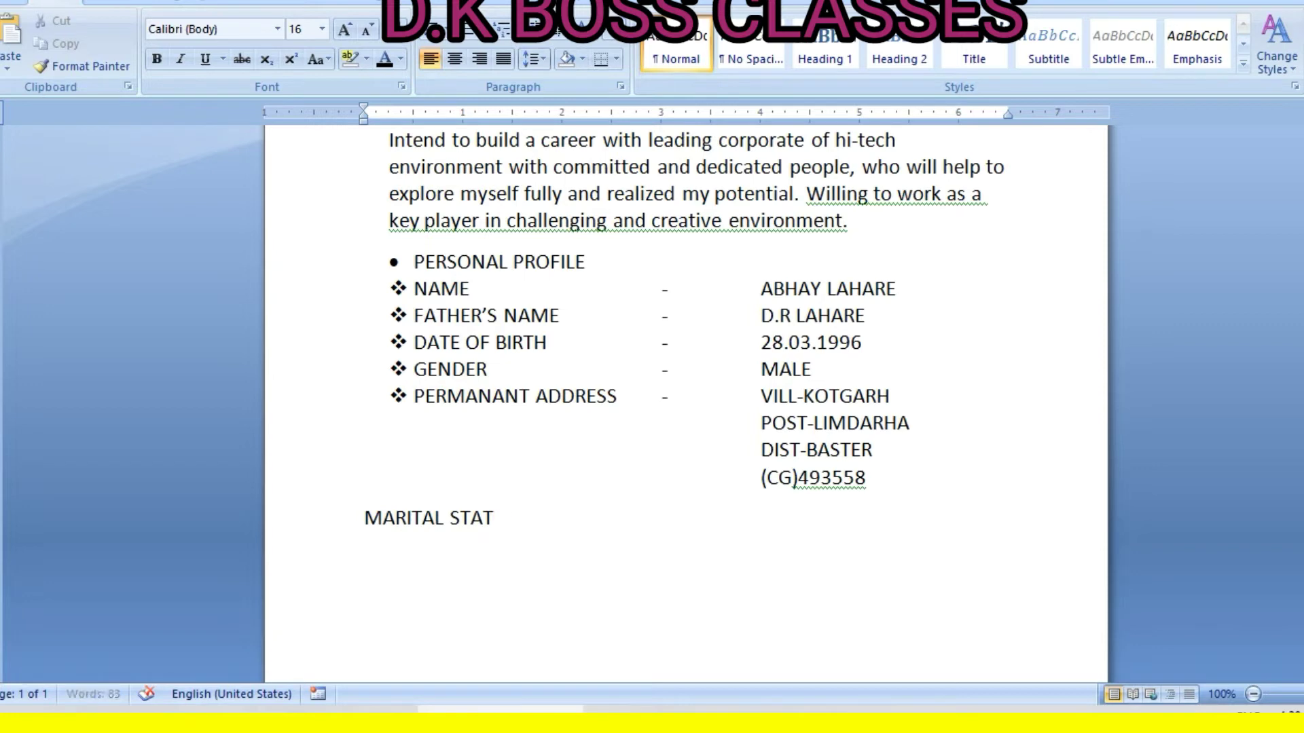
pyautogui.press('BackSpace')
pyautogui.press('BackSpace')
pyautogui.press('BackSpace')
pyautogui.press('BackSpace')
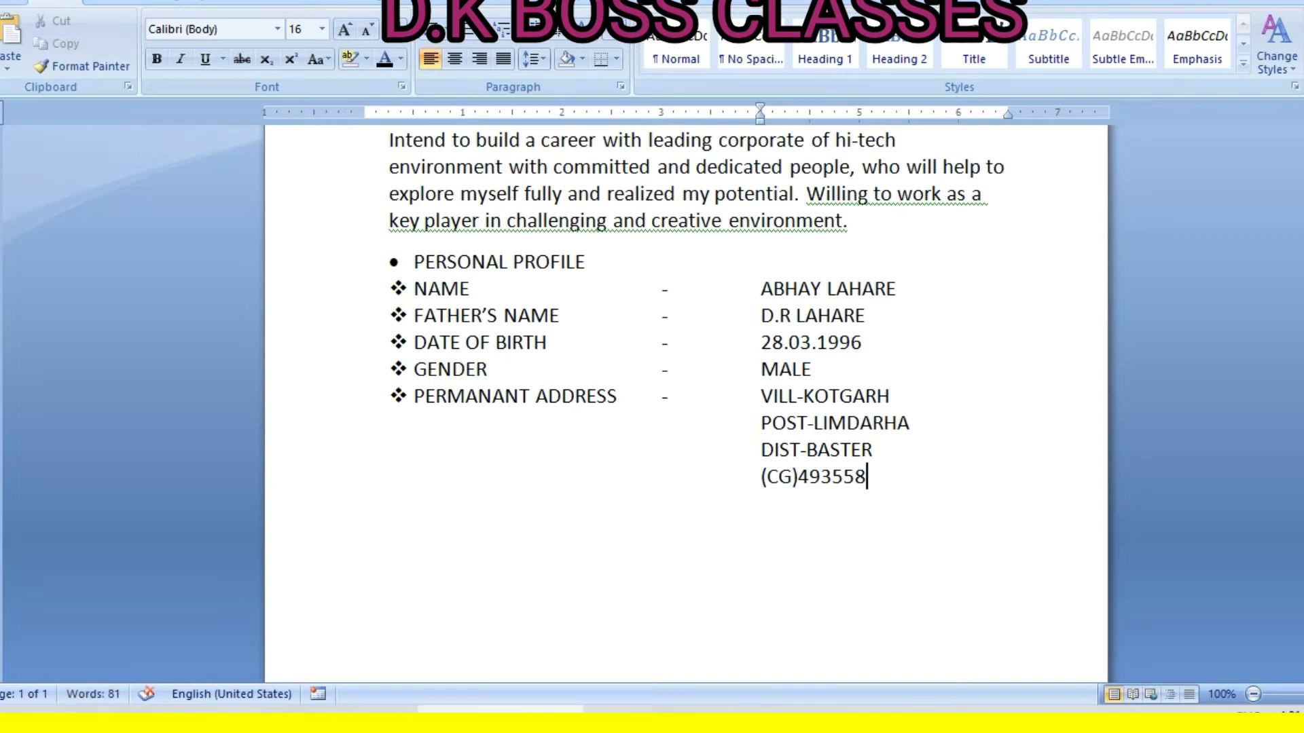
pyautogui.press('Return')
pyautogui.press('Return')
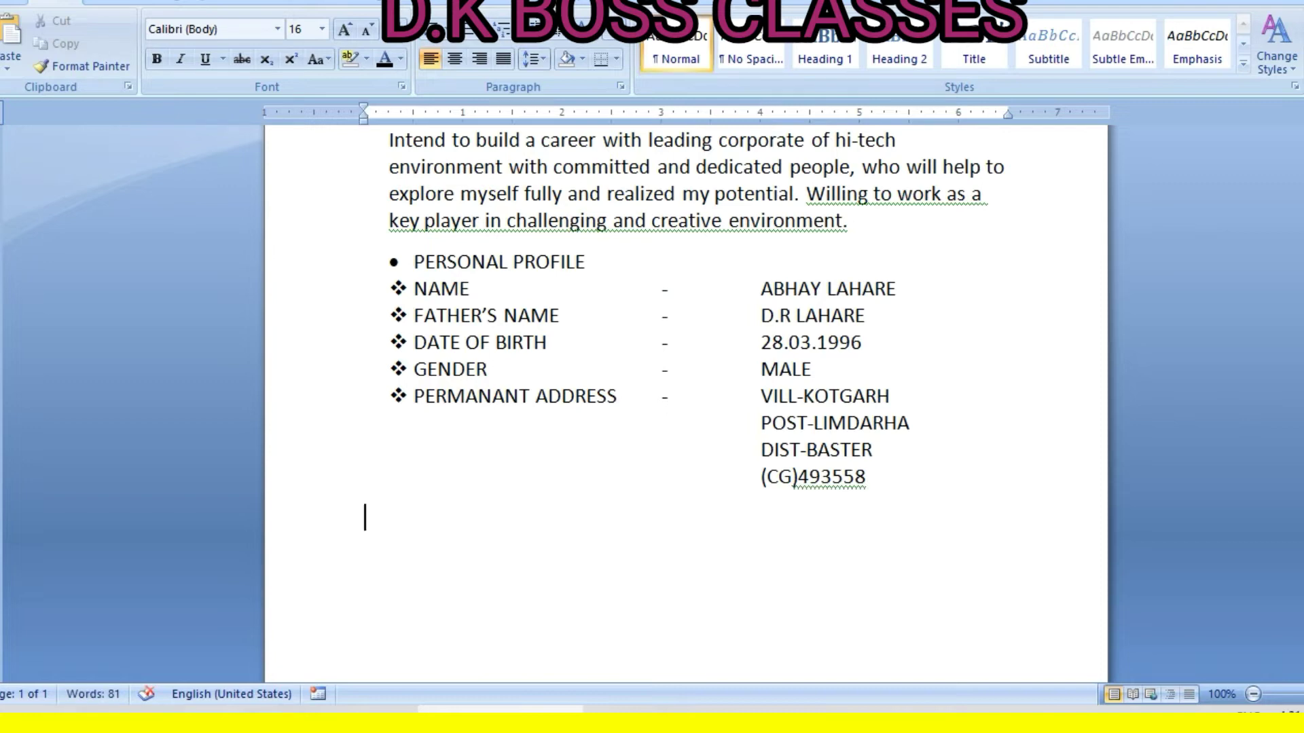
# Add a diamond-bulleted MARITAL STATUS - UNMARRIED row
pyautogui.click(447, 30)
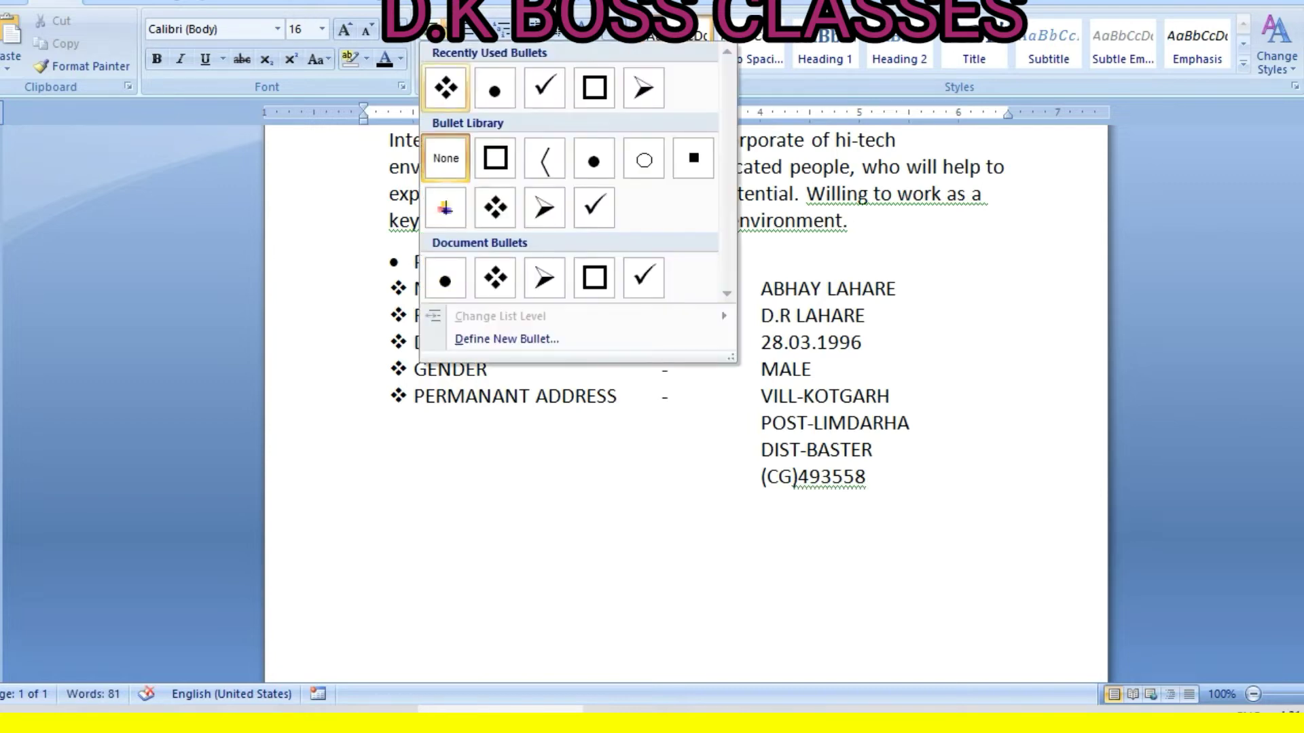
pyautogui.click(446, 87)
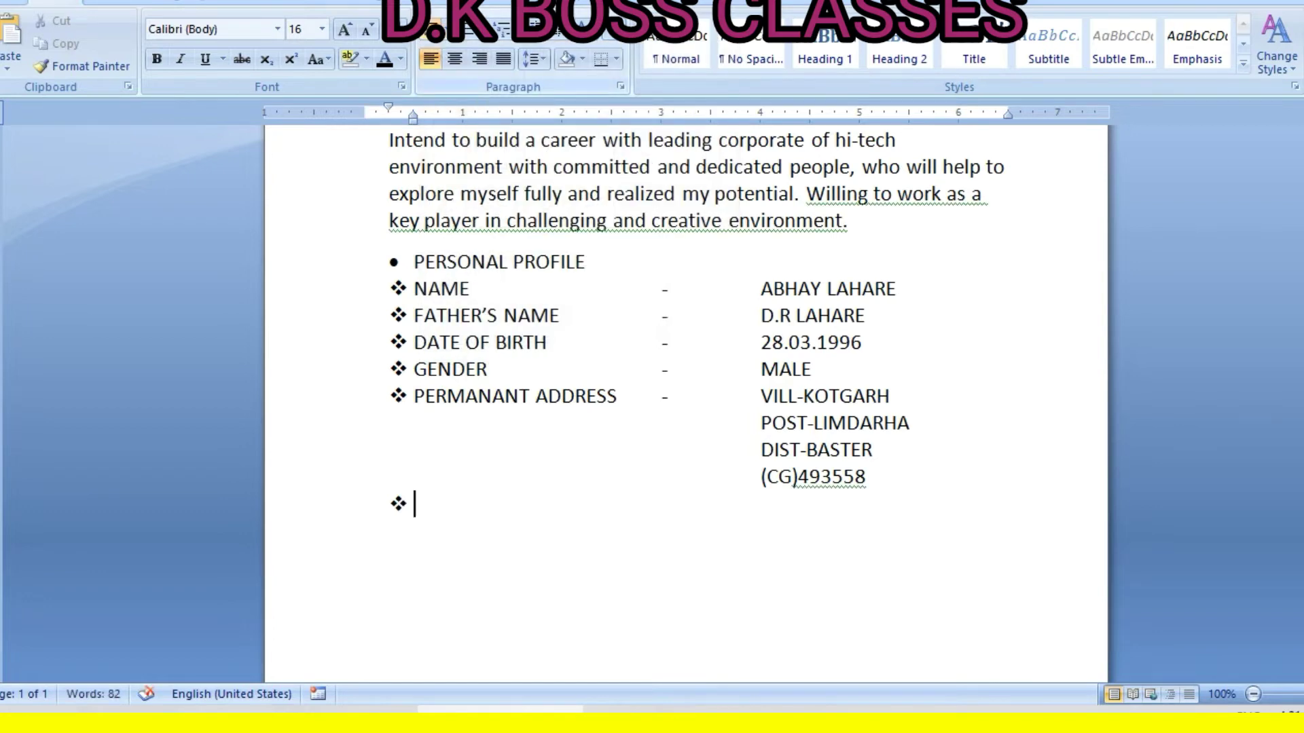
pyautogui.write('MARITAL')
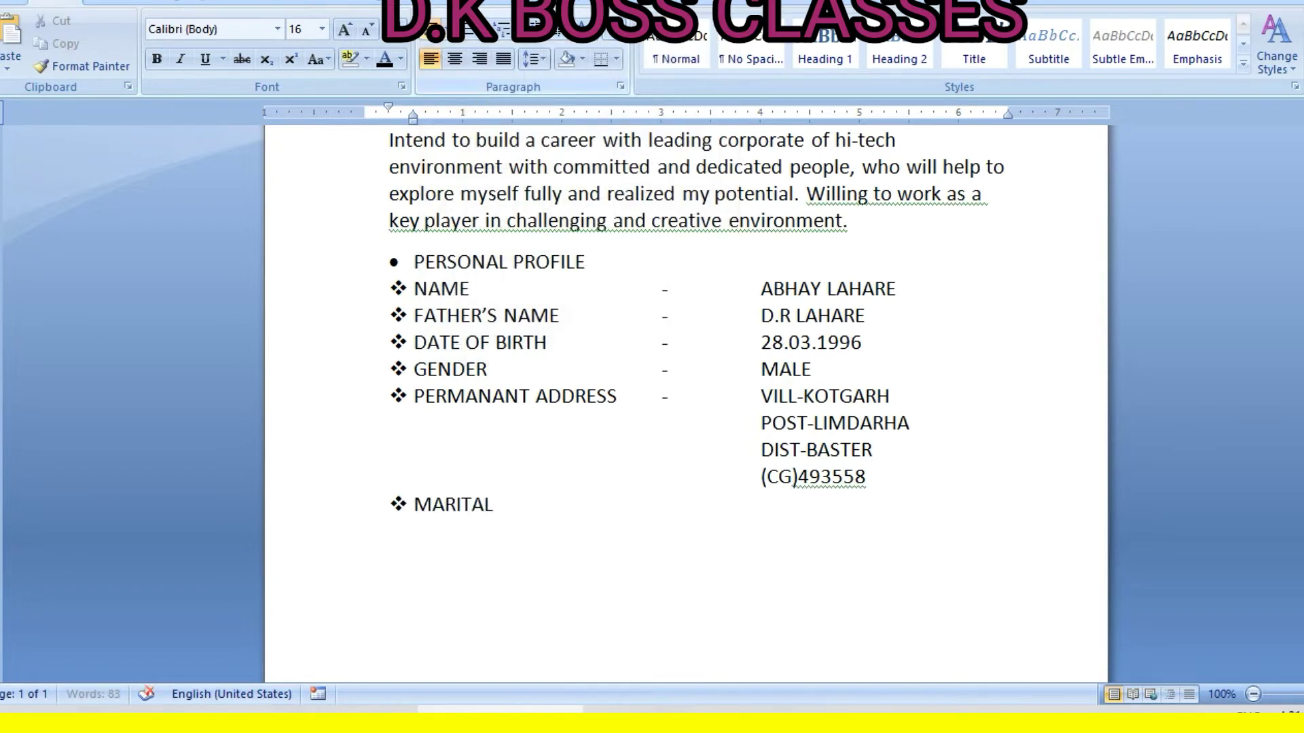
pyautogui.write(' STATUS')
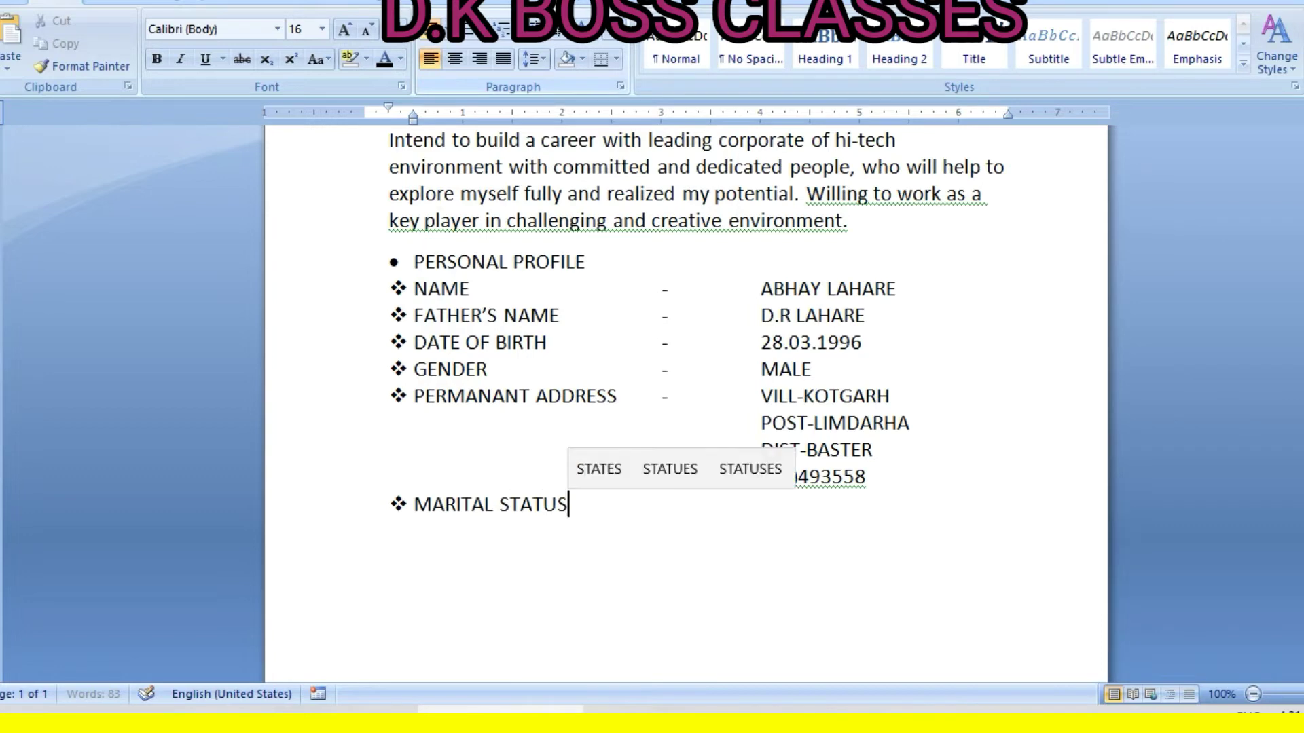
pyautogui.press('Tab')
pyautogui.press('Tab')
pyautogui.write('-')
pyautogui.press('Tab')
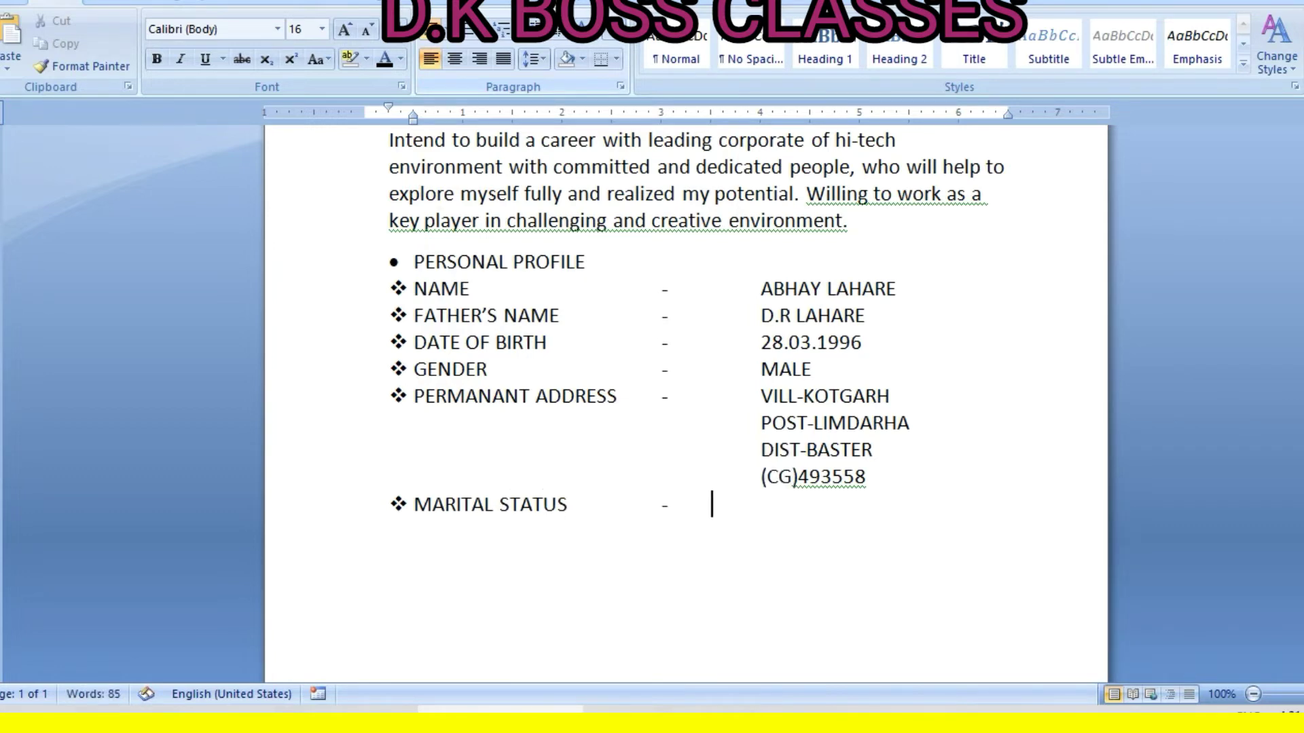
pyautogui.press('Tab')
pyautogui.write('UNMARR')
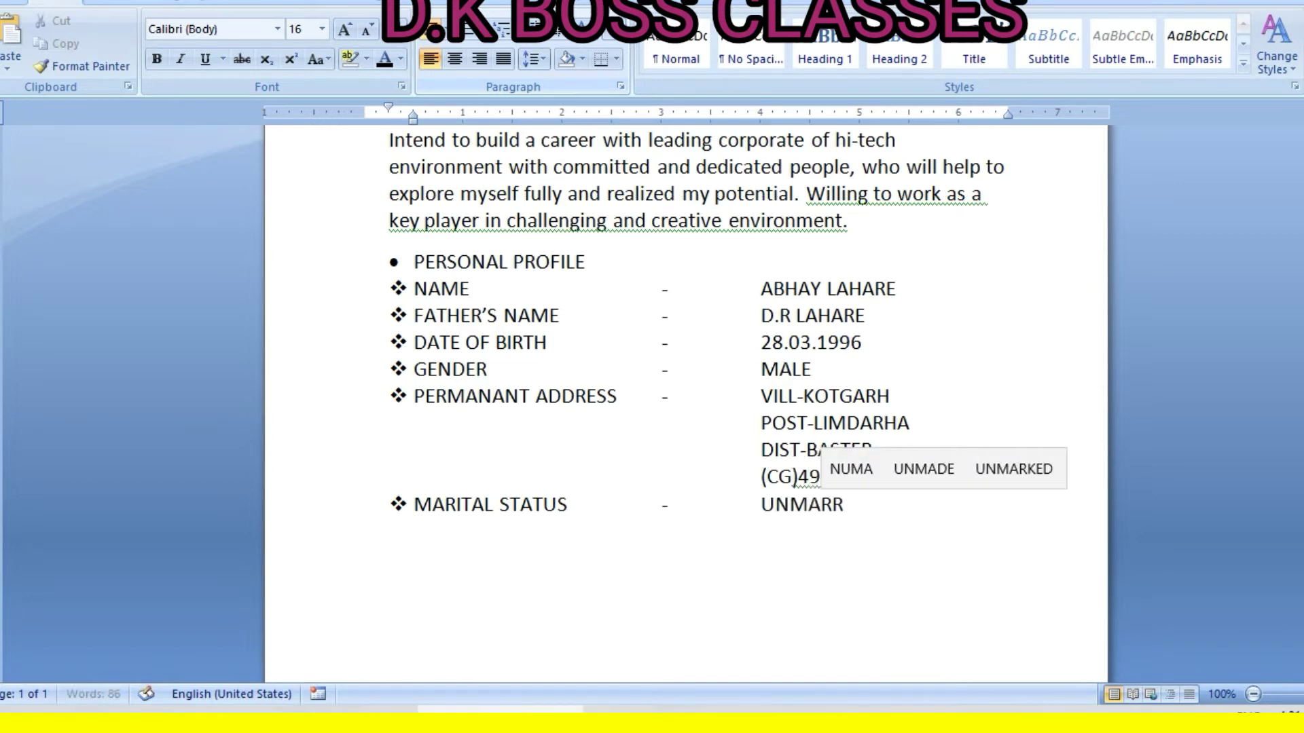
pyautogui.write('IED')
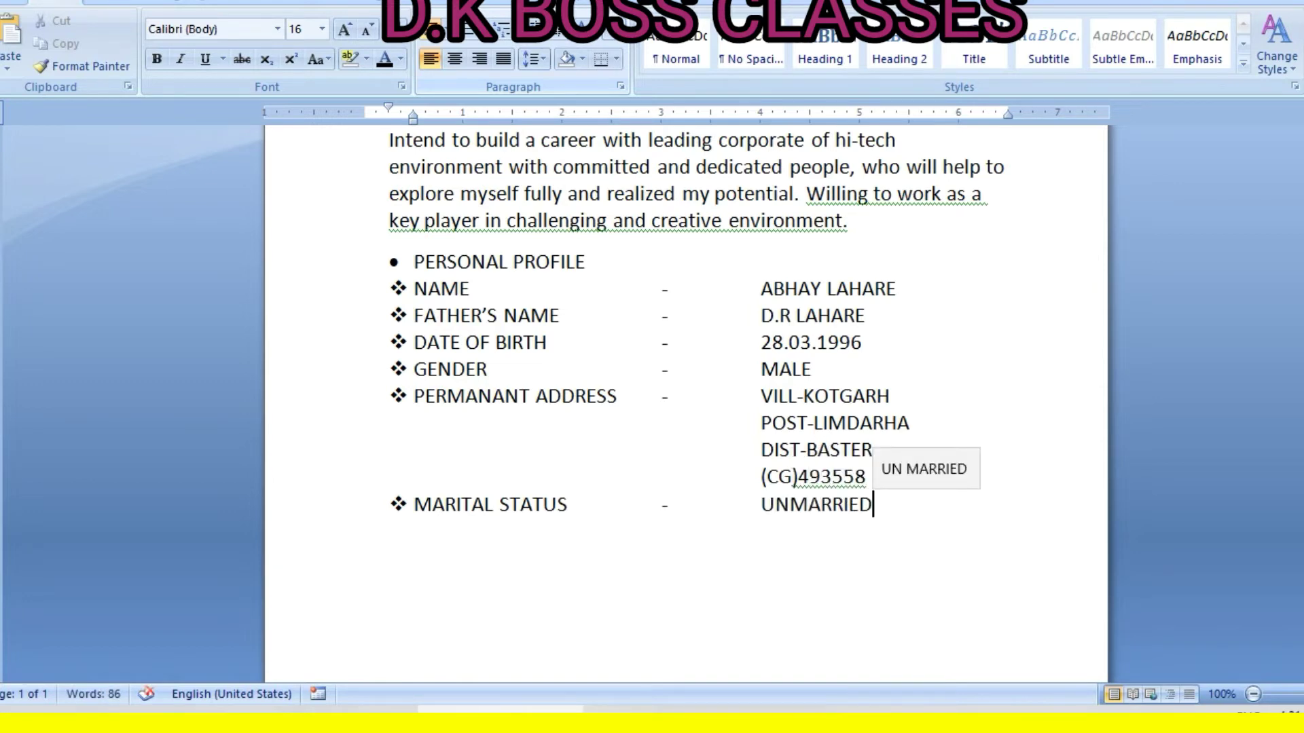
pyautogui.press('BackSpace')
pyautogui.press('BackSpace')
pyautogui.press('BackSpace')
pyautogui.write('IED')
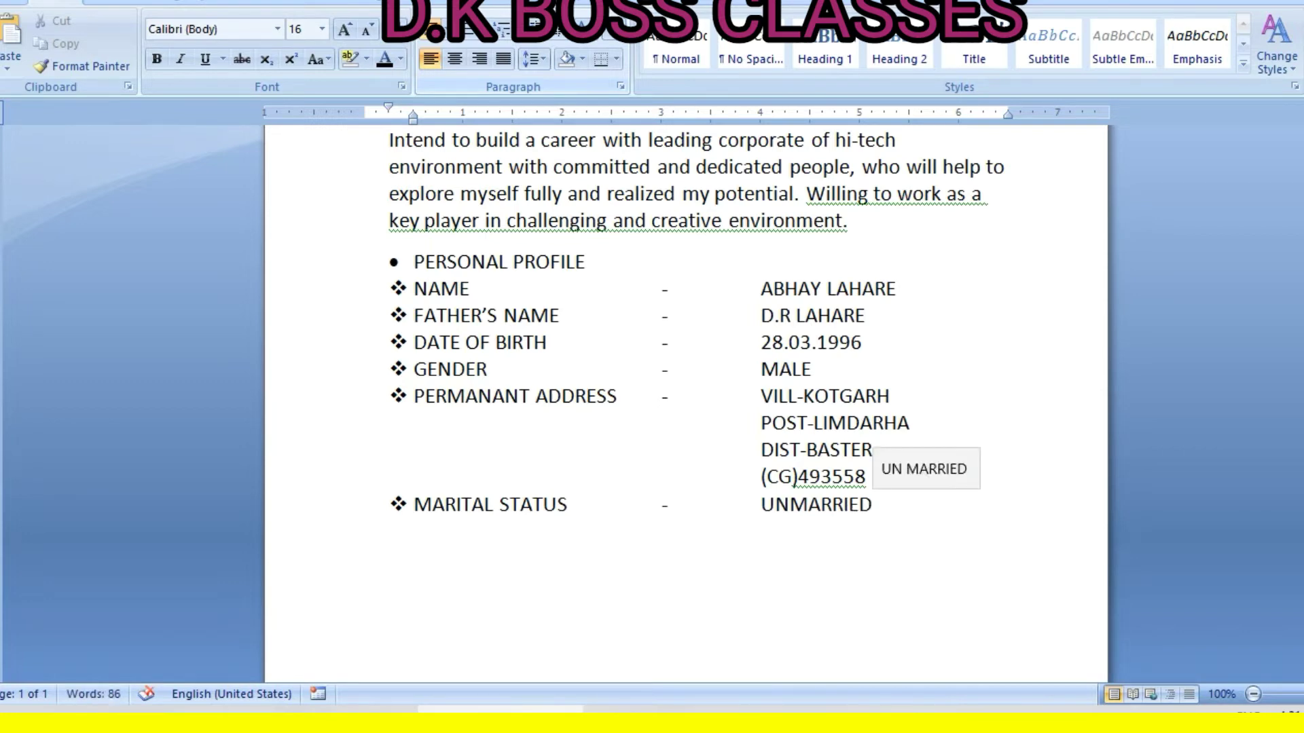
pyautogui.press('Return')
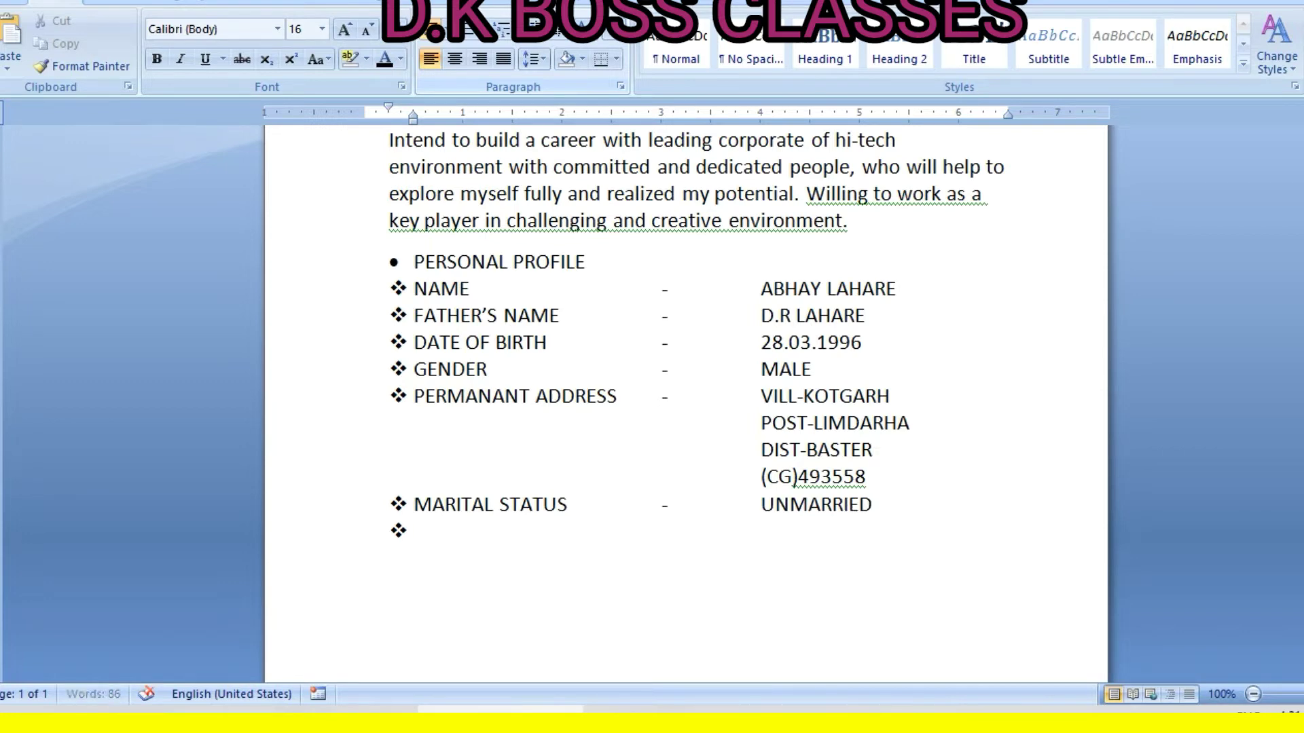
# Add the RELIGION - HINDU row with tabbed dash alignment
pyautogui.write('RELIGION')
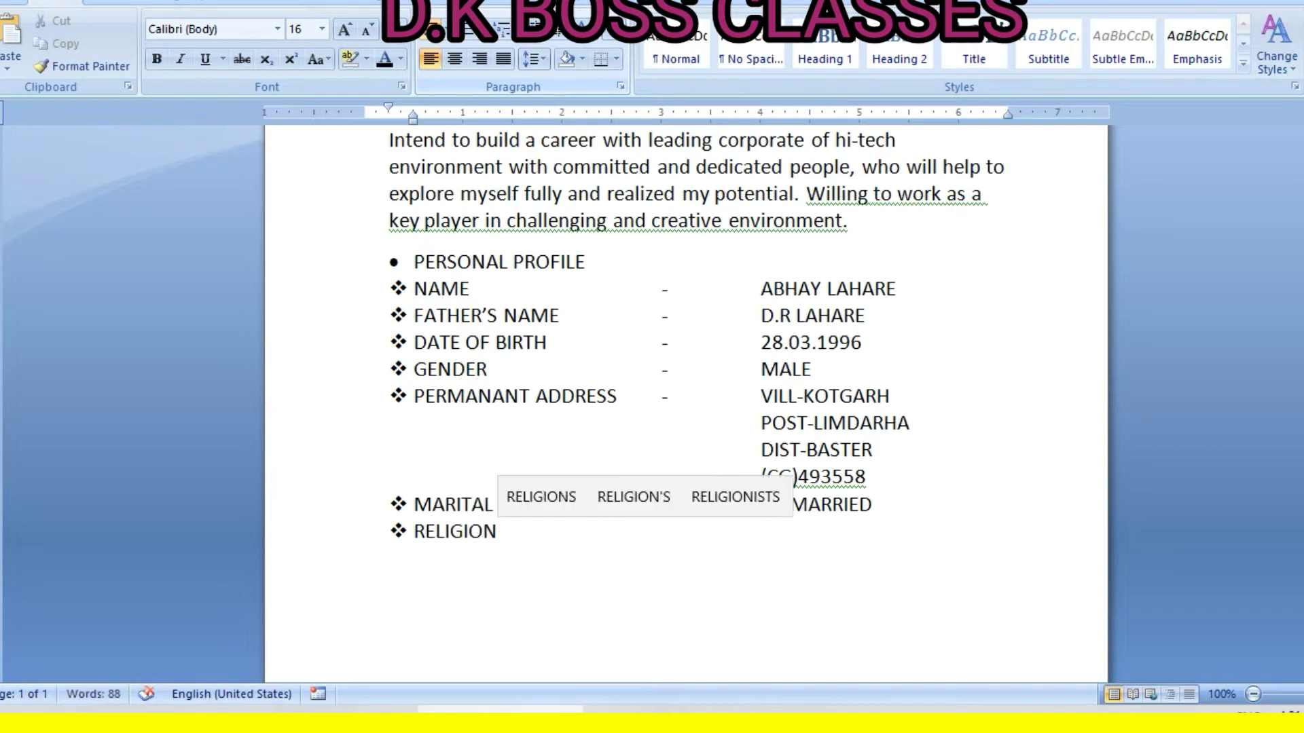
pyautogui.press('Tab')
pyautogui.press('Tab')
pyautogui.press('Tab')
pyautogui.press('Tab')
pyautogui.write('-')
pyautogui.press('Tab')
pyautogui.write('HINDU')
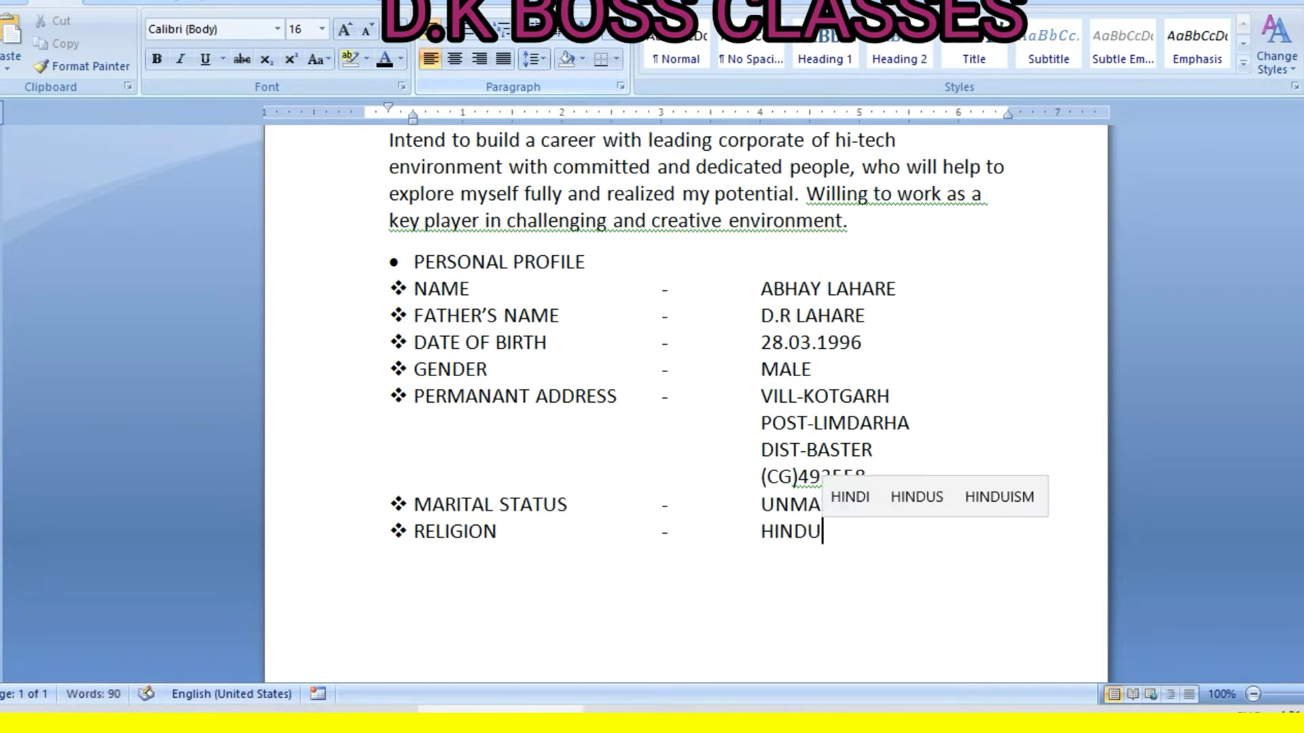
pyautogui.press('Return')
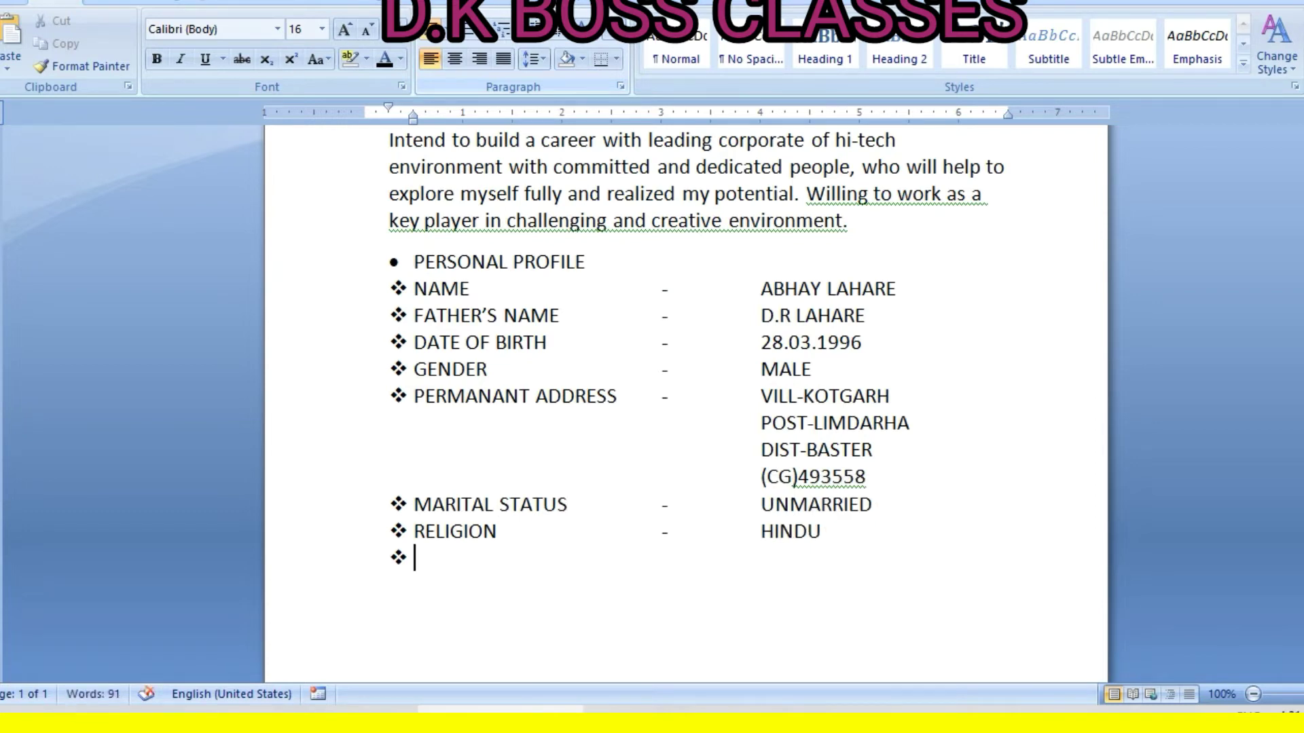
# Add the CAST CATEGORY - SC row and end the list on a new line
pyautogui.write('CAST')
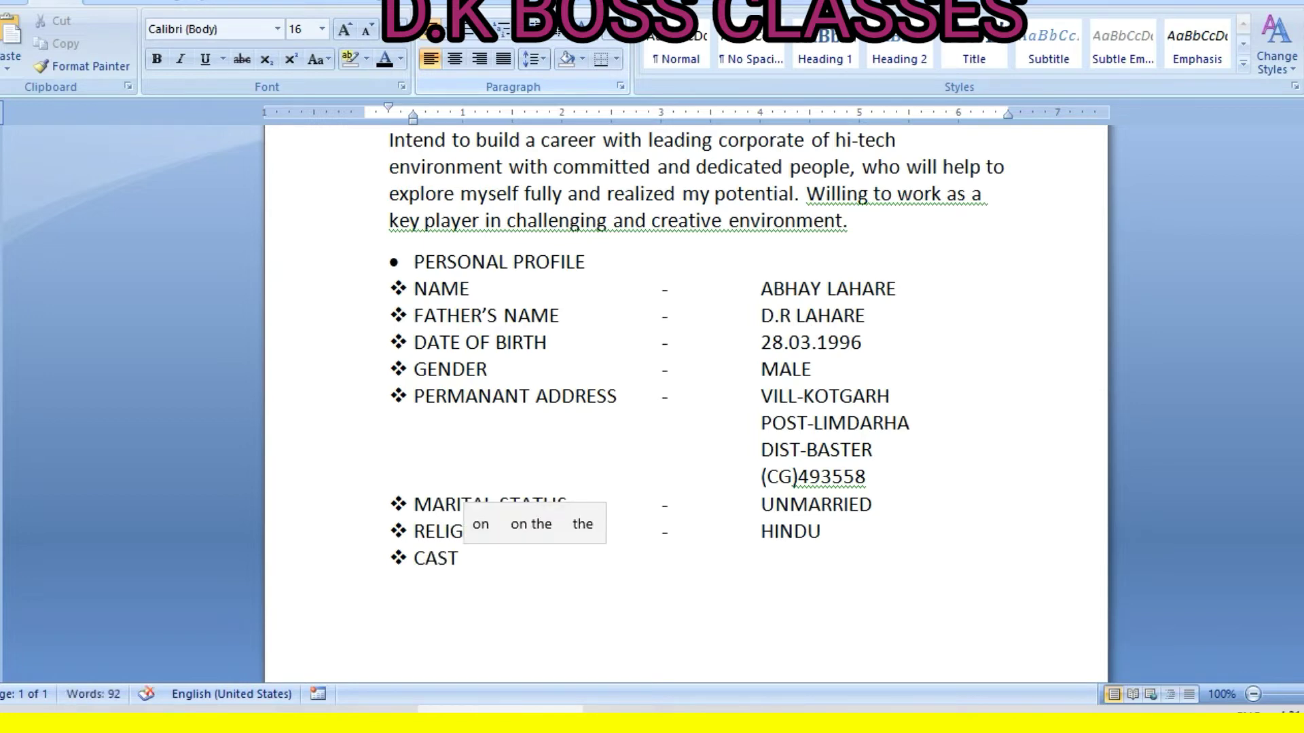
pyautogui.write(' CATEGORY')
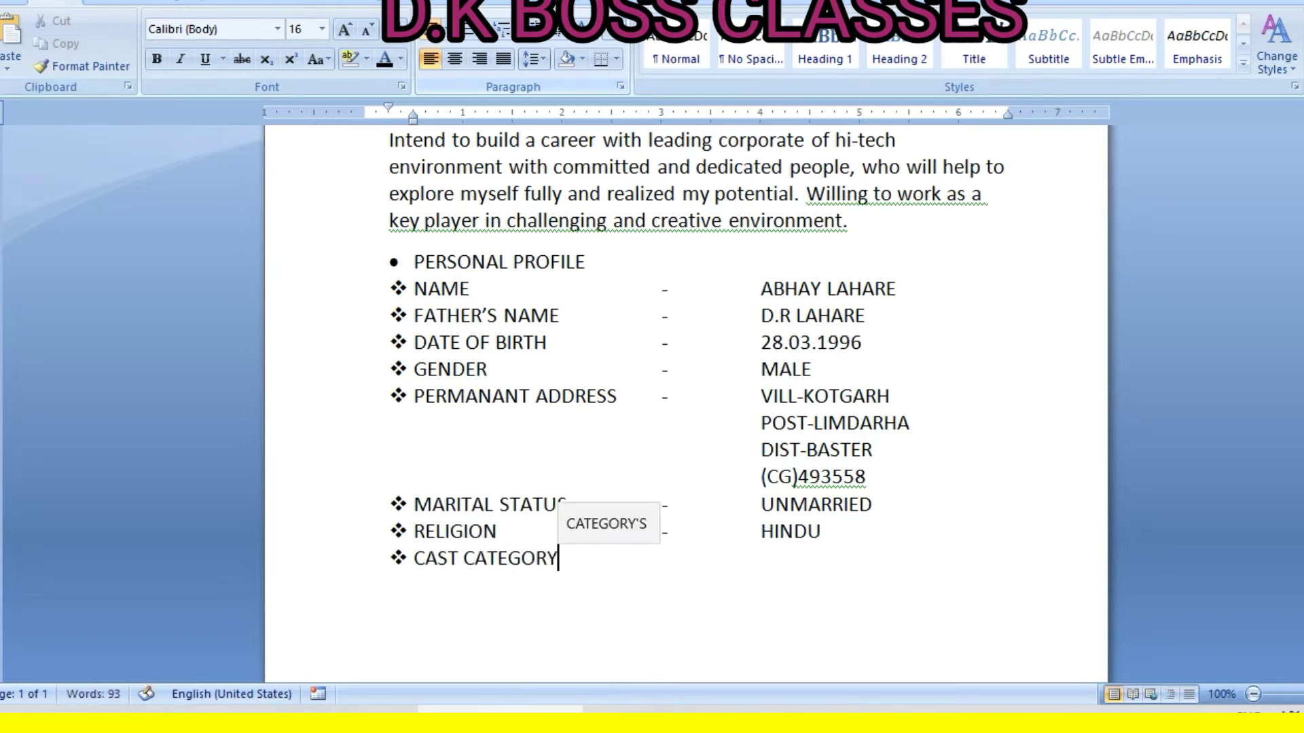
pyautogui.press('Tab')
pyautogui.press('Tab')
pyautogui.write('-')
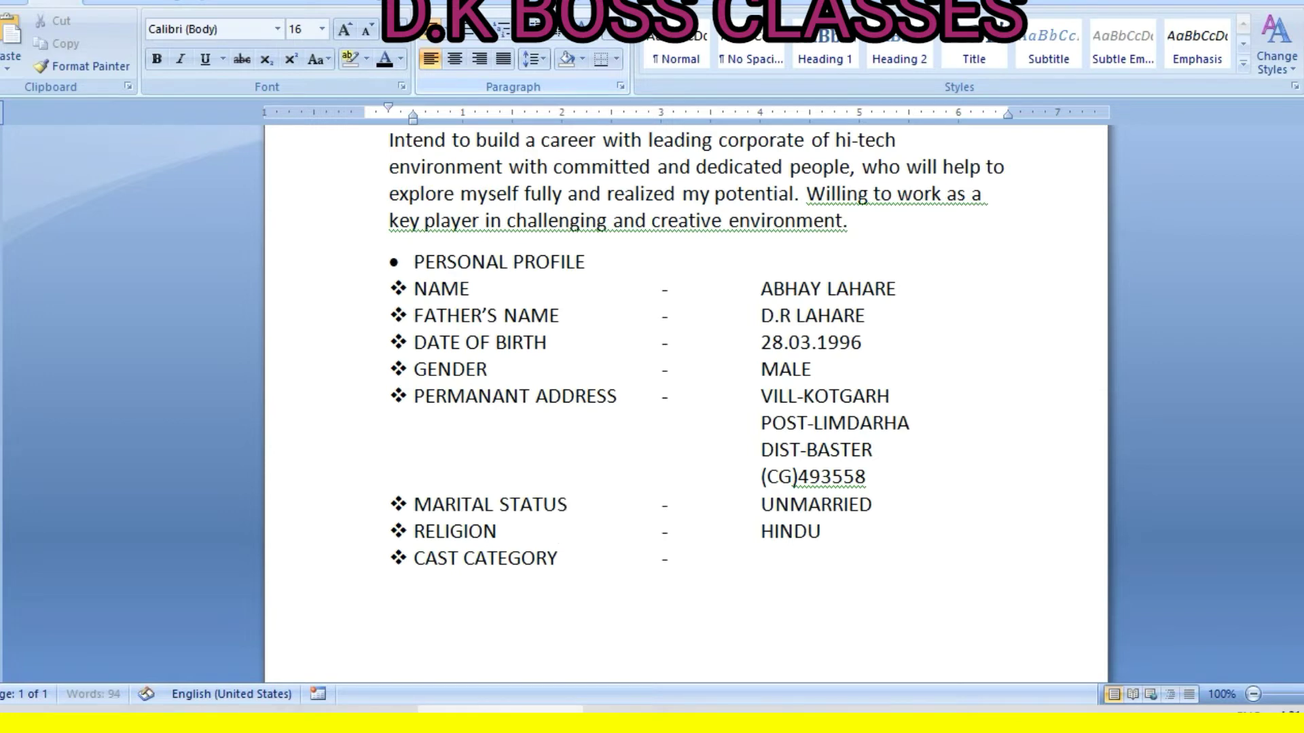
pyautogui.press('Tab')
pyautogui.write('SC')
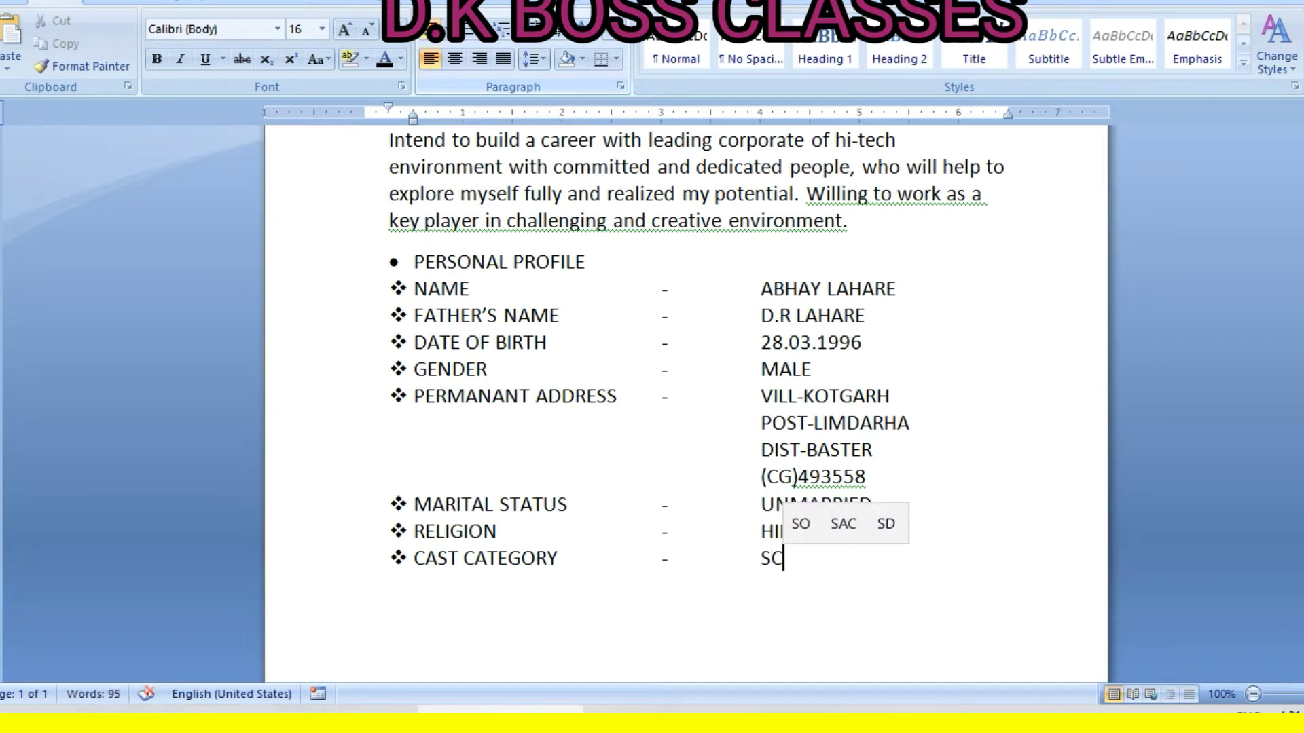
pyautogui.press('Return')
pyautogui.press('Return')
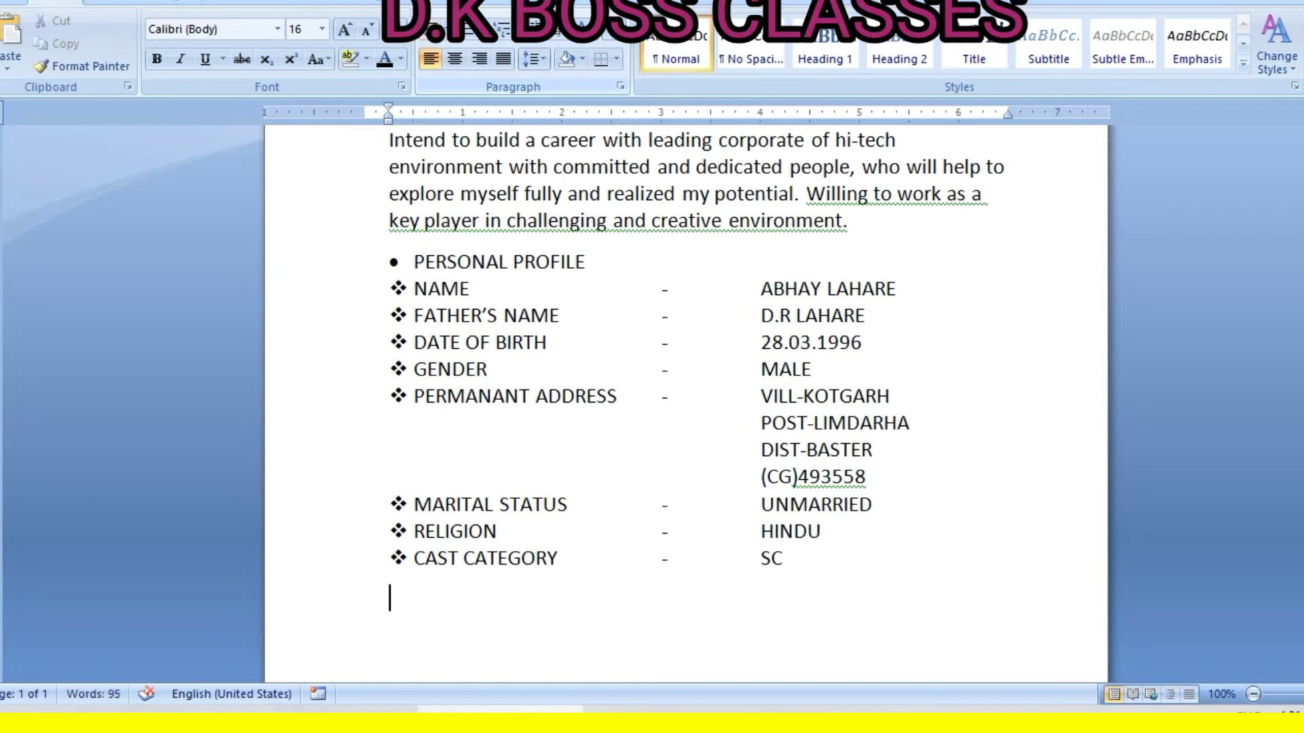
# Add a round-bulleted EDUCATIONAL QUALIFICATION heading with a plain, unbulleted line below
pyautogui.press('BackSpace')
pyautogui.click(443, 27)
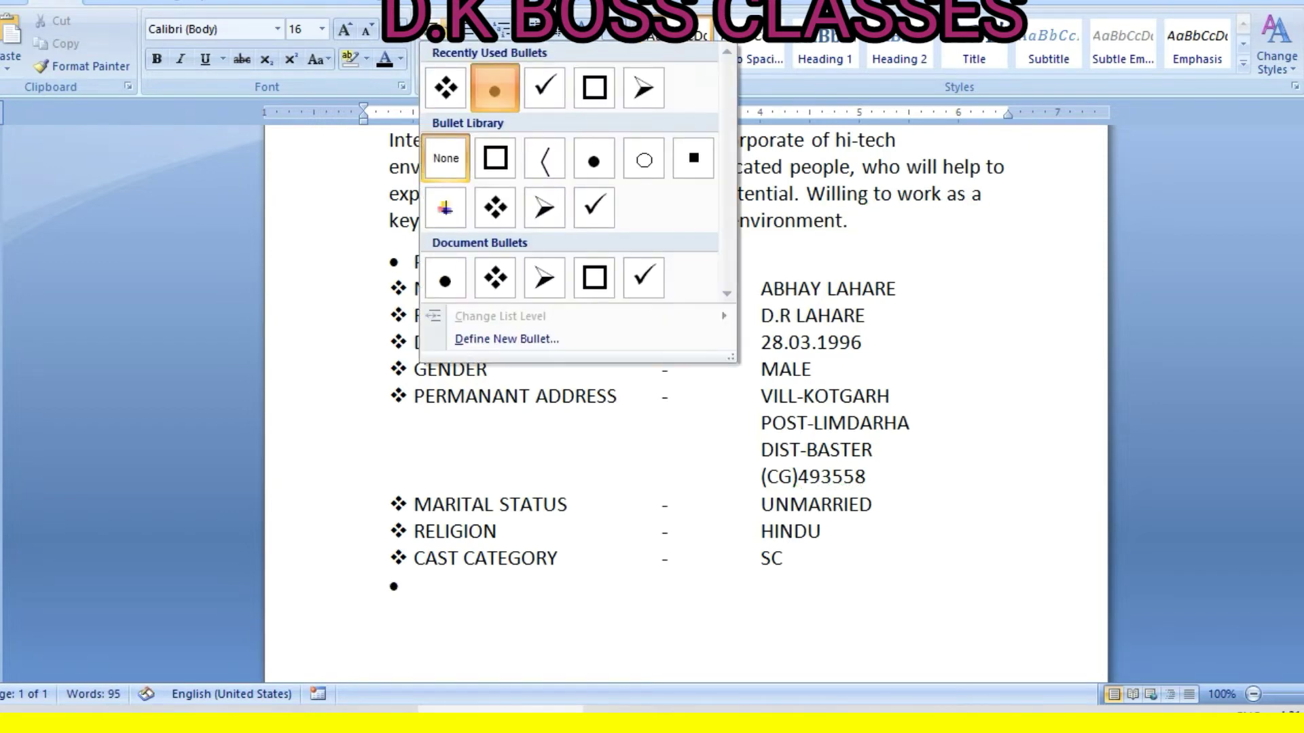
pyautogui.click(498, 99)
pyautogui.write('EDU')
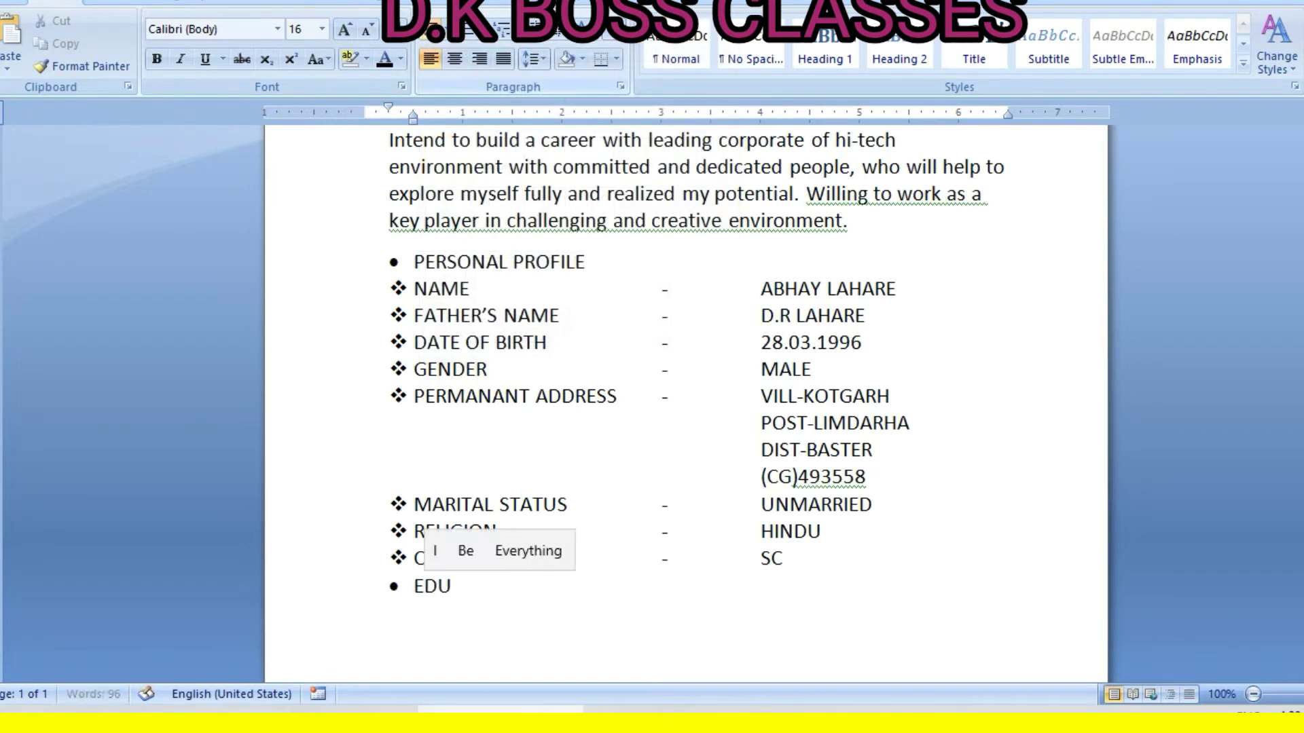
pyautogui.write('CATIONAL ')
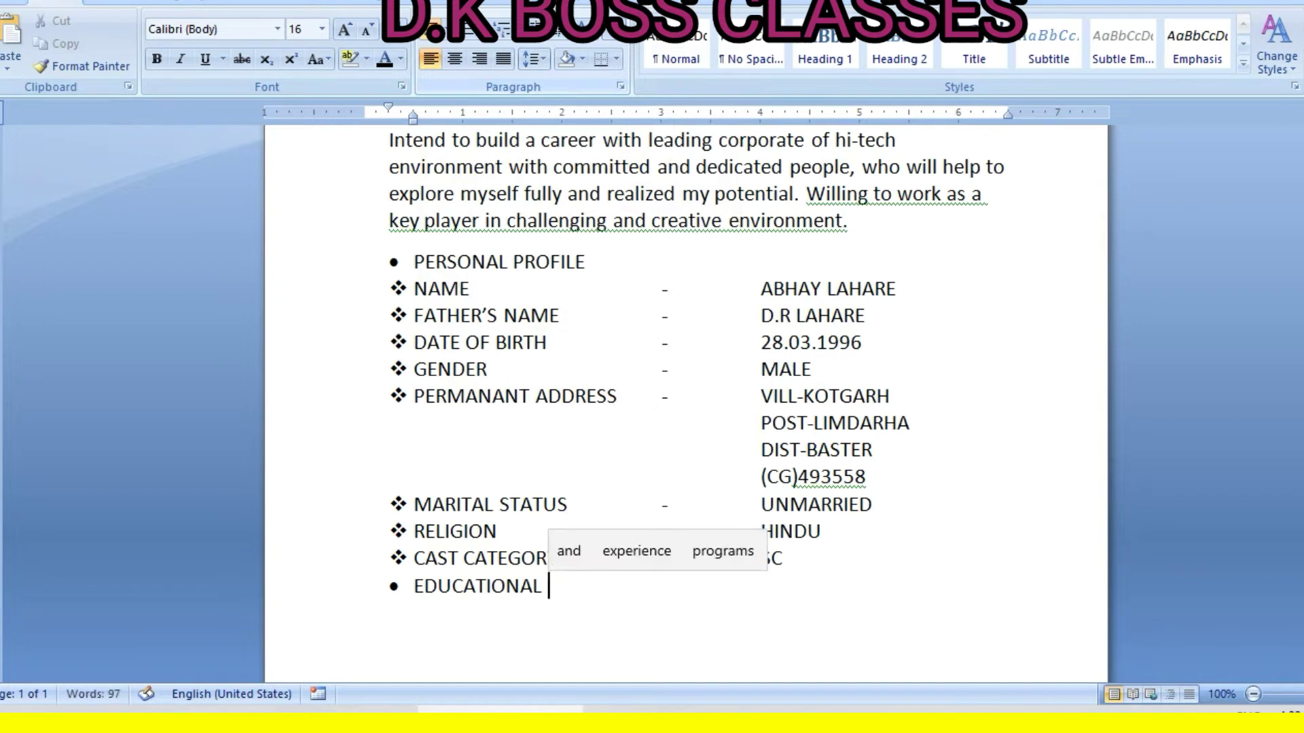
pyautogui.write('QUALIFICATION')
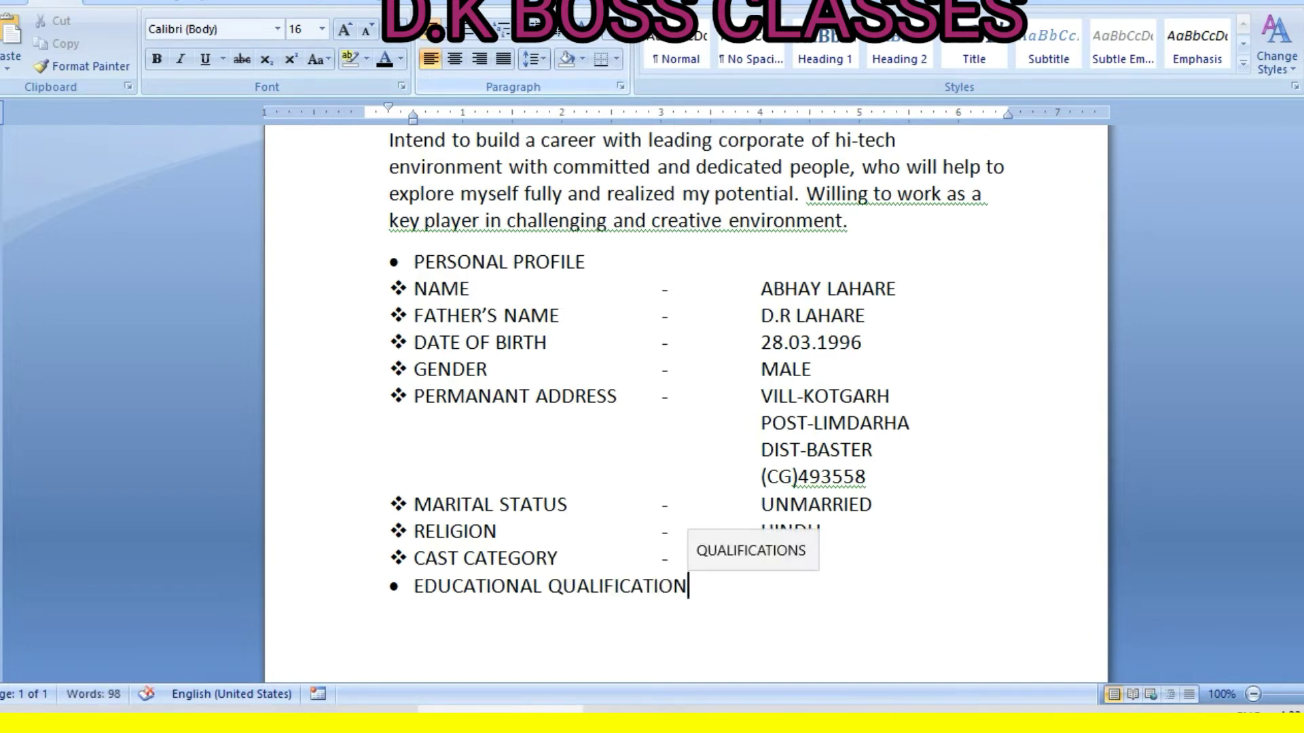
pyautogui.press('Return')
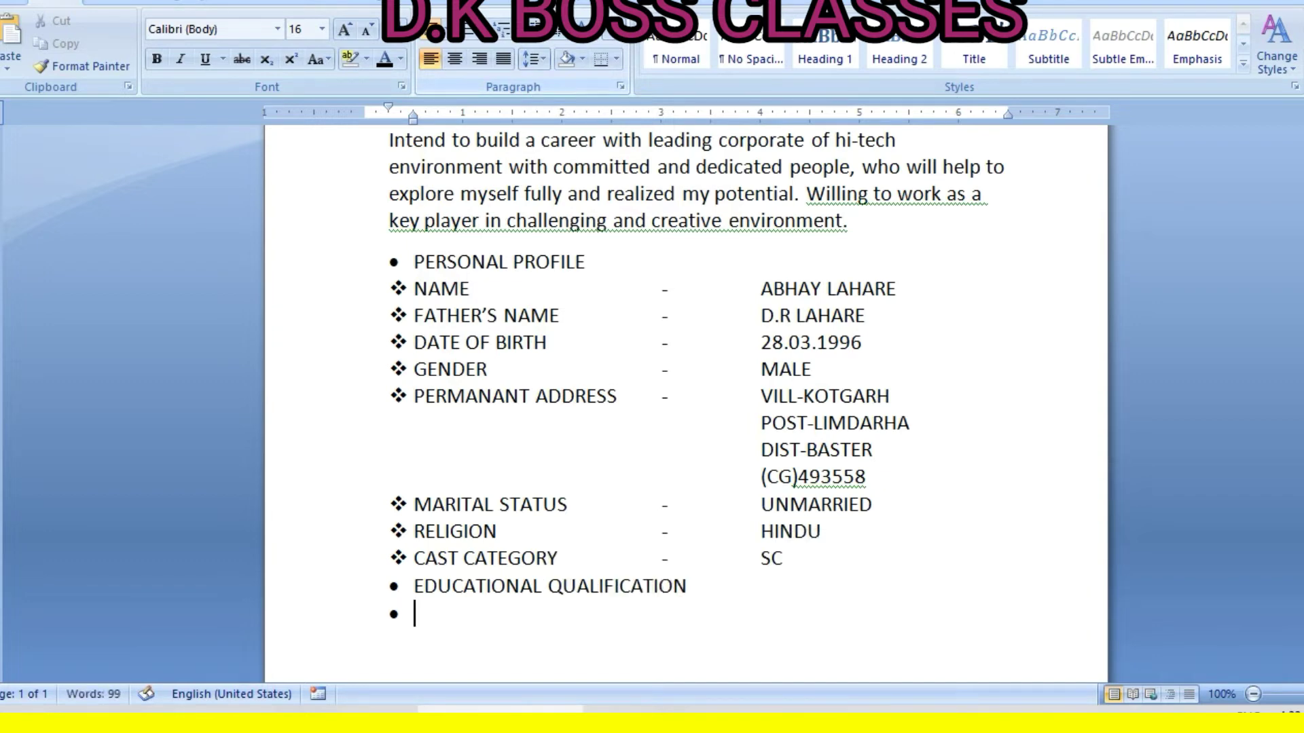
pyautogui.press('BackSpace')
pyautogui.press('BackSpace')
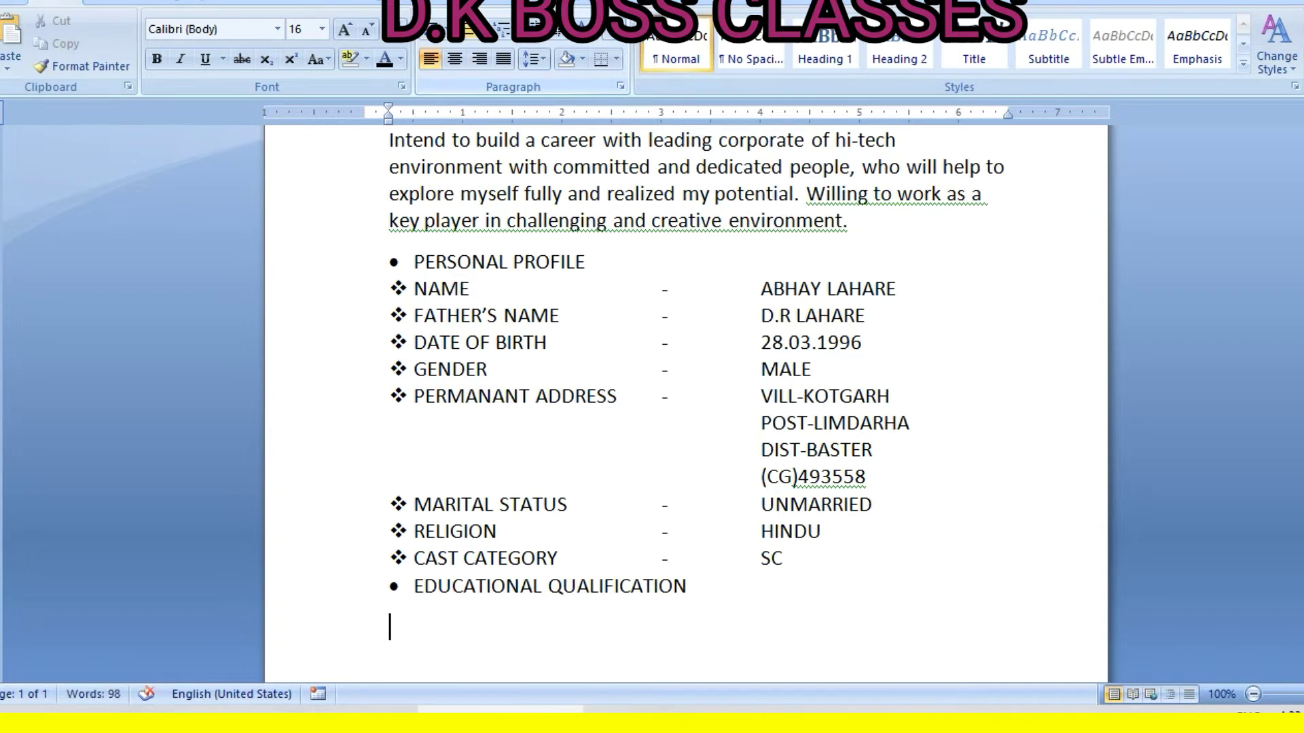
# Undo a first arrow-bullet attempt, leaving a plain empty line at the margin below the heading
pyautogui.click(440, 28)
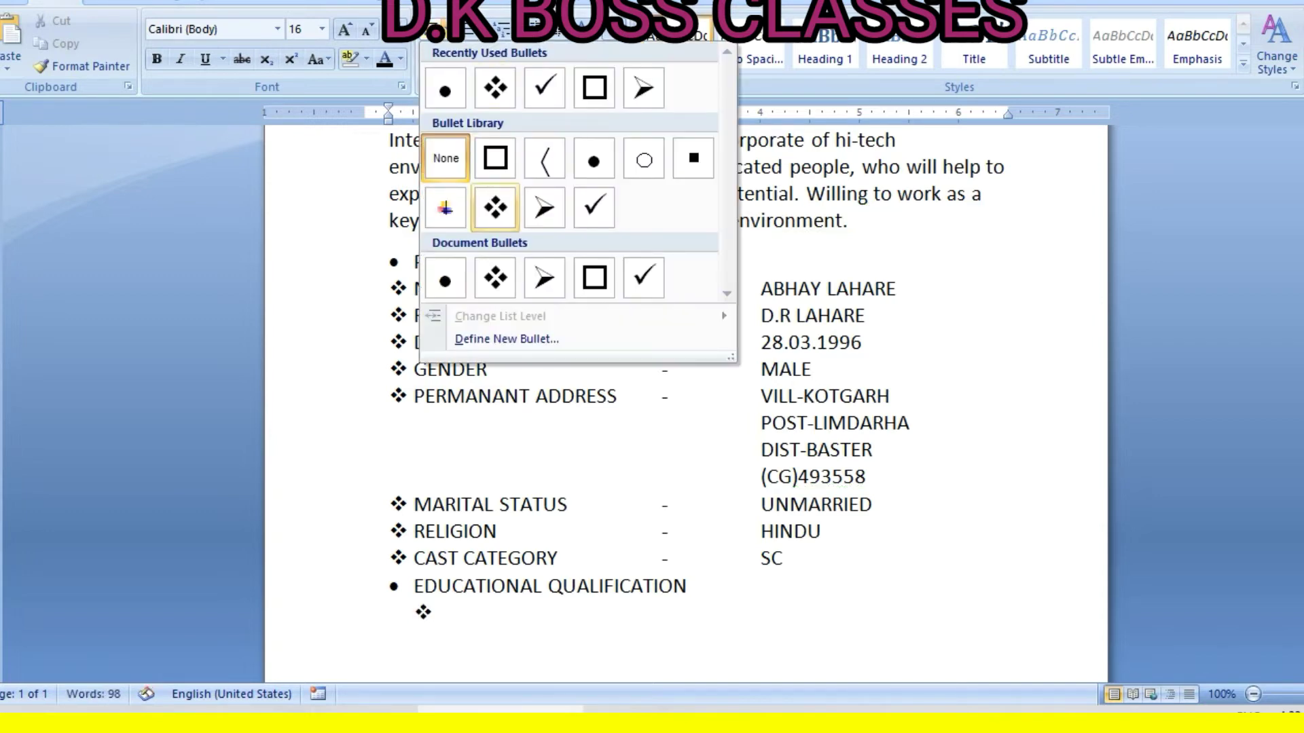
pyautogui.click(543, 204)
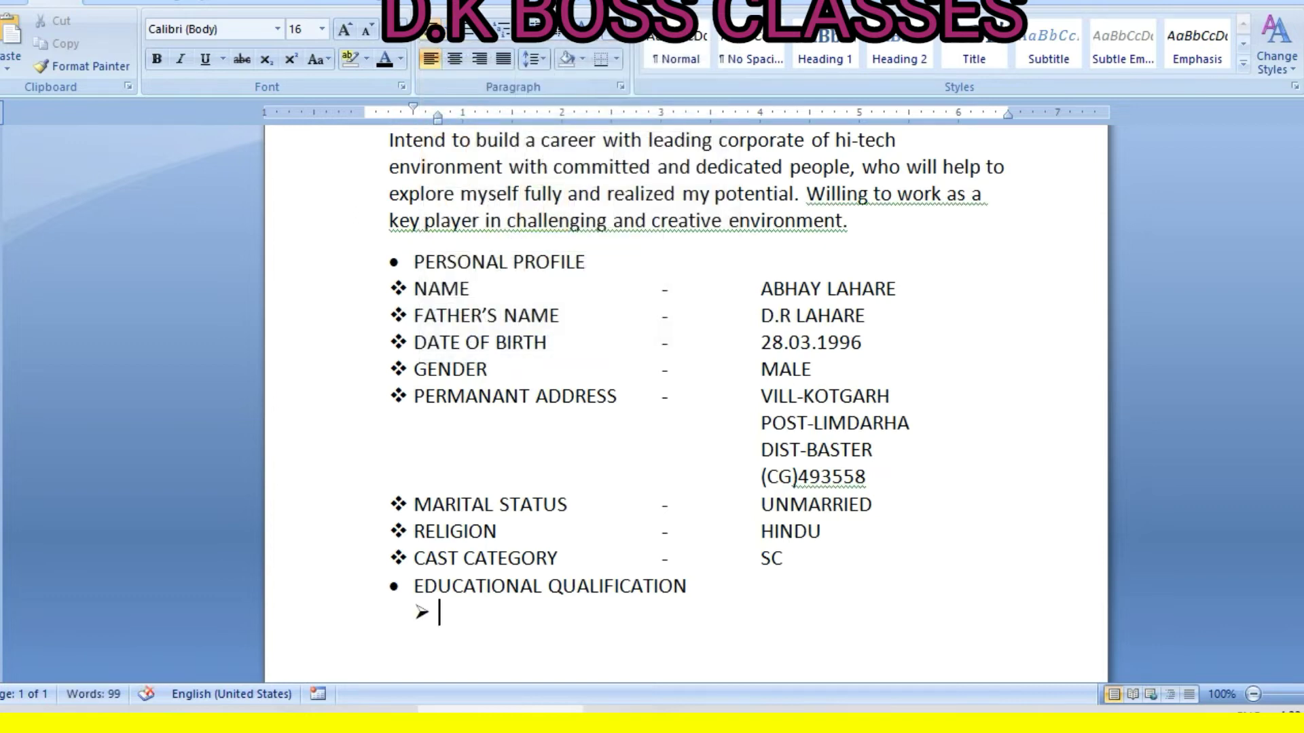
pyautogui.press('BackSpace')
pyautogui.press('BackSpace')
pyautogui.press('Return')
pyautogui.press('BackSpace')
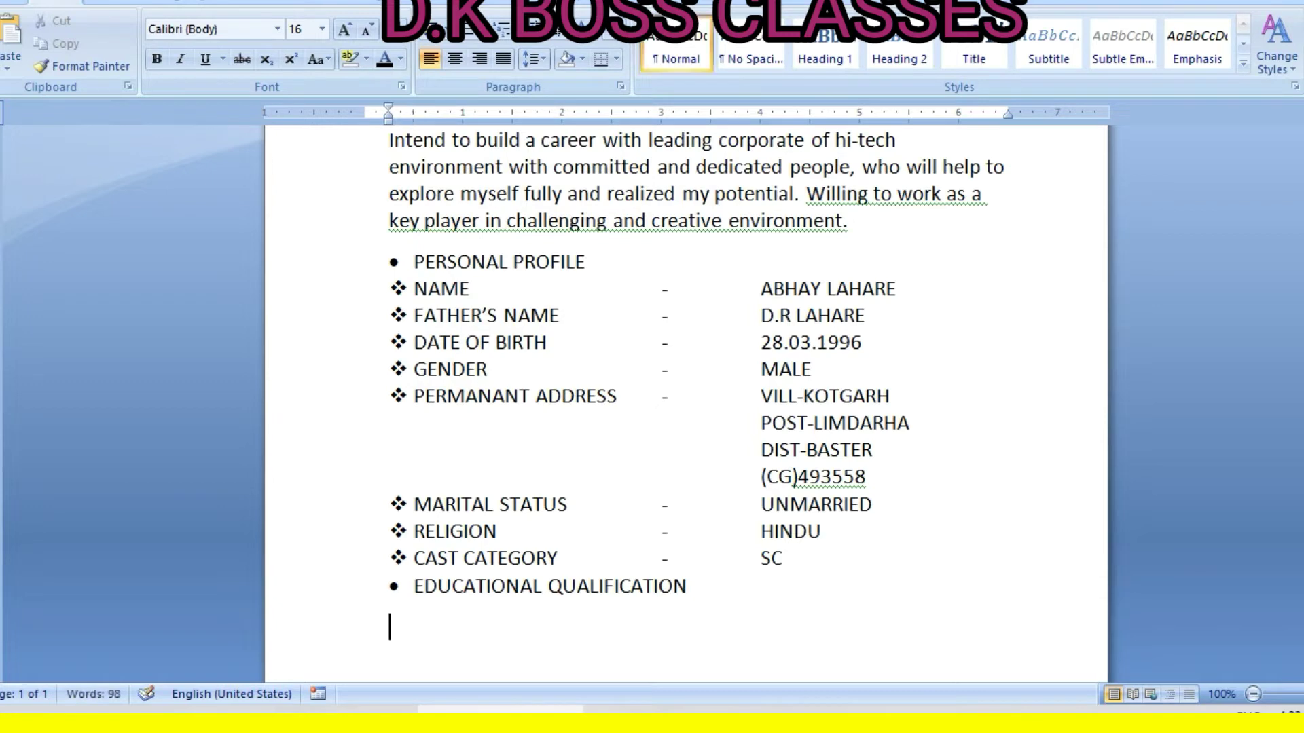
pyautogui.press('BackSpace')
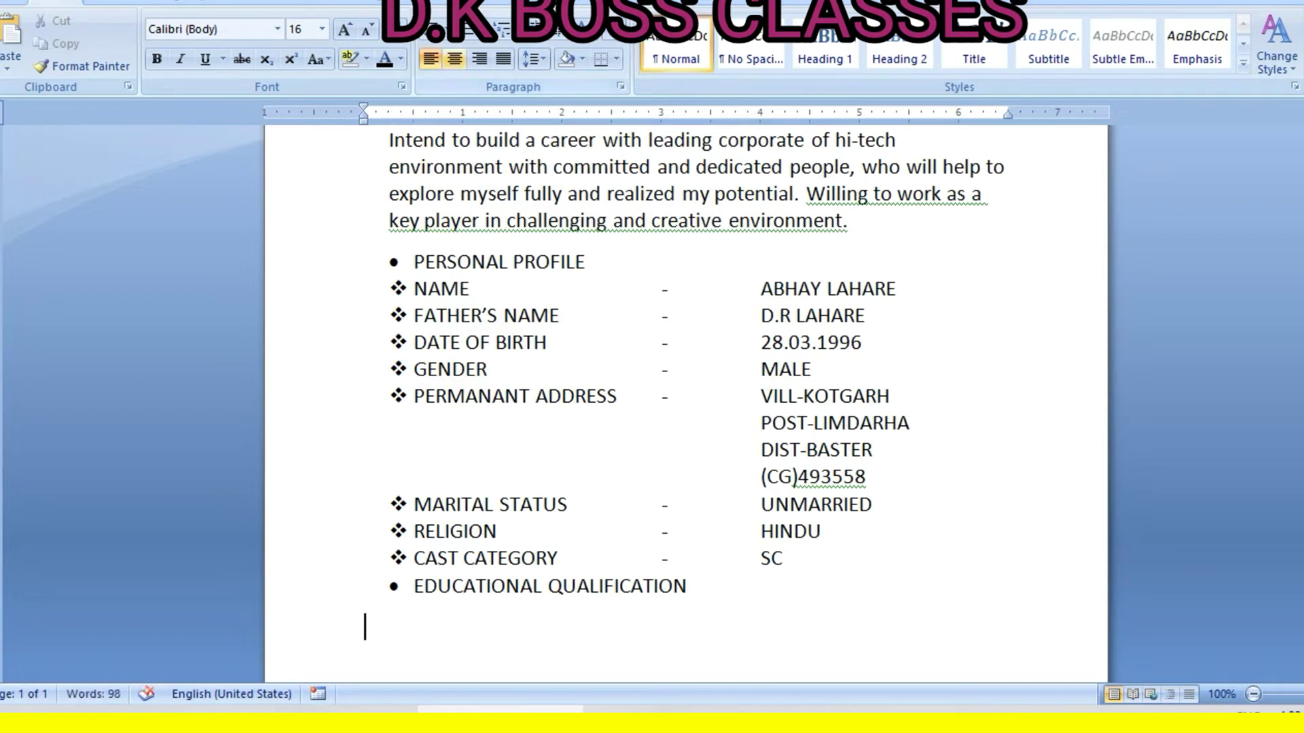
# Type '12TH PASS MATHS WITH 1ST DIVISION' as an arrow-bulleted entry and start the next arrow line
pyautogui.click(446, 30)
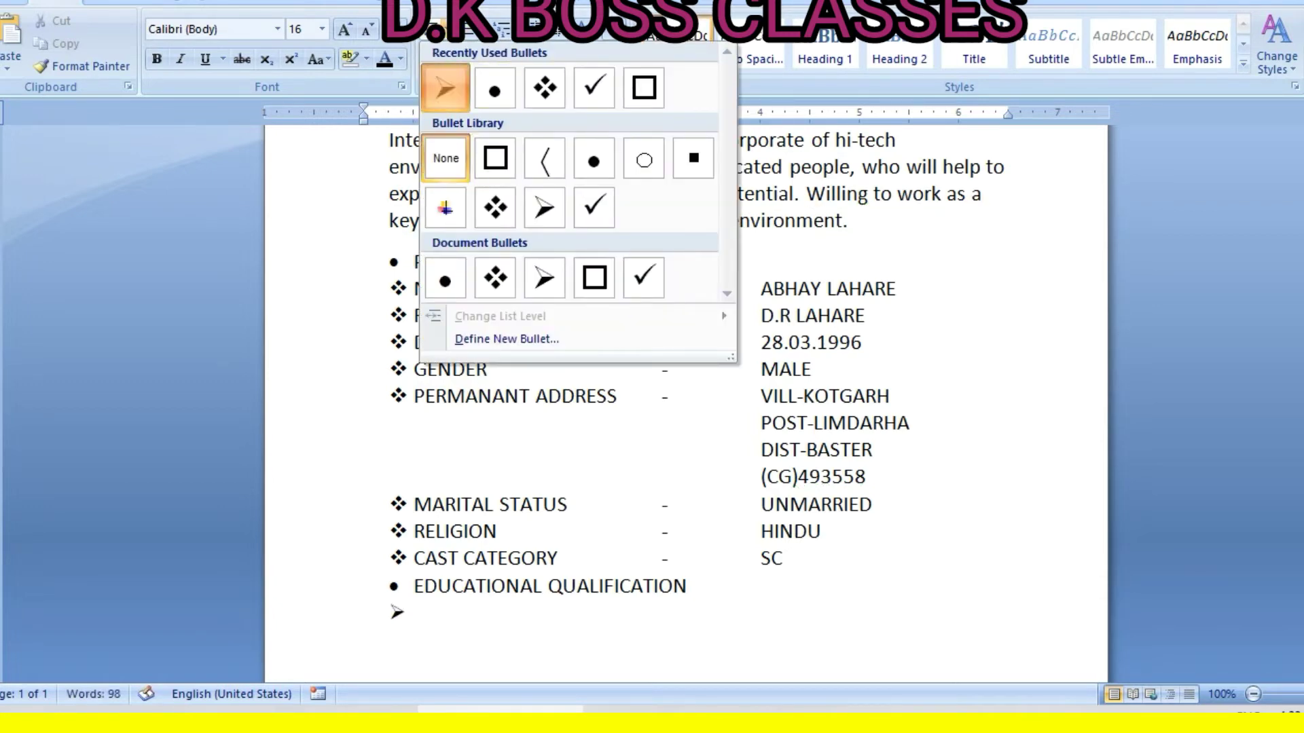
pyautogui.click(445, 87)
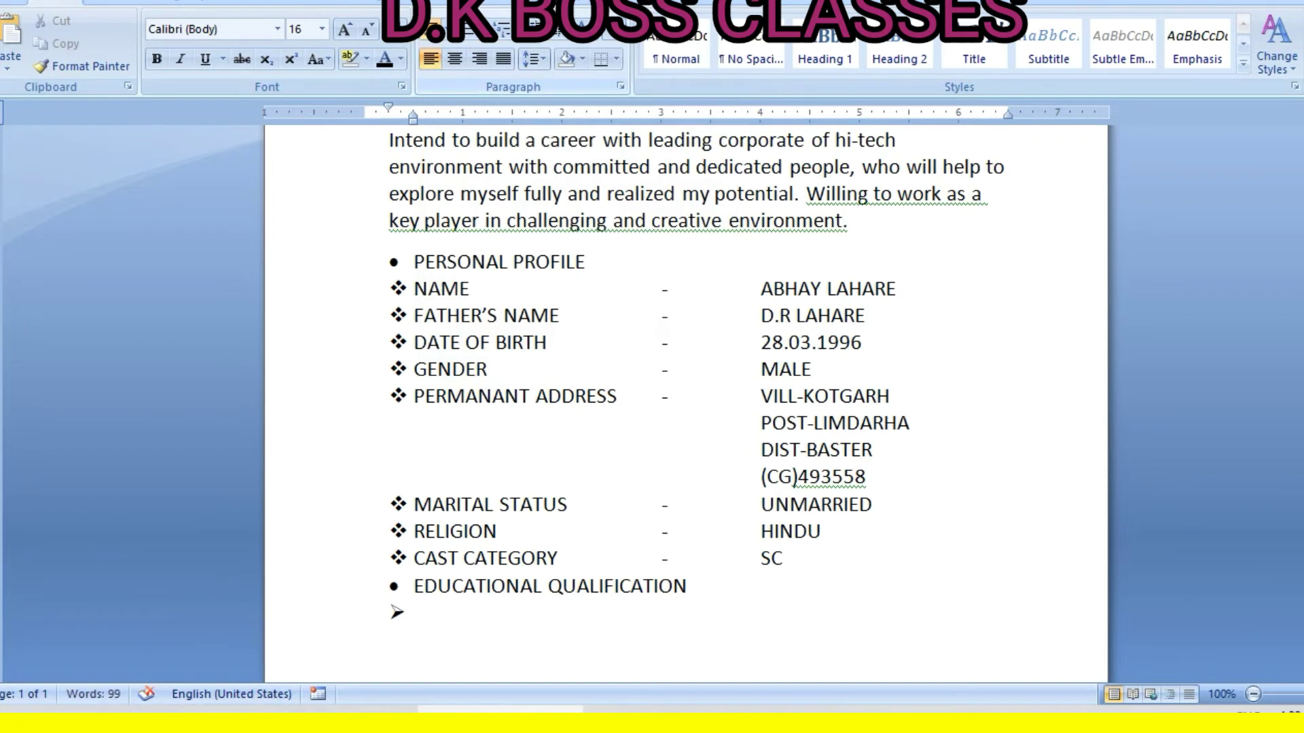
pyautogui.write('12TH')
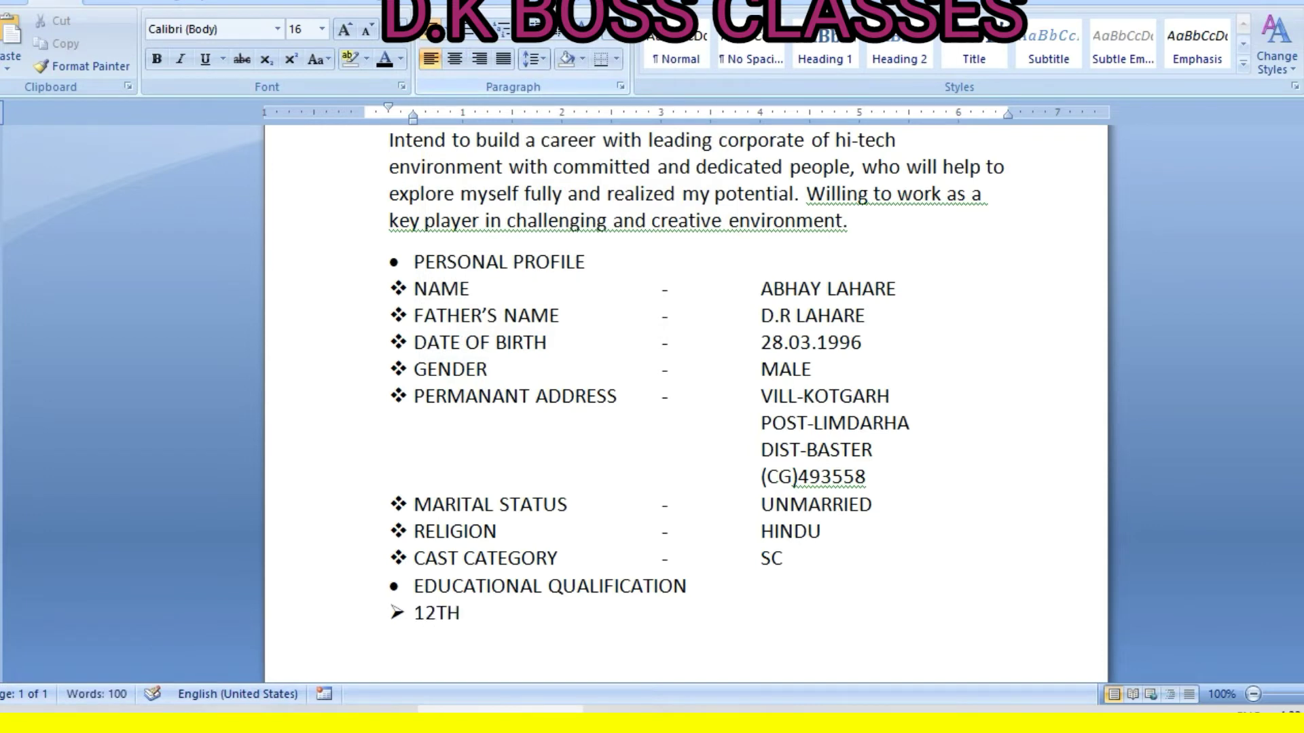
pyautogui.write(' PASS')
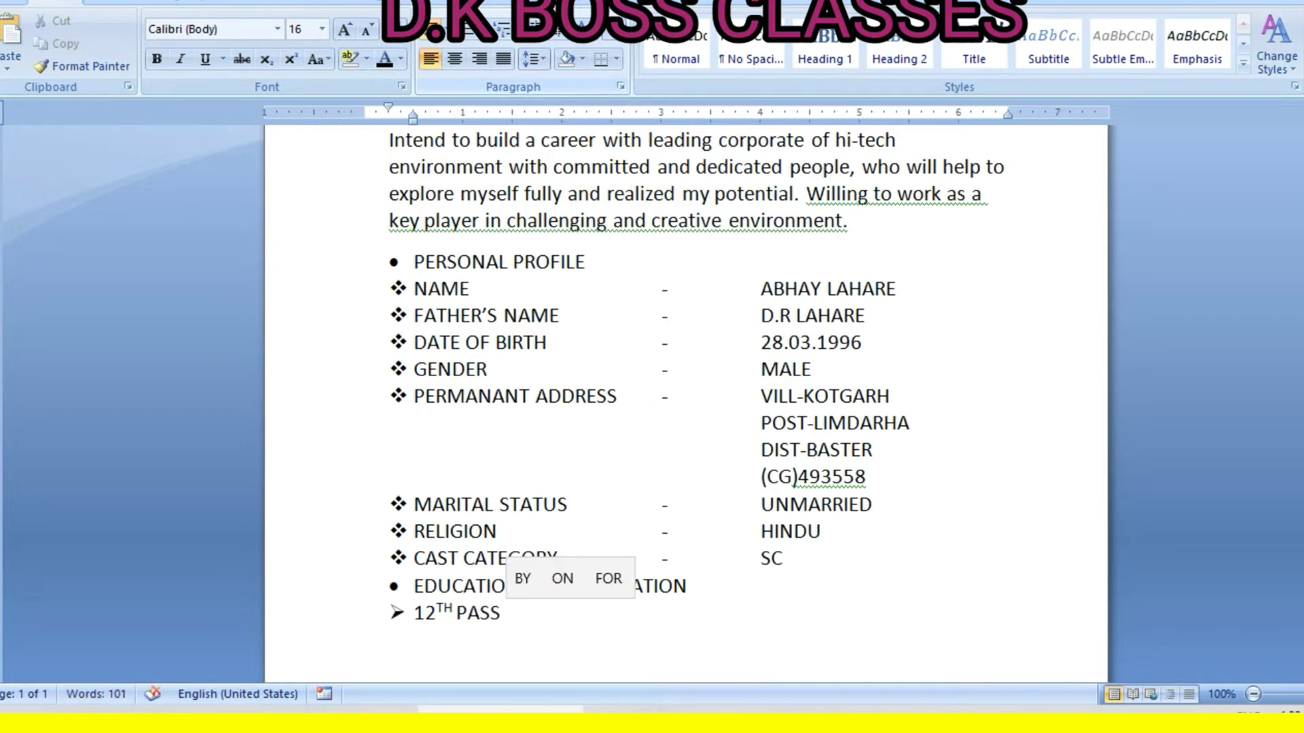
pyautogui.write(' MATHS WITH ')
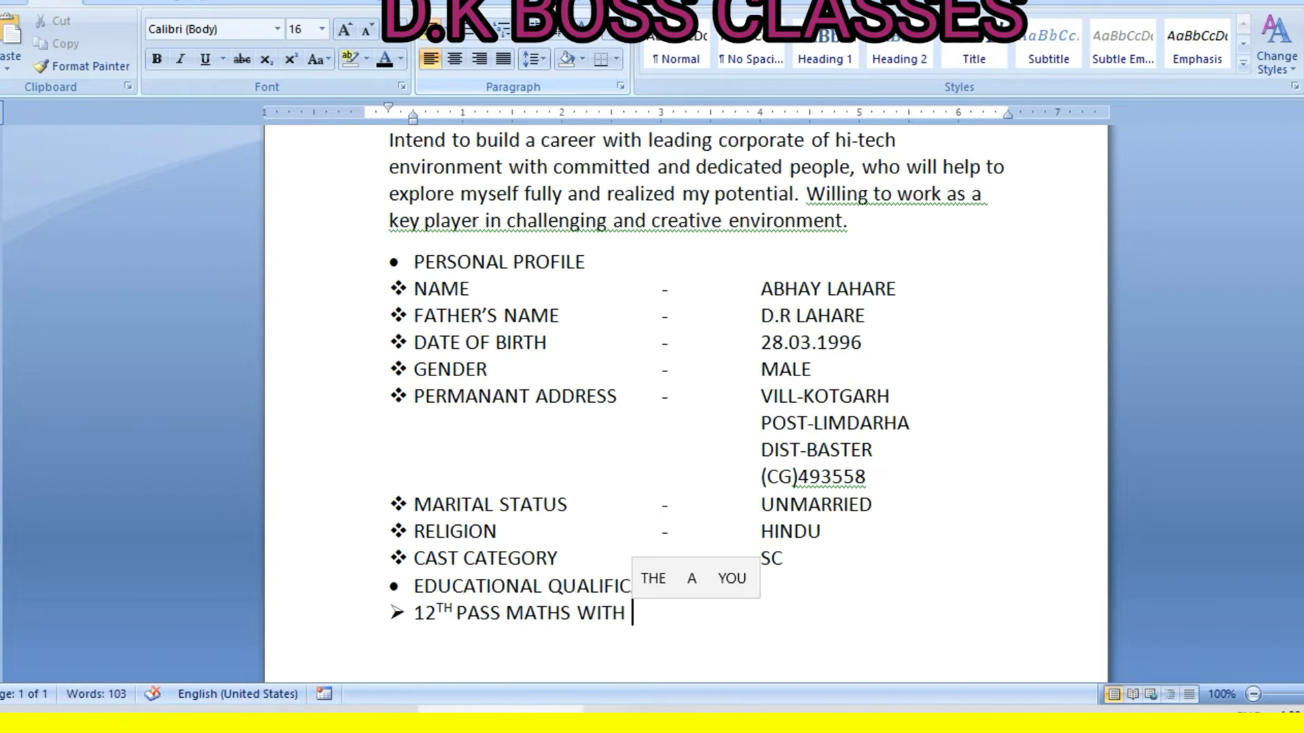
pyautogui.write('1ST D')
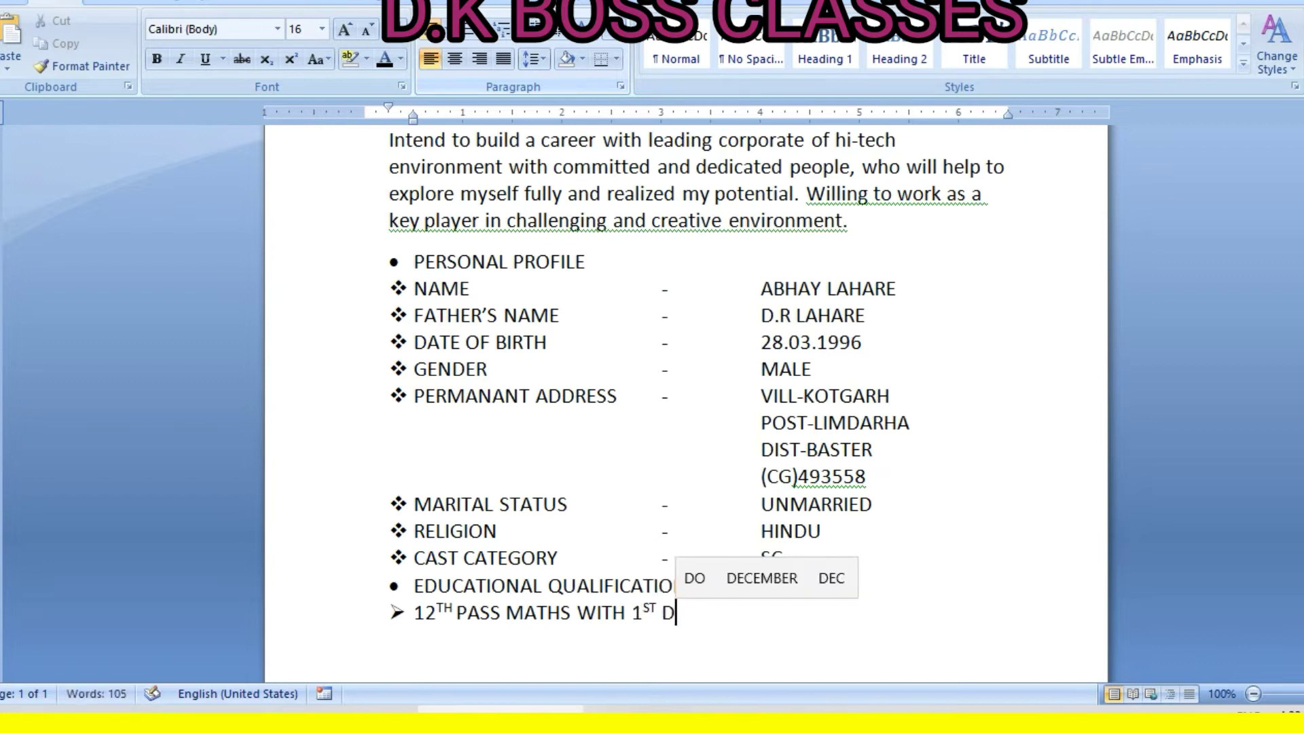
pyautogui.write('IVISION')
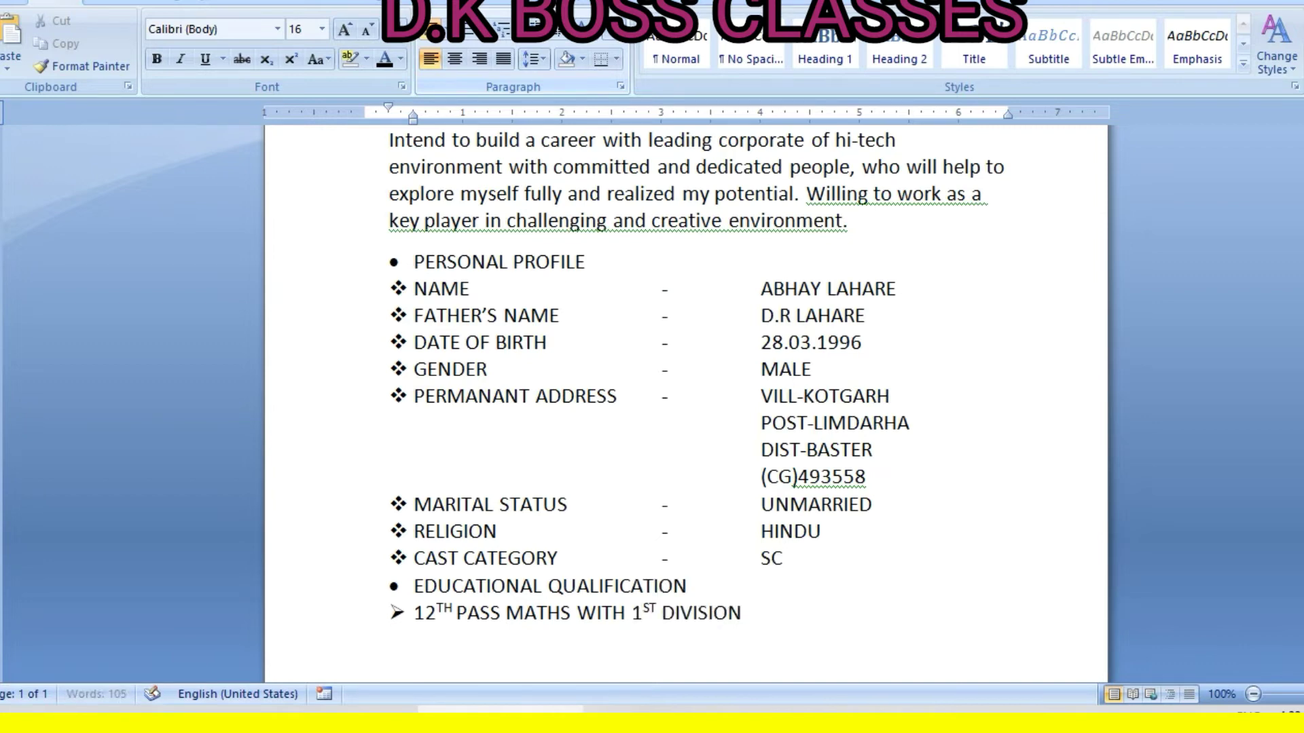
pyautogui.press('Return')
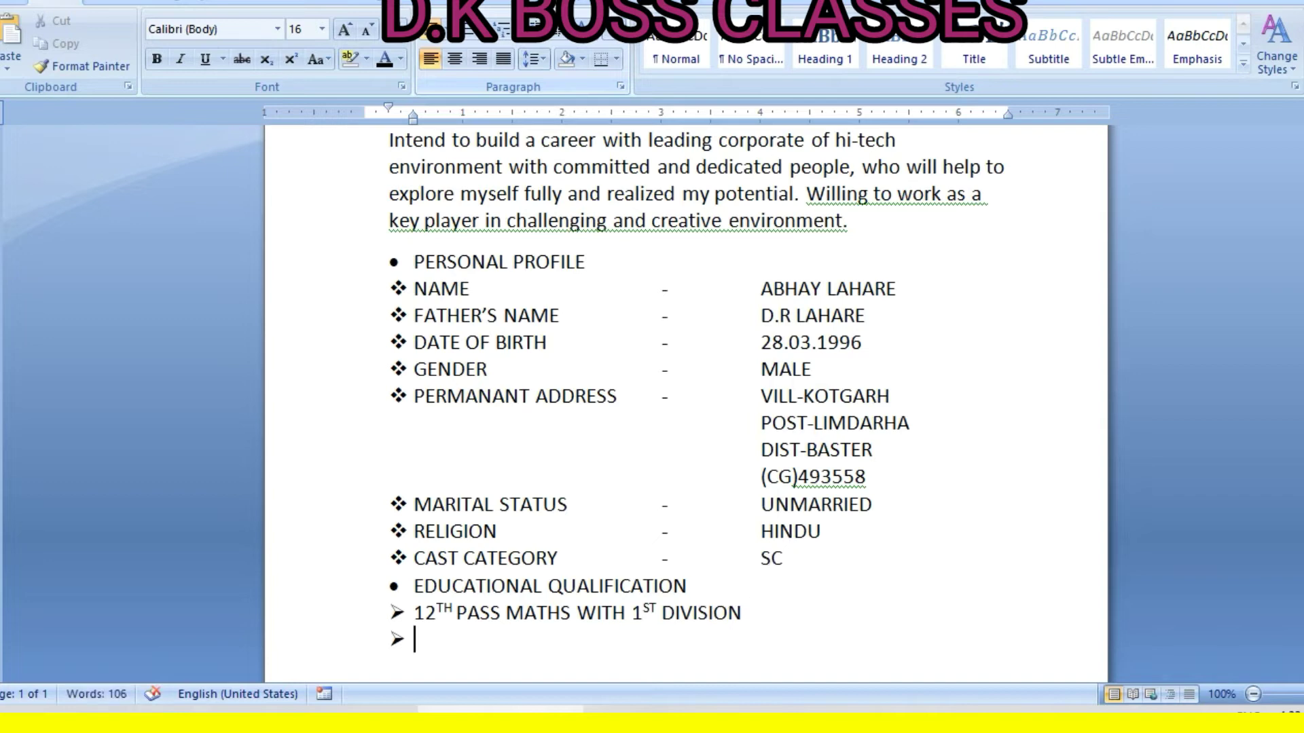
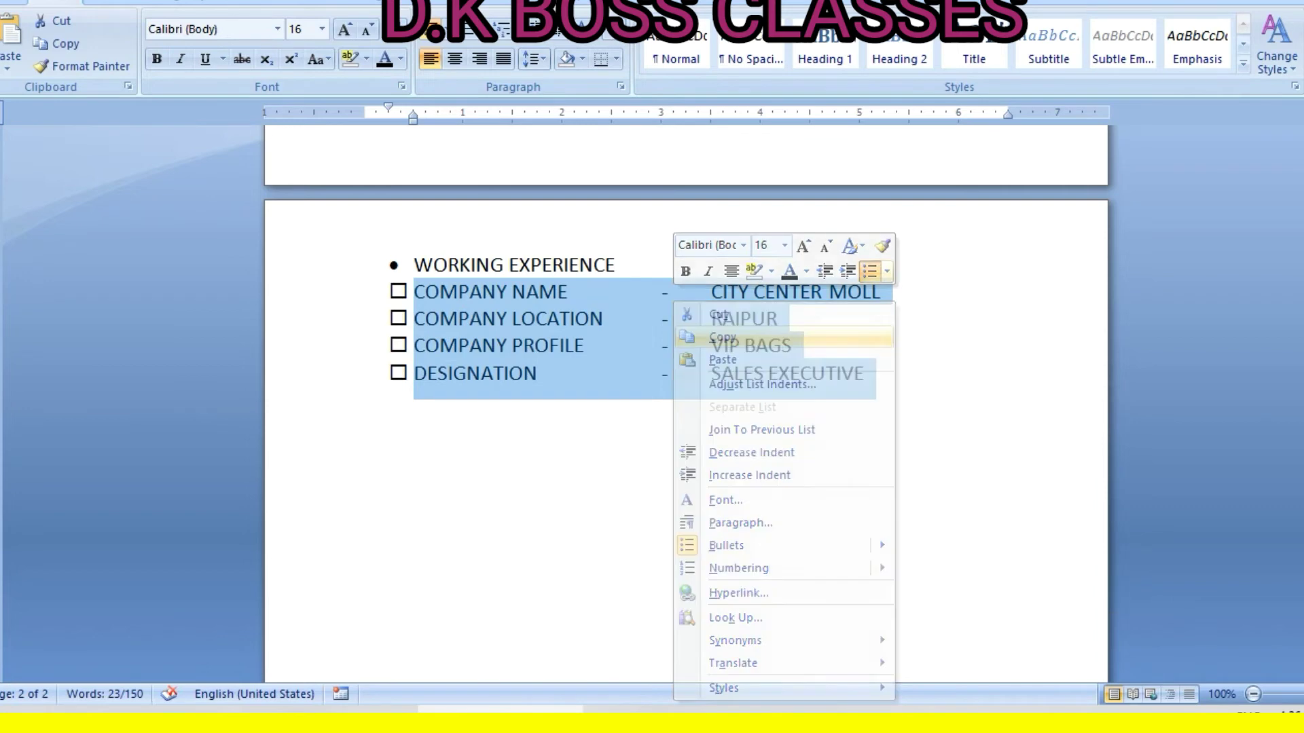
# Copy the four job detail lines and paste a duplicate entry below them
pyautogui.click(366, 495)
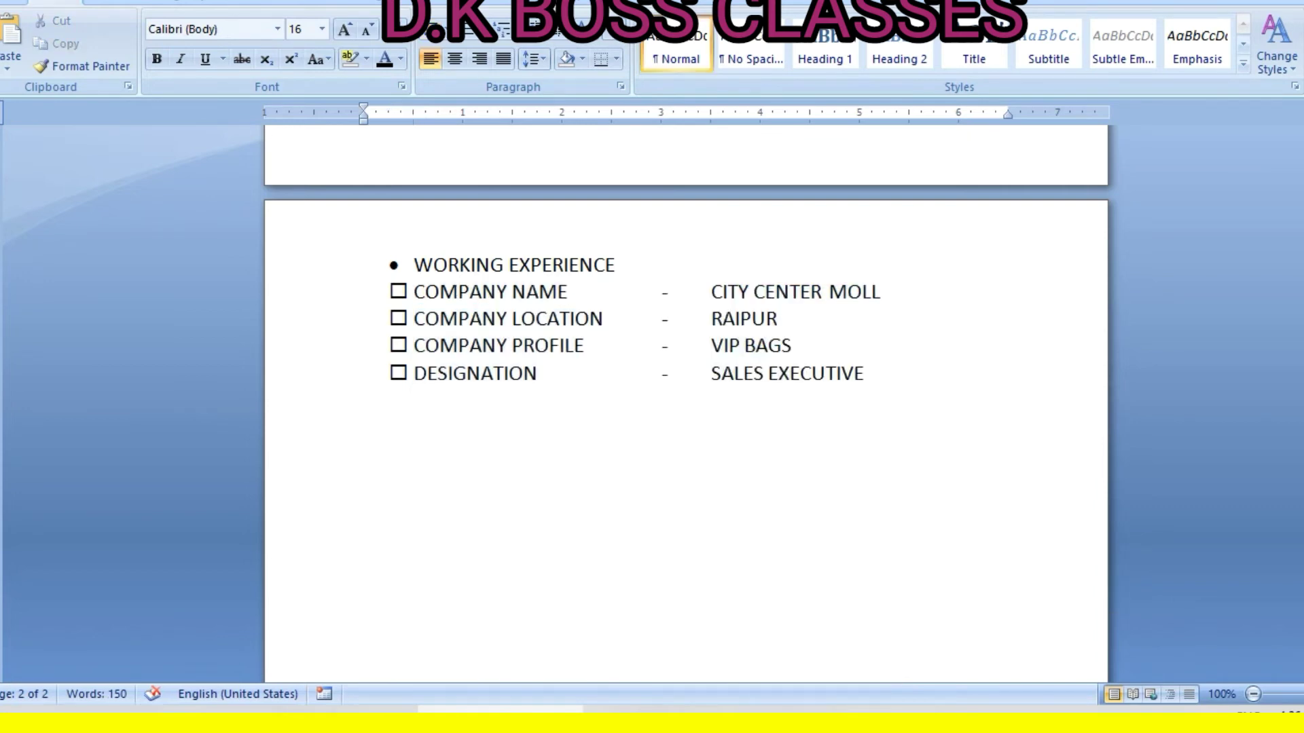
pyautogui.rightClick(398, 494)
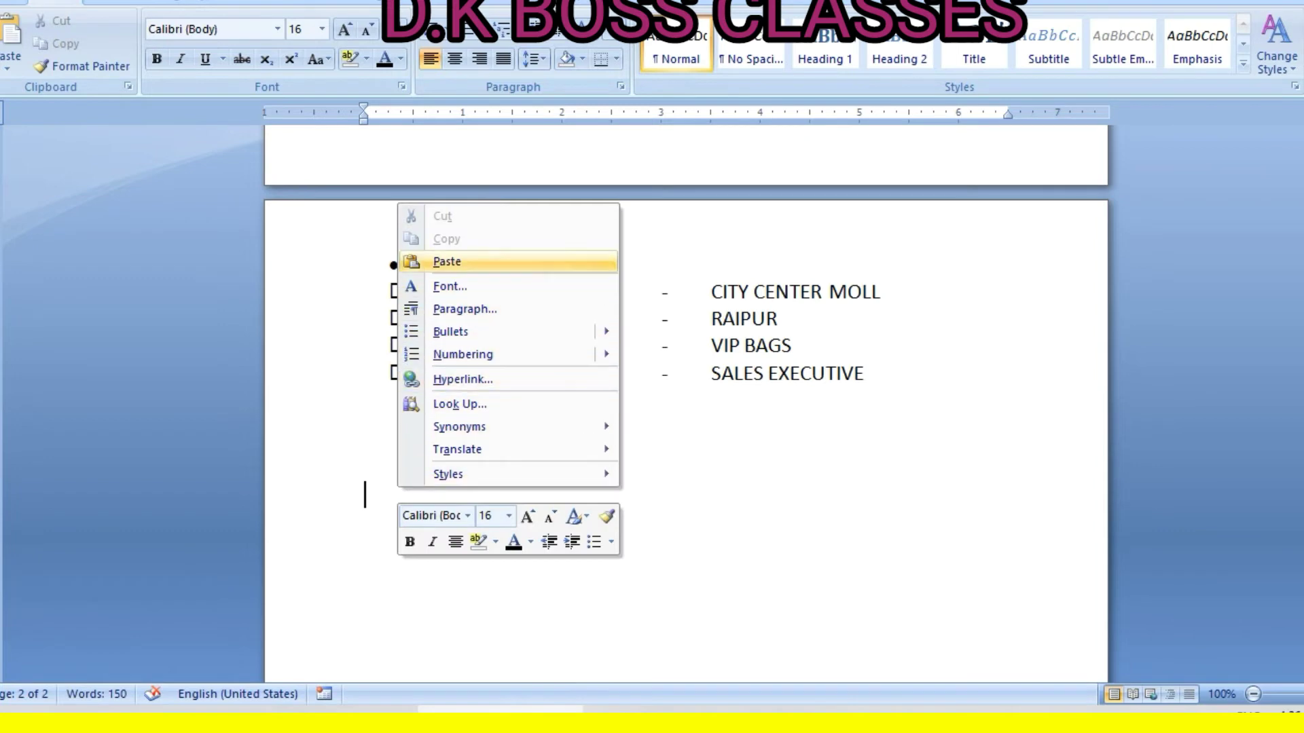
pyautogui.click(441, 262)
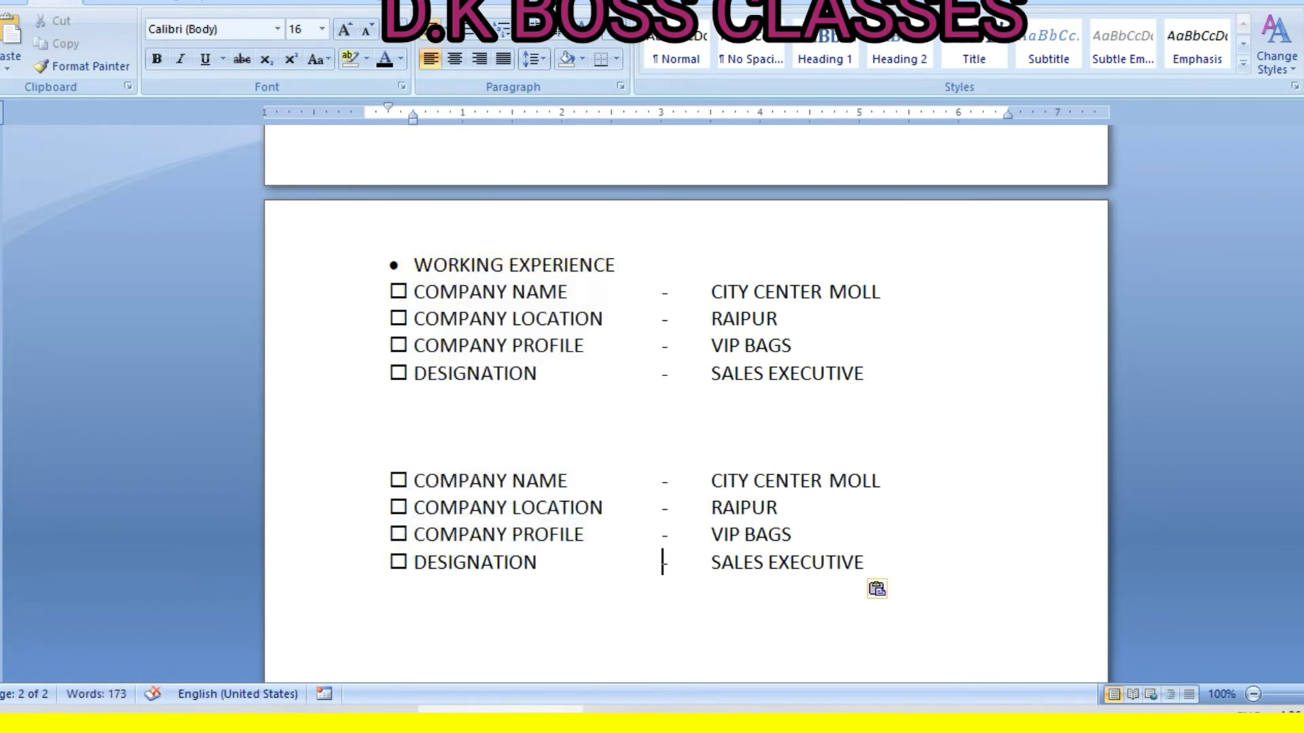
pyautogui.scroll(-1, 664, 562)
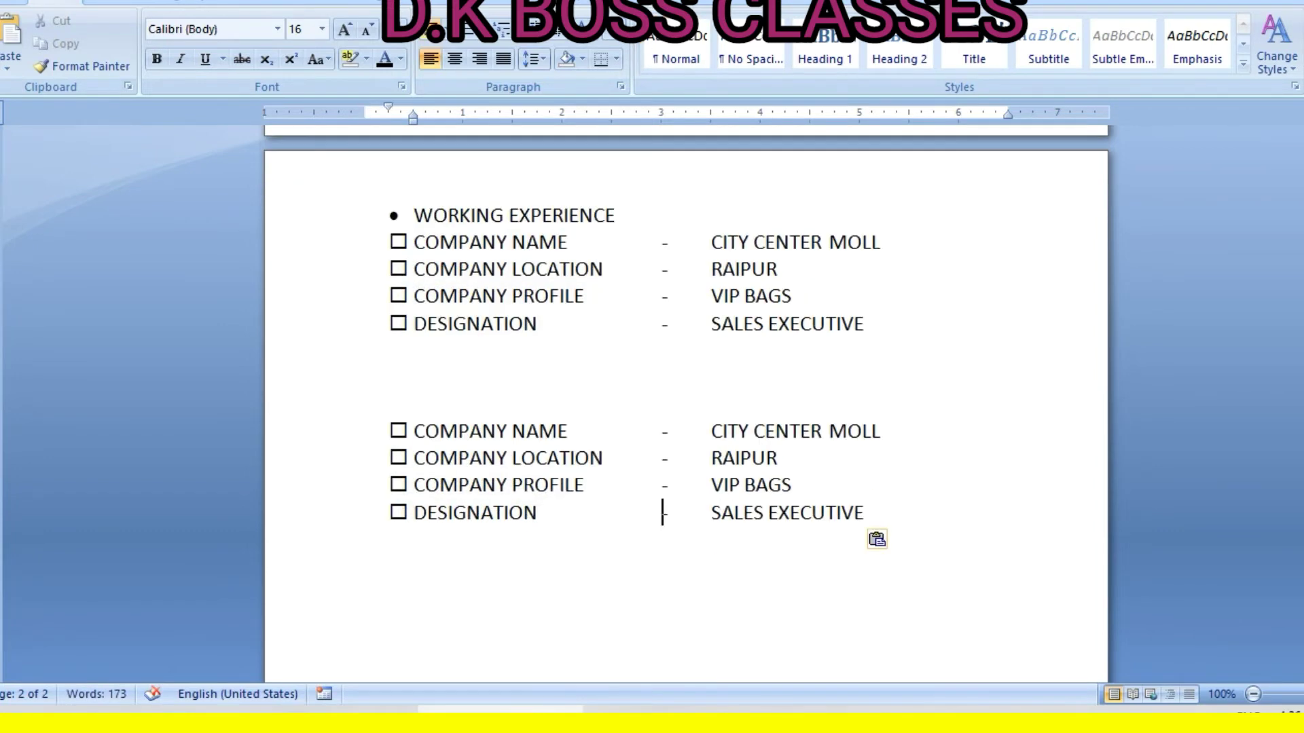
# In the copy, replace CITY CENTER MOLL with VIP CARS SHOWROOM and VIP BAGS with VIP CARS SALES
pyautogui.moveTo(711, 432); pyautogui.dragTo(880, 432)
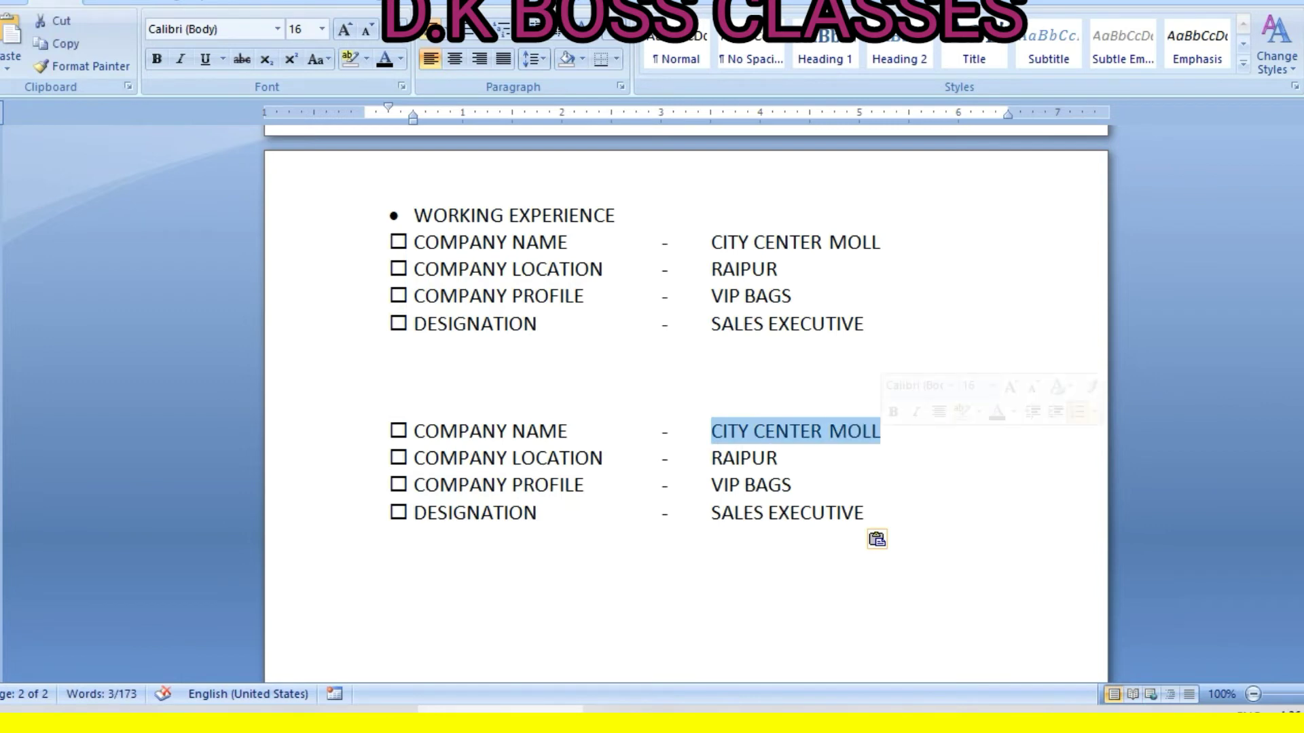
pyautogui.write('VIPCARS')
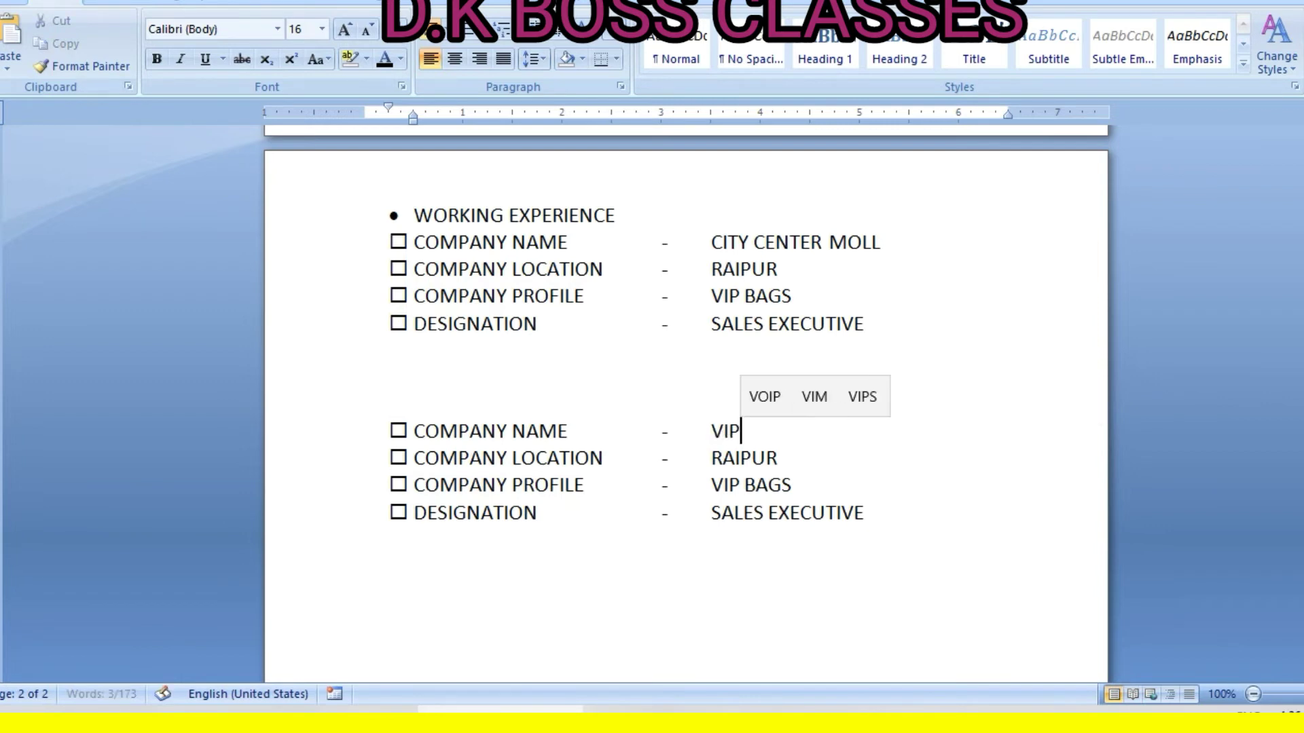
pyautogui.press('BackSpace')
pyautogui.press('BackSpace')
pyautogui.press('BackSpace')
pyautogui.press('BackSpace')
pyautogui.write('CARS')
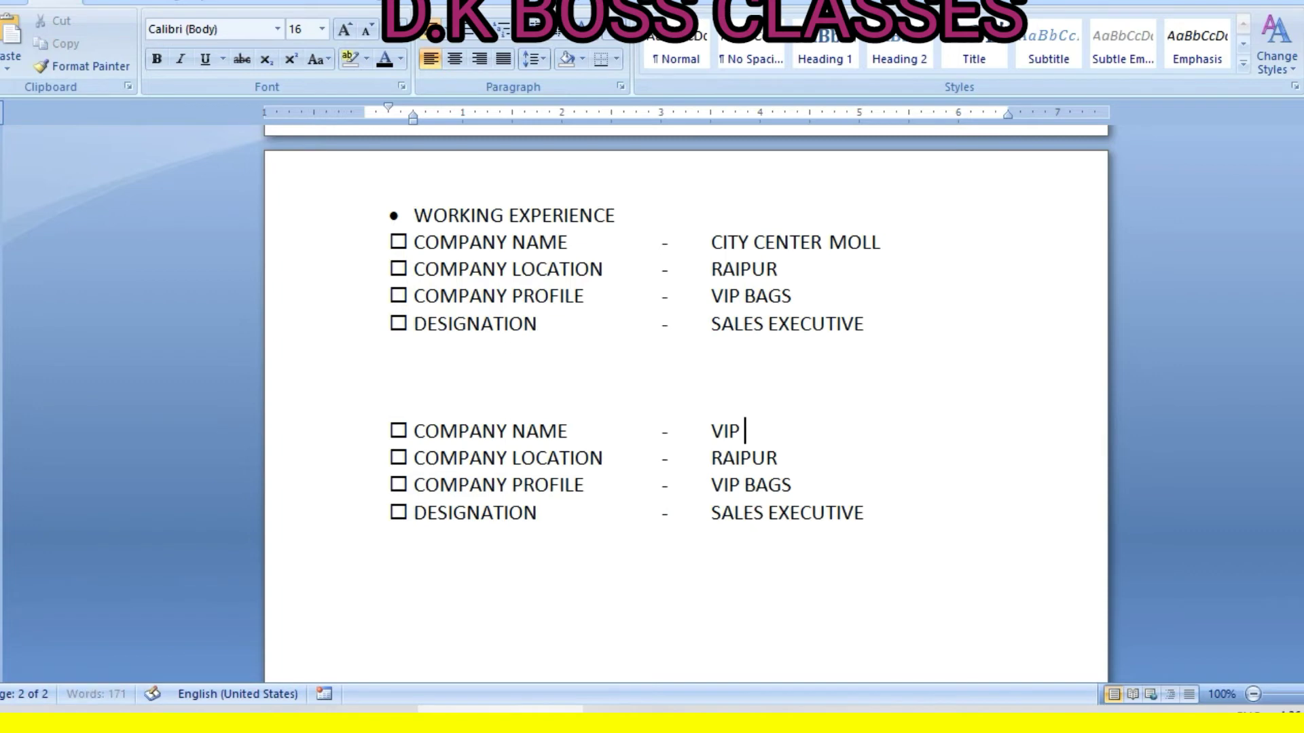
pyautogui.write(' SHO')
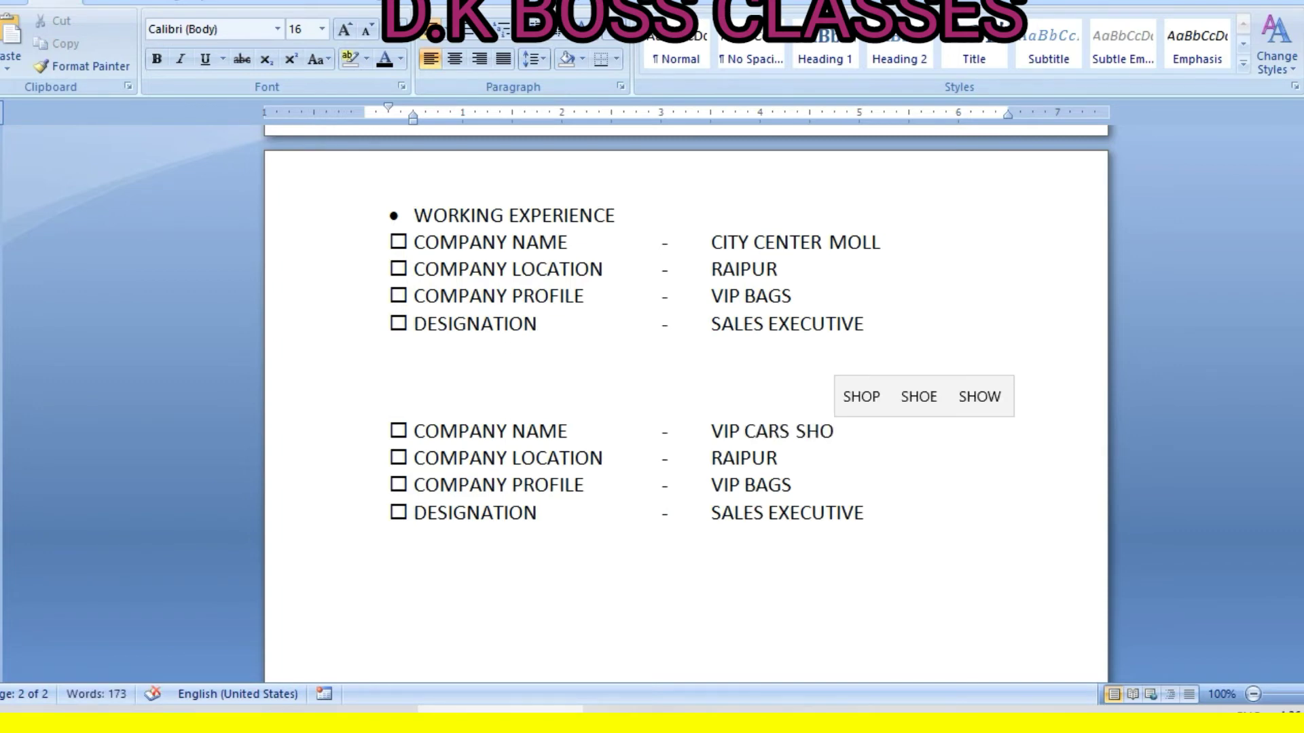
pyautogui.write('WROOM')
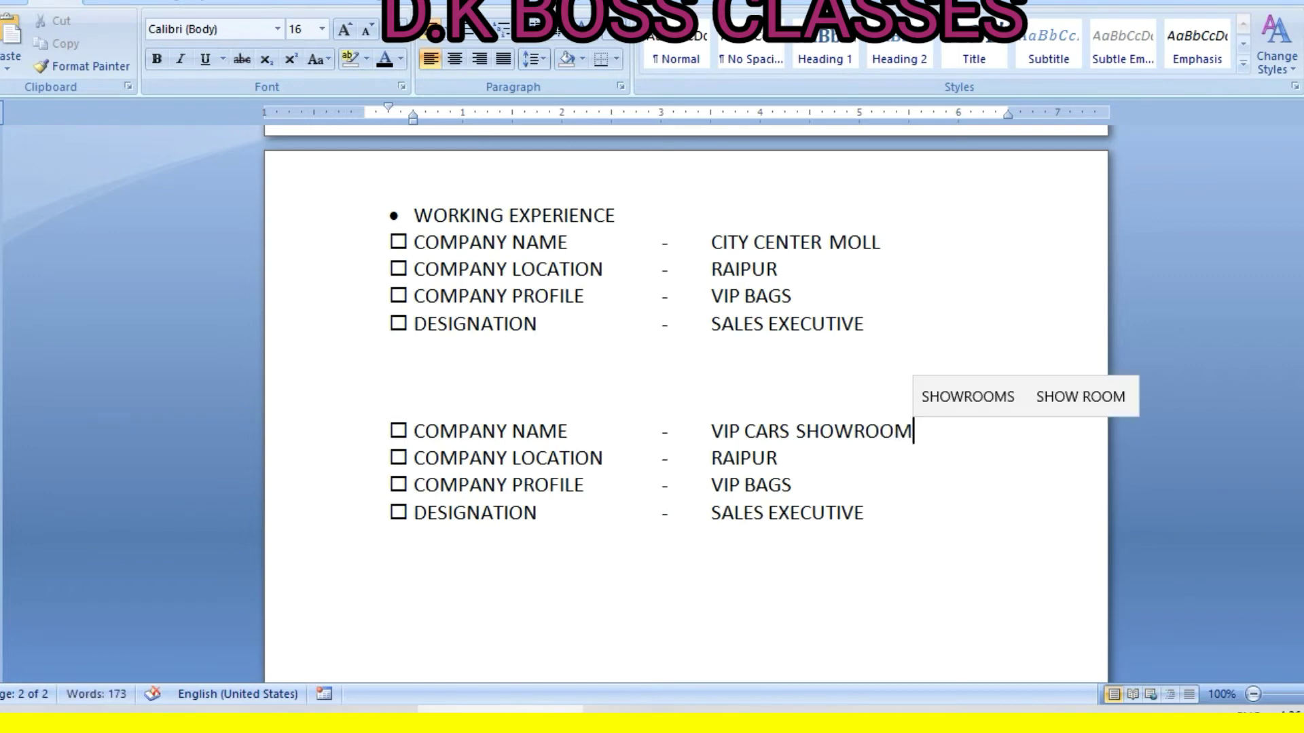
pyautogui.click(794, 485)
pyautogui.hotkey('shift', 'Left')
pyautogui.hotkey('shift', 'Left')
pyautogui.hotkey('shift', 'Left')
pyautogui.moveTo(755, 485); pyautogui.dragTo(792, 485)
pyautogui.click(793, 486)
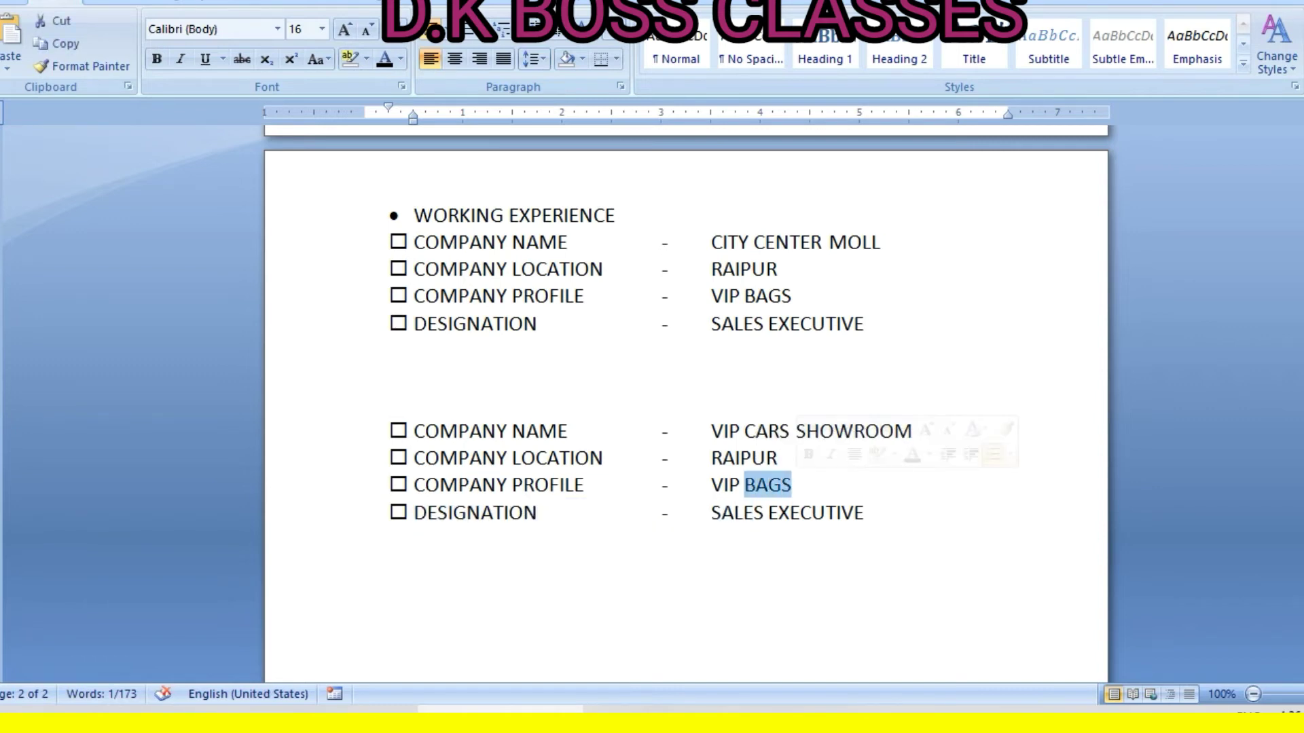
pyautogui.write('CARS ')
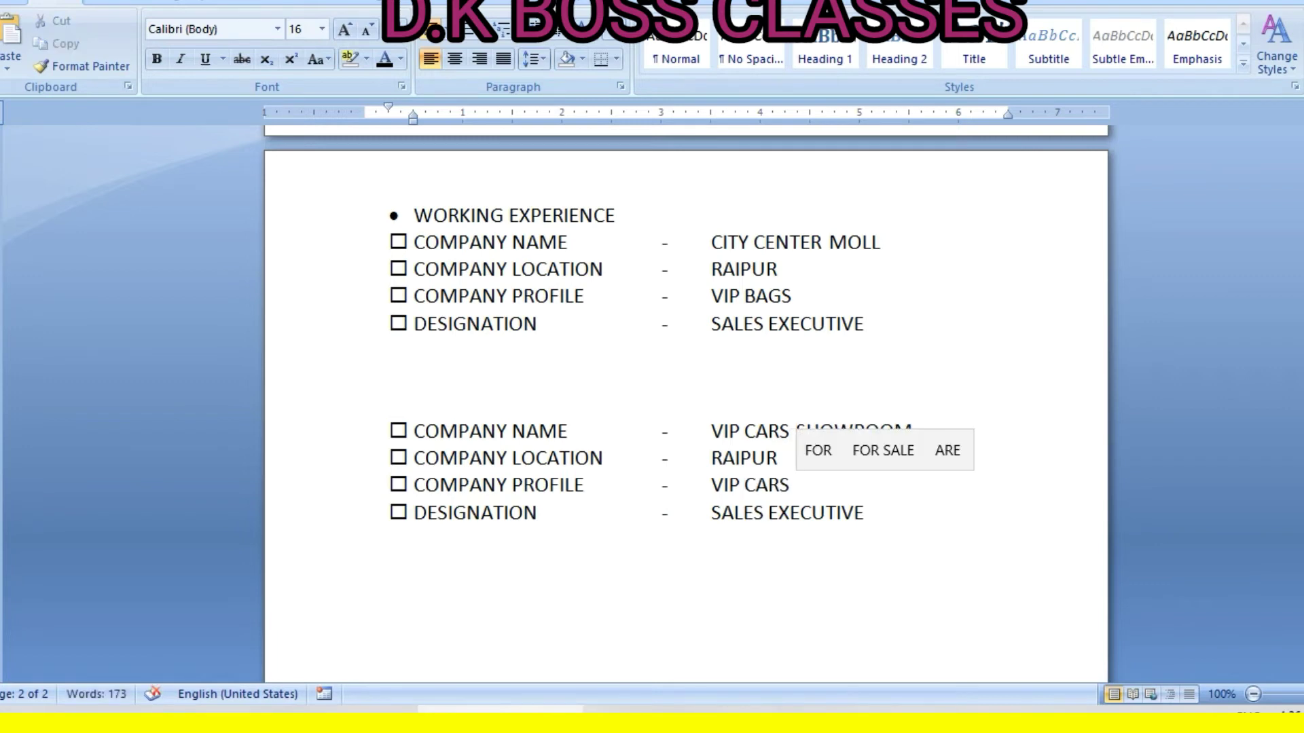
pyautogui.write('SALES')
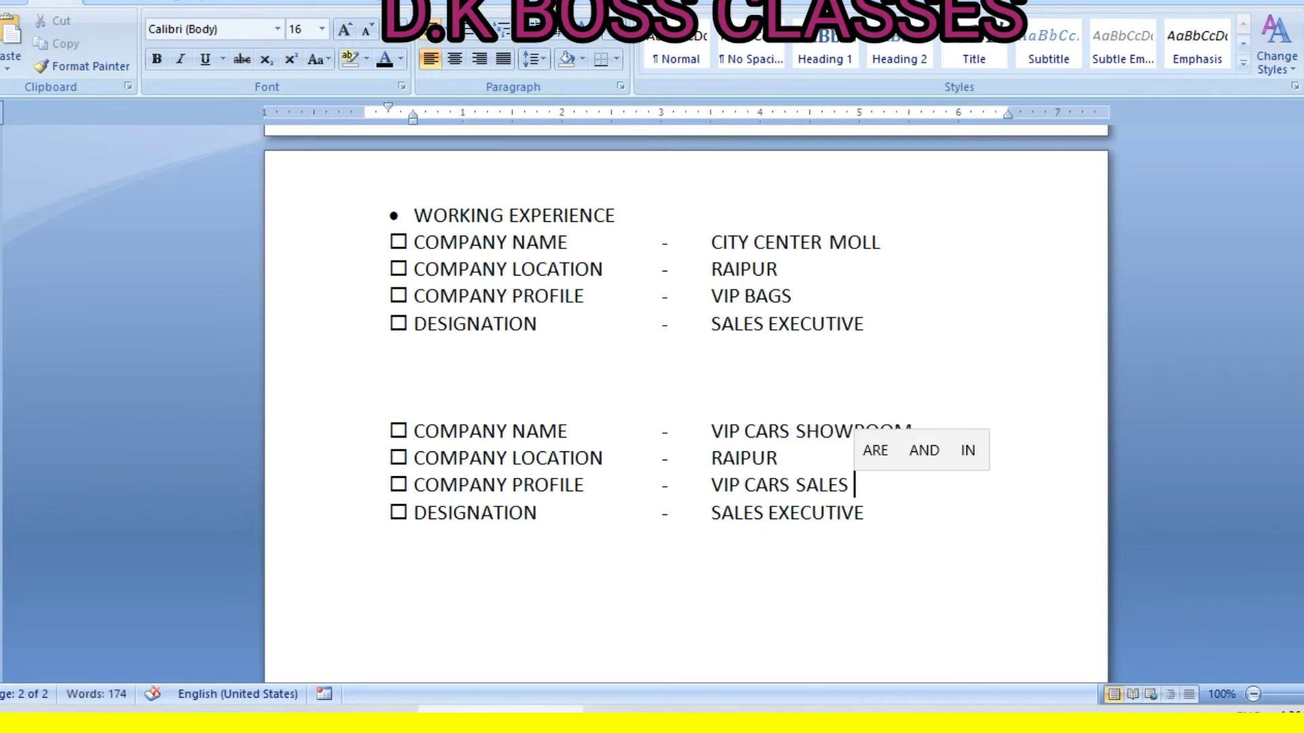
# Change the copied designation to DATA ENRY OPERATOR and start a new line below
pyautogui.moveTo(712, 514); pyautogui.dragTo(864, 516)
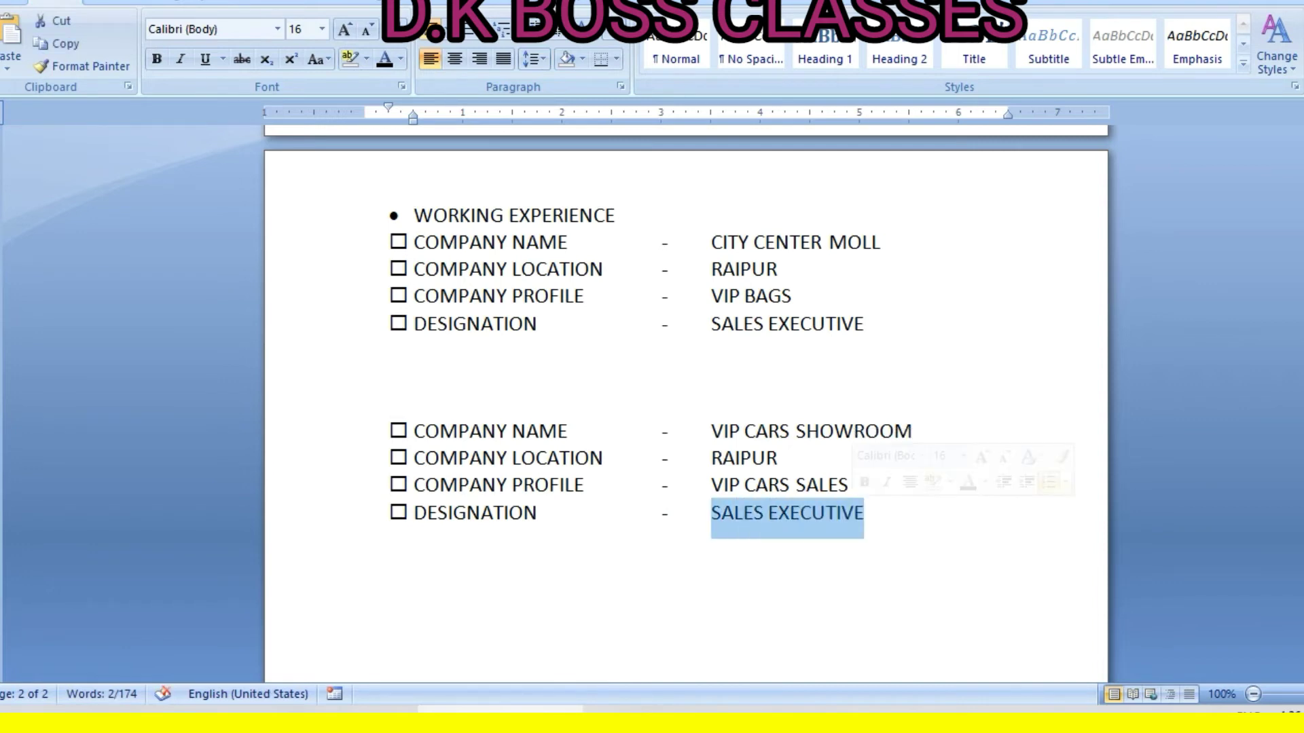
pyautogui.write('DATA EN')
pyautogui.write('RY OPE')
pyautogui.write('TA')
pyautogui.press('BackSpace')
pyautogui.press('BackSpace')
pyautogui.write('RATOR')
pyautogui.scroll(-2, 686, 340)
pyautogui.scroll(-1, 686, 340)
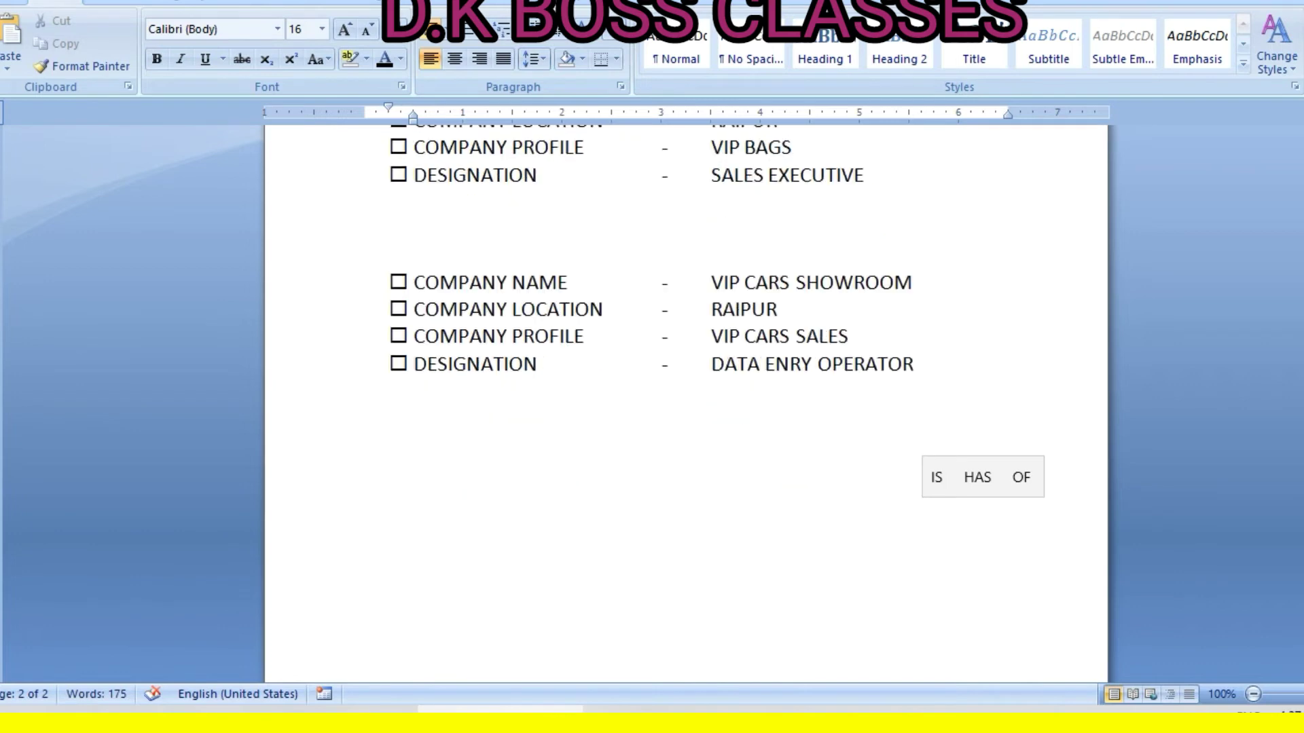
pyautogui.press('Return')
pyautogui.press('Return')
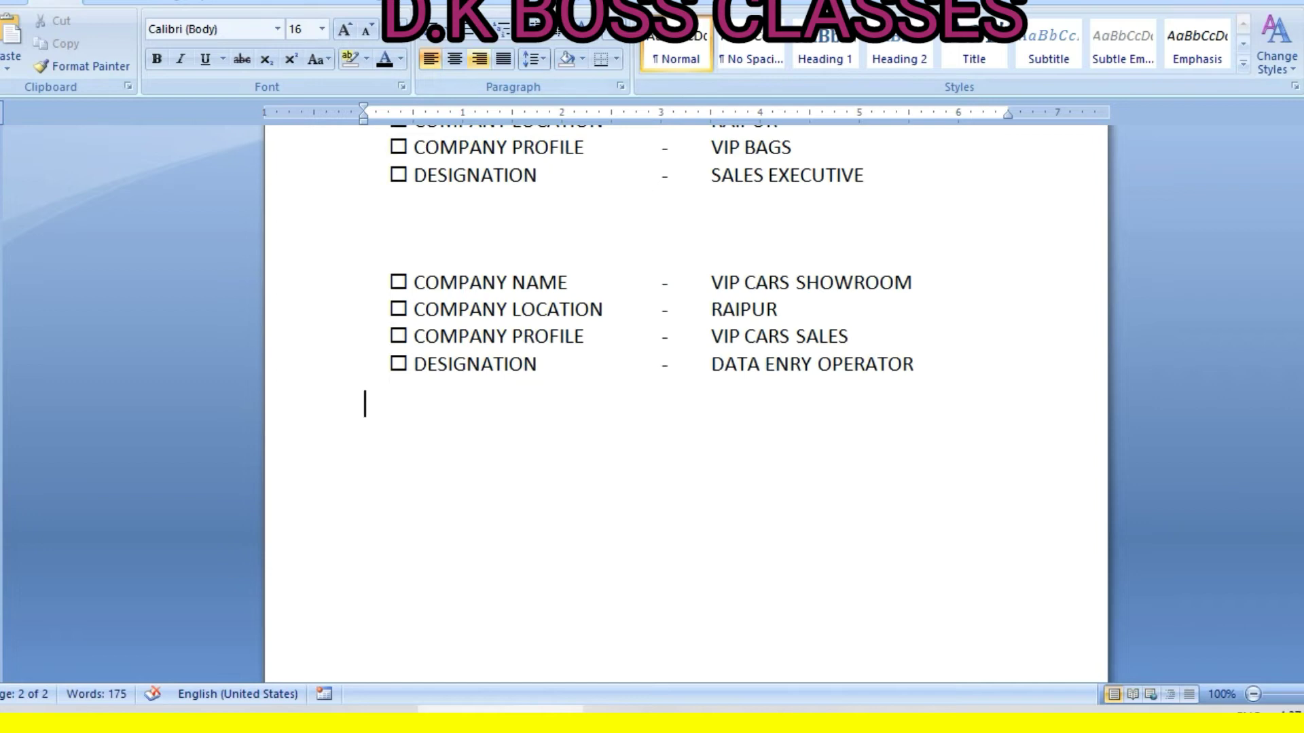
# Add a round-bulleted IMPROVEMENT ACTIVITIES heading with a plain line at the margin below
pyautogui.click(445, 29)
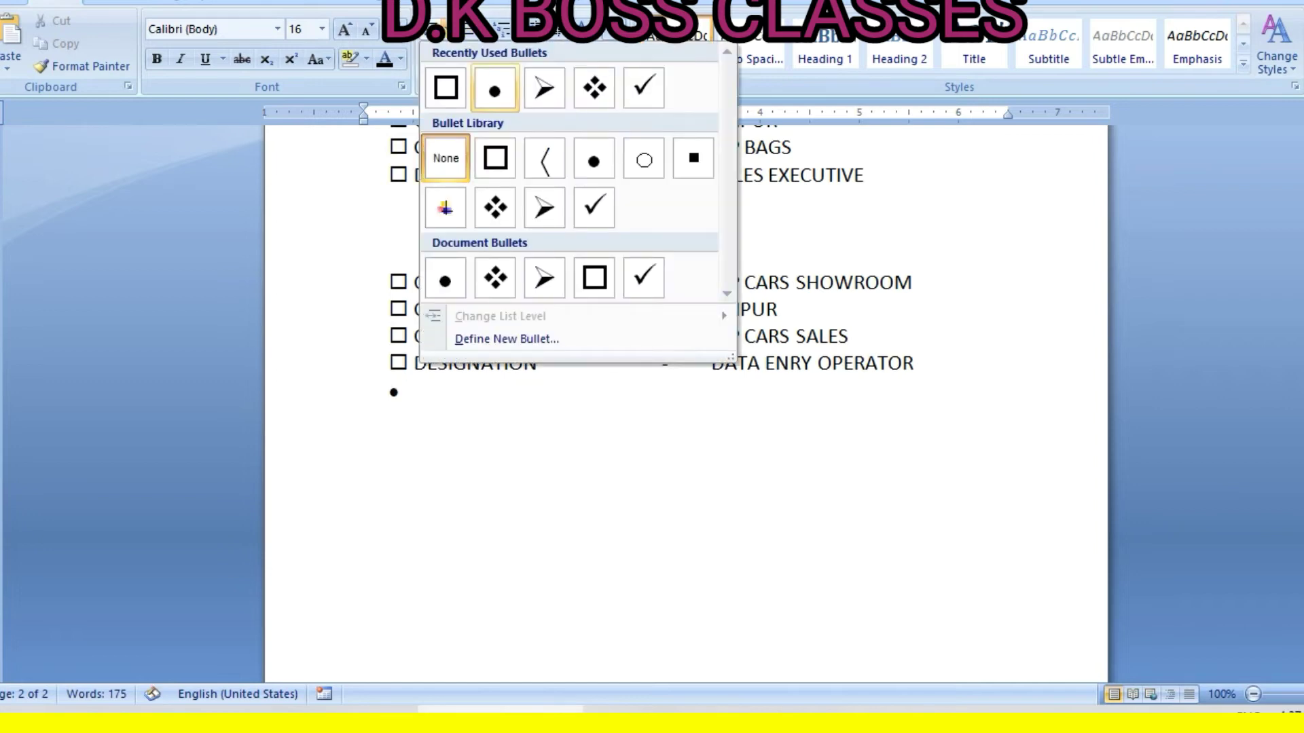
pyautogui.click(495, 88)
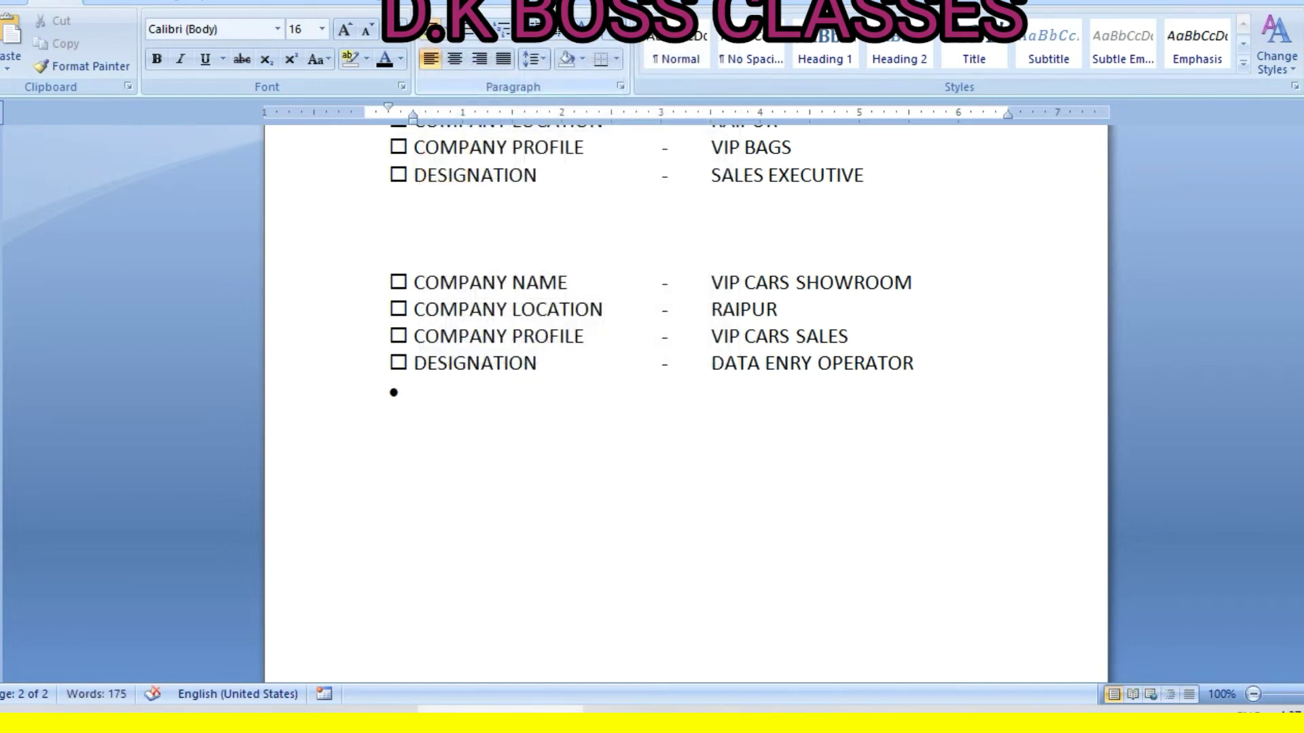
pyautogui.write('IMP')
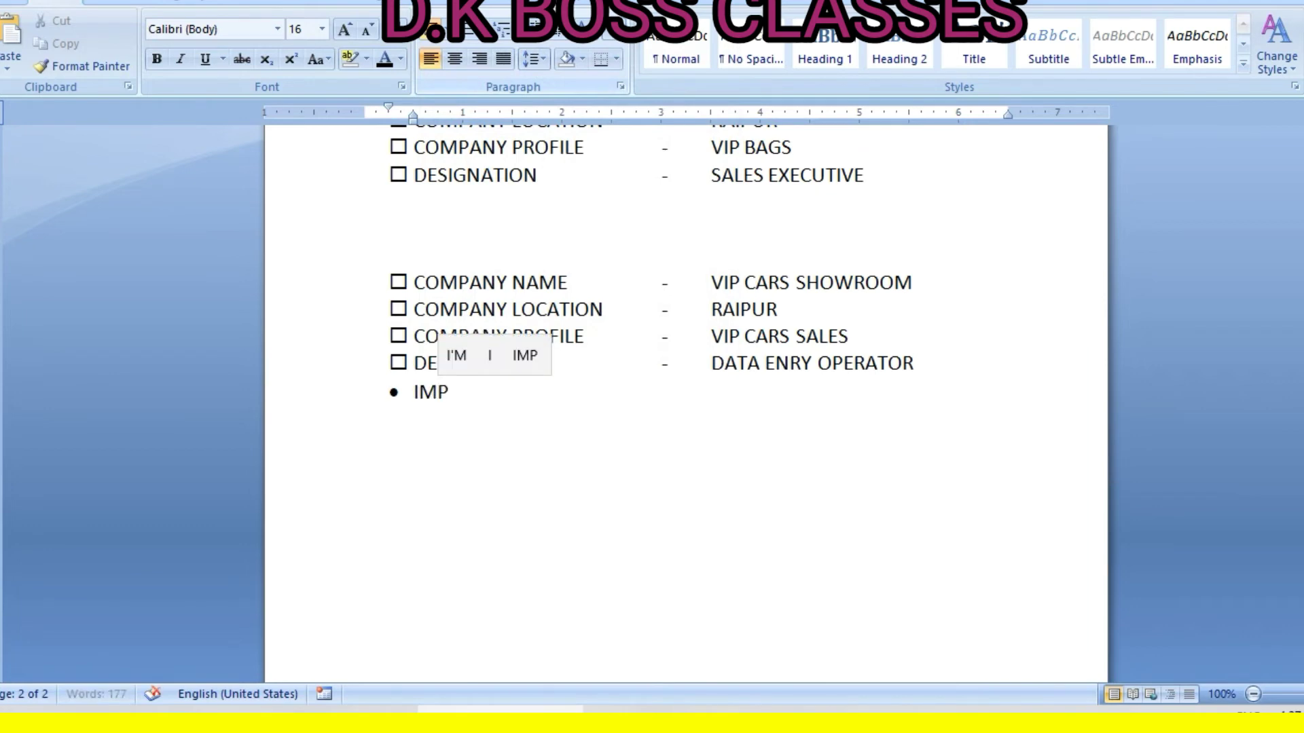
pyautogui.write('ROVE')
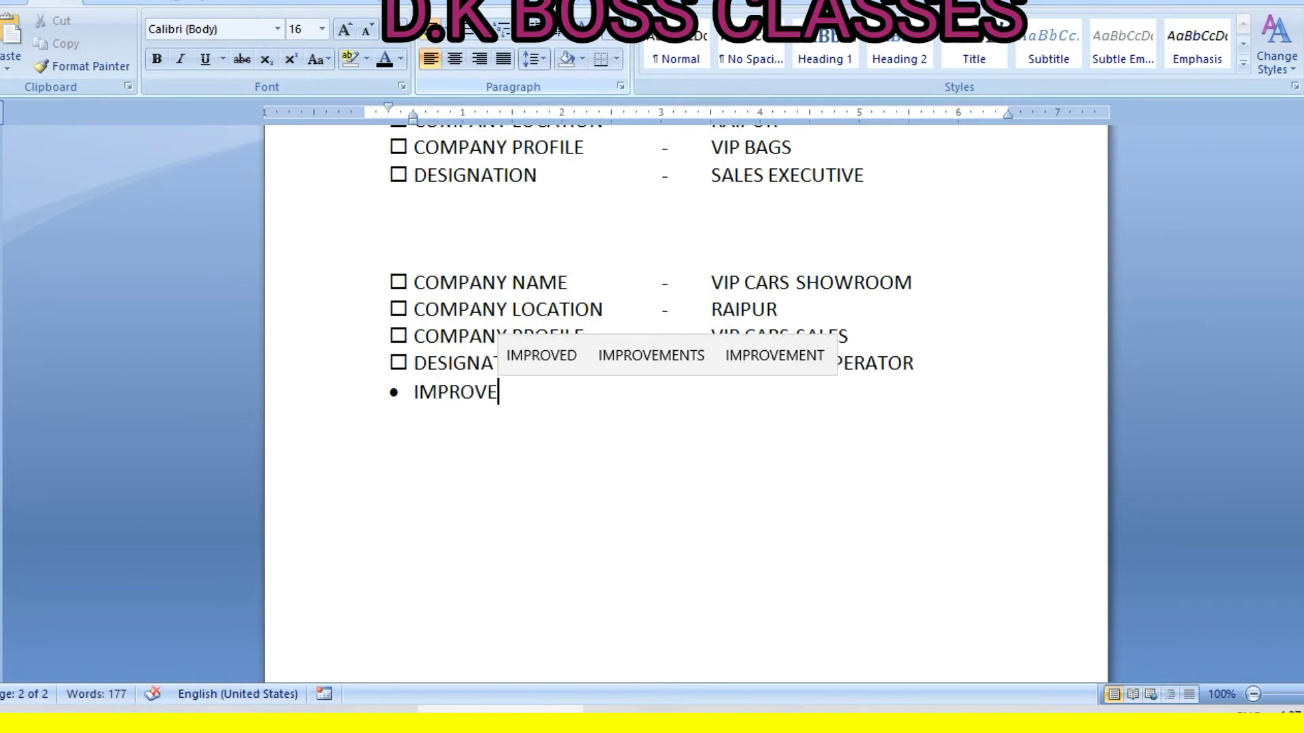
pyautogui.write('MENT ')
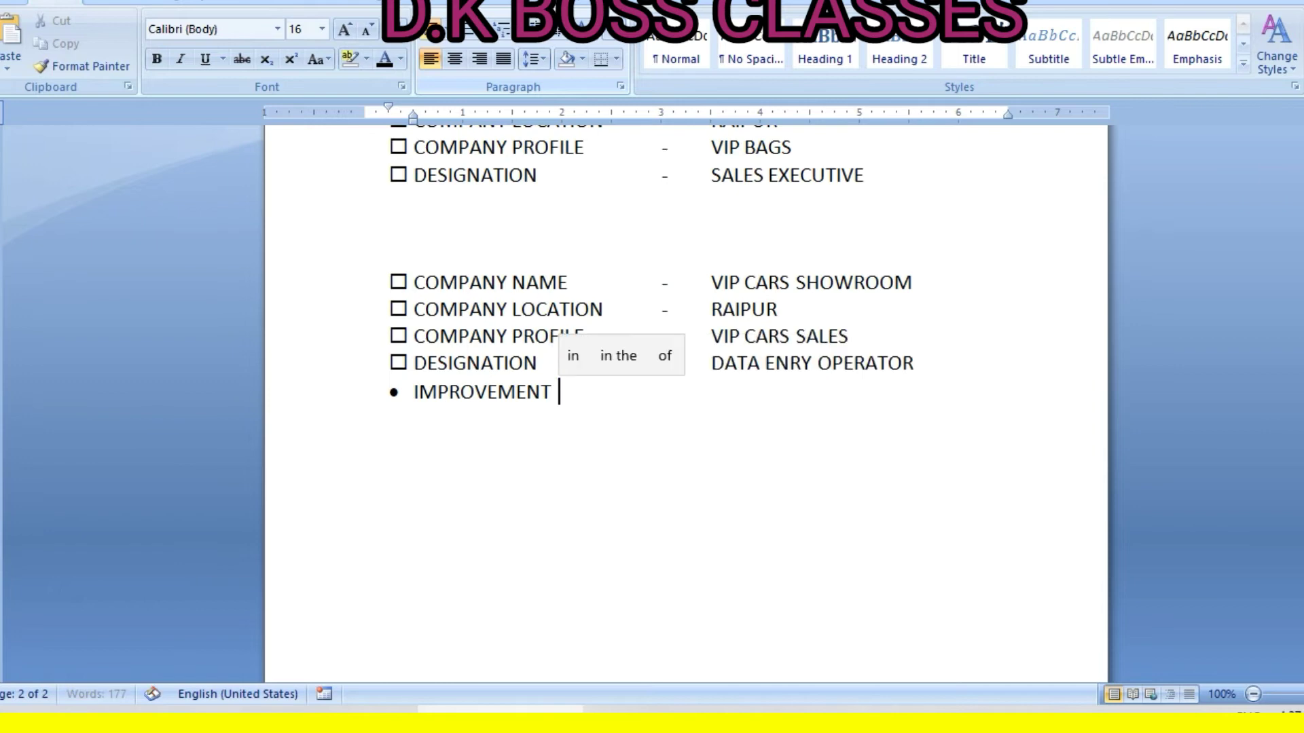
pyautogui.write('ACTIVI')
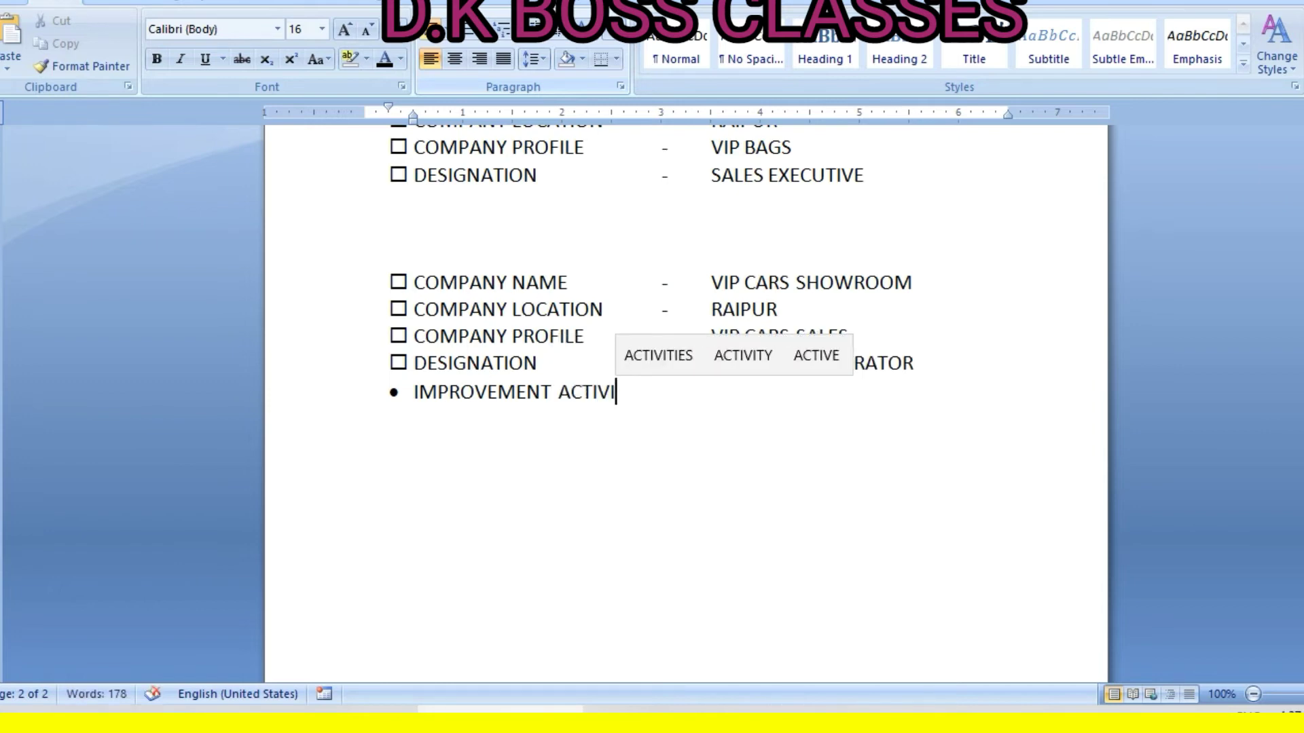
pyautogui.write('TIES')
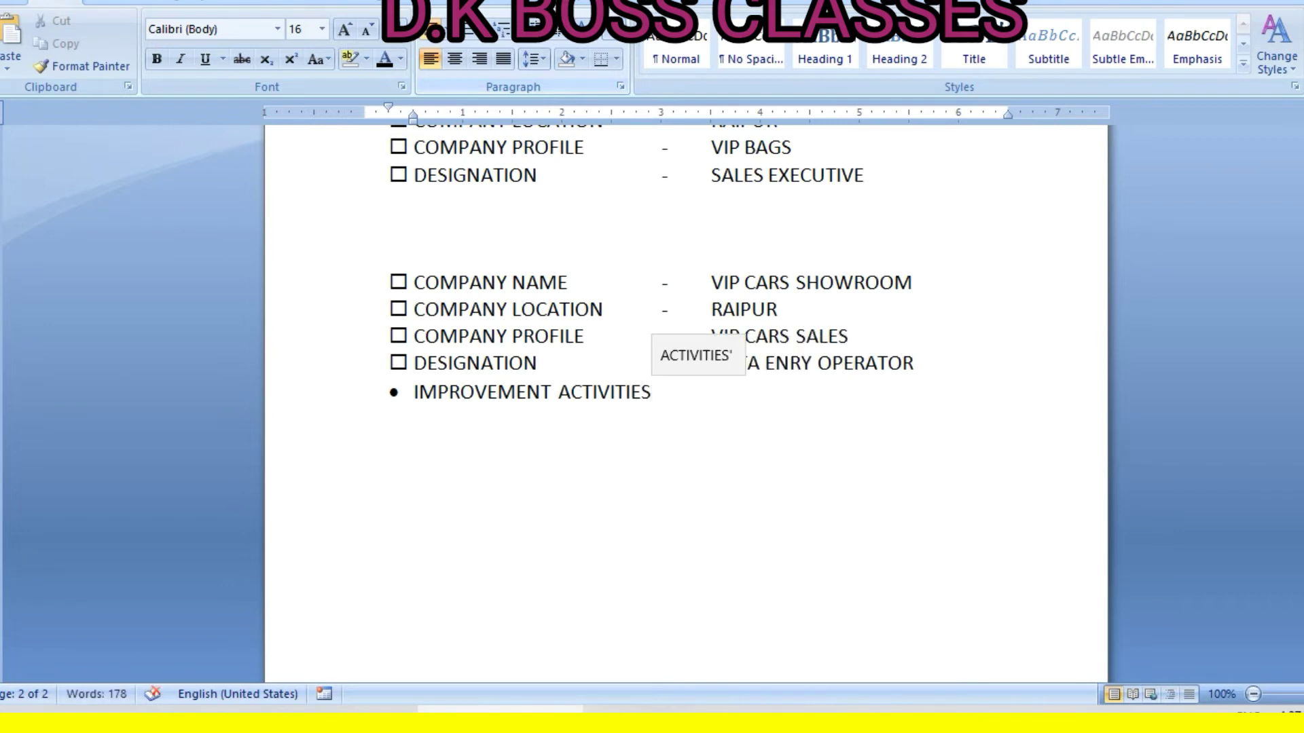
pyautogui.press('Return')
pyautogui.press('BackSpace')
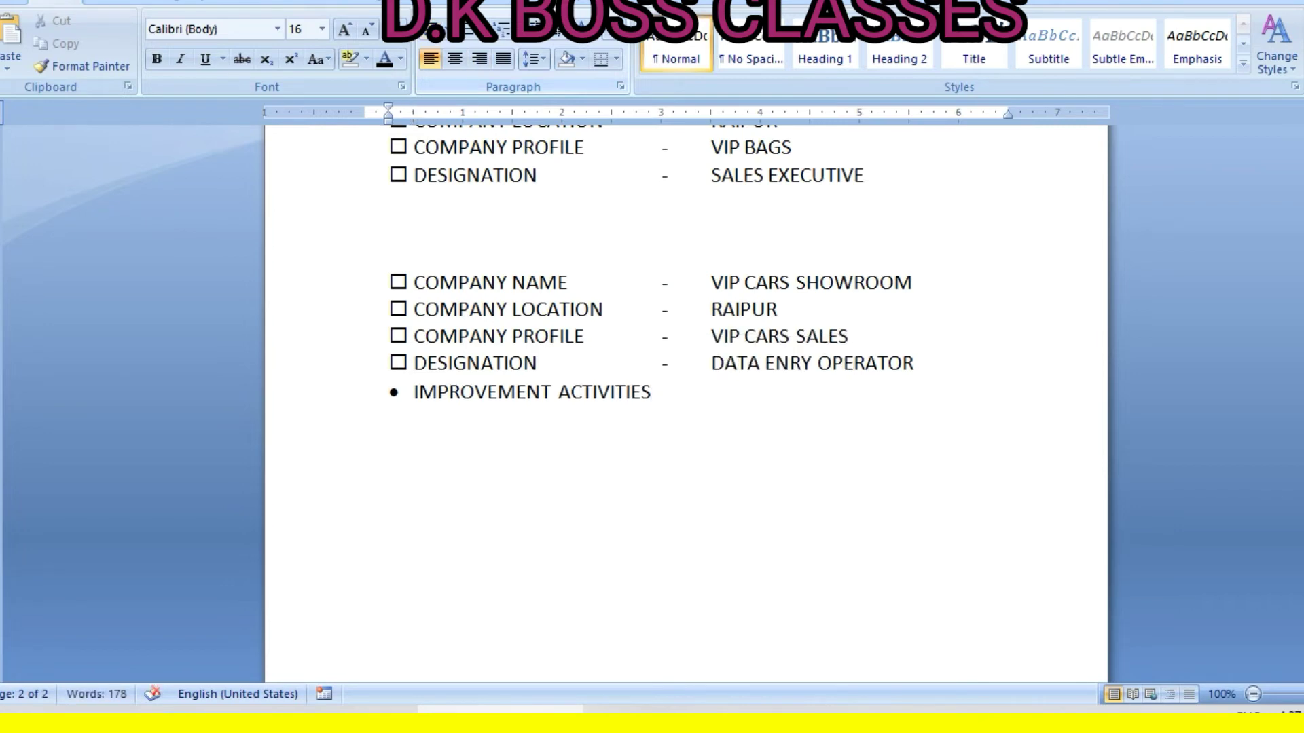
pyautogui.press('BackSpace')
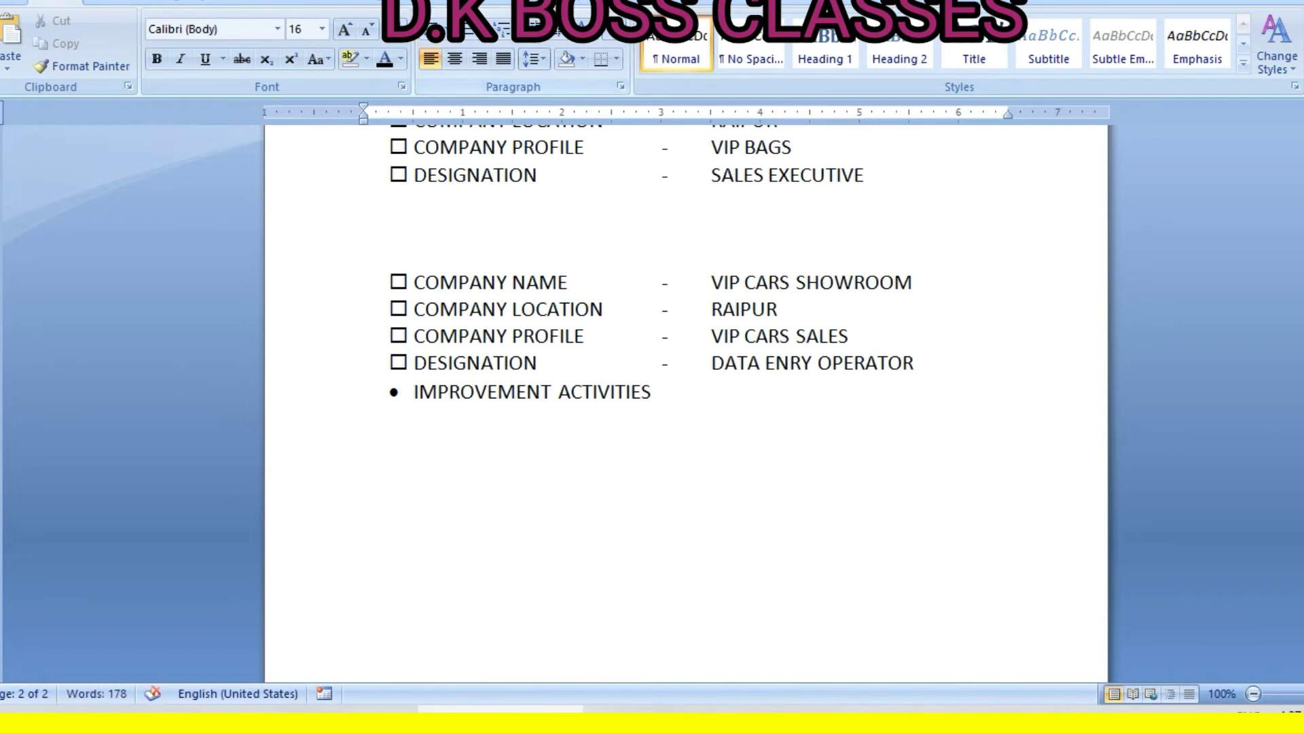
# Add check-mark items DAY TASK TO BE FINISH IN A DAY and PASSION BEYOND EXCELLENCE
pyautogui.click(448, 30)
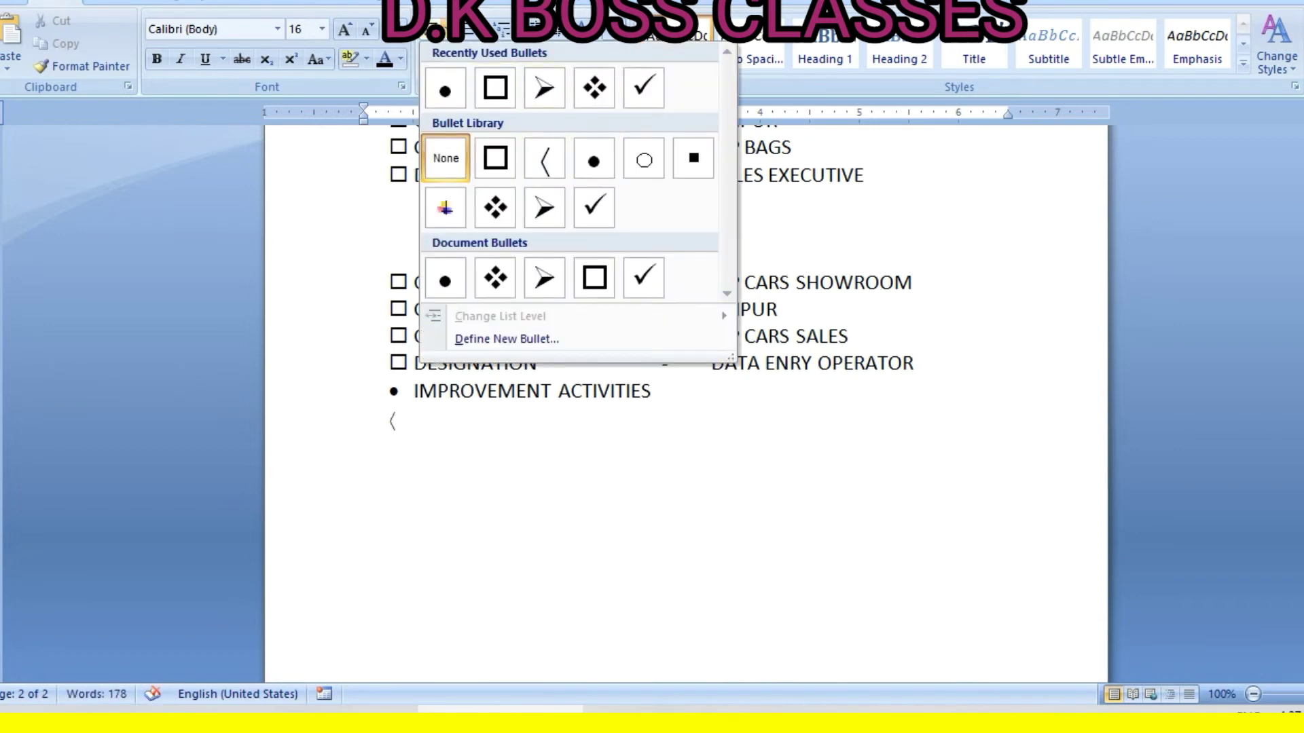
pyautogui.click(644, 88)
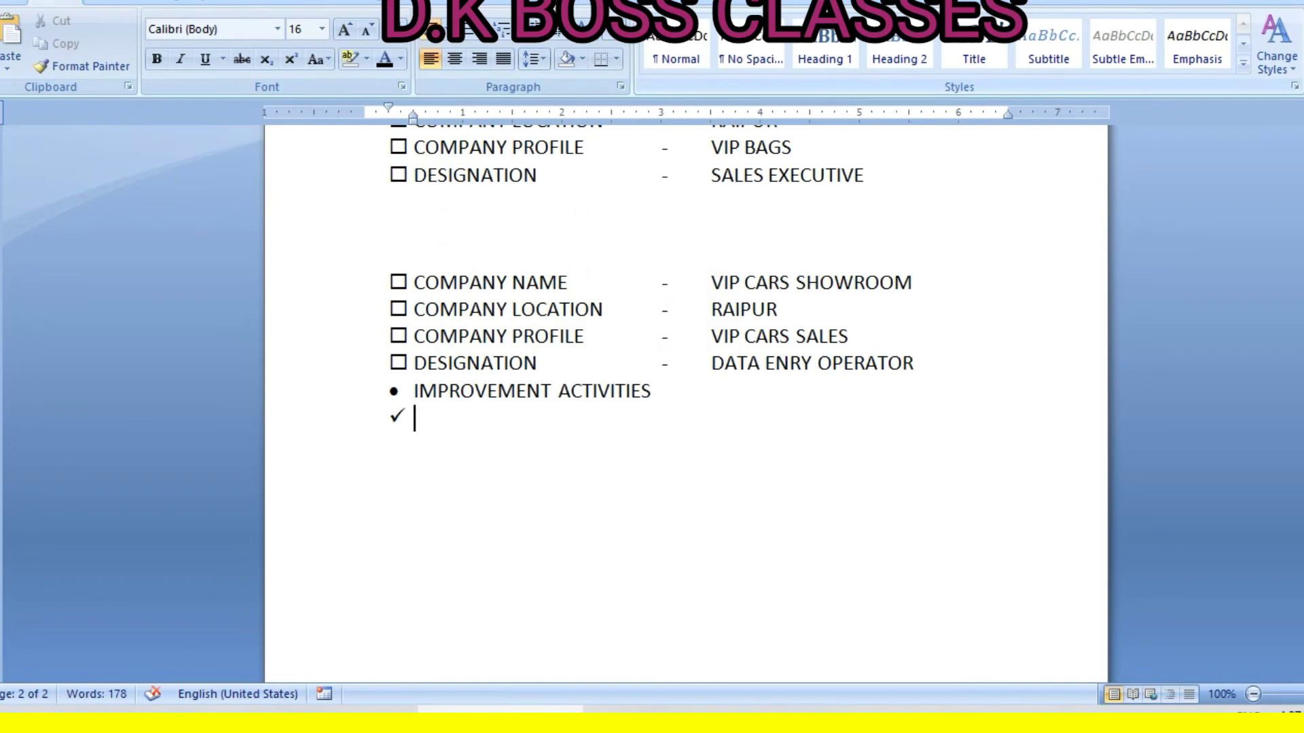
pyautogui.write('DAY TASK')
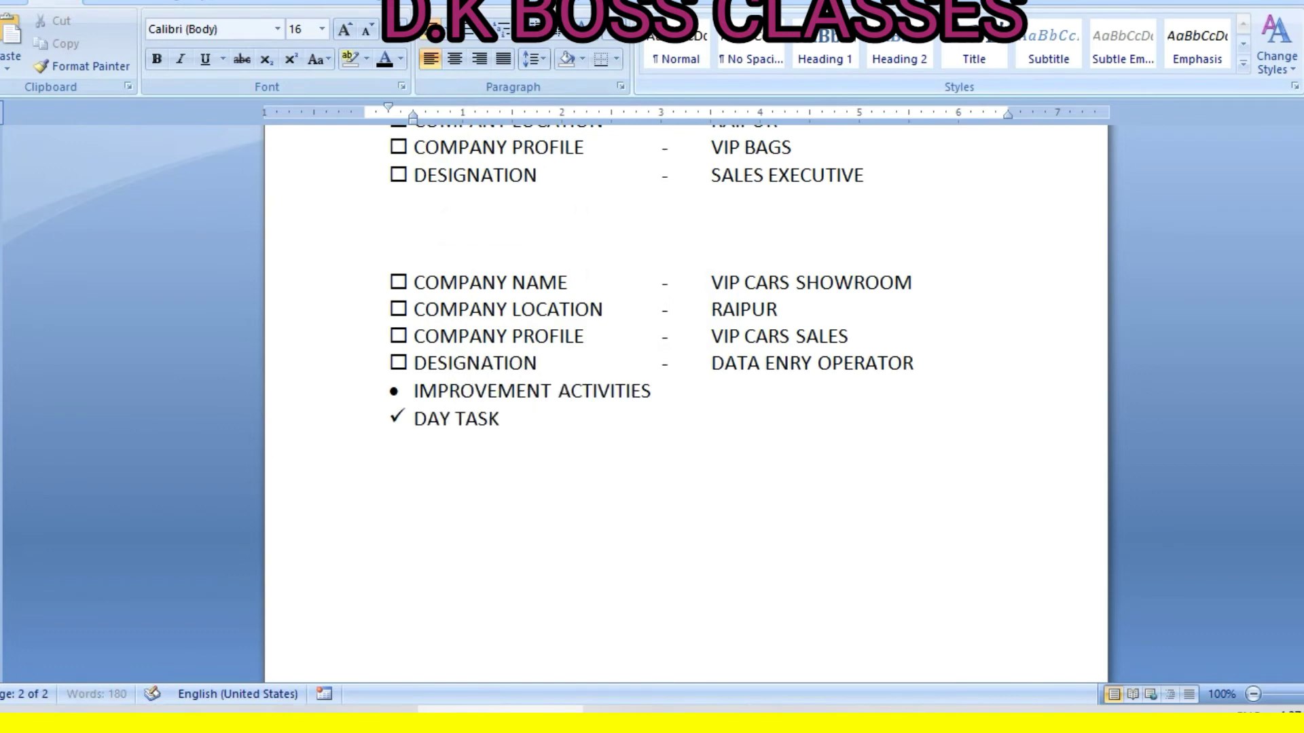
pyautogui.write(' TOBE')
pyautogui.press('BackSpace')
pyautogui.press('BackSpace')
pyautogui.write('BE FINIS')
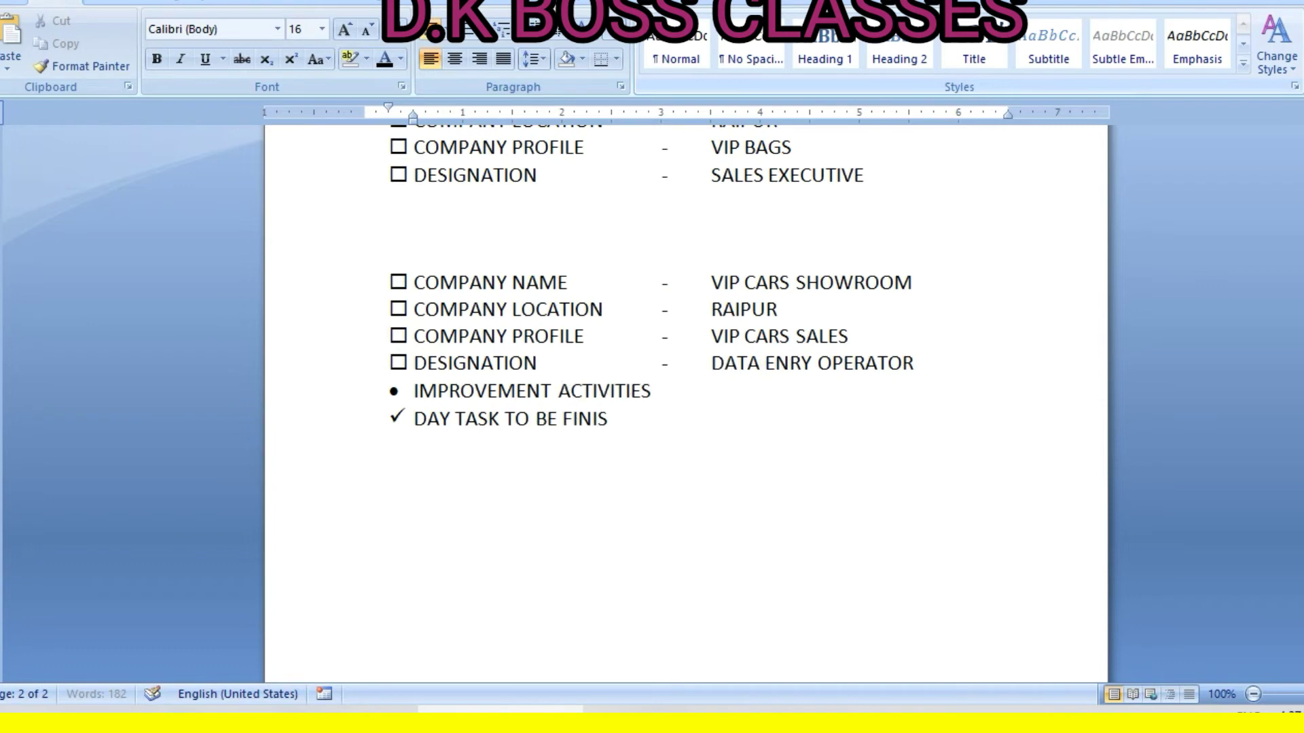
pyautogui.write('H IN A DAY')
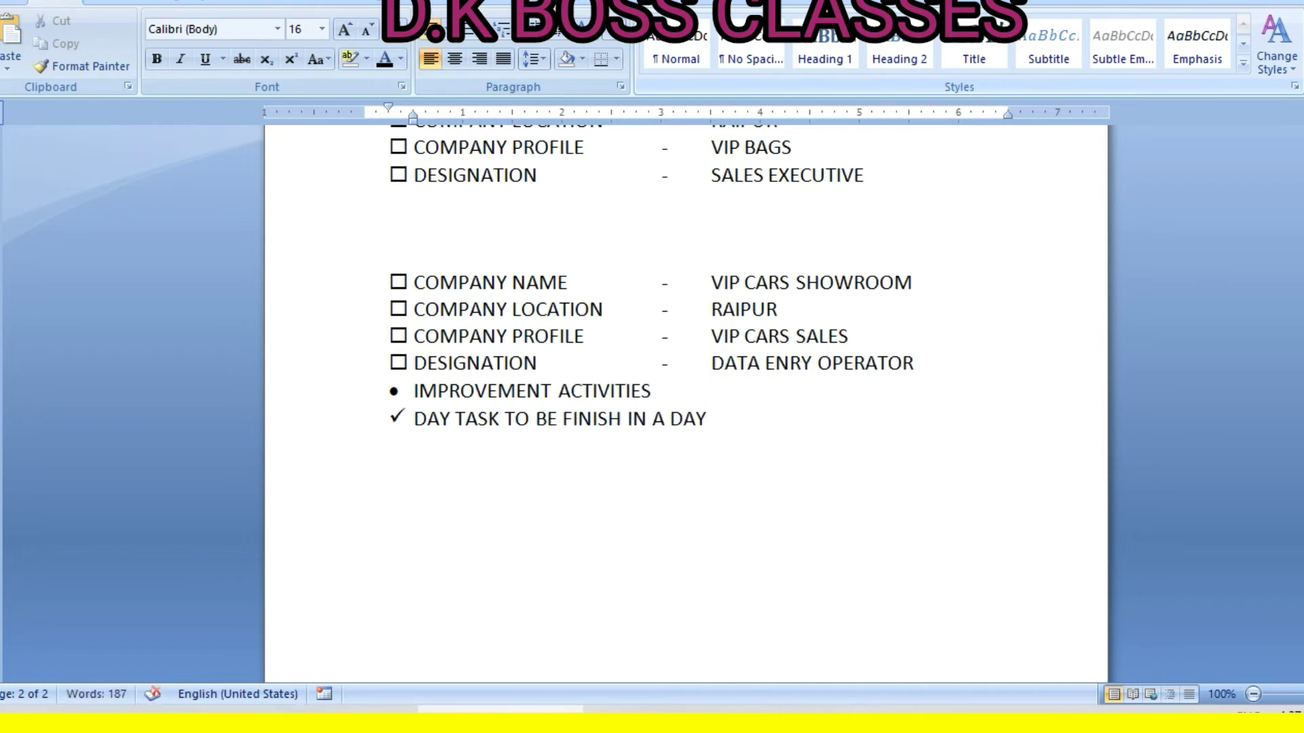
pyautogui.press('Return')
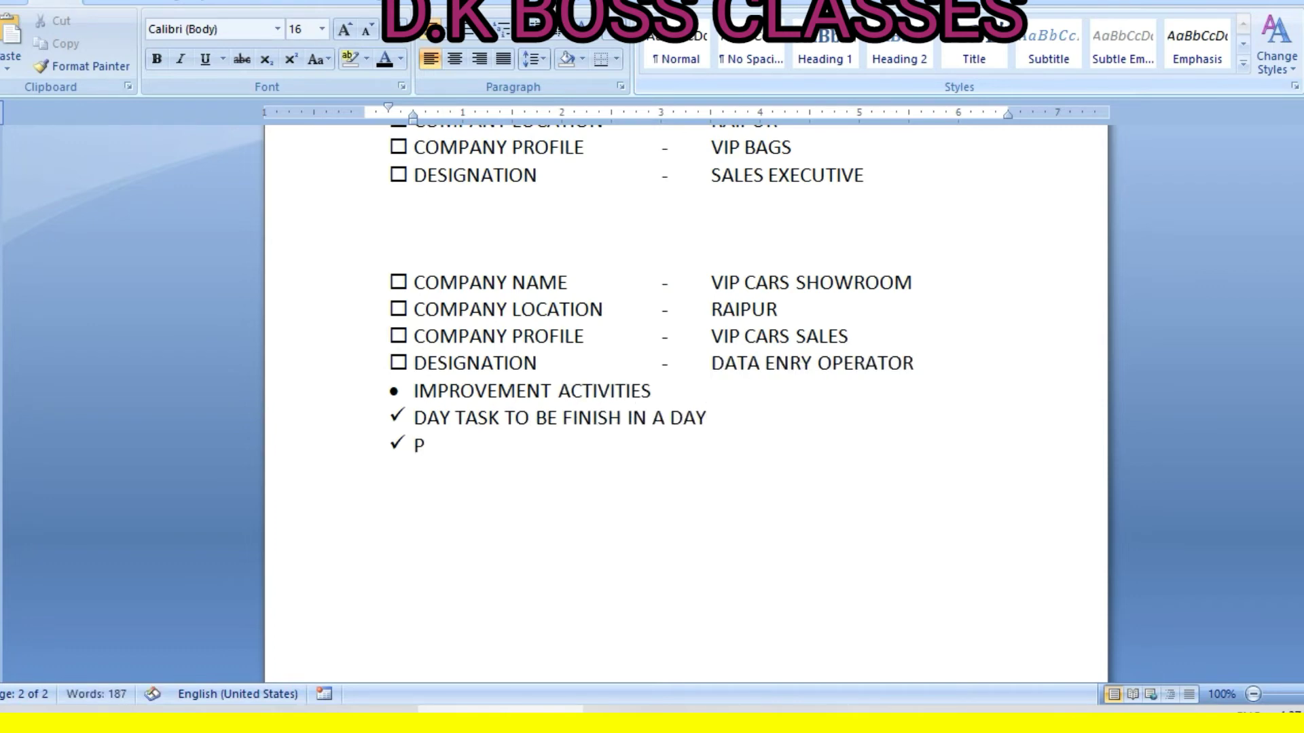
pyautogui.write('PASSION BE')
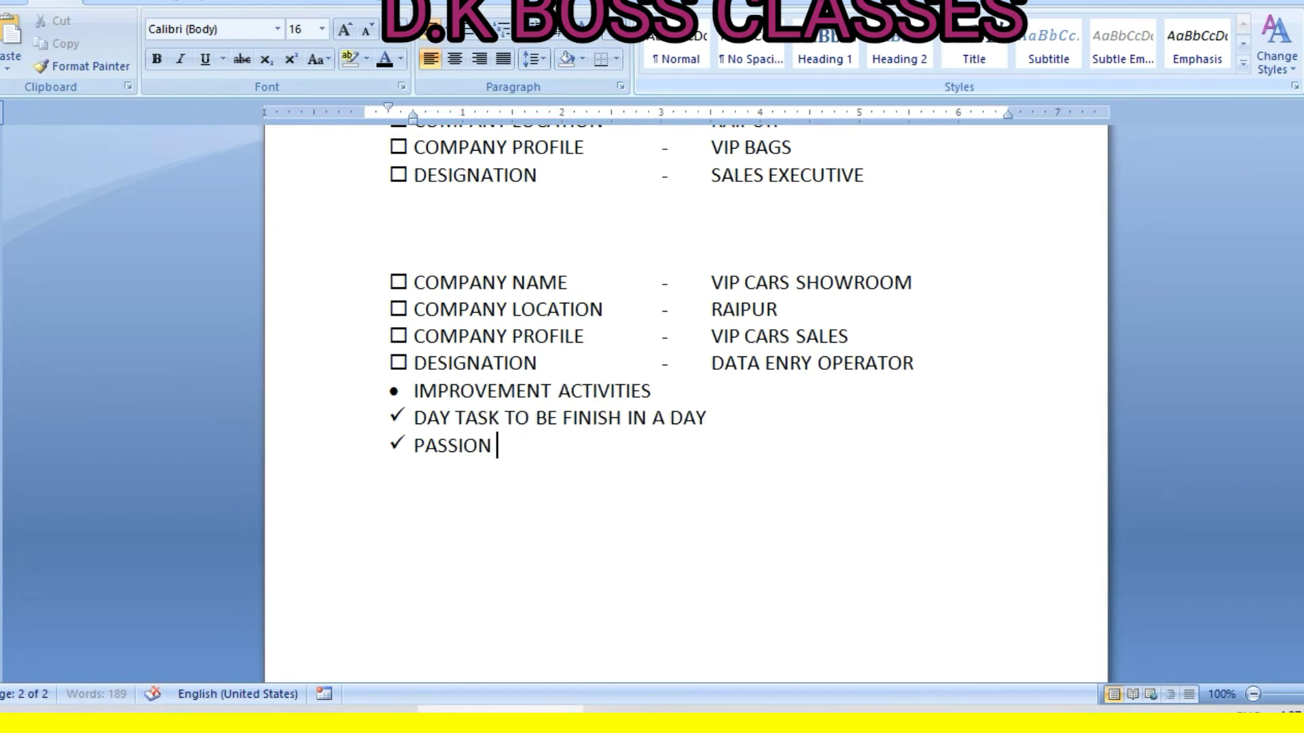
pyautogui.write('YON')
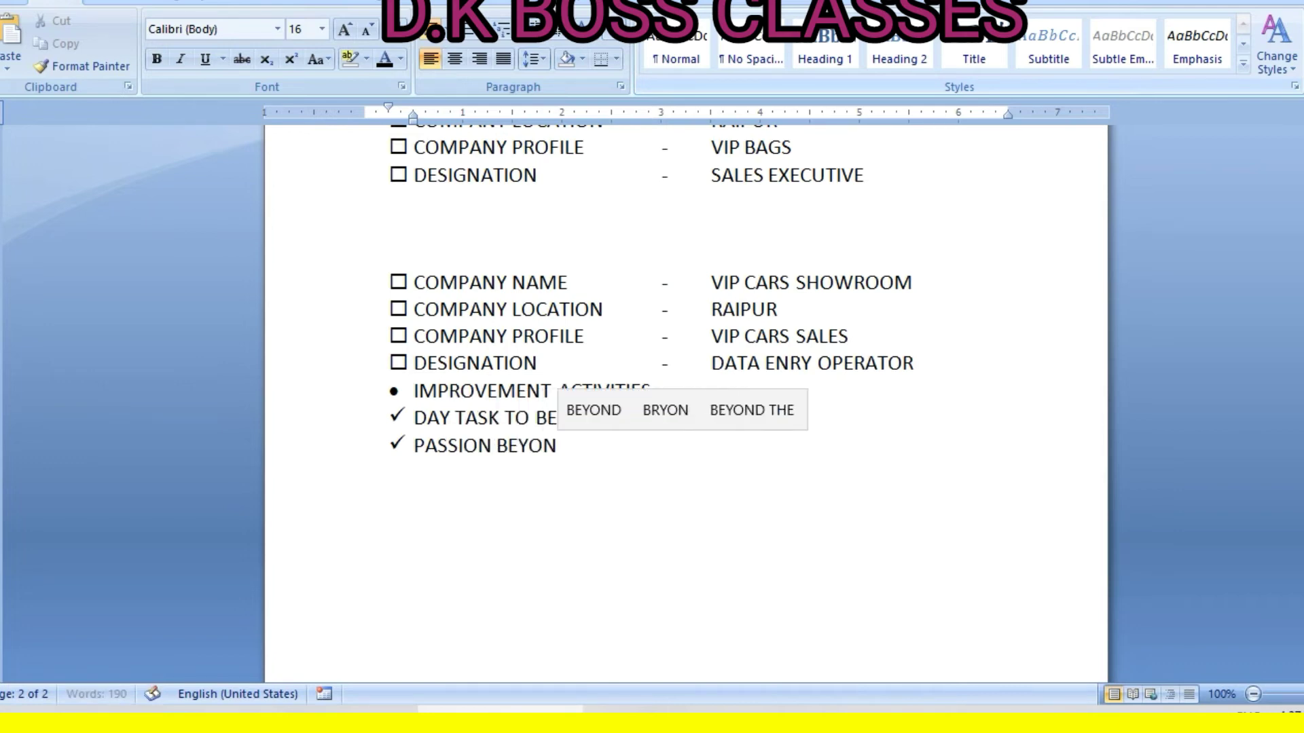
pyautogui.write('D EX')
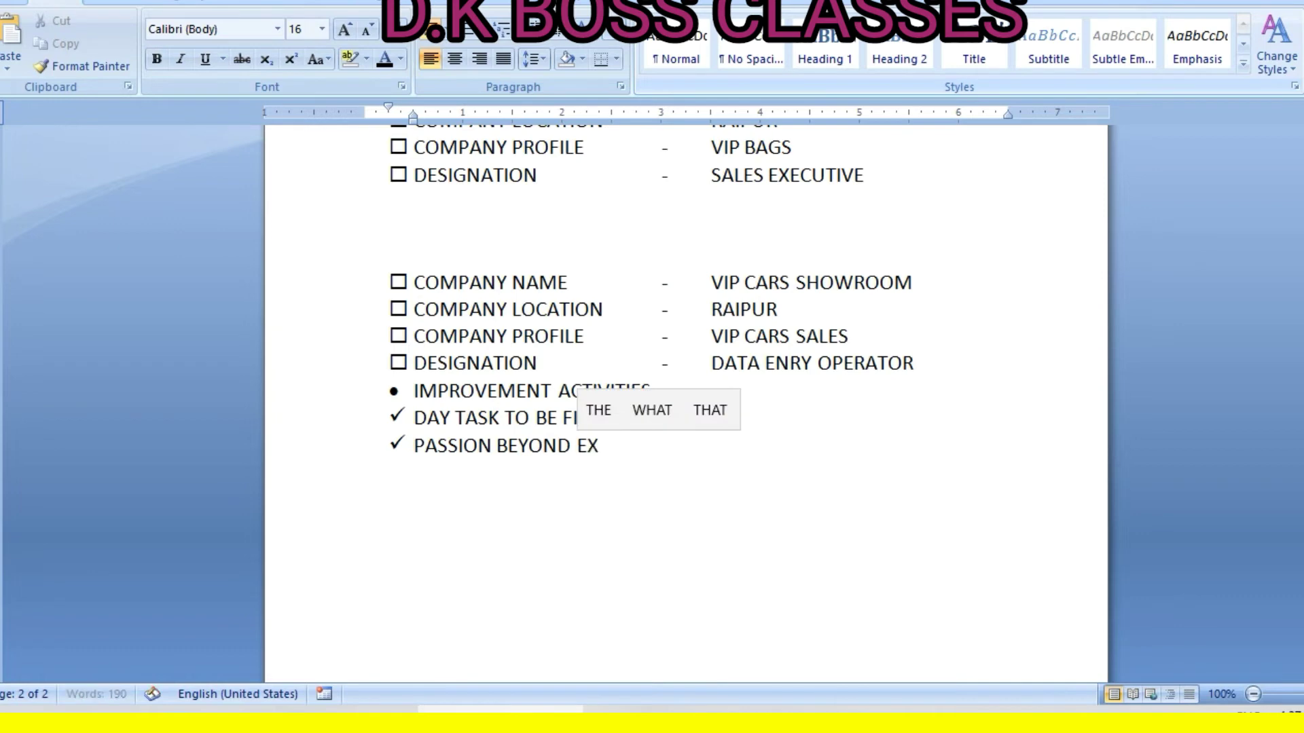
pyautogui.write('CELLENCE.')
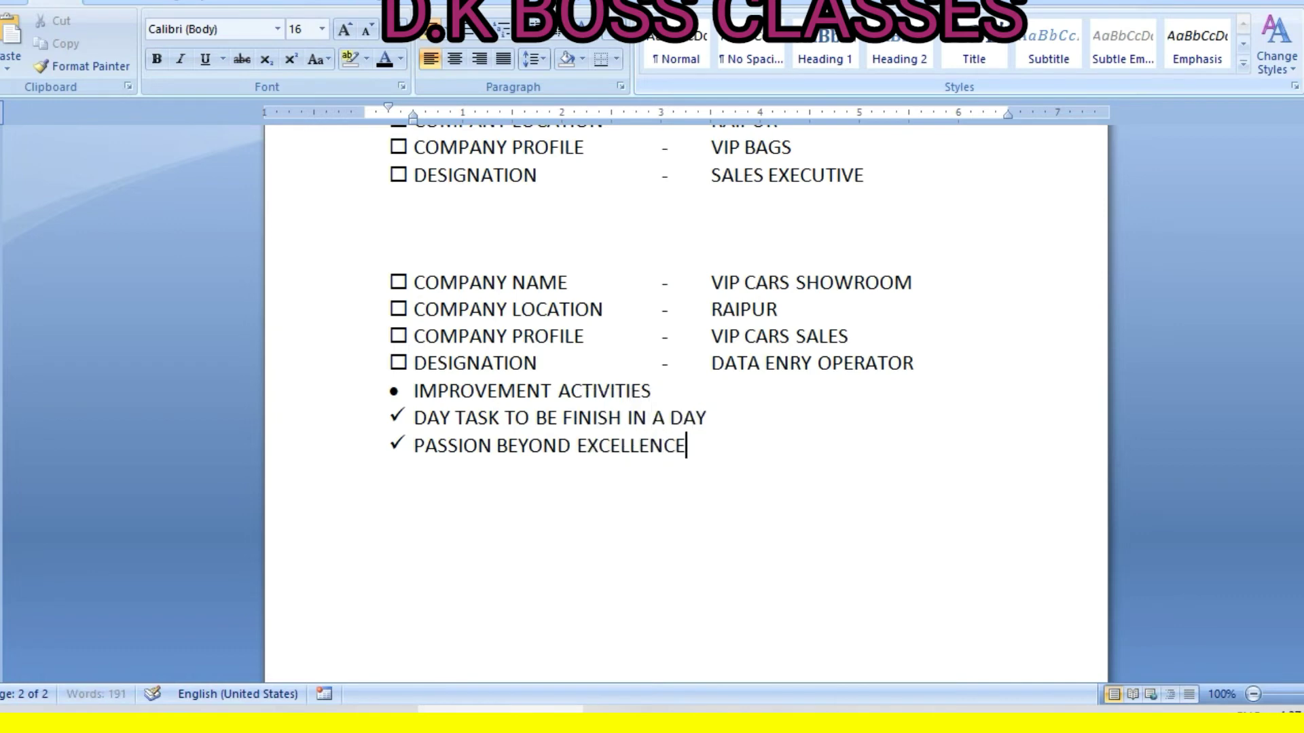
pyautogui.press('Return')
pyautogui.press('BackSpace')
pyautogui.press('BackSpace')
pyautogui.press('BackSpace')
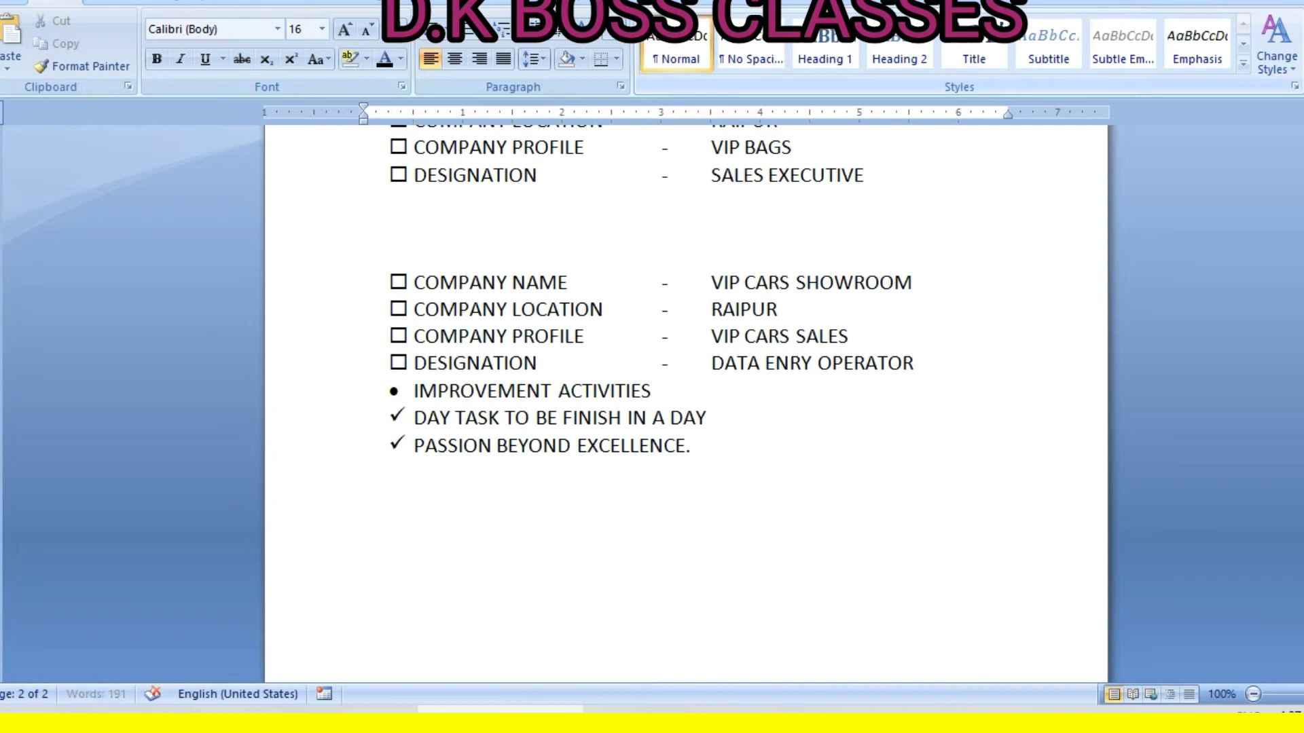
# Type the declaration 'I DO HERE BY DECLARE THAT ALL THE INFORMATION GIVEN ABOVE IS TRUE… AND BELIEF'
pyautogui.write('I DO HE')
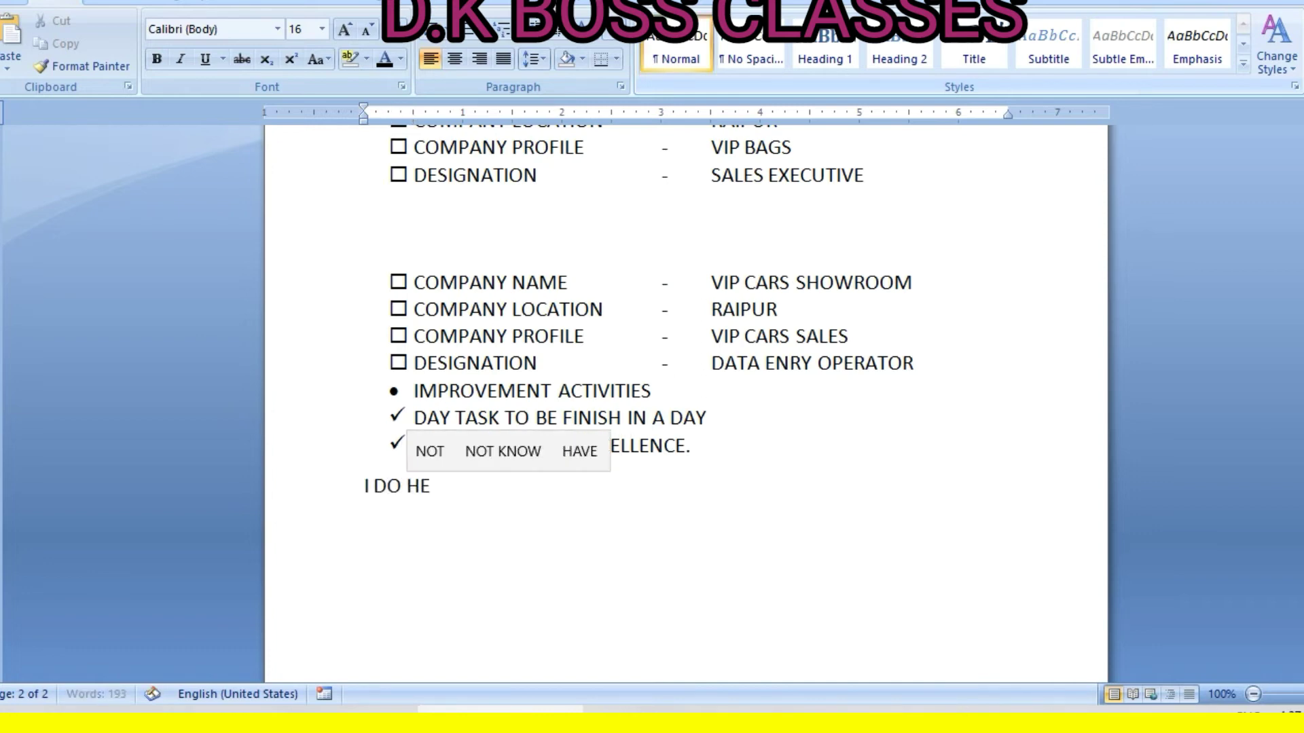
pyautogui.write('RE BY DECL')
pyautogui.press('BackSpace')
pyautogui.press('BackSpace')
pyautogui.write('DECL')
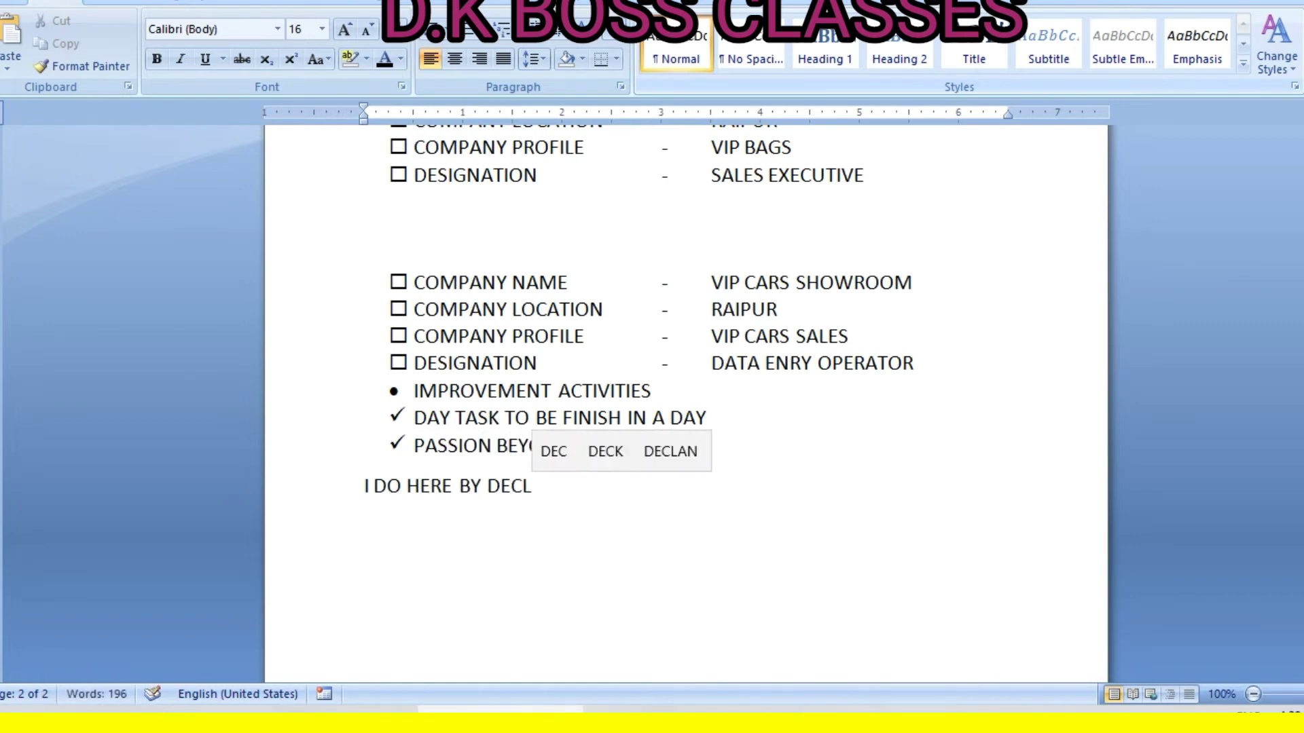
pyautogui.write('ARE TYHA')
pyautogui.press('BackSpace')
pyautogui.press('BackSpace')
pyautogui.press('BackSpace')
pyautogui.press('BackSpace')
pyautogui.write('HAT ALL THE ')
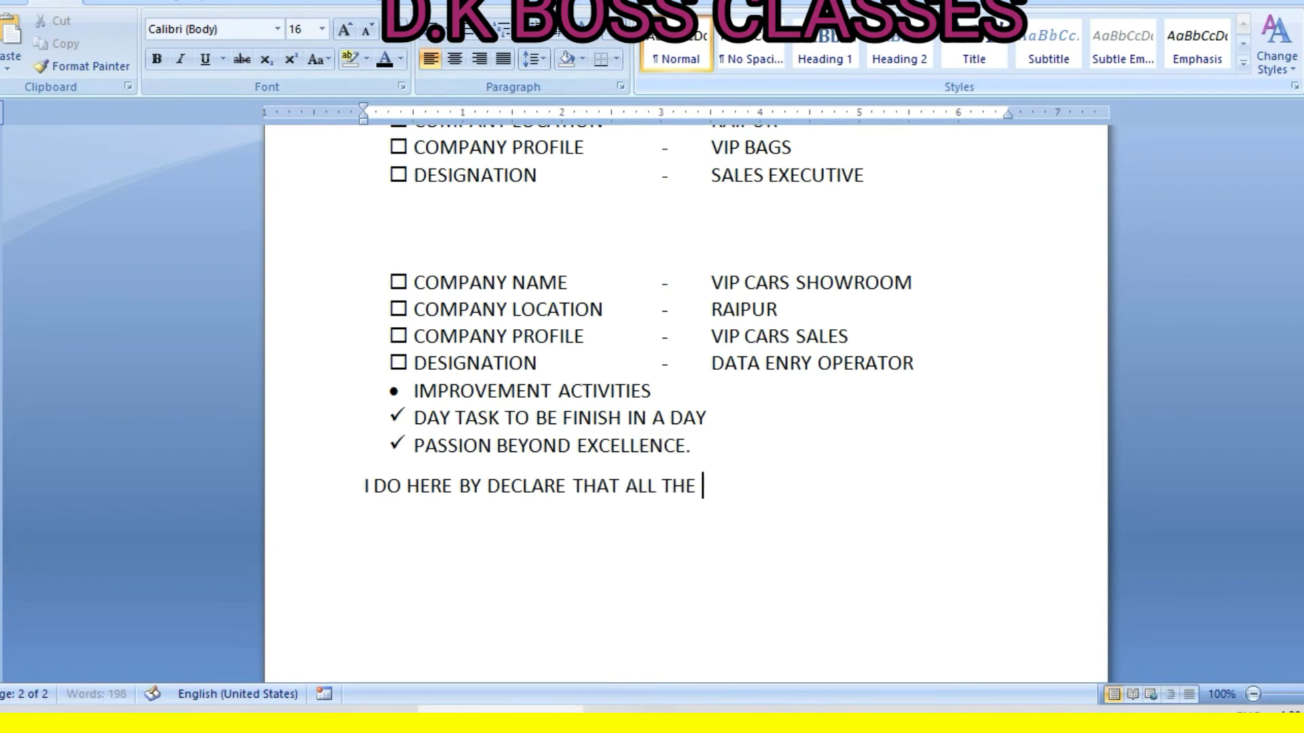
pyautogui.write('INFORMATOIN')
pyautogui.press('BackSpace')
pyautogui.press('BackSpace')
pyautogui.press('BackSpace')
pyautogui.write('ION')
pyautogui.press('BackSpace')
pyautogui.press('BackSpace')
pyautogui.press('BackSpace')
pyautogui.write('ION ')
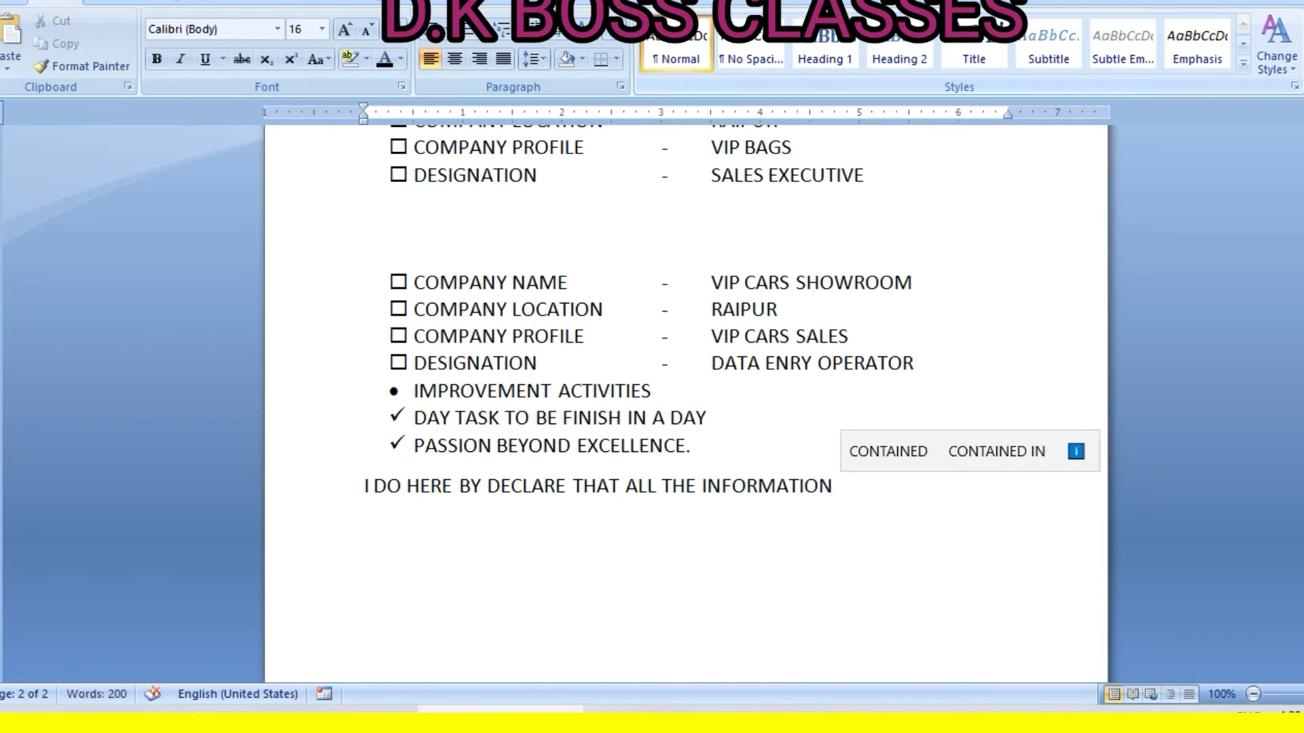
pyautogui.write('GIVEN ABOVE IS TRUE T')
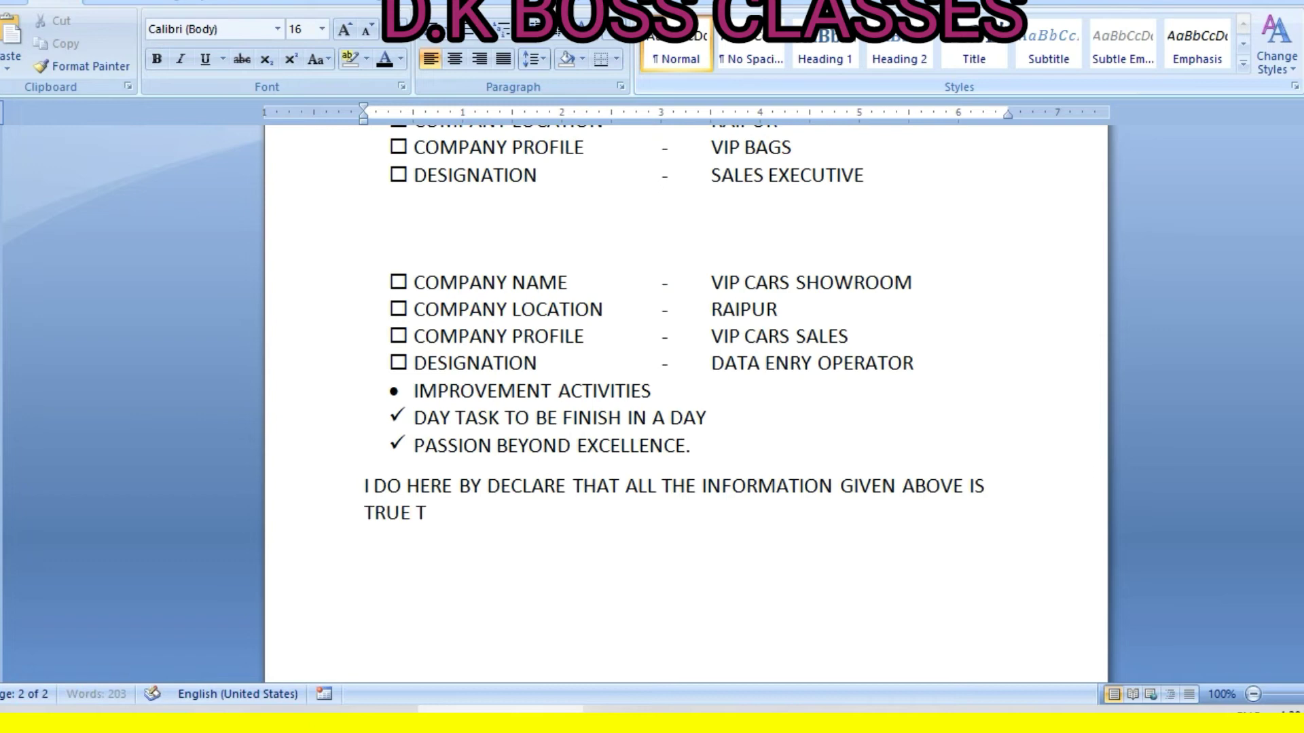
pyautogui.write('O BEST OF MY KNOWLED')
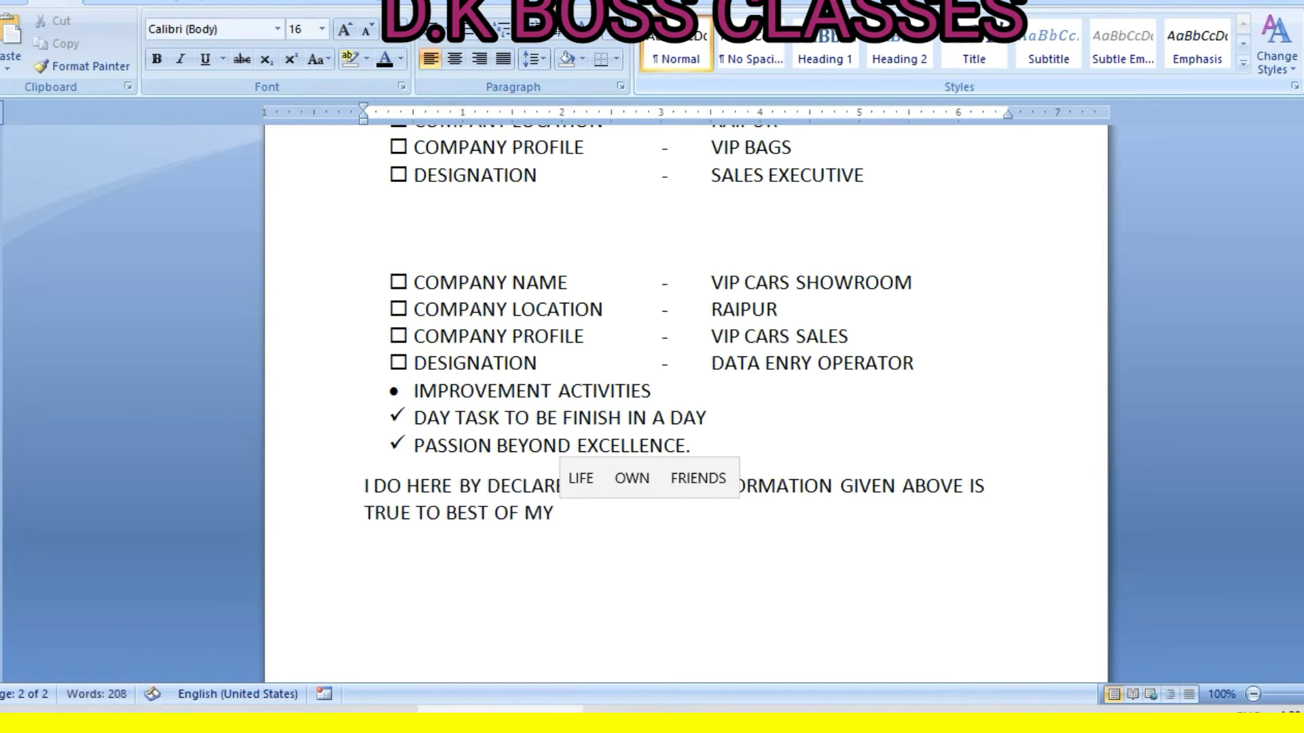
pyautogui.write('GE')
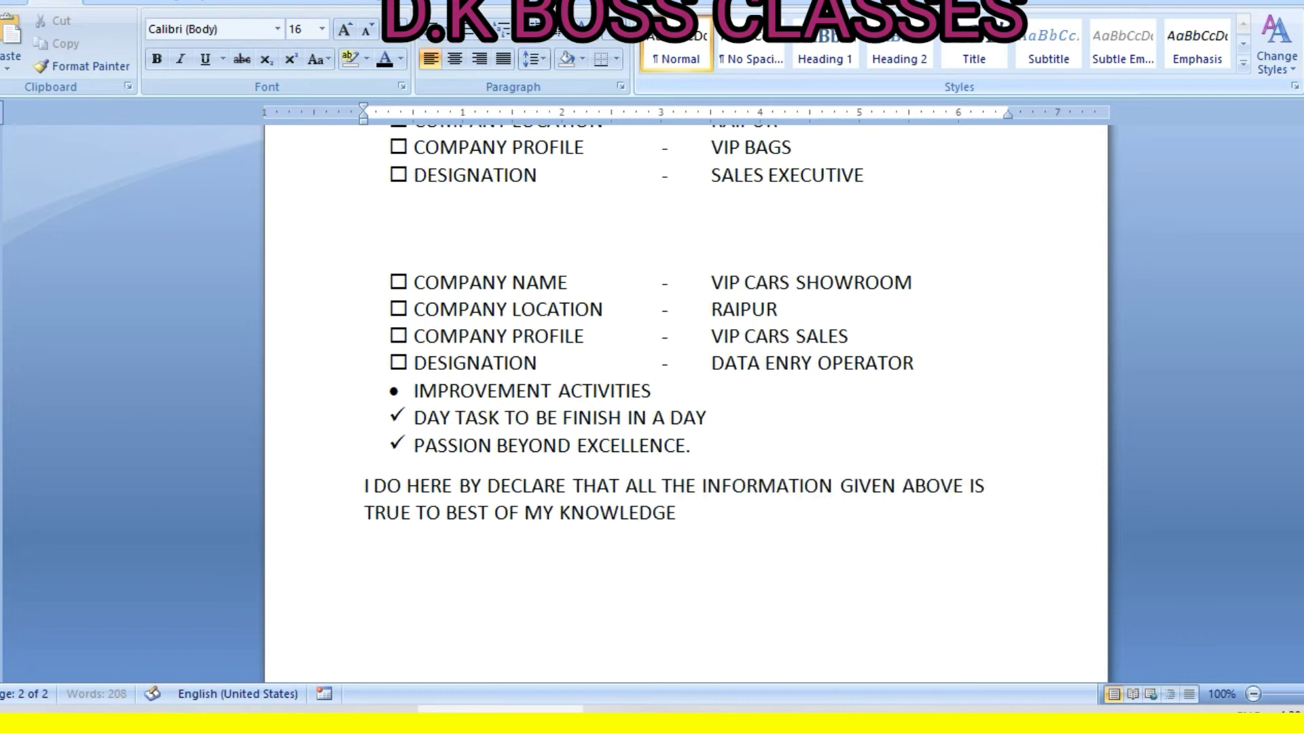
pyautogui.write(' AND BELIEF.....')
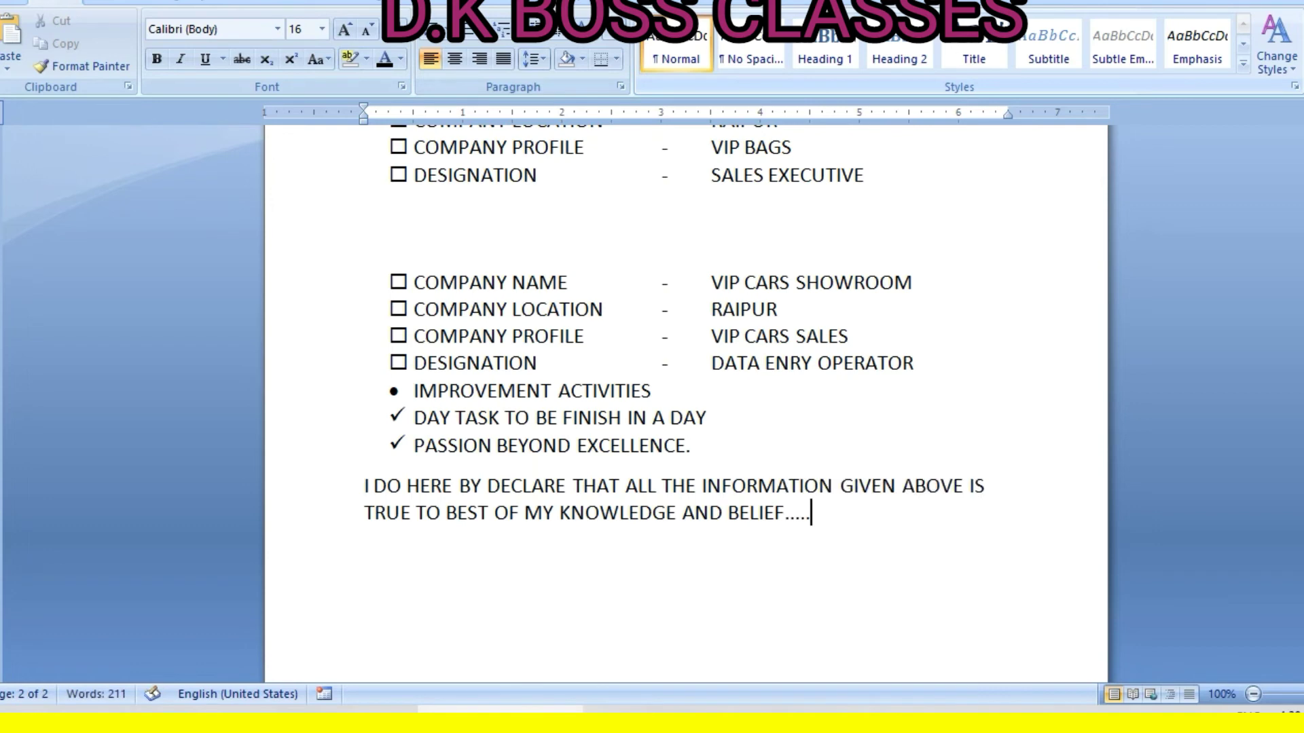
# Add a 'DATE:' line and a 'PLACE' line below the declaration
pyautogui.press('Return')
pyautogui.write('DATE')
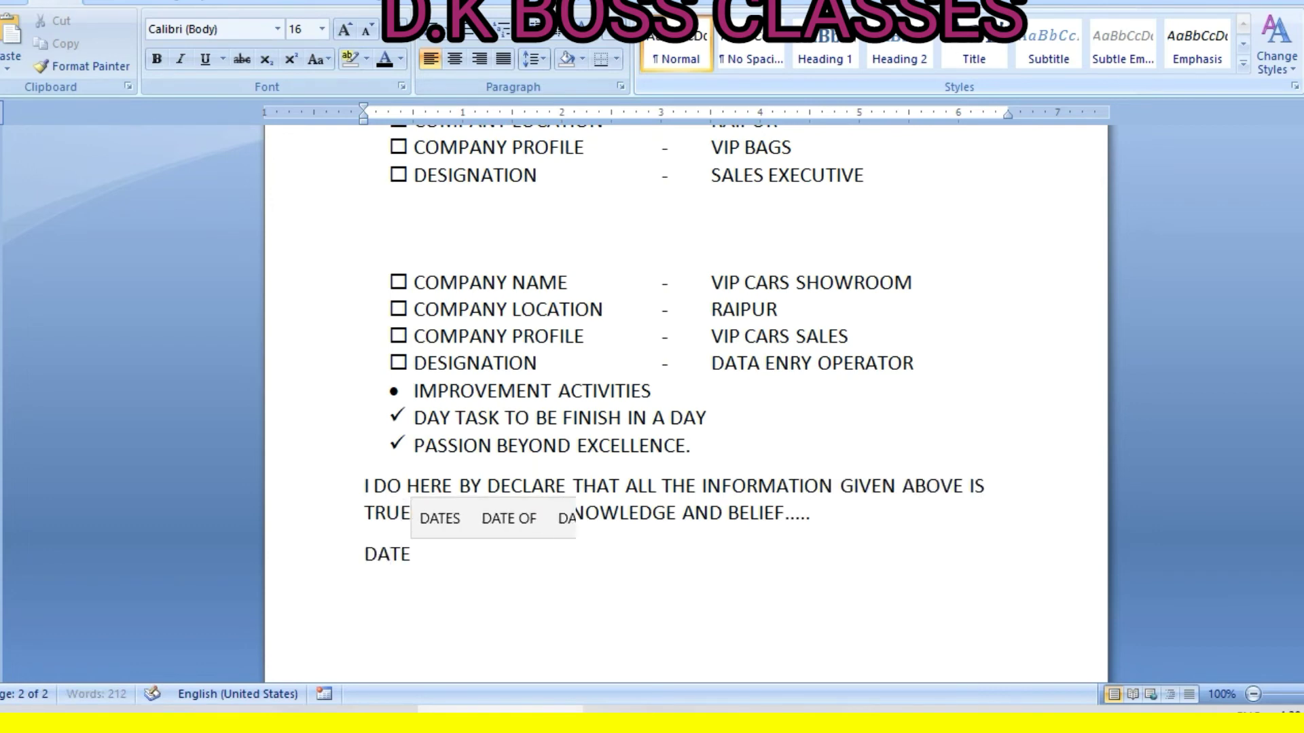
pyautogui.write(':')
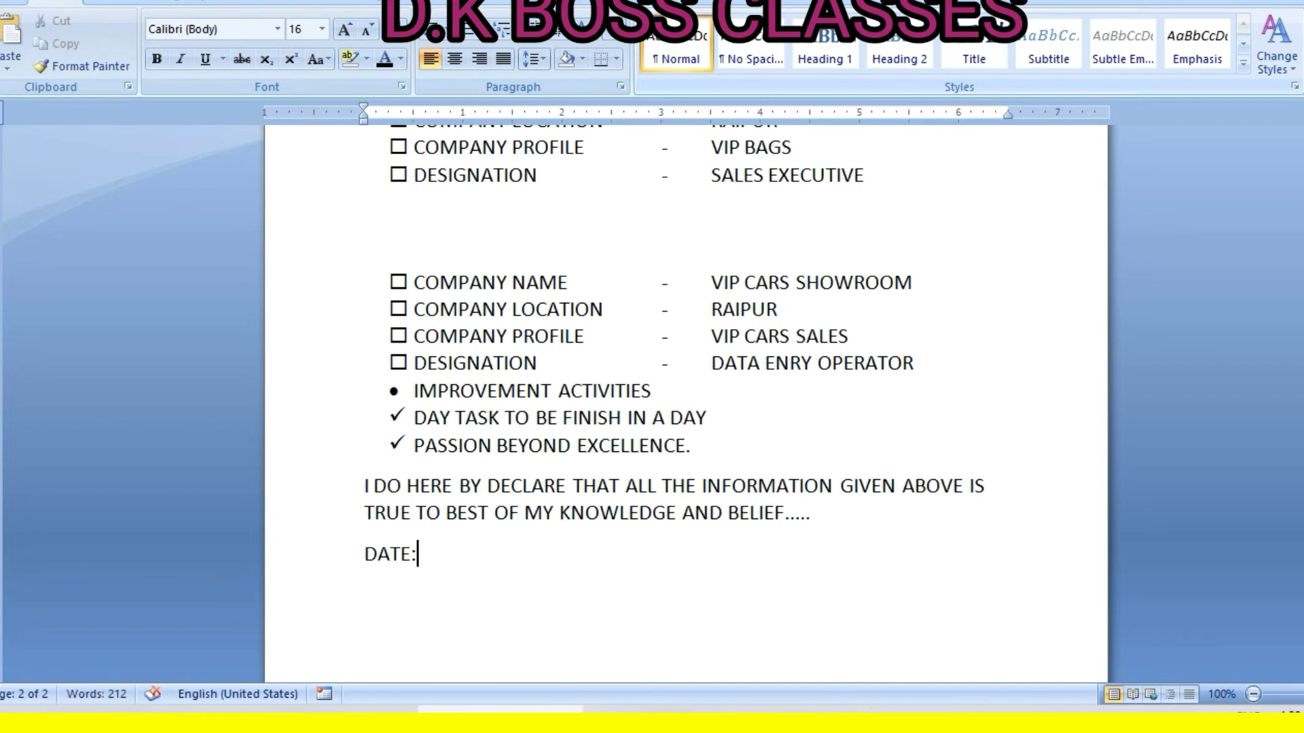
pyautogui.press('Return')
pyautogui.write('PLACE')
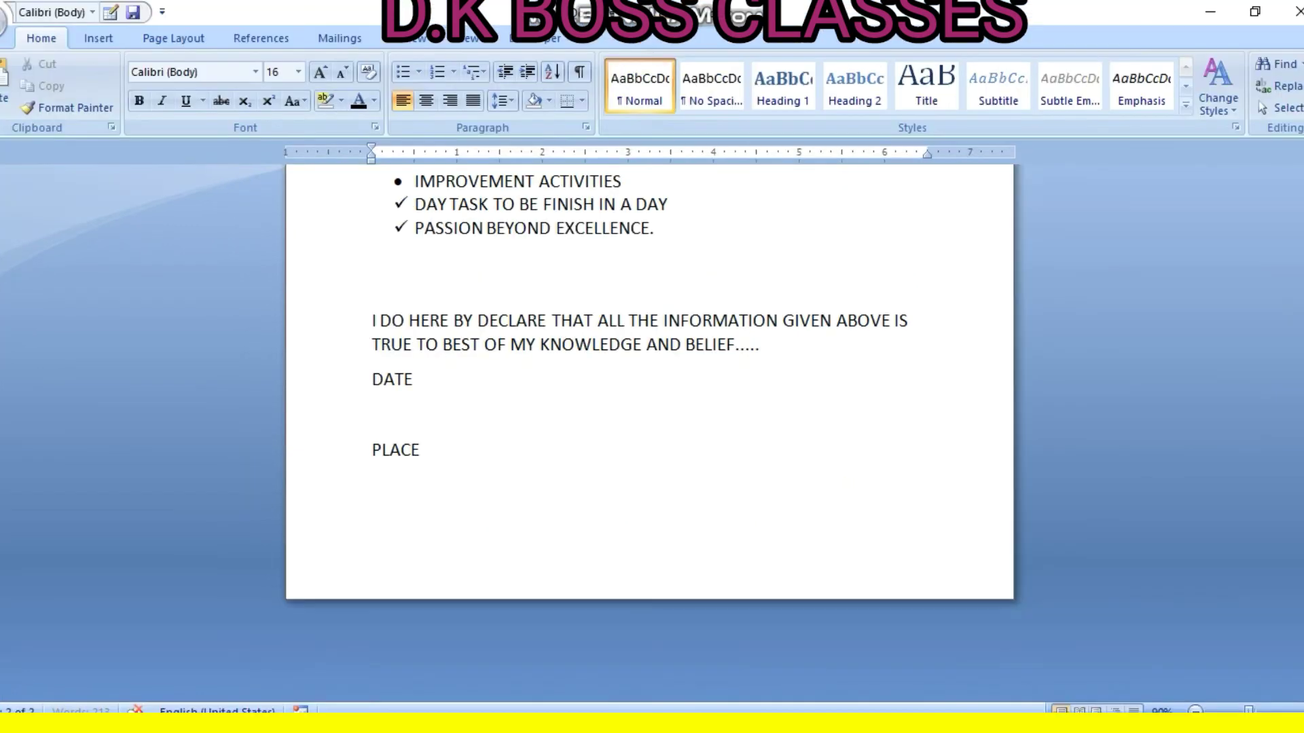
# Tab across the PLACE line and type 'signature' at its right end
pyautogui.press('Tab')
pyautogui.press('Tab')
pyautogui.press('Tab')
pyautogui.press('Tab')
pyautogui.press('Tab')
pyautogui.press('Tab')
pyautogui.press('Tab')
pyautogui.press('Tab')
pyautogui.press('Tab')
pyautogui.write('signature')
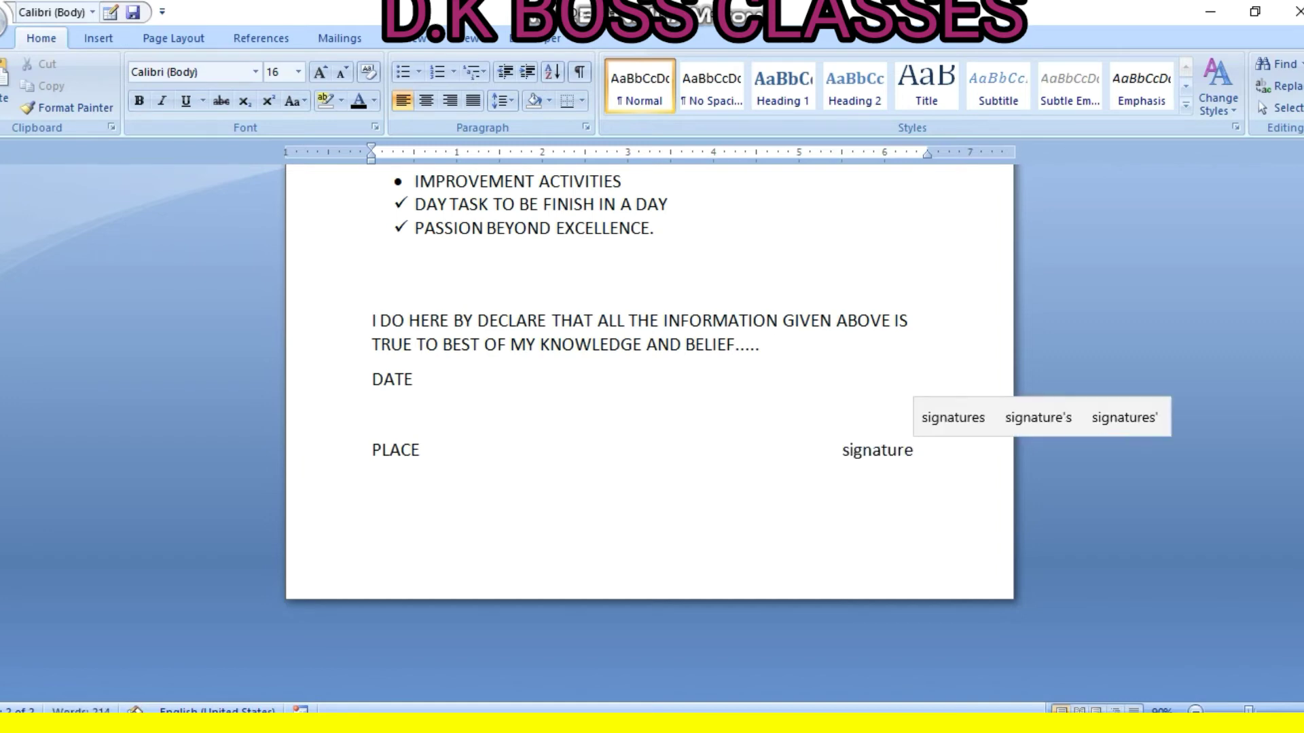
pyautogui.click(672, 471)
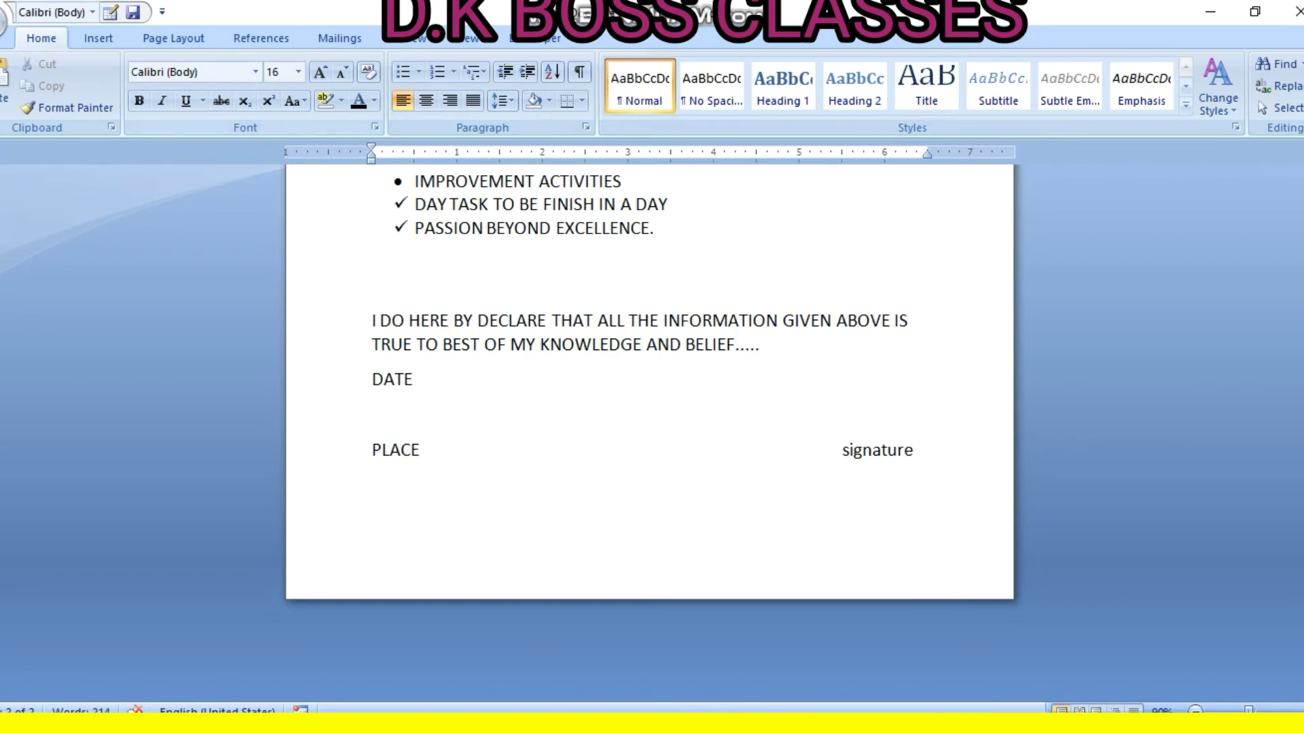
# Draw a short straight line shape above the word signature
pyautogui.click(98, 38)
pyautogui.click(267, 85)
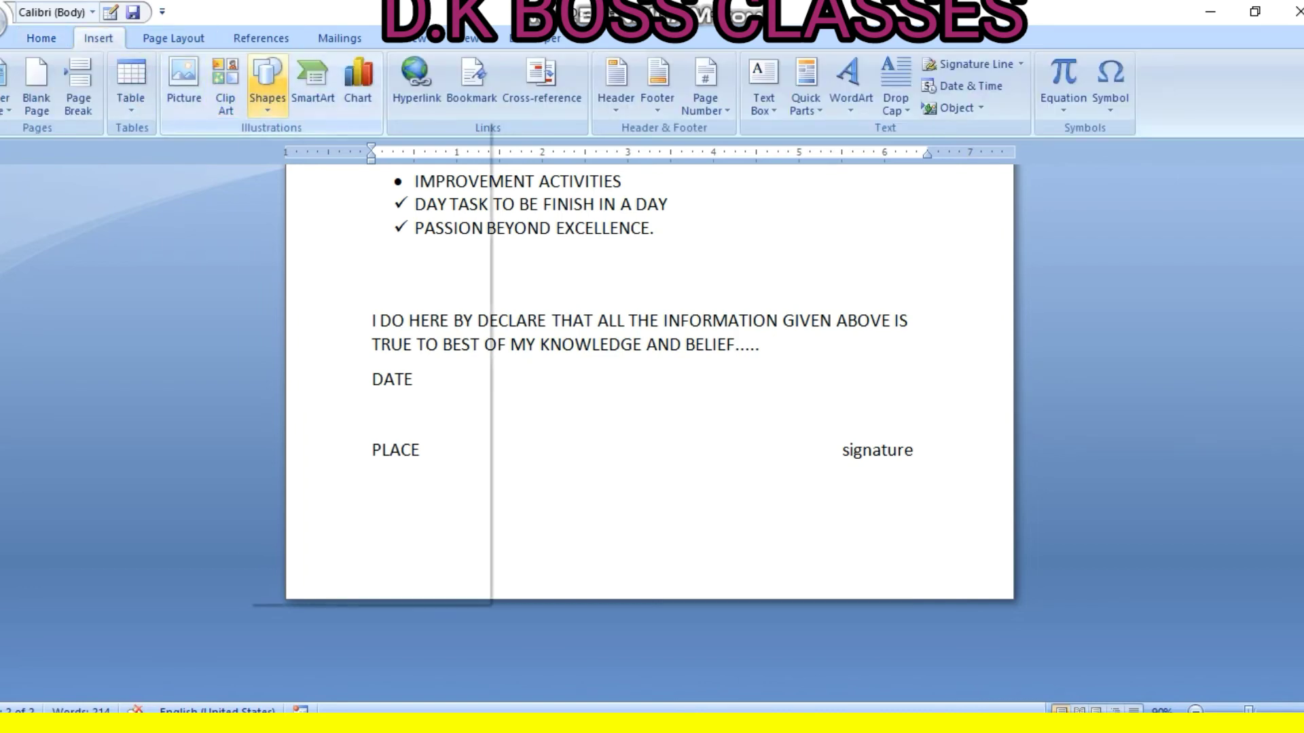
pyautogui.click(279, 150)
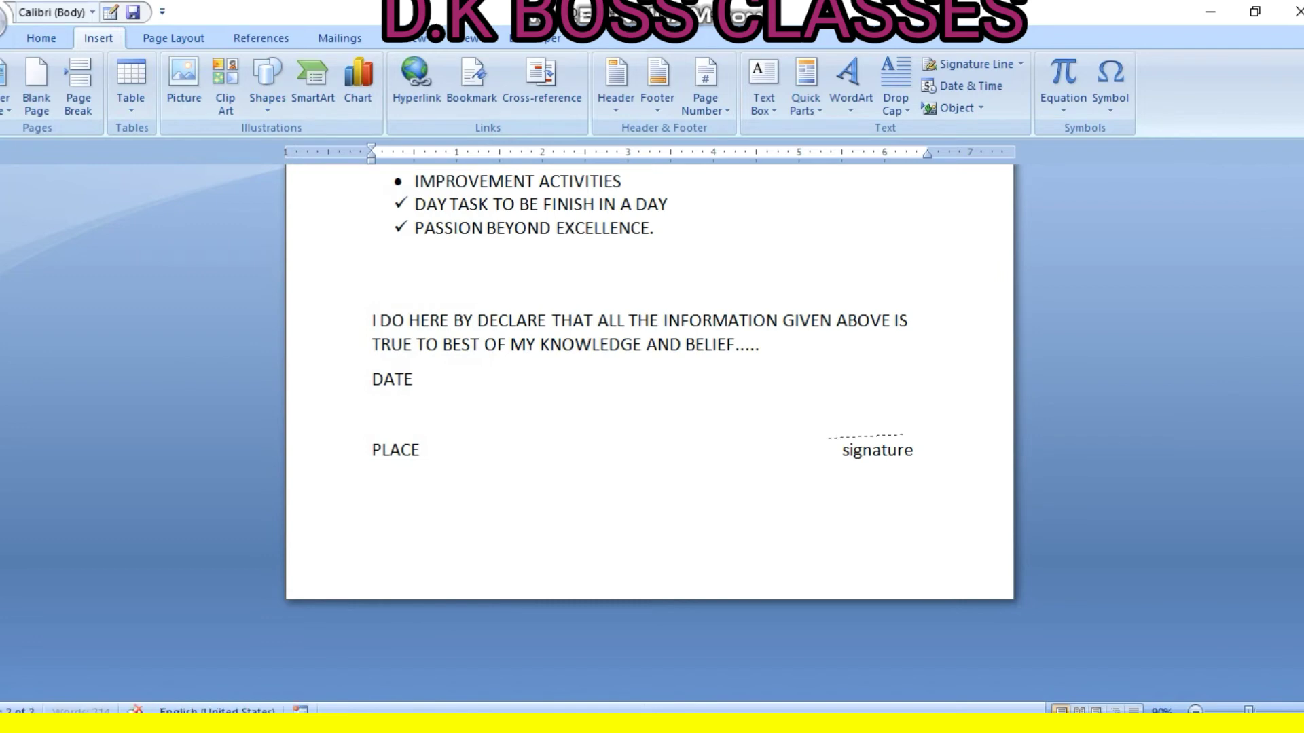
pyautogui.moveTo(910, 432); pyautogui.dragTo(921, 432)
pyautogui.moveTo(920, 432); pyautogui.dragTo(930, 434)
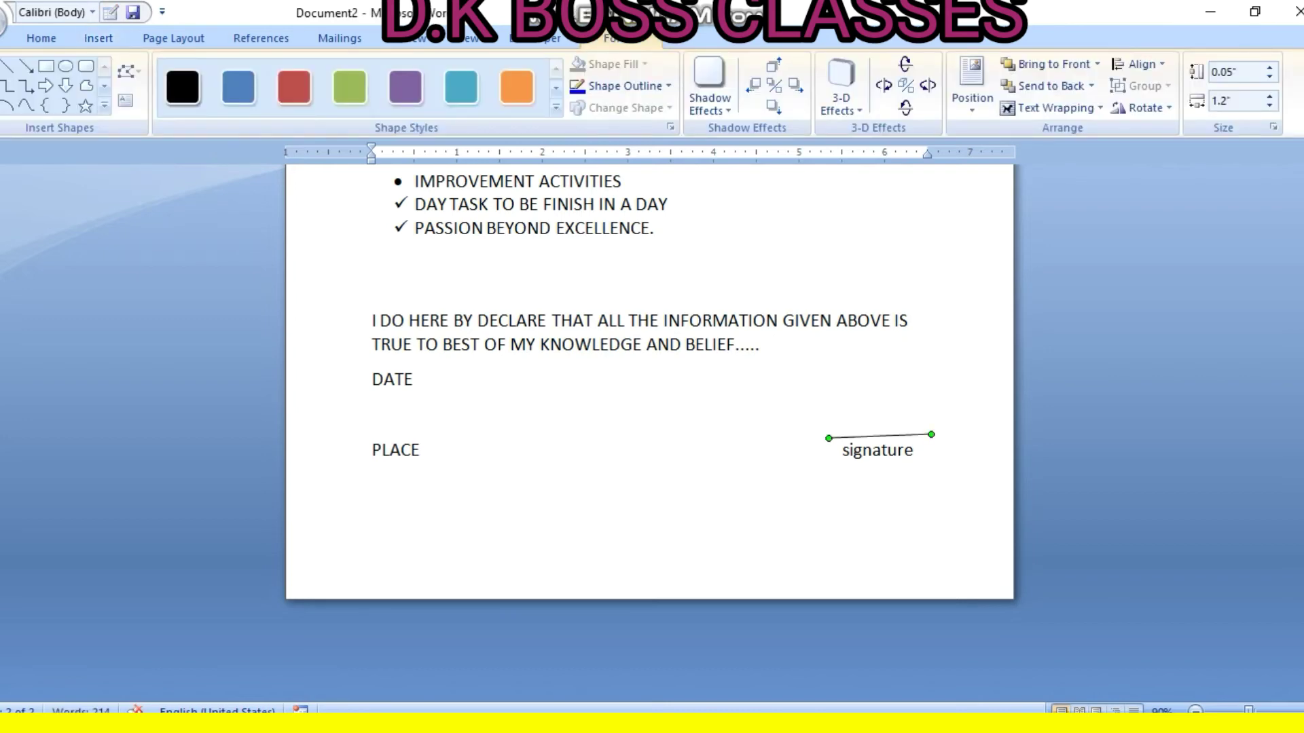
pyautogui.click(801, 472)
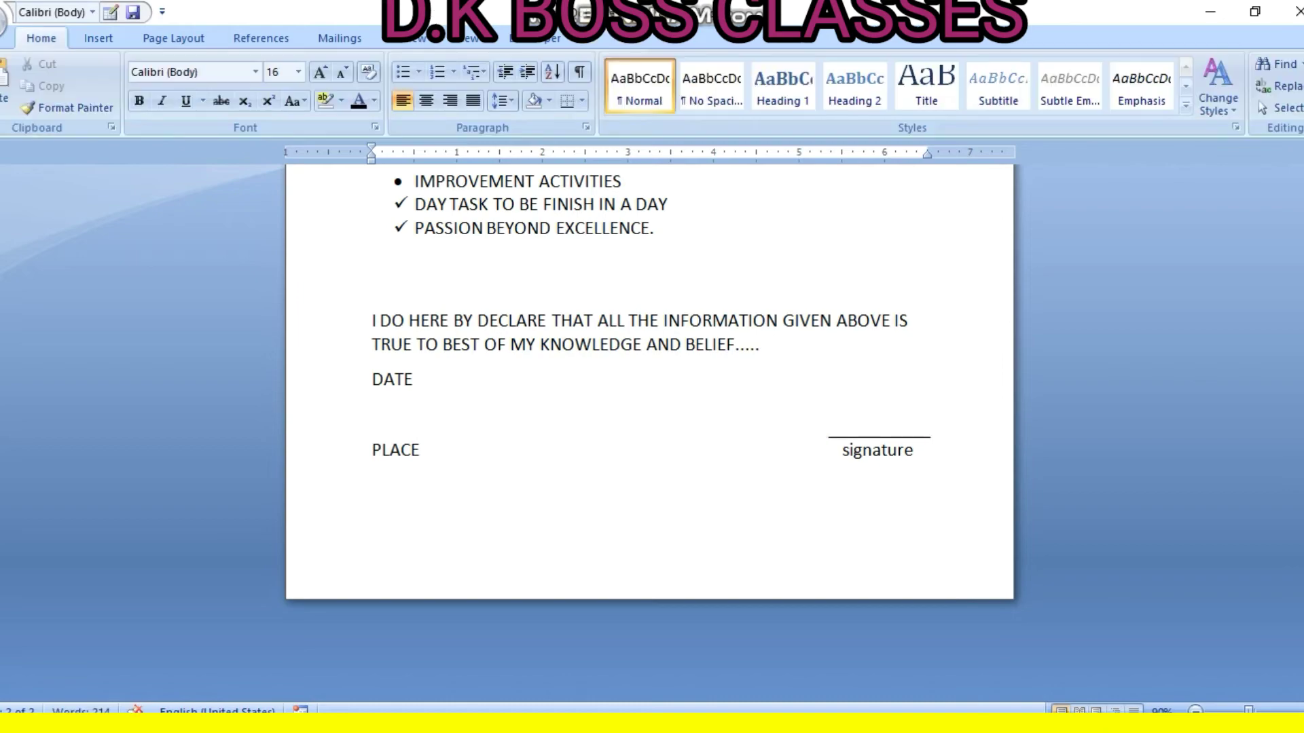
# Remove the indent before 'Intend to build' so the career objectives paragraph starts at the margin
pyautogui.scroll(20, 649, 435)
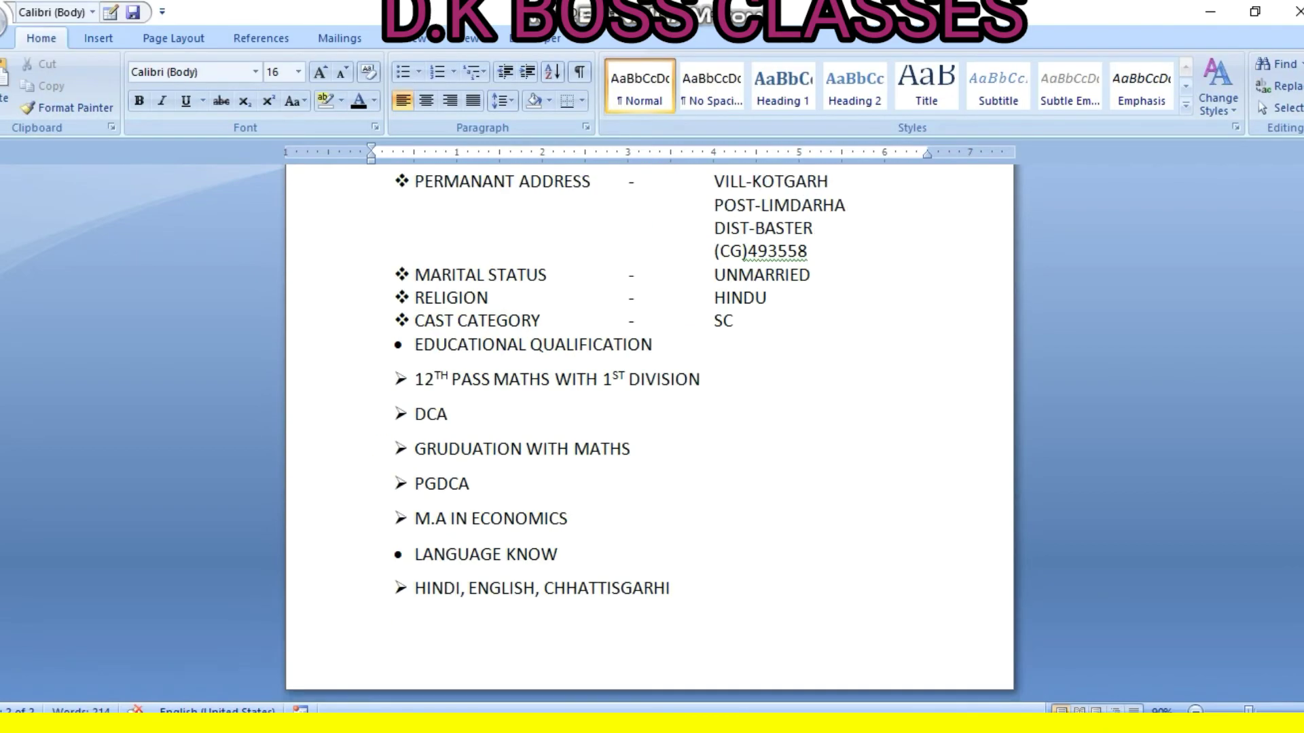
pyautogui.scroll(1, 649, 435)
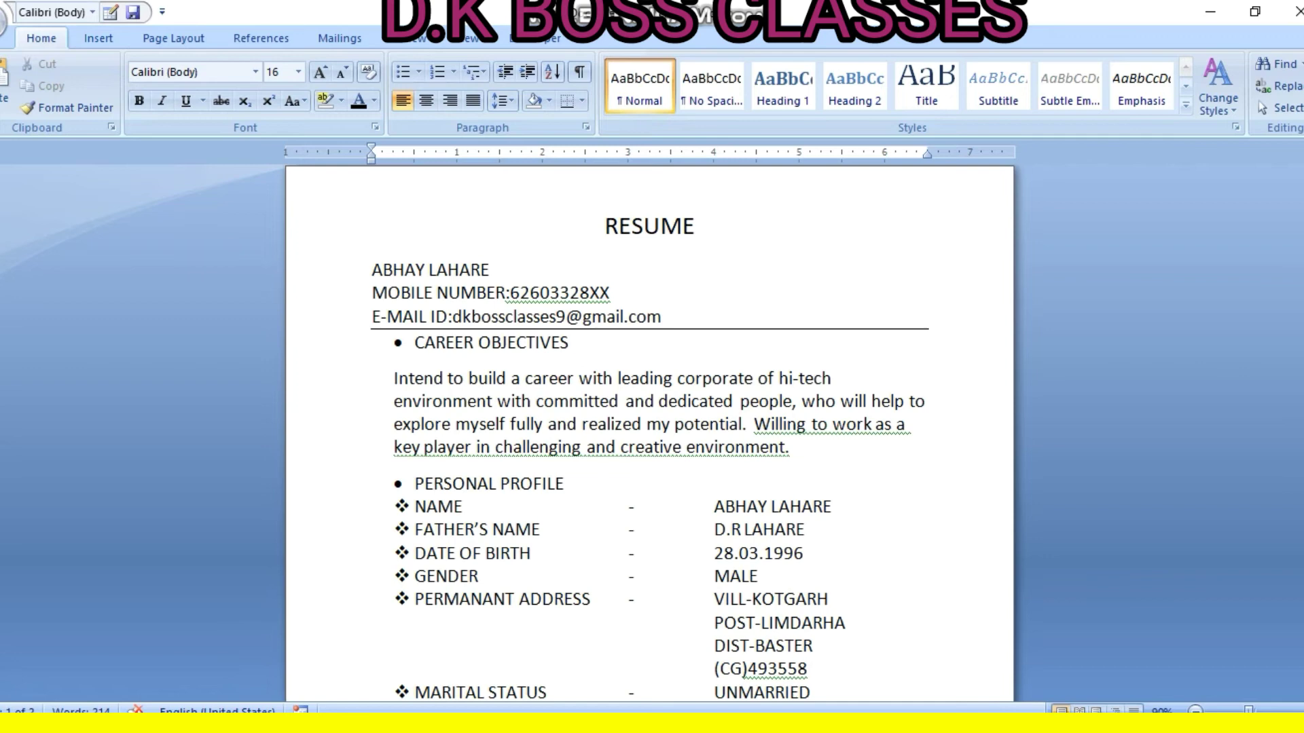
pyautogui.moveTo(398, 344)
pyautogui.mouseDown()
pyautogui.moveTo(411, 344)
pyautogui.moveTo(373, 343)
pyautogui.mouseUp()
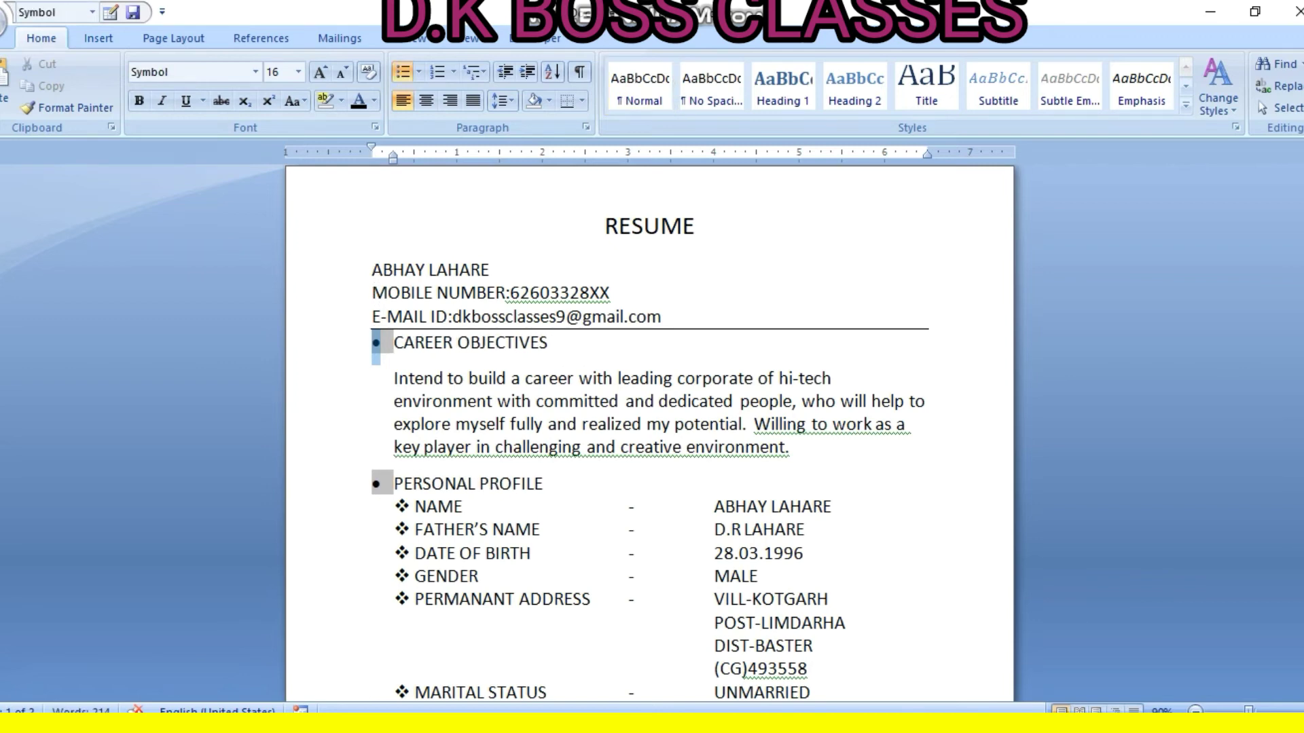
pyautogui.click(395, 378)
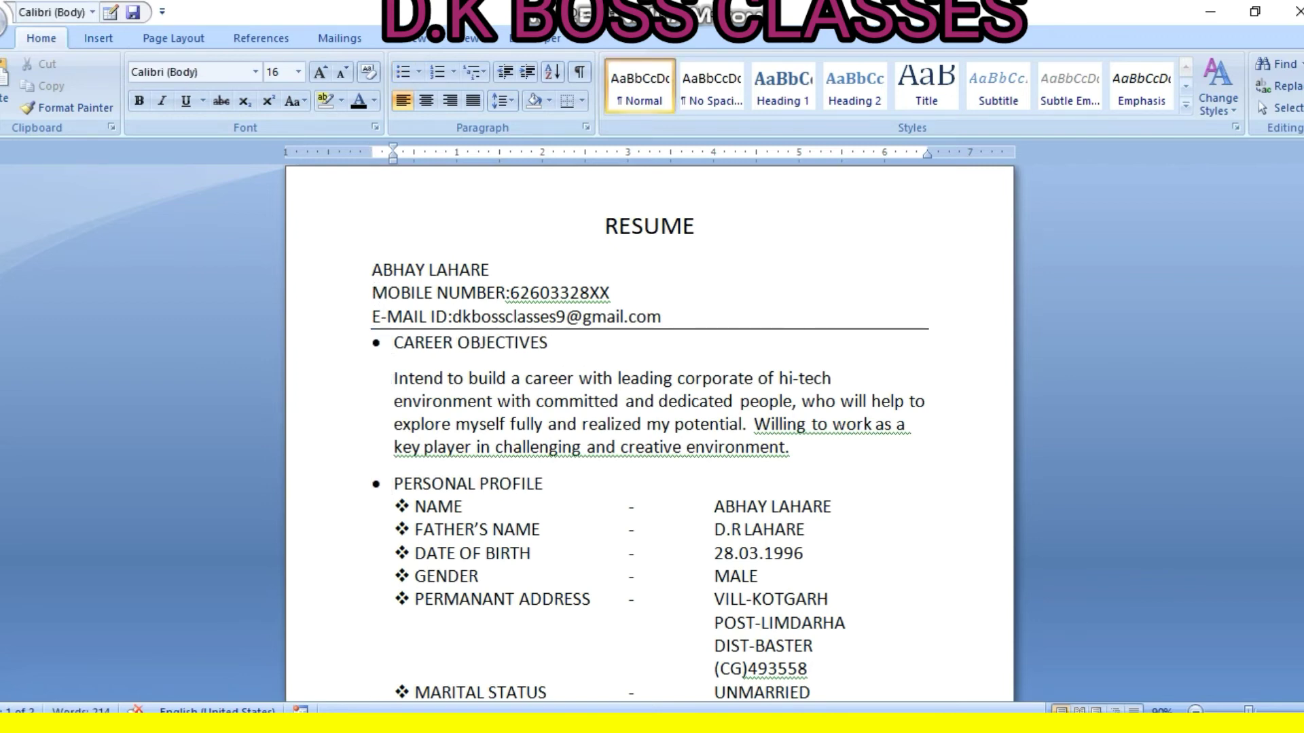
pyautogui.press('BackSpace')
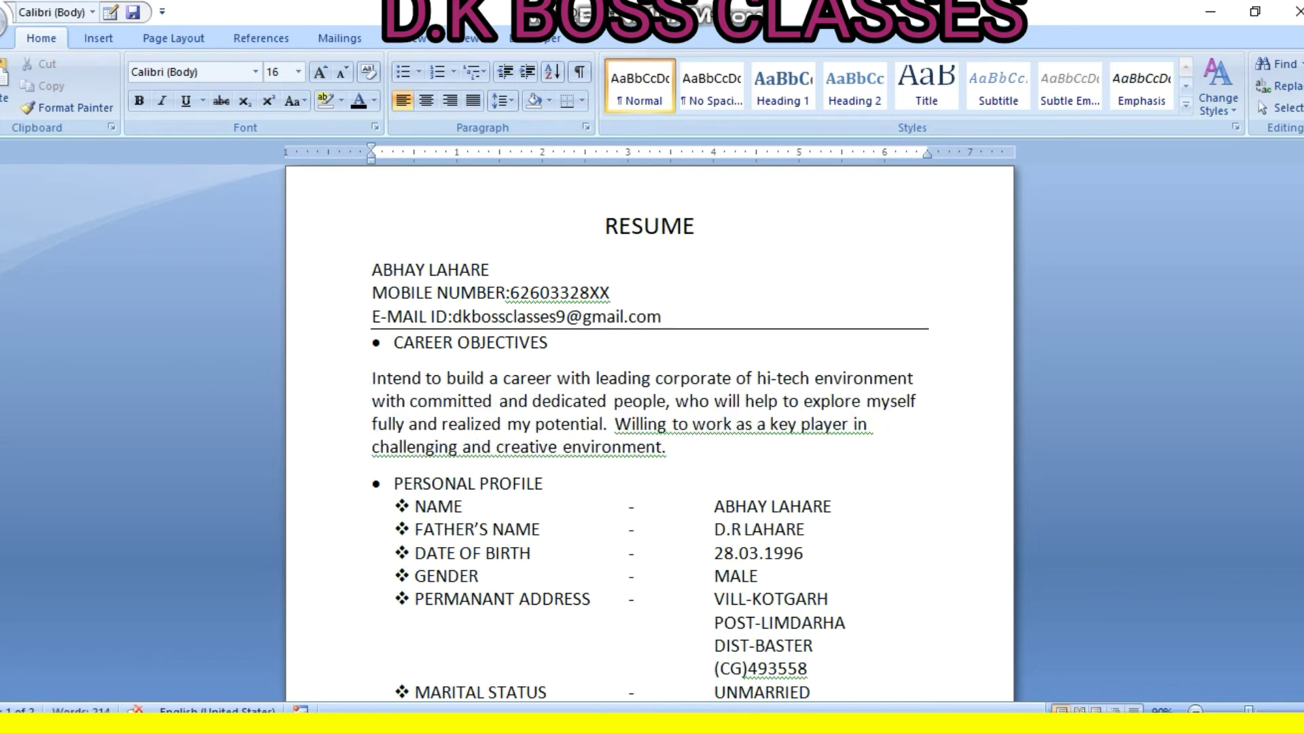
pyautogui.scroll(-1, 649, 434)
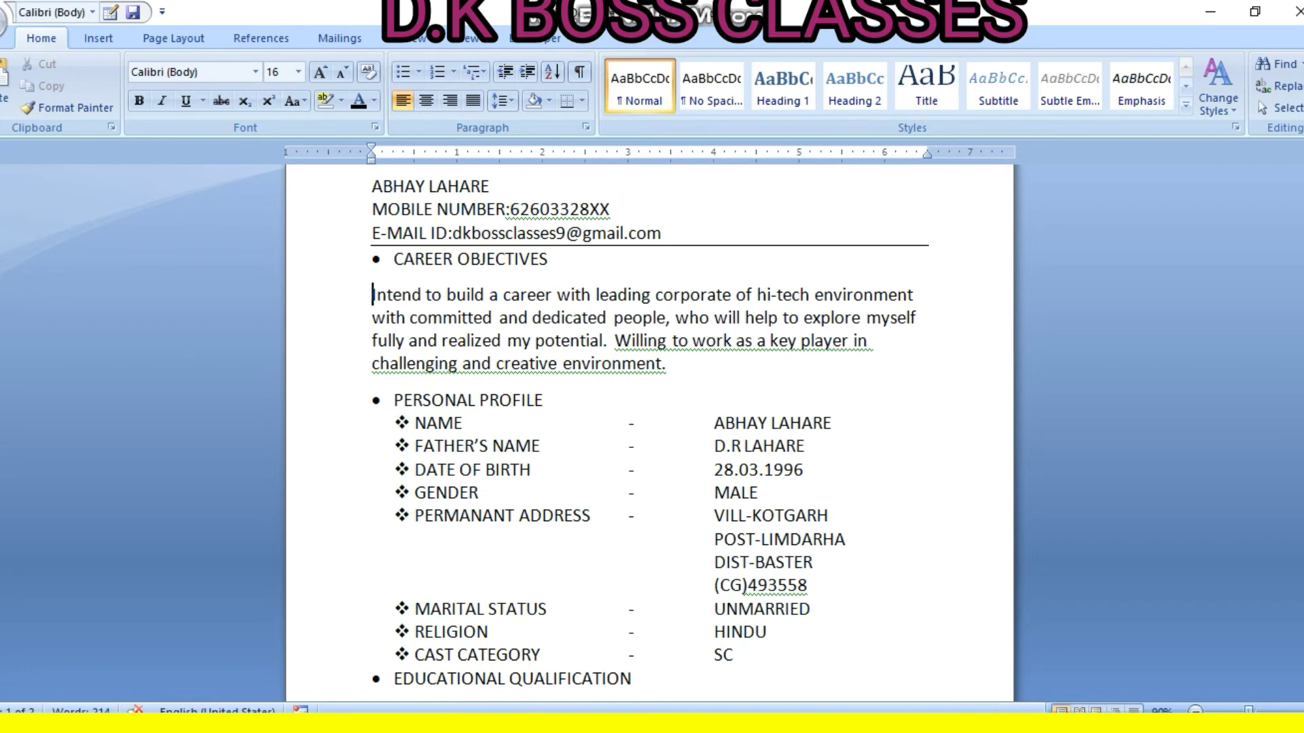
pyautogui.moveTo(414, 421); pyautogui.dragTo(367, 535)
pyautogui.scroll(3, 367, 516)
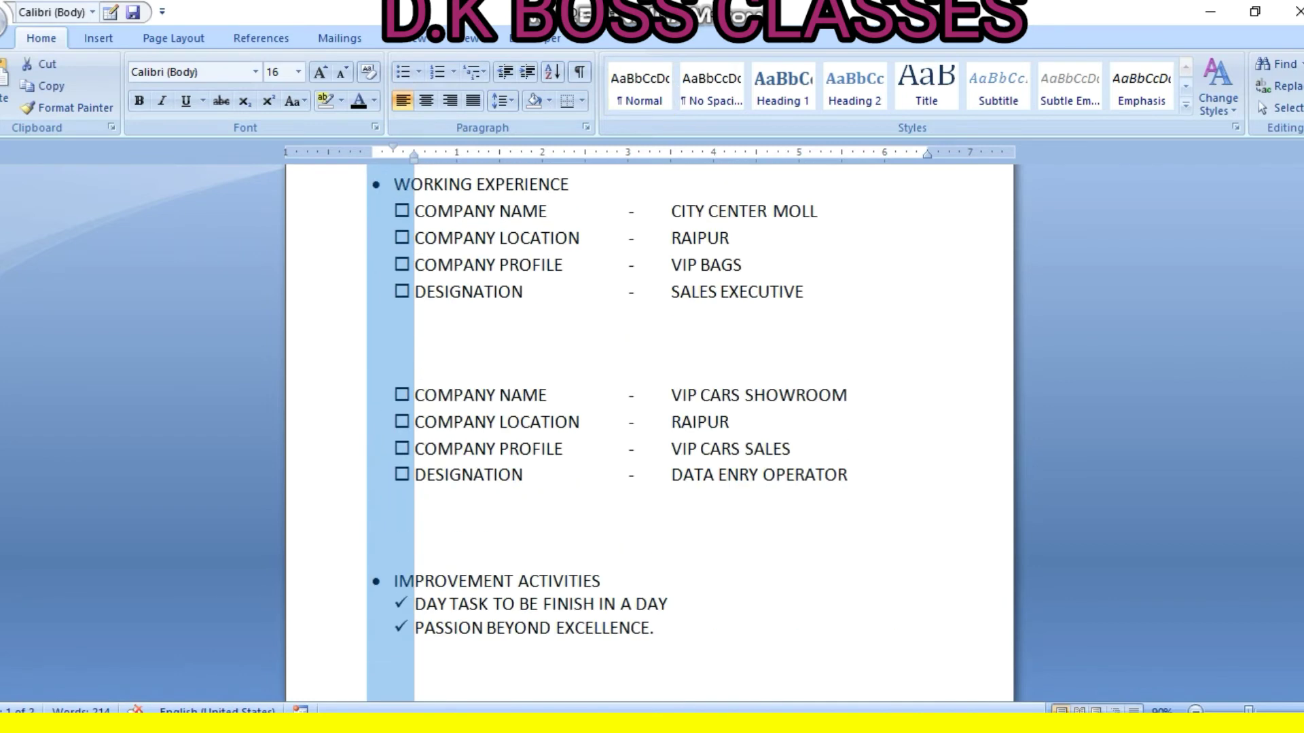
# Shift the selected lists' indent left on the ruler, then move the first-line indent back right
pyautogui.moveTo(413, 158); pyautogui.dragTo(377, 157)
pyautogui.scroll(10, 652, 434)
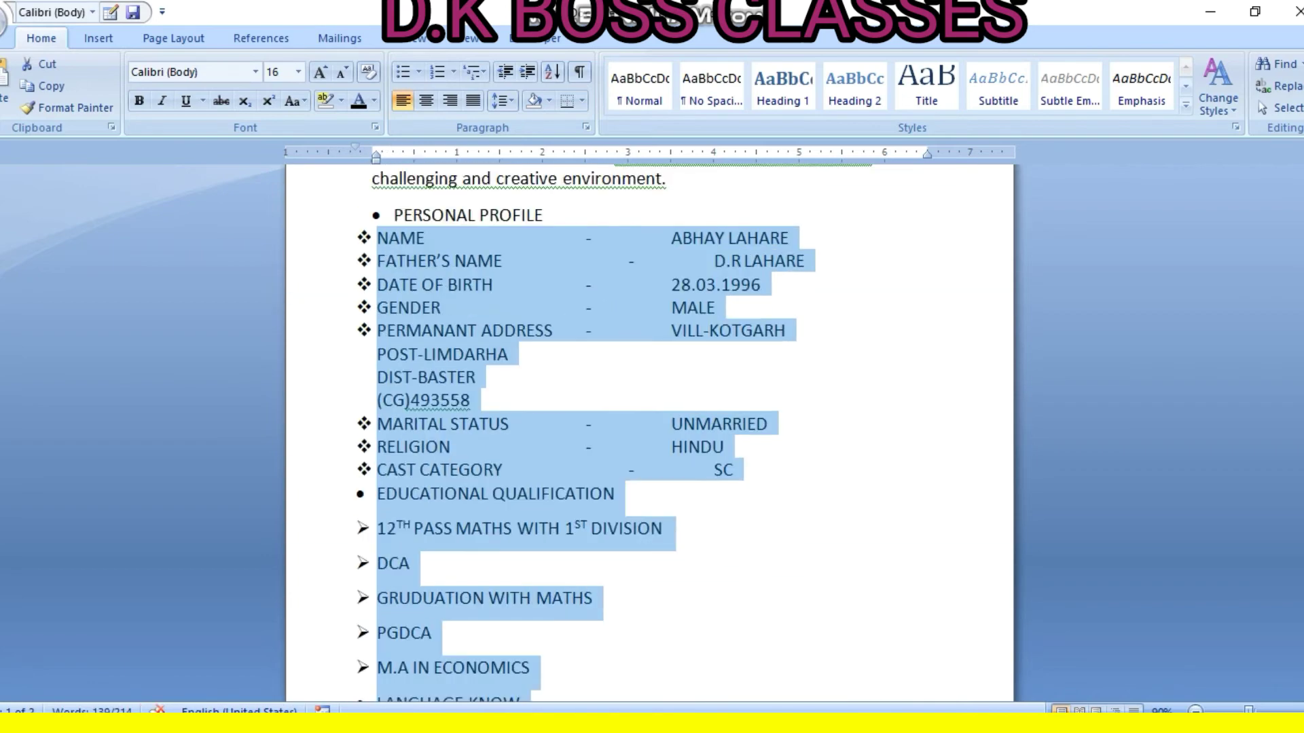
pyautogui.scroll(4, 652, 435)
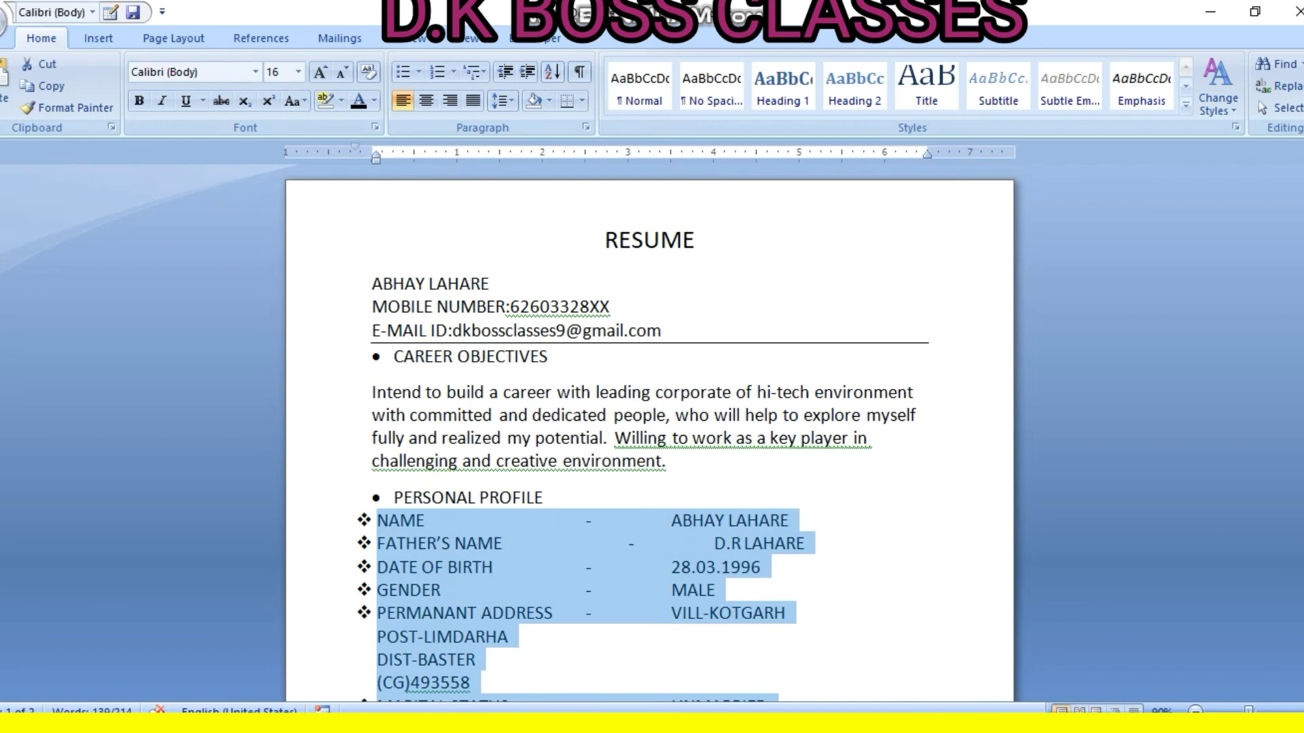
pyautogui.moveTo(355, 146); pyautogui.dragTo(372, 147)
pyautogui.click(544, 497)
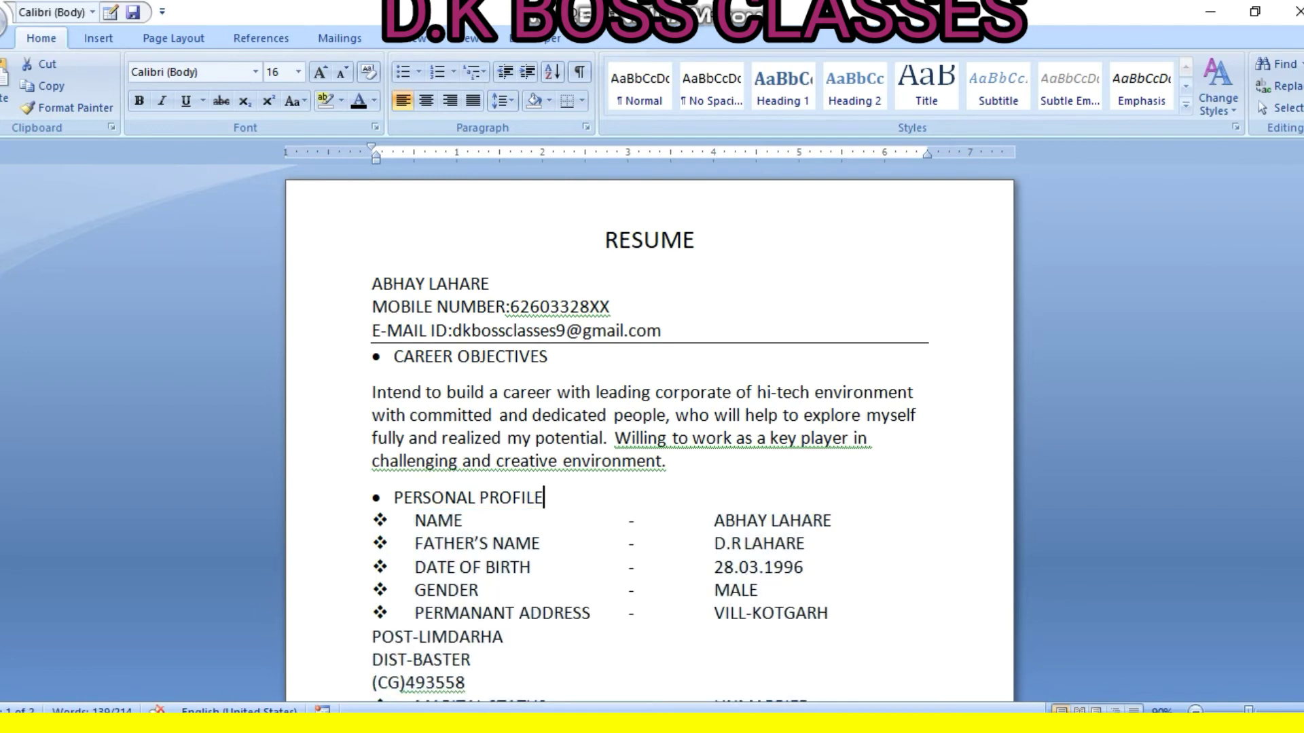
# Tab the POST-LIMDARHA, district and PIN code lines under the permanent address column
pyautogui.scroll(-2, 650, 434)
pyautogui.click(372, 553)
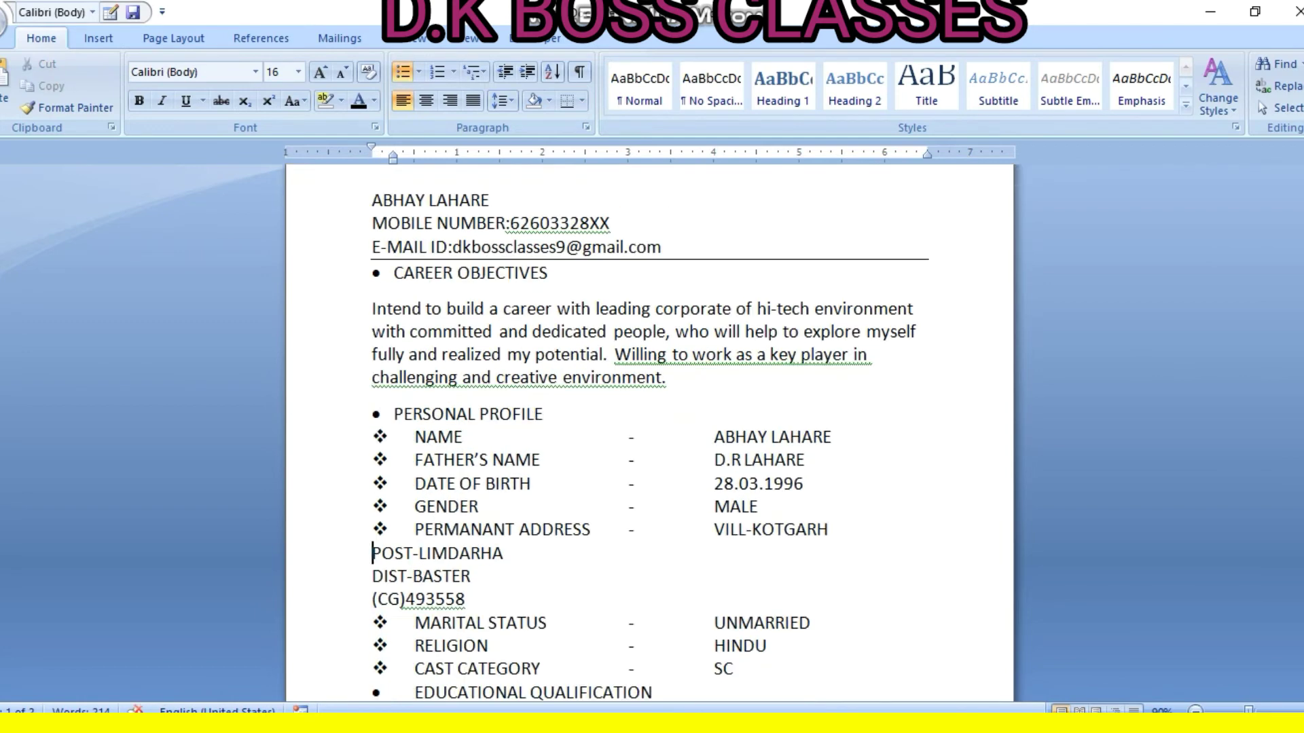
pyautogui.press('Tab')
pyautogui.press('Tab')
pyautogui.press('Tab')
pyautogui.press('Tab')
pyautogui.press('Tab')
pyautogui.press('Tab')
pyautogui.press('Tab')
pyautogui.press('Tab')
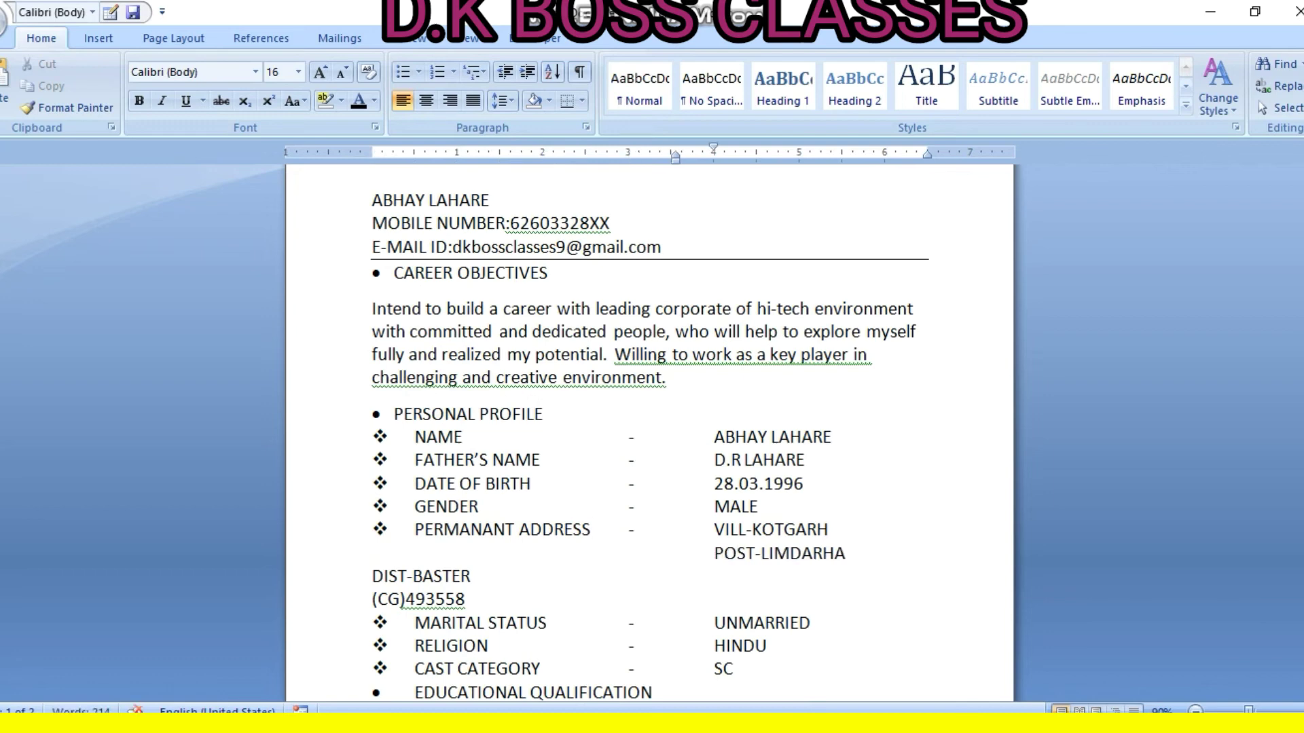
pyautogui.click(373, 577)
pyautogui.press('Tab')
pyautogui.press('Tab')
pyautogui.press('Tab')
pyautogui.press('Tab')
pyautogui.press('Tab')
pyautogui.press('Tab')
pyautogui.press('Tab')
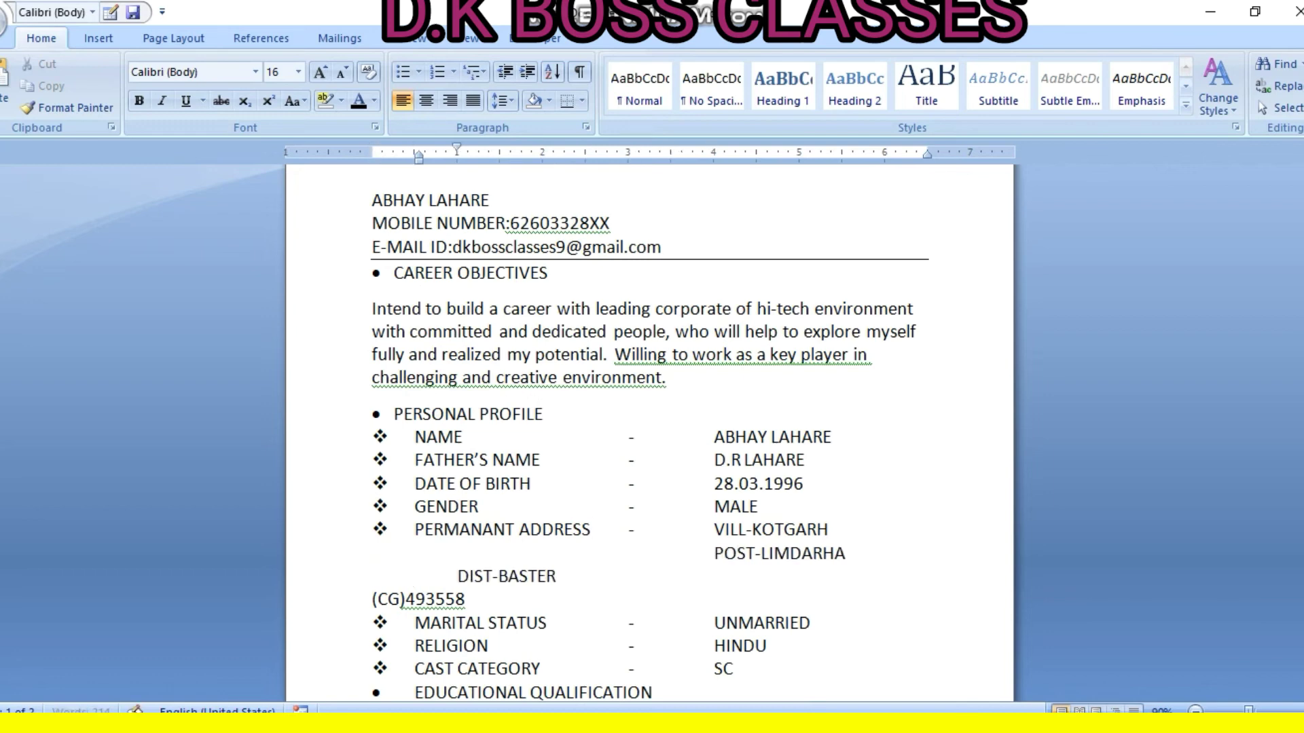
pyautogui.press('Tab')
pyautogui.press('Tab')
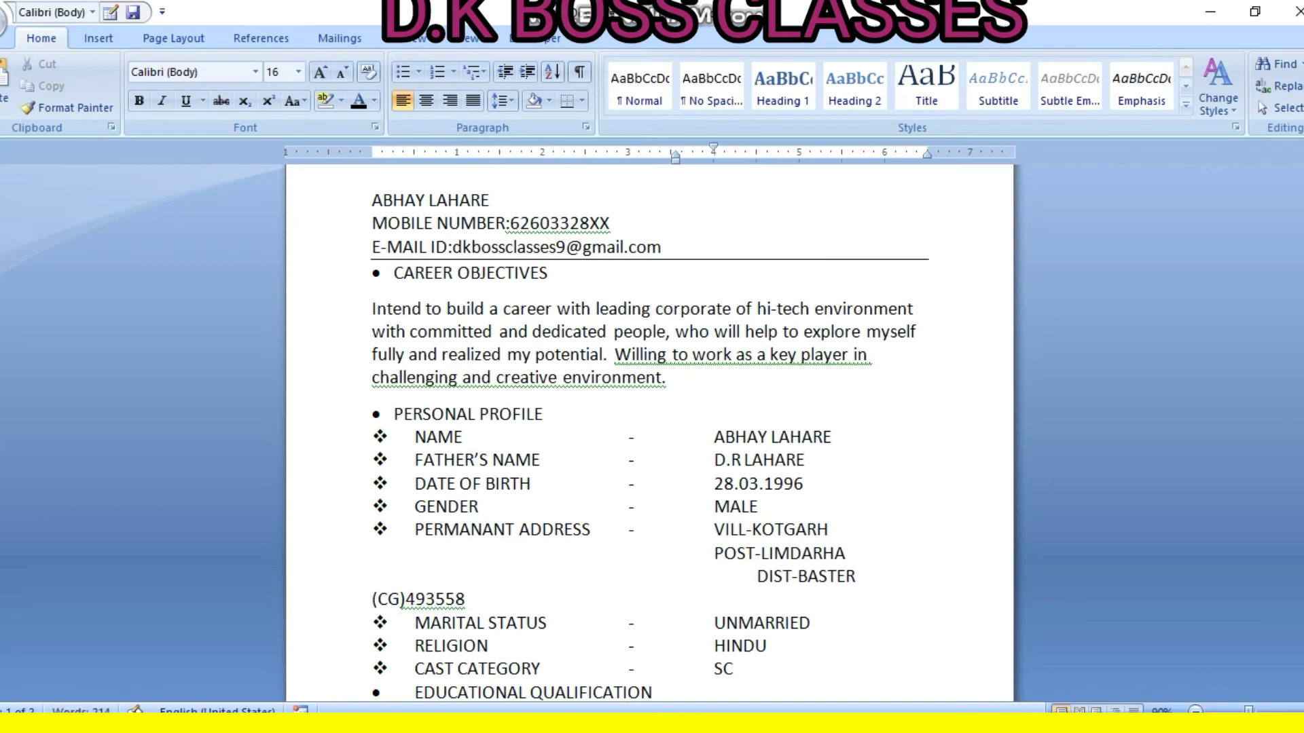
pyautogui.press('BackSpace')
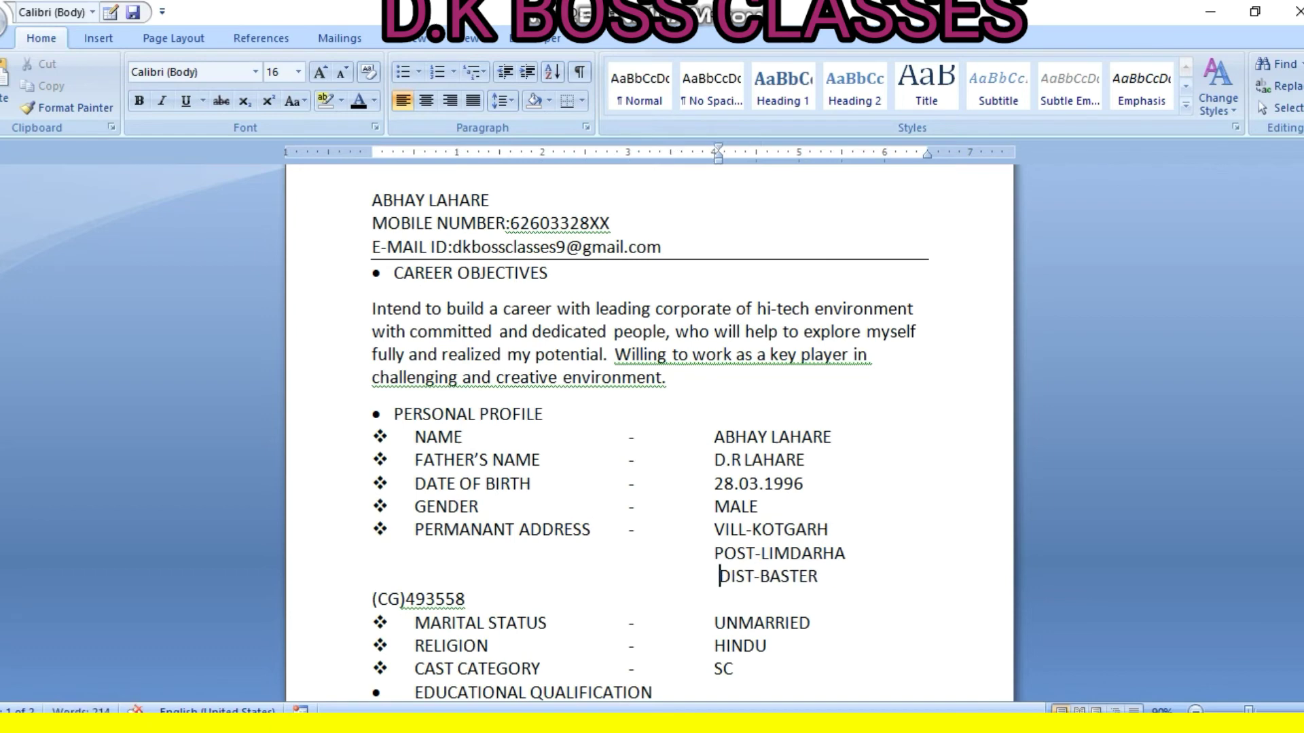
pyautogui.click(373, 600)
pyautogui.press('Tab')
pyautogui.press('Tab')
pyautogui.press('Tab')
pyautogui.press('Tab')
pyautogui.press('Tab')
pyautogui.press('Tab')
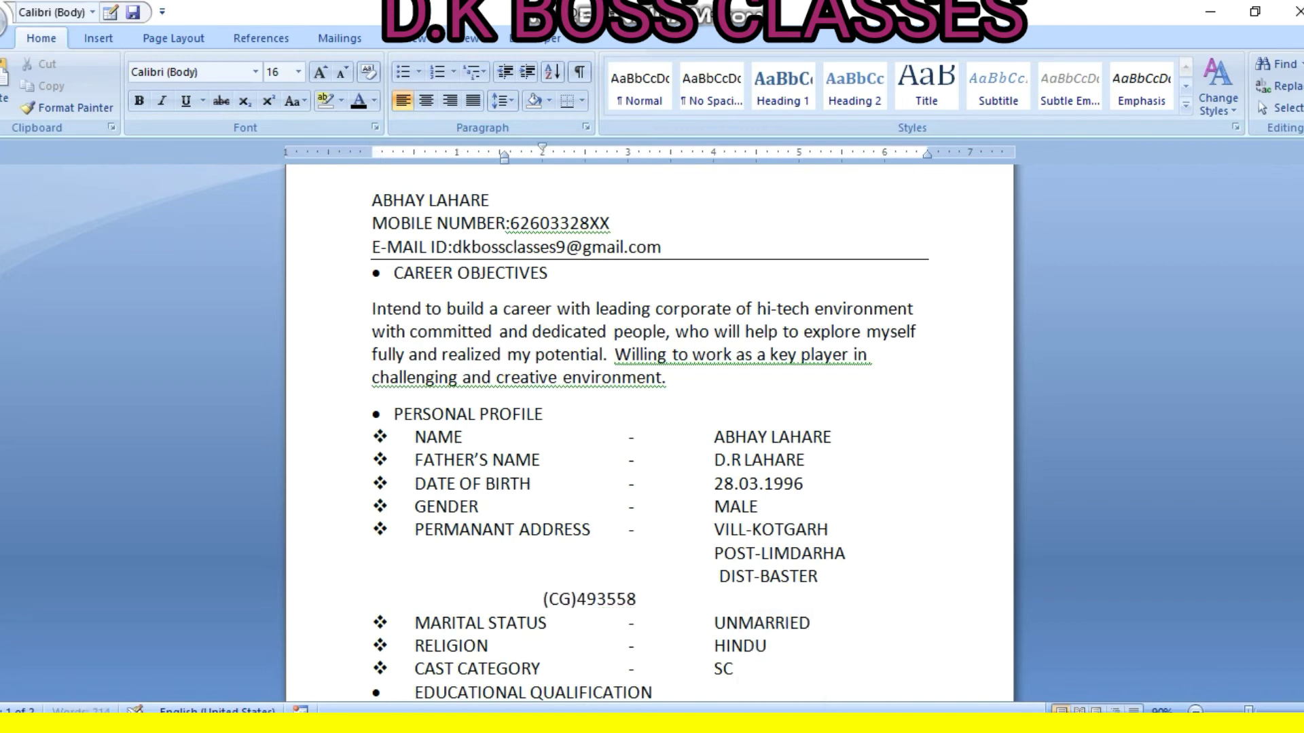
pyautogui.press('Tab')
pyautogui.press('Tab')
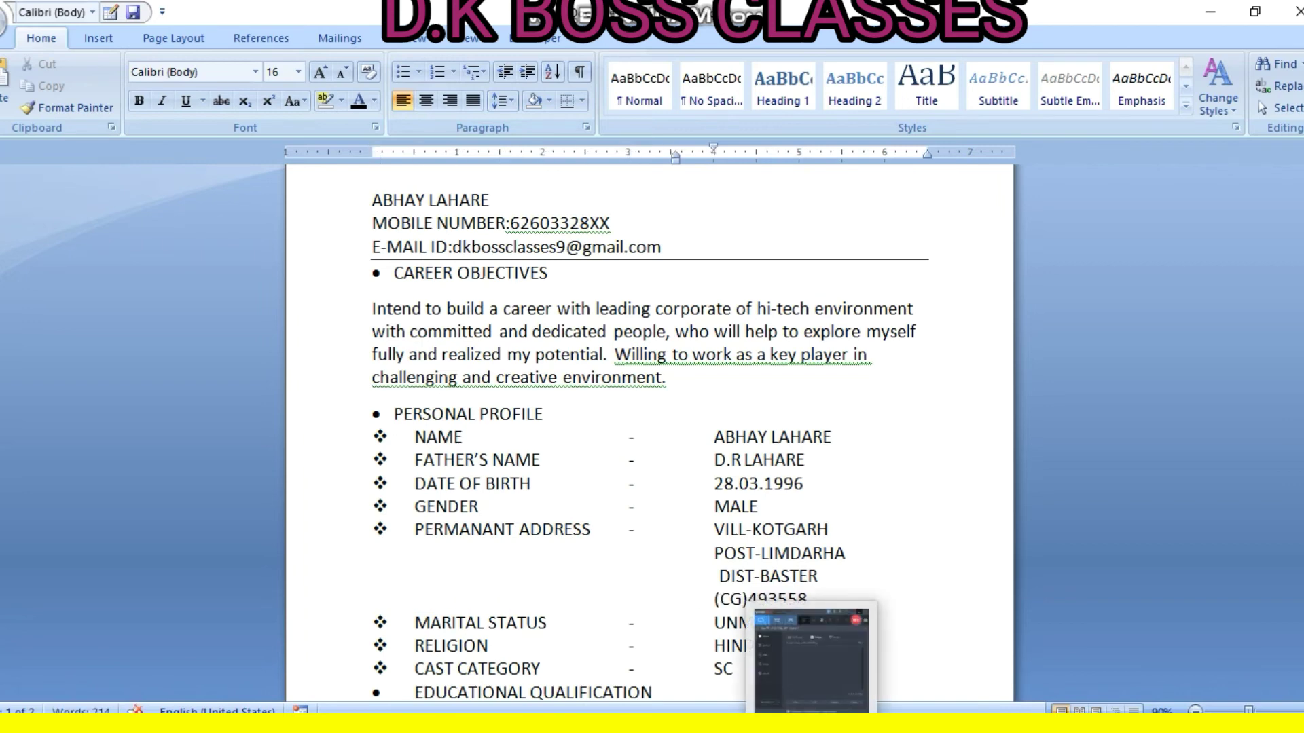
# Scroll through the document to check it, then return to the RESUME heading
pyautogui.scroll(-3, 650, 435)
pyautogui.scroll(-3, 649, 435)
pyautogui.scroll(-12, 650, 434)
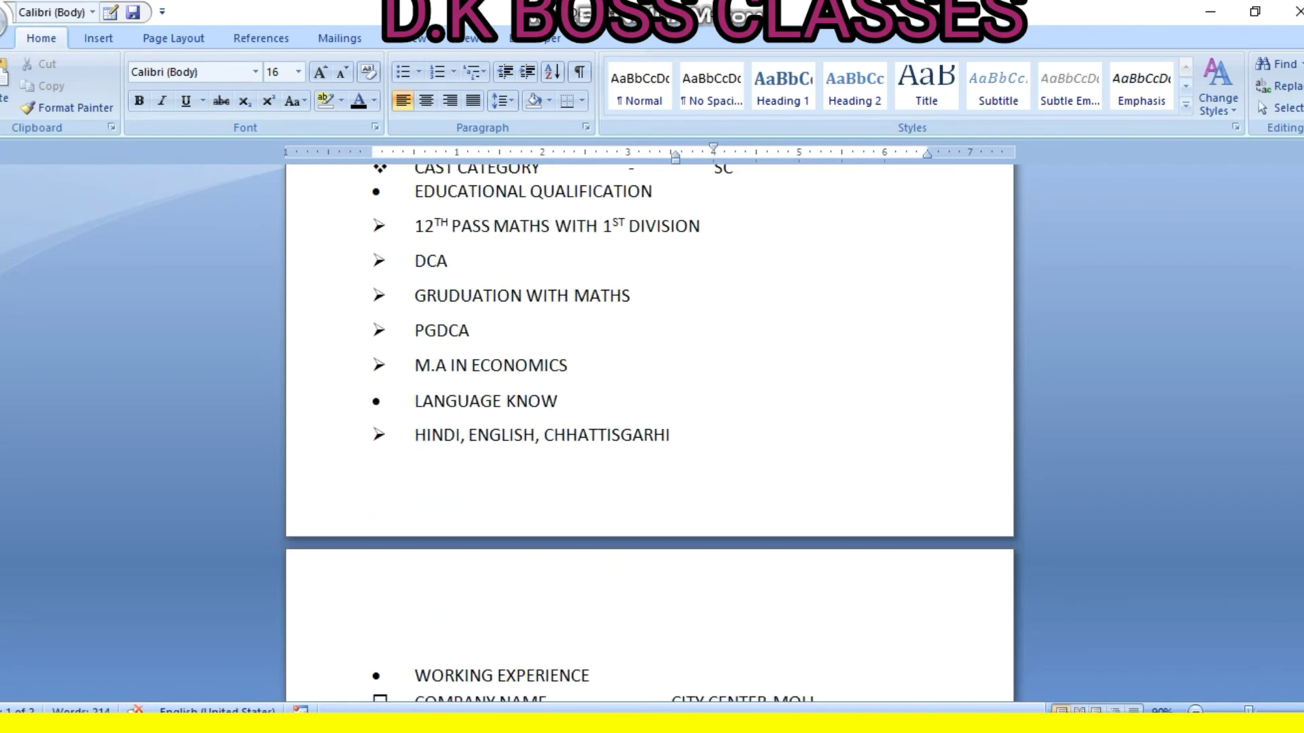
pyautogui.scroll(-5, 650, 435)
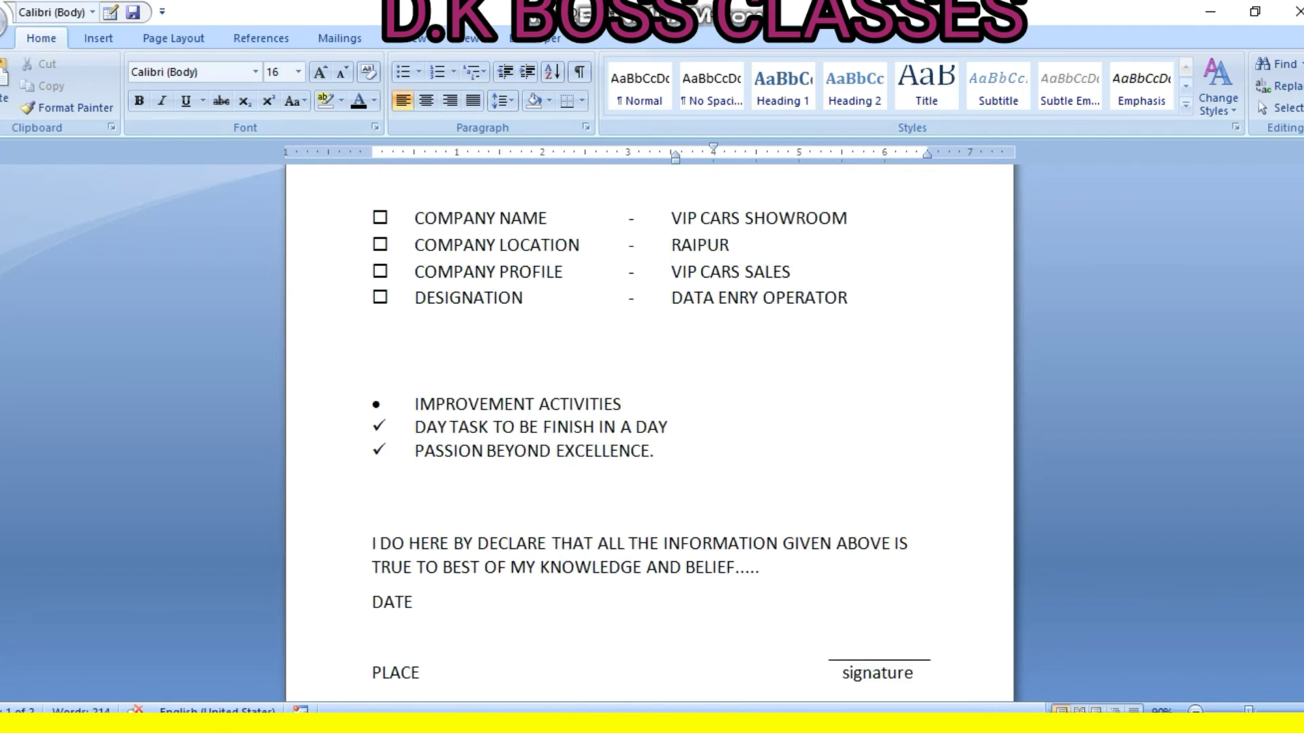
pyautogui.scroll(20, 650, 435)
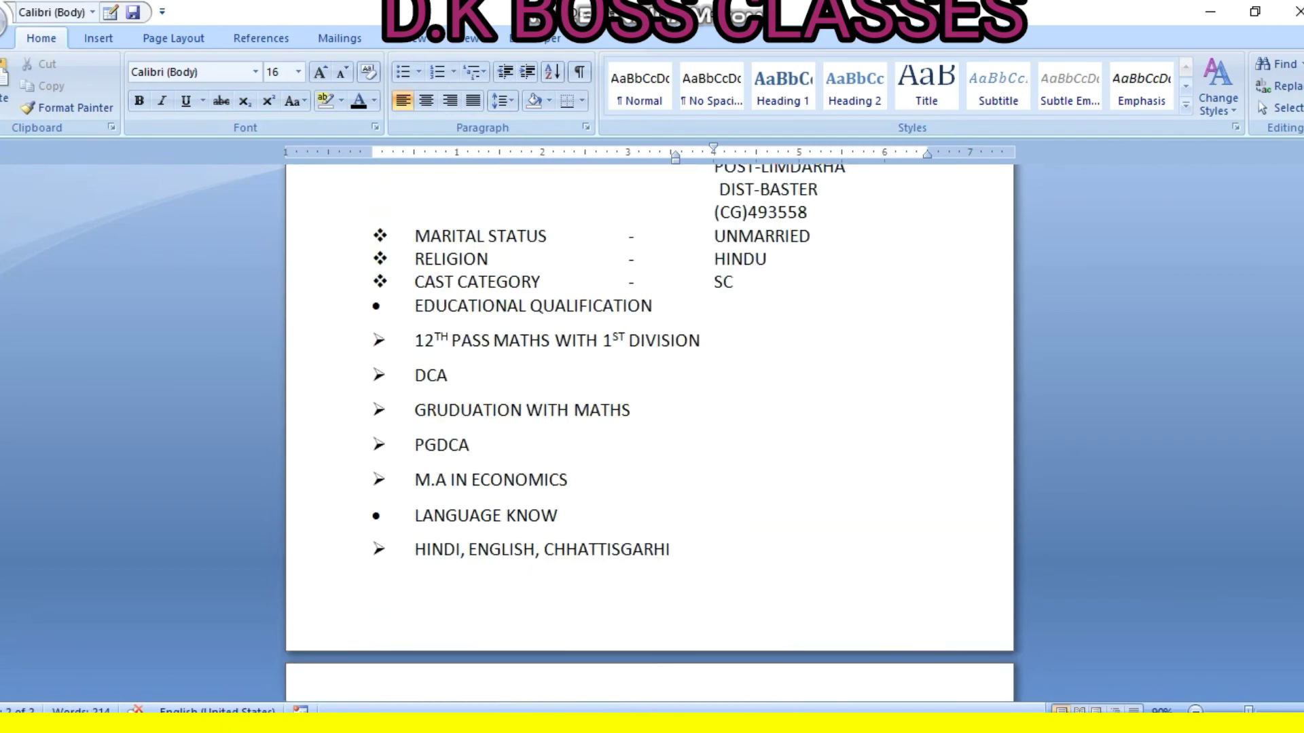
pyautogui.moveTo(697, 241); pyautogui.dragTo(631, 240)
# Draw a rectangle to the right of RESUME and type 'image' inside it
pyautogui.click(698, 240)
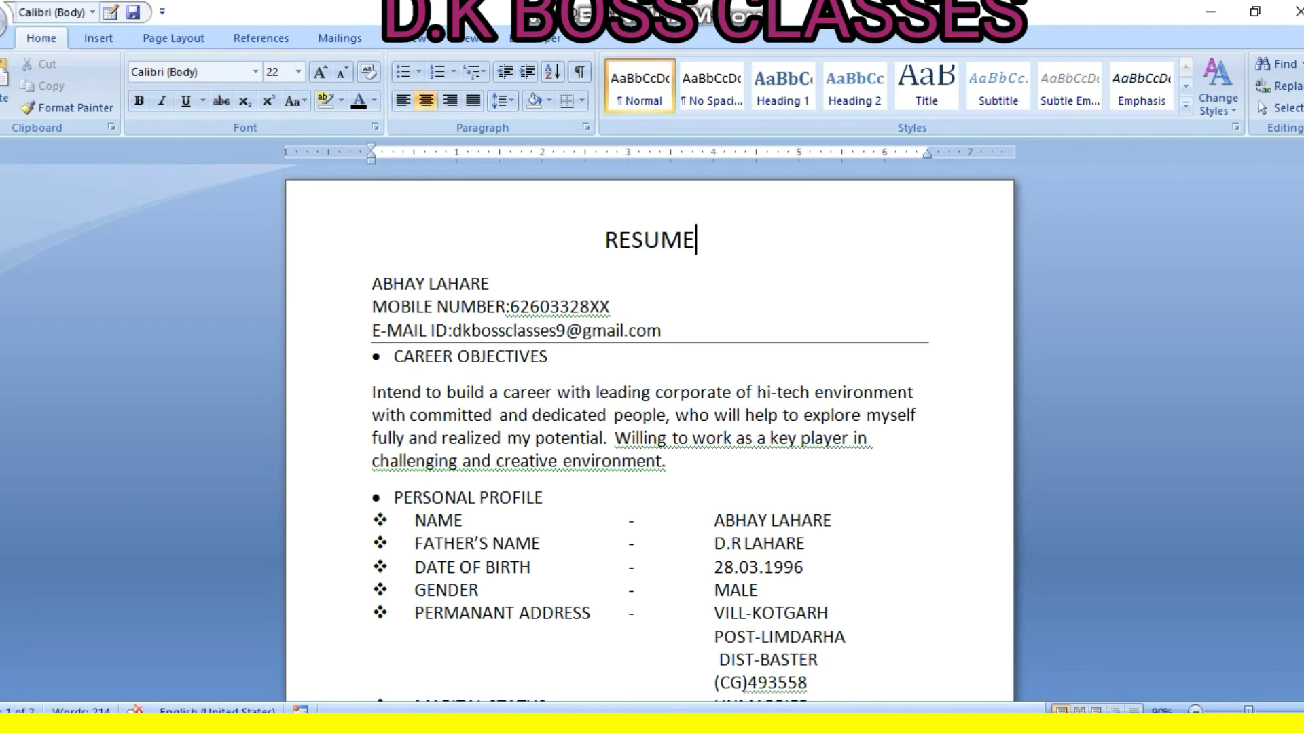
pyautogui.click(98, 39)
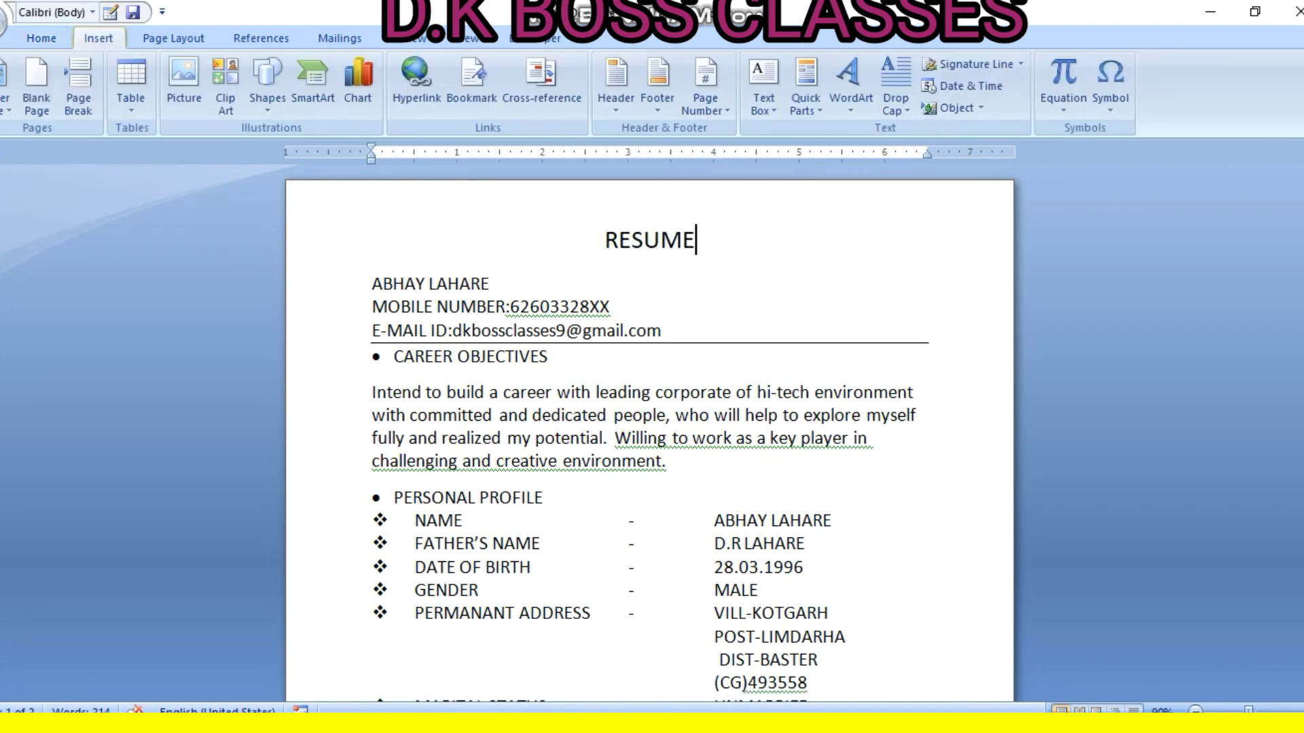
pyautogui.click(268, 85)
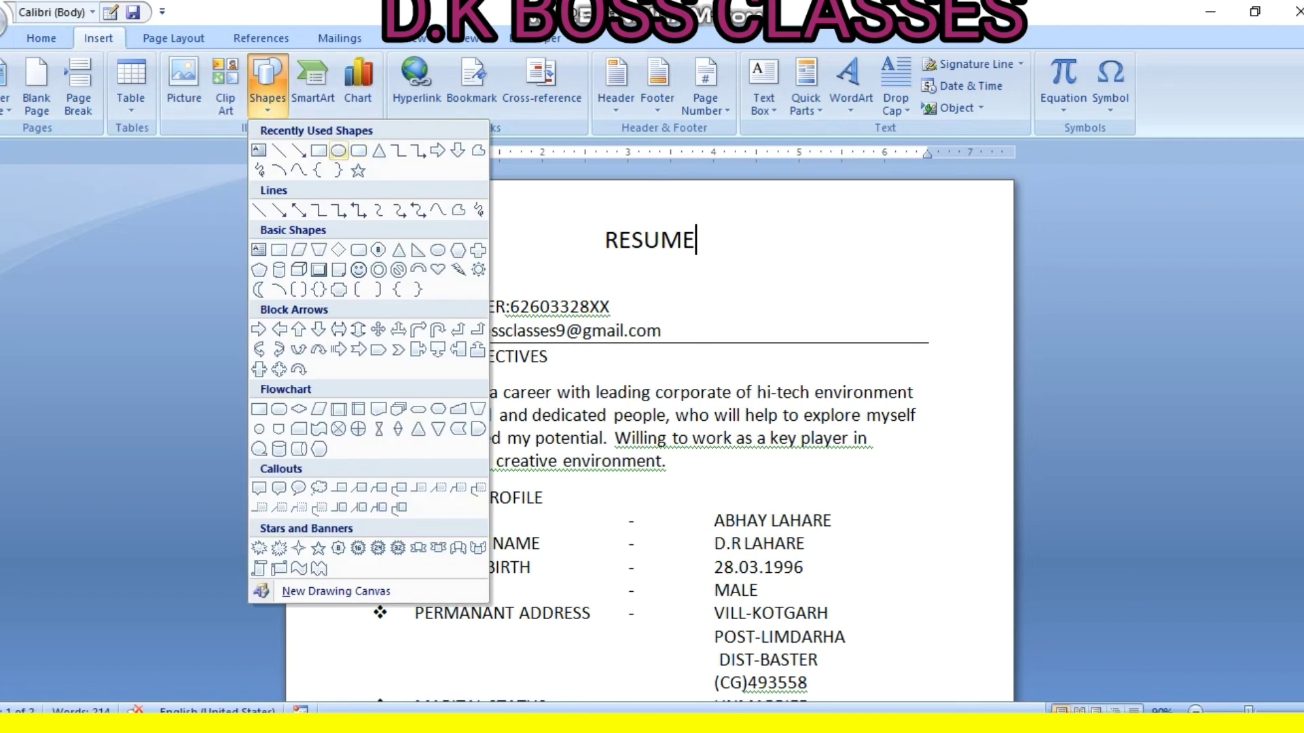
pyautogui.click(318, 150)
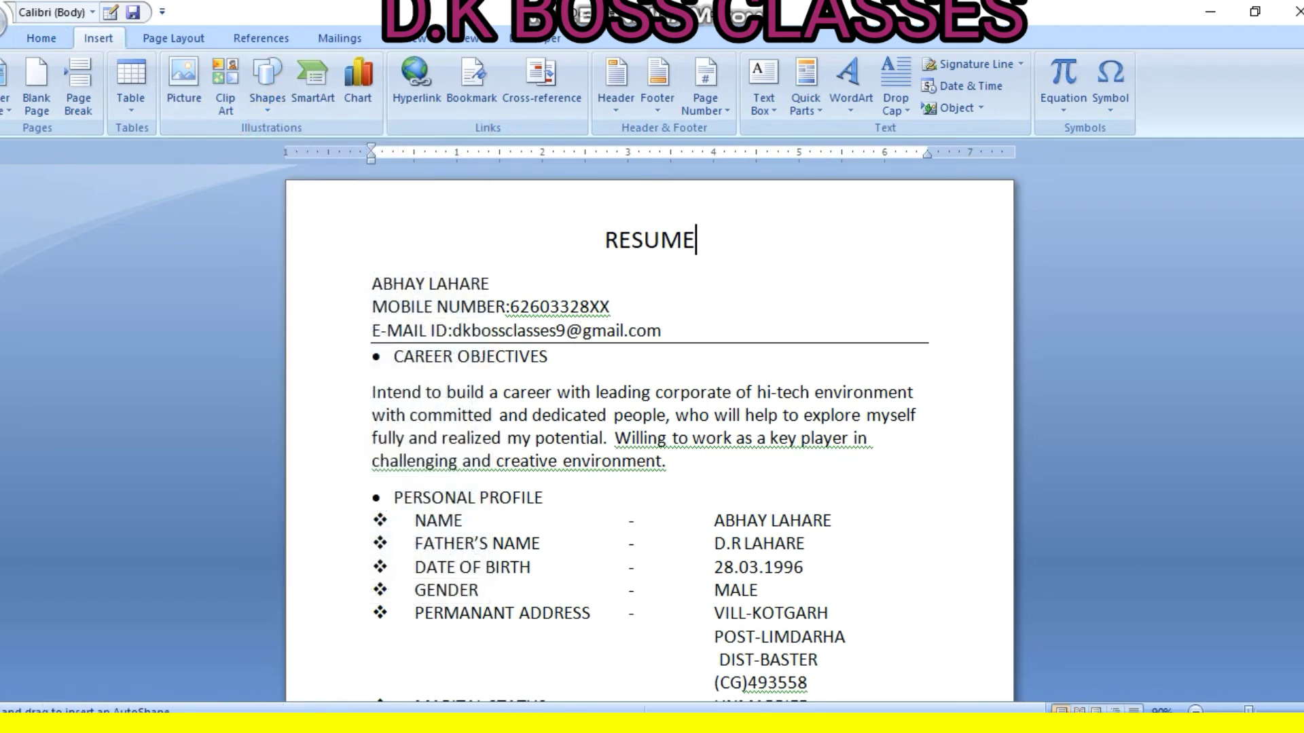
pyautogui.moveTo(740, 205)
pyautogui.mouseDown()
pyautogui.moveTo(813, 231)
pyautogui.moveTo(840, 333)
pyautogui.mouseUp()
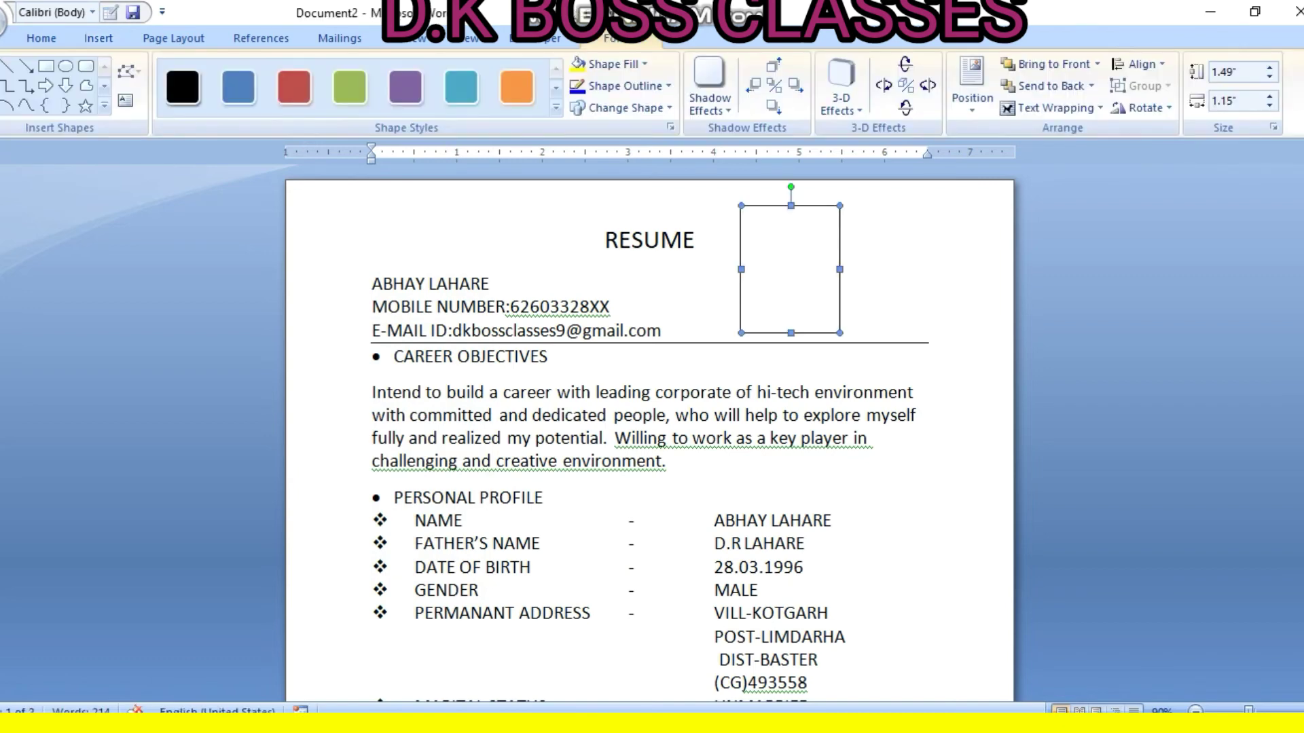
pyautogui.rightClick(793, 258)
pyautogui.click(850, 338)
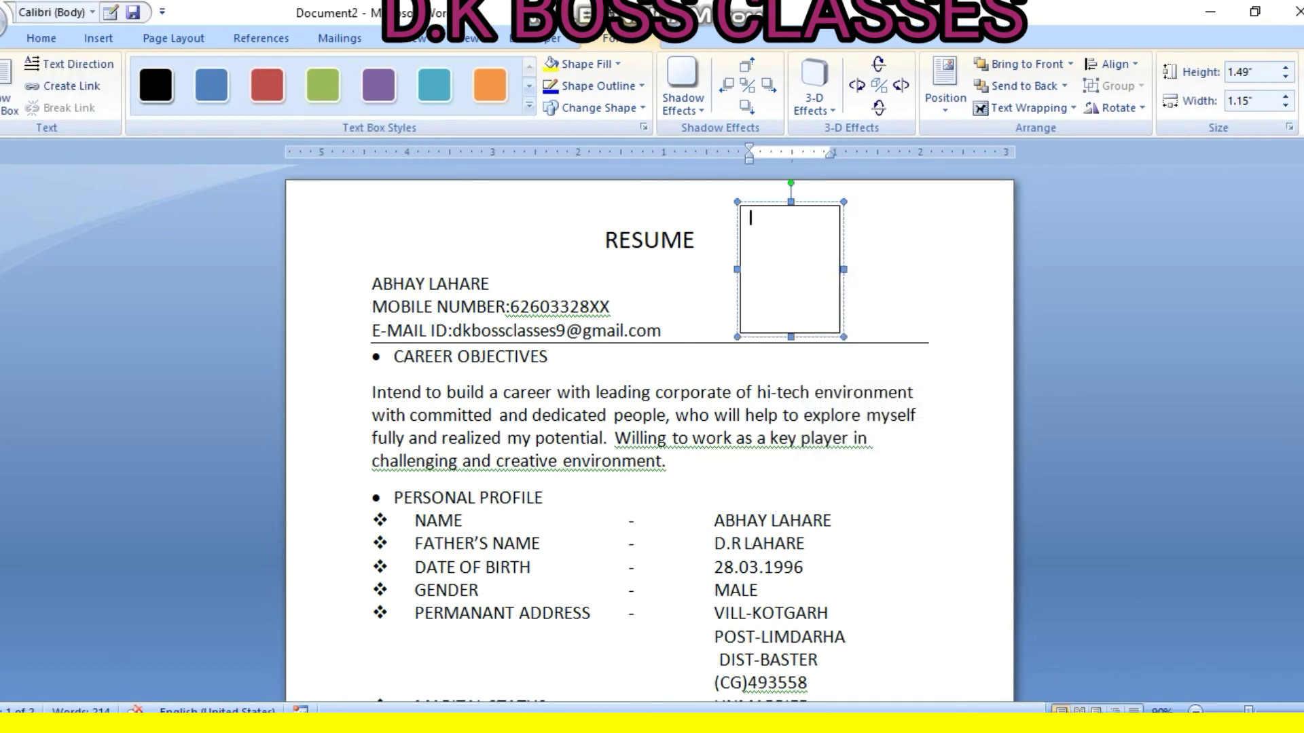
pyautogui.write('image')
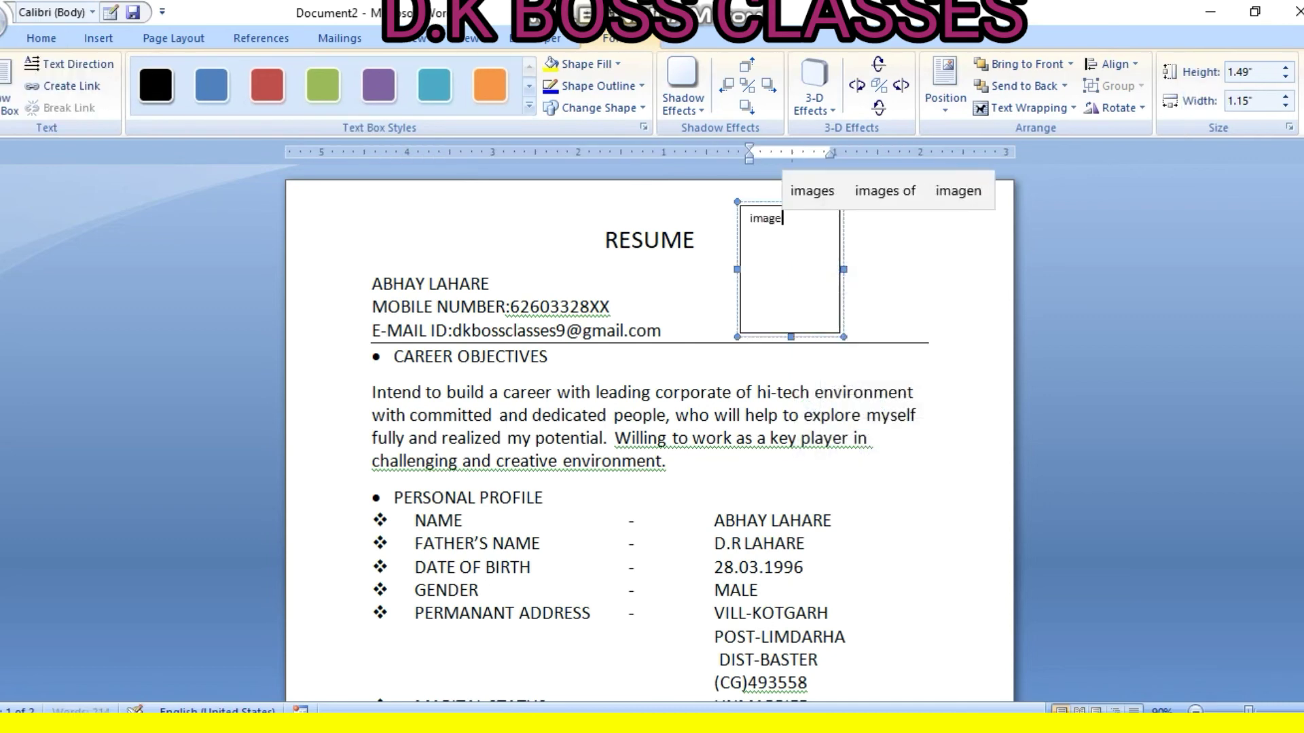
pyautogui.click(663, 330)
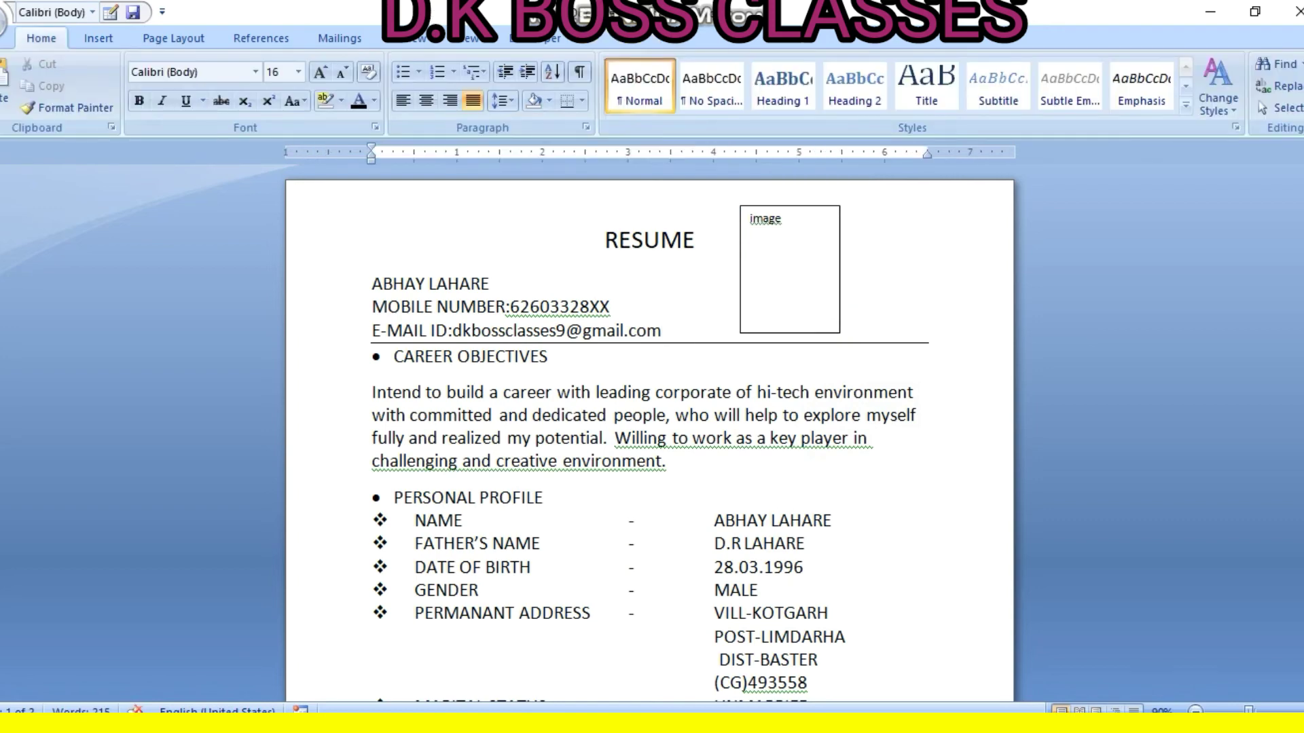
# Bold the RESUME, CAREER OBJECTIVES and PERSONAL PROFILE headings
pyautogui.moveTo(697, 242); pyautogui.dragTo(606, 241)
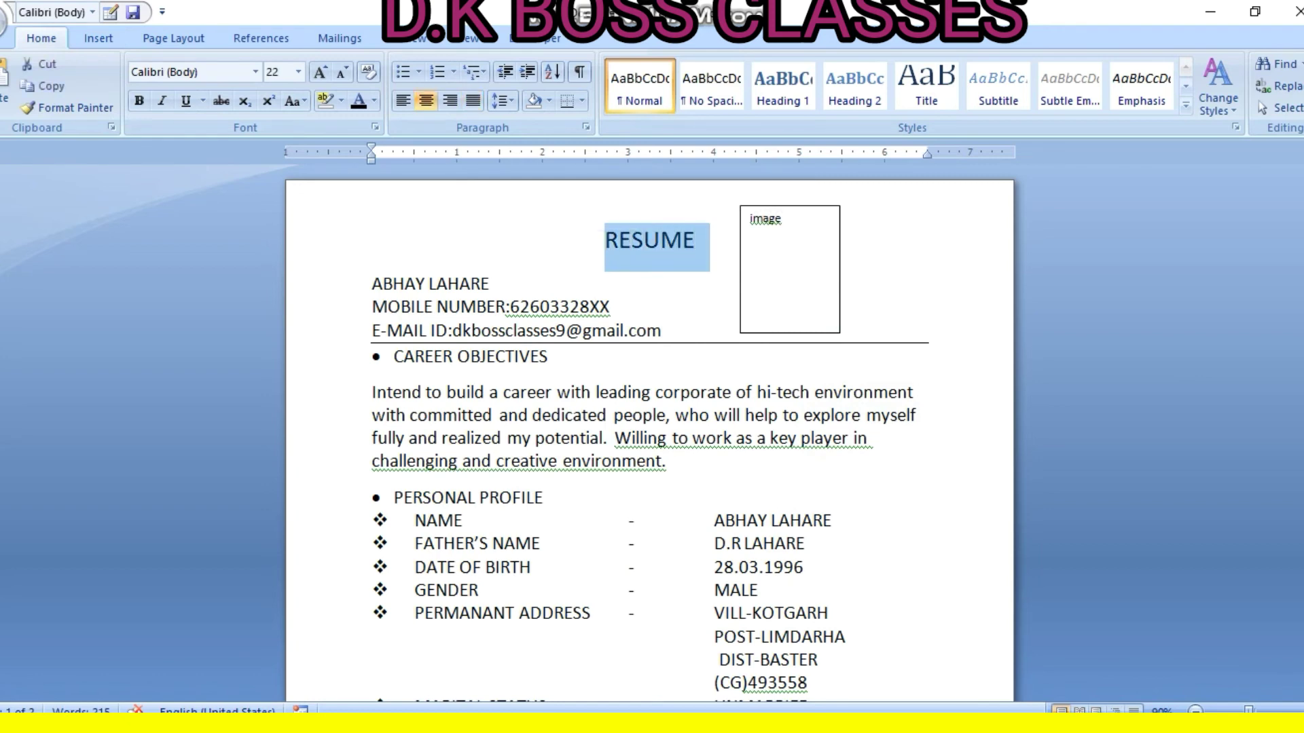
pyautogui.click(138, 100)
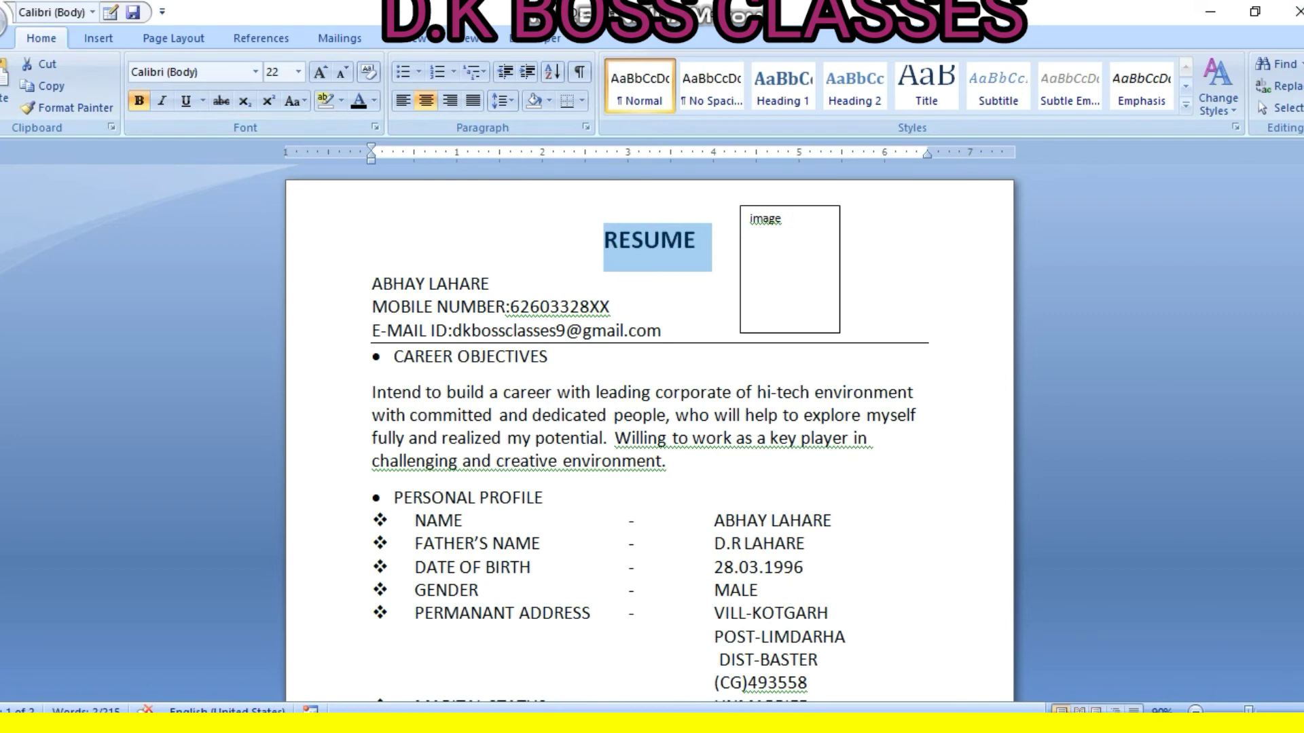
pyautogui.moveTo(558, 357); pyautogui.dragTo(394, 357)
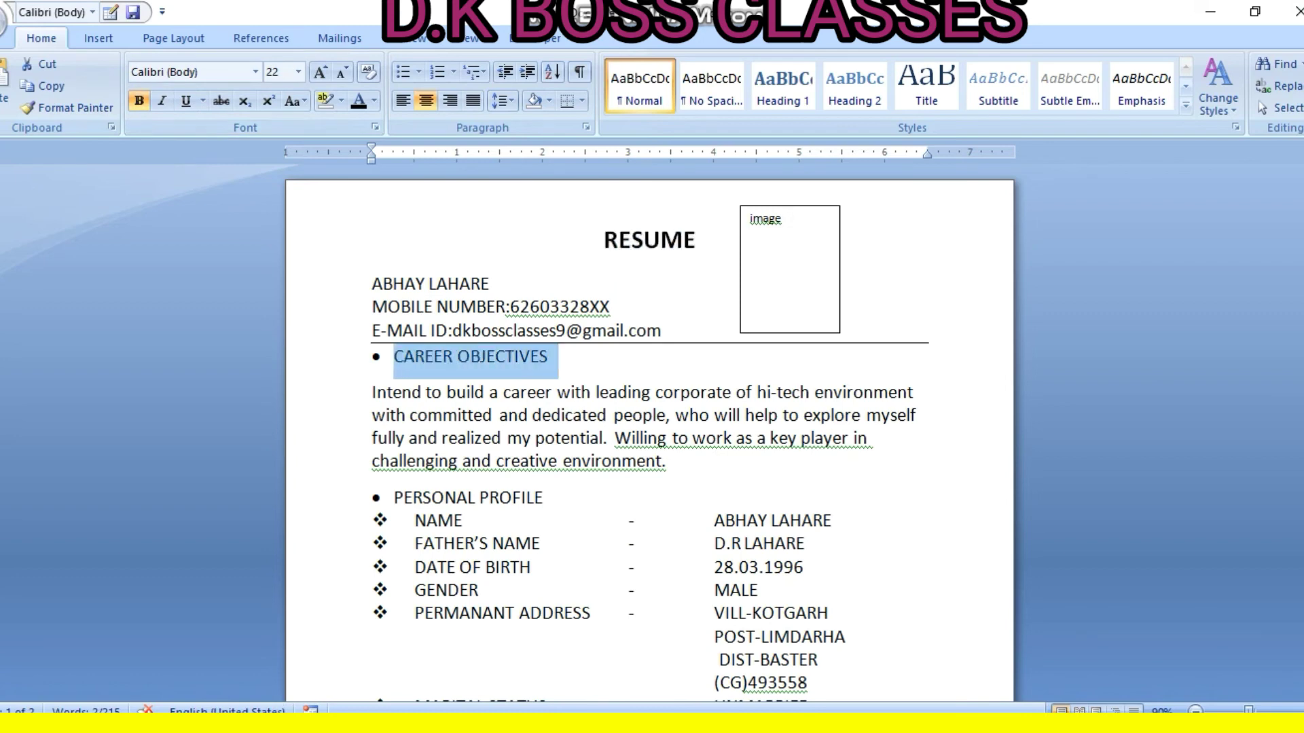
pyautogui.click(138, 101)
pyautogui.scroll(-4, 648, 427)
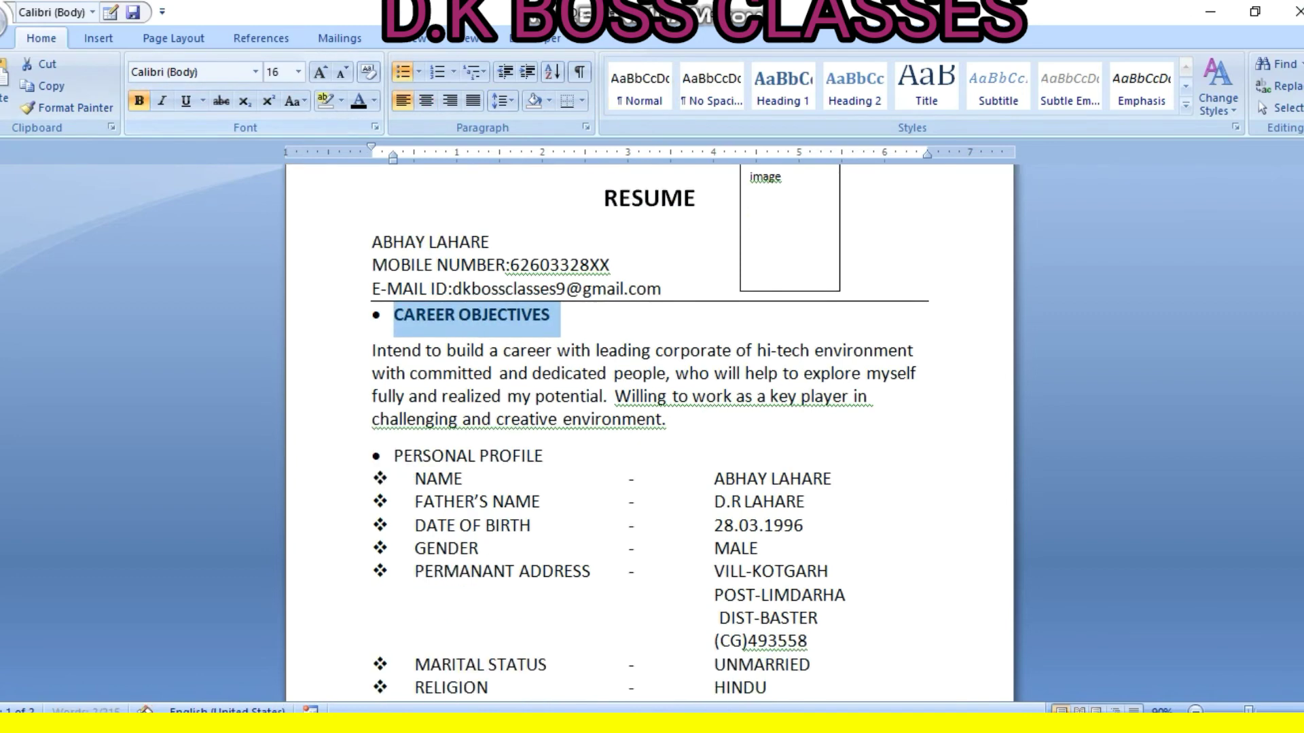
pyautogui.moveTo(554, 331); pyautogui.dragTo(394, 330)
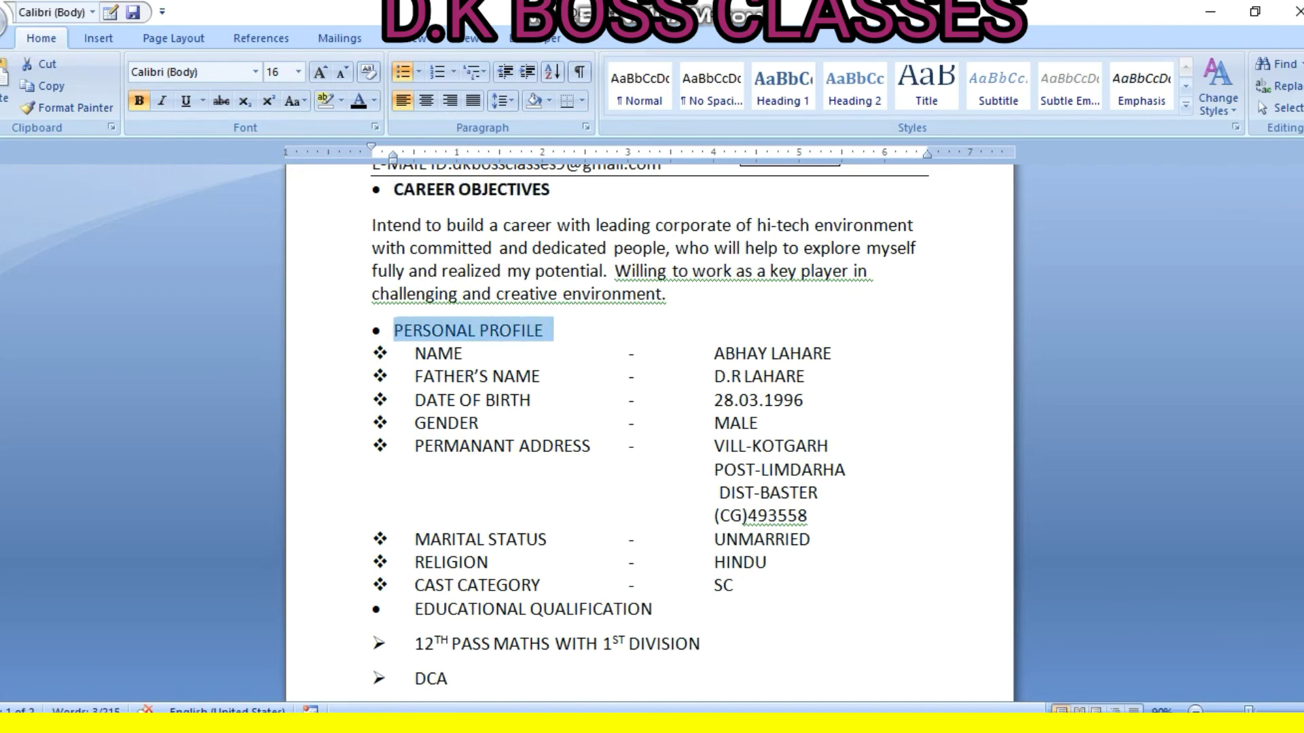
pyautogui.click(139, 100)
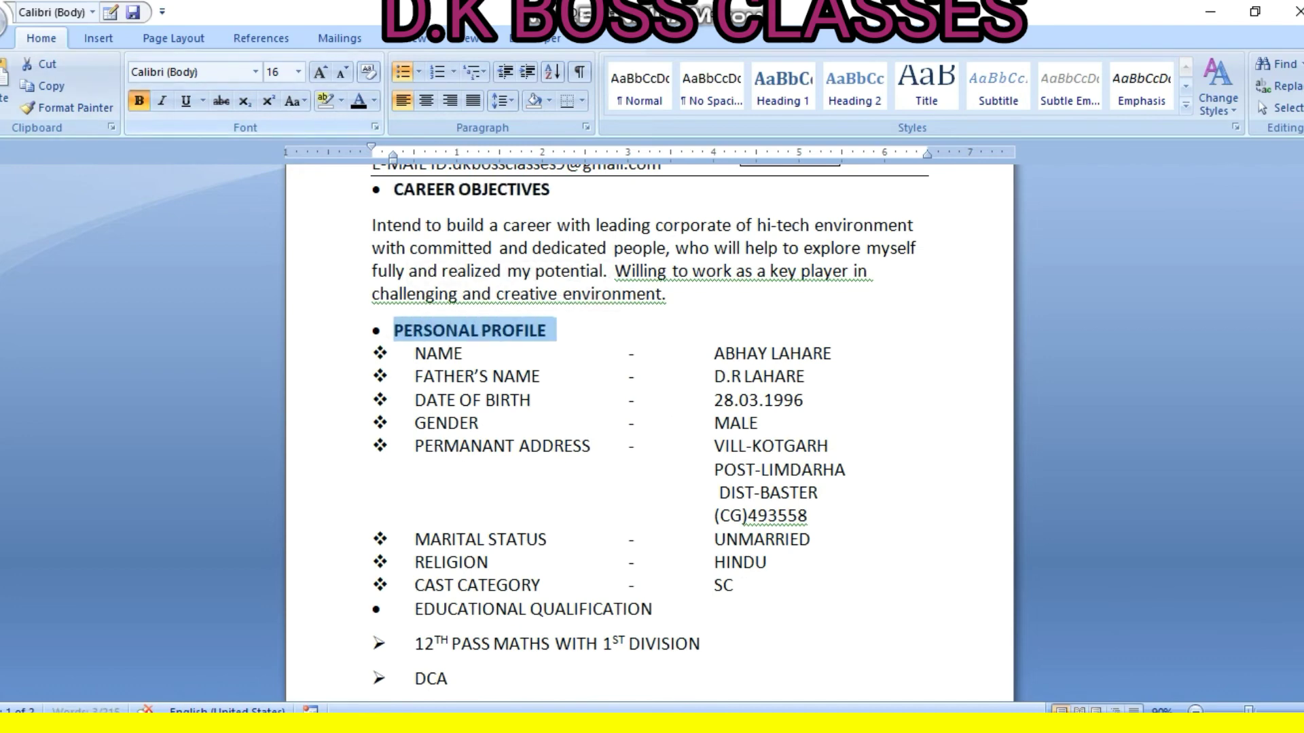
pyautogui.scroll(-4, 648, 428)
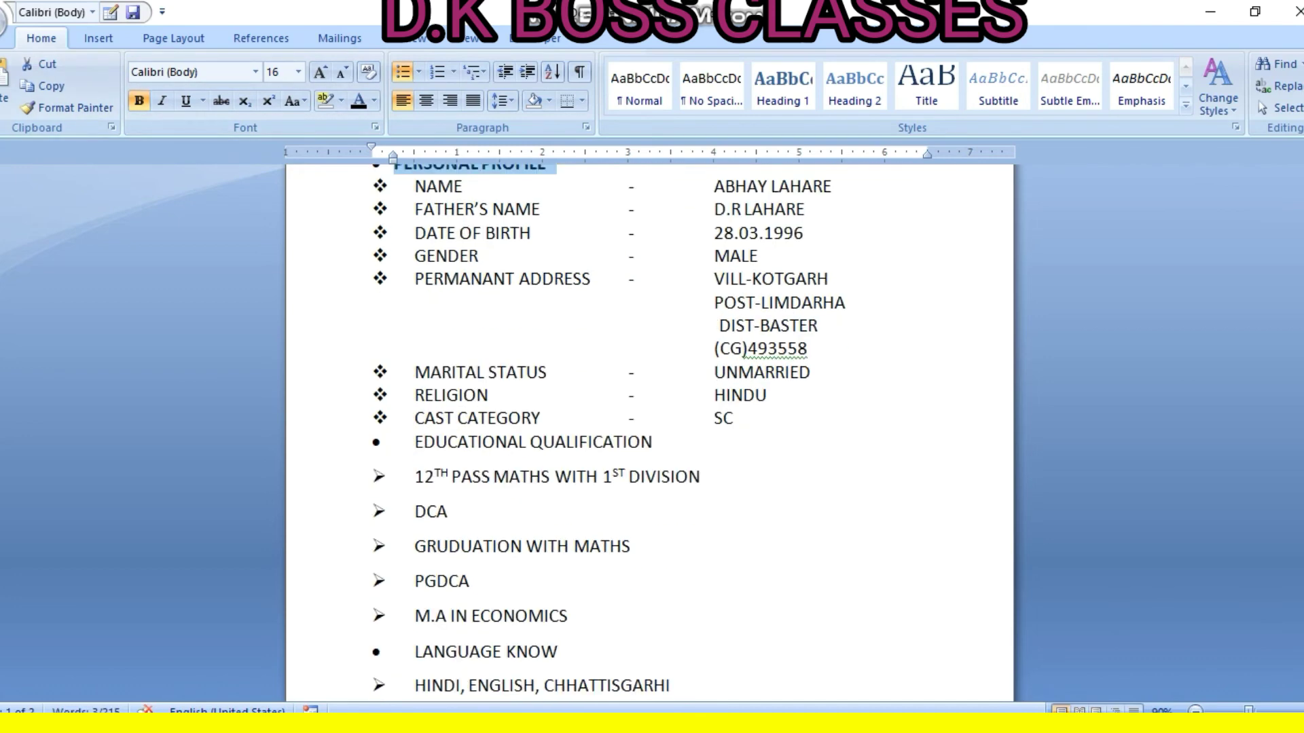
# Bold the EDUCATIONAL QUALIFICATION, WORKING EXPERIENCE and IMPROVEMENT ACTIVITIES headings
pyautogui.moveTo(656, 442); pyautogui.dragTo(414, 442)
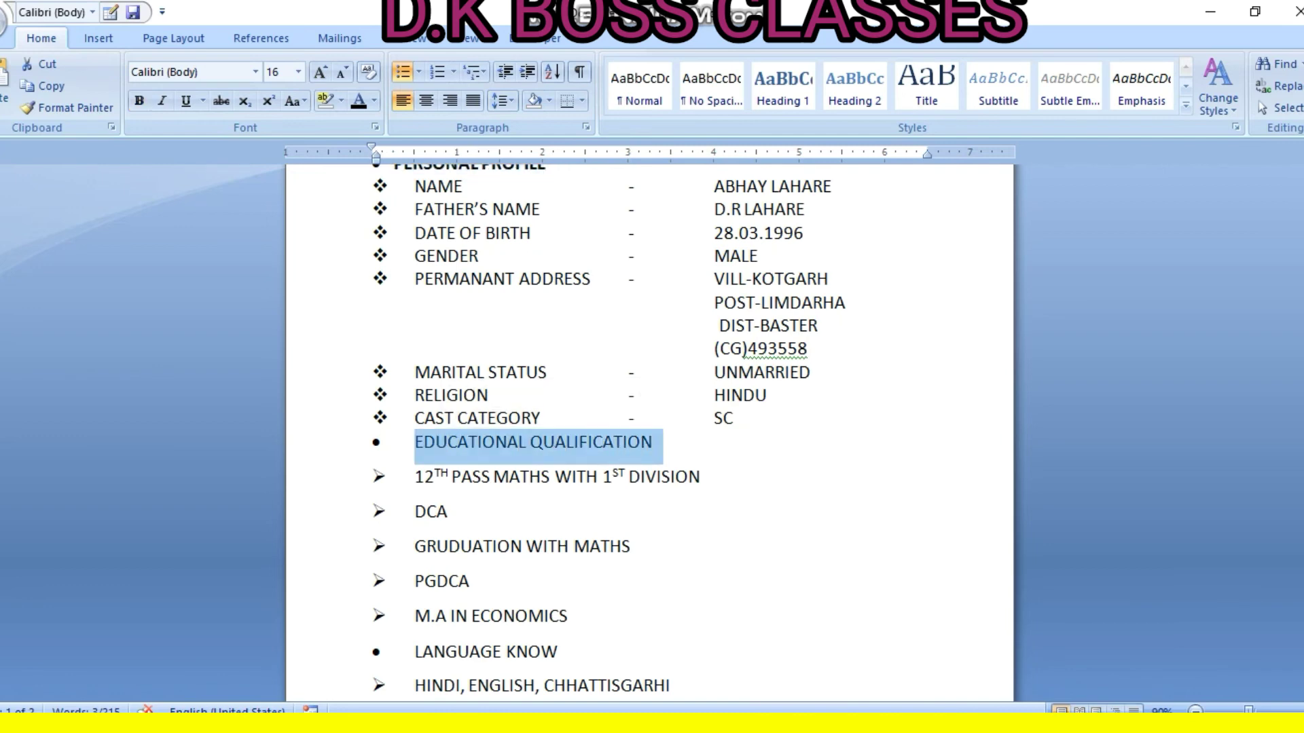
pyautogui.click(138, 100)
pyautogui.scroll(-6, 648, 428)
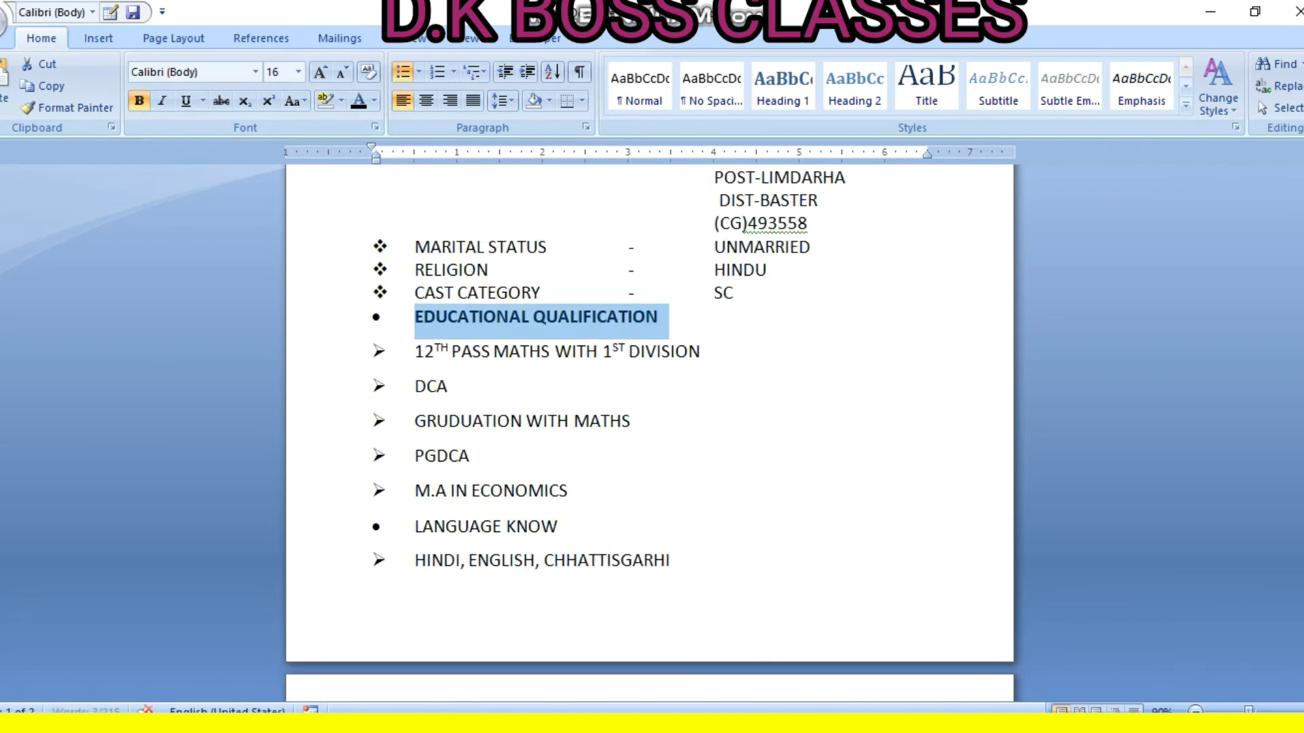
pyautogui.scroll(-6, 648, 428)
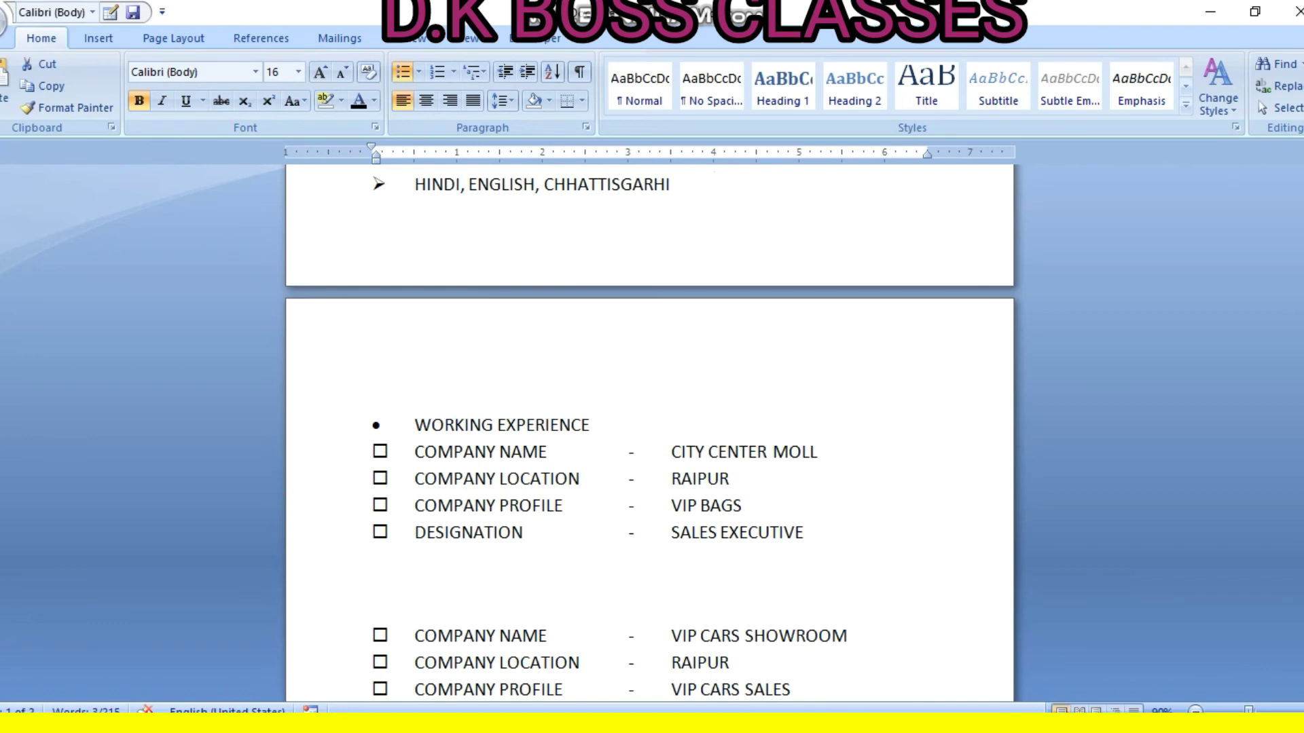
pyautogui.moveTo(593, 425); pyautogui.dragTo(415, 425)
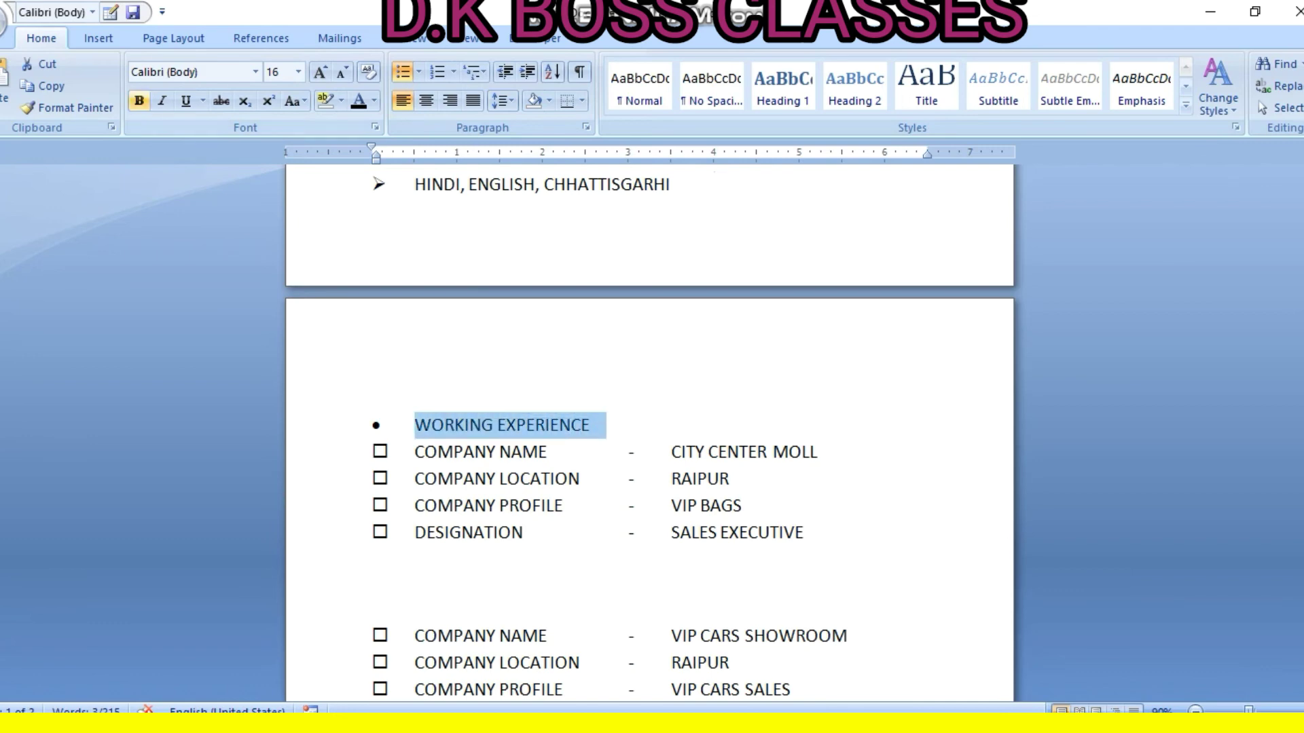
pyautogui.click(138, 100)
pyautogui.scroll(-3, 648, 428)
pyautogui.scroll(-6, 648, 434)
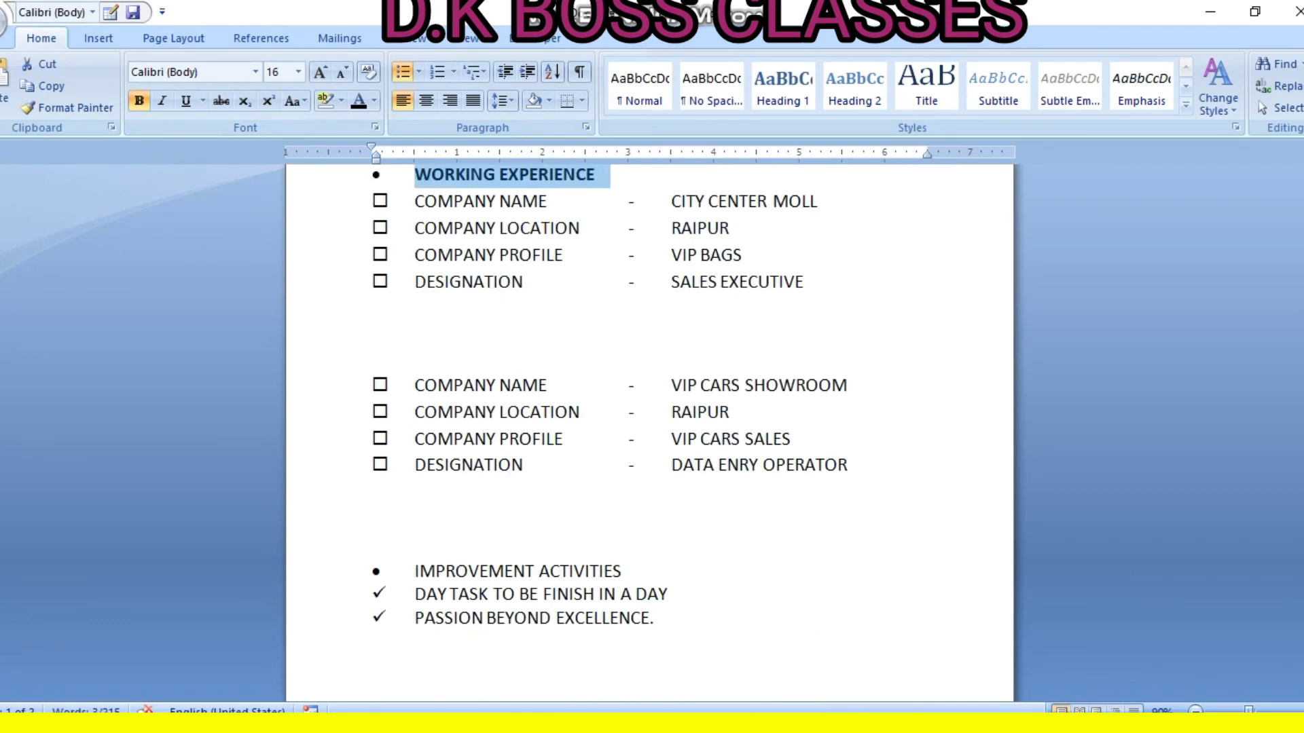
pyautogui.moveTo(625, 445); pyautogui.dragTo(415, 445)
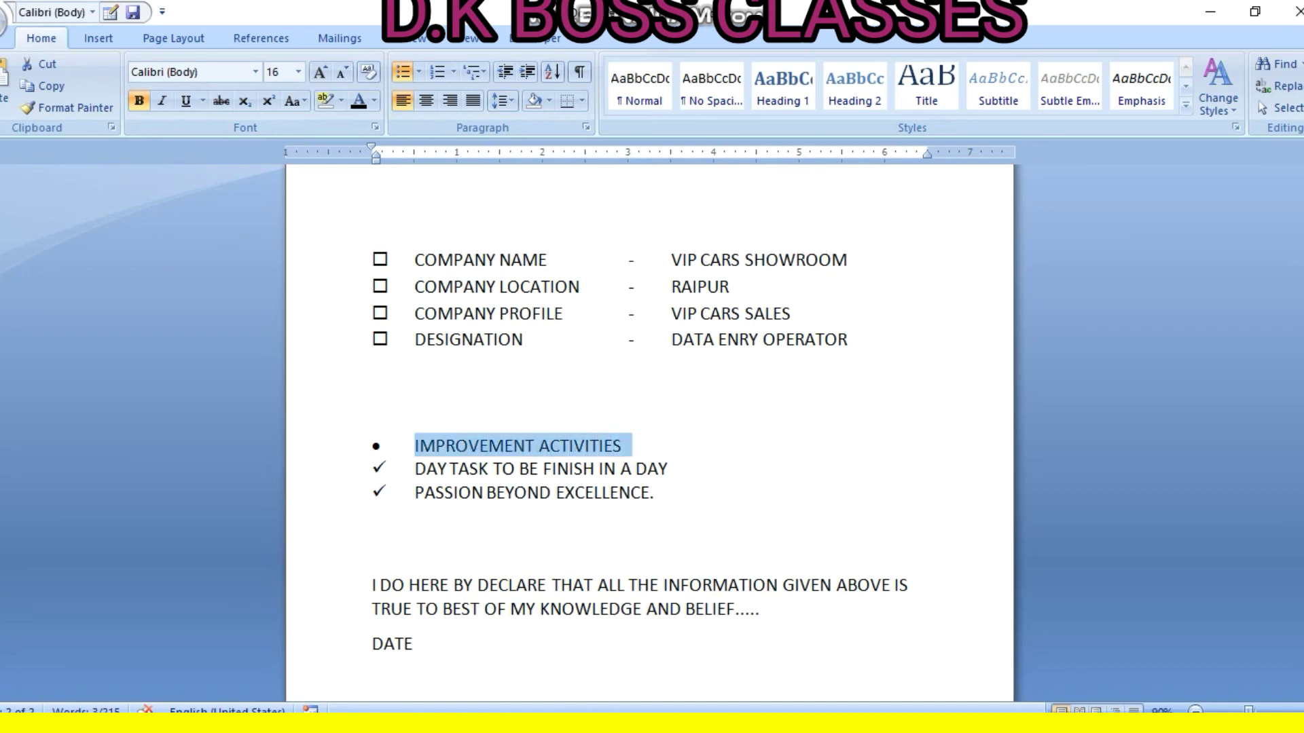
pyautogui.click(139, 101)
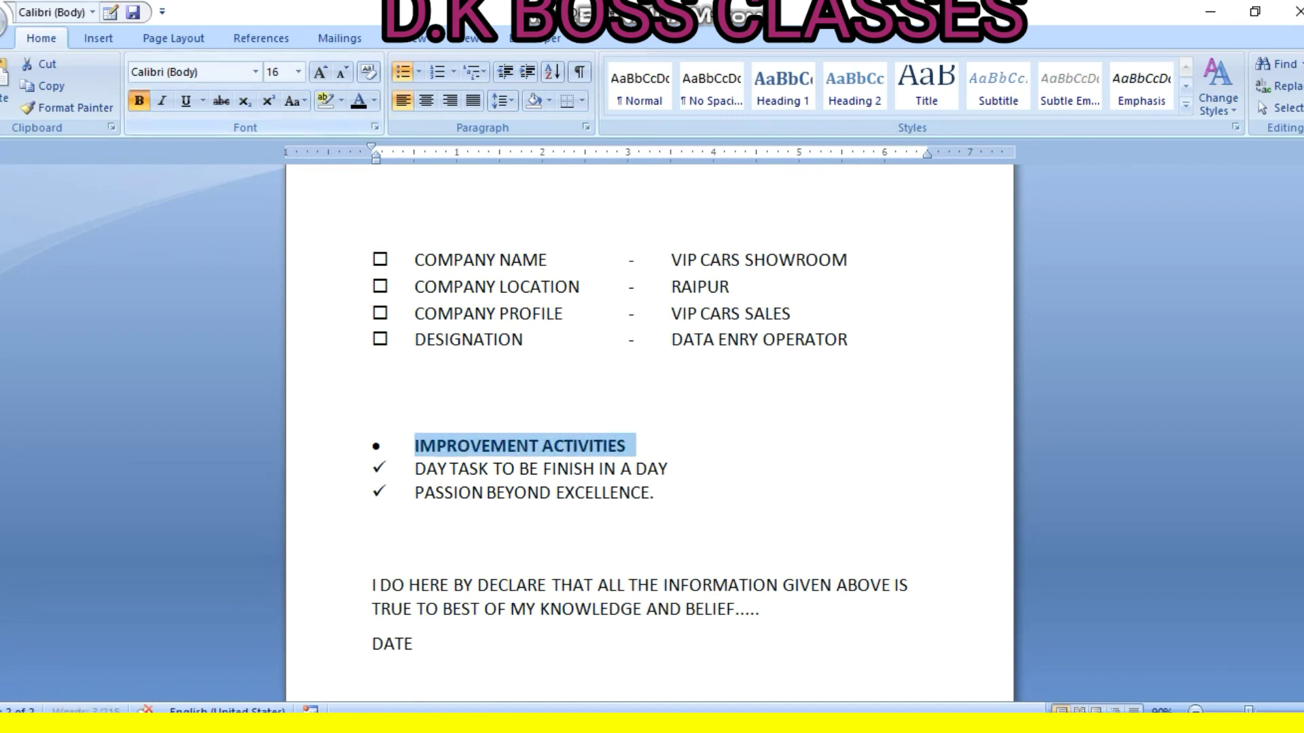
pyautogui.scroll(-3, 649, 428)
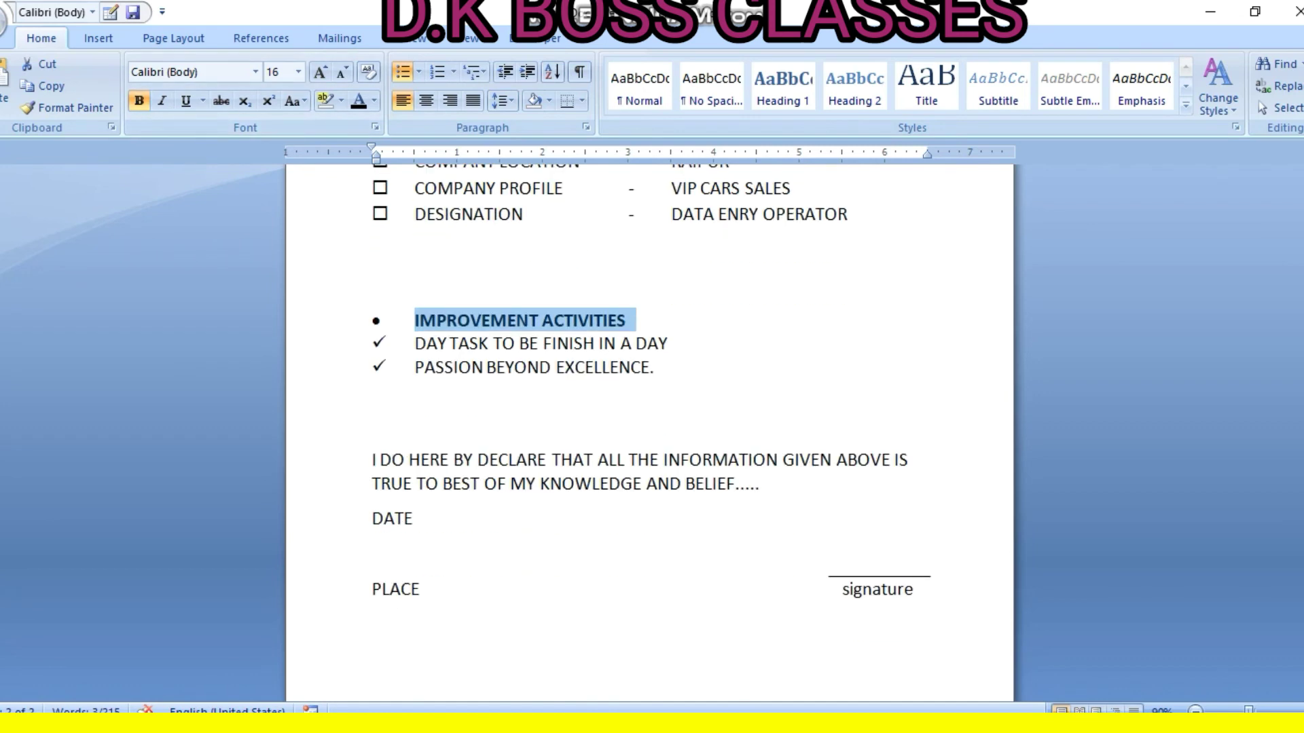
pyautogui.scroll(20, 649, 434)
pyautogui.scroll(10, 649, 435)
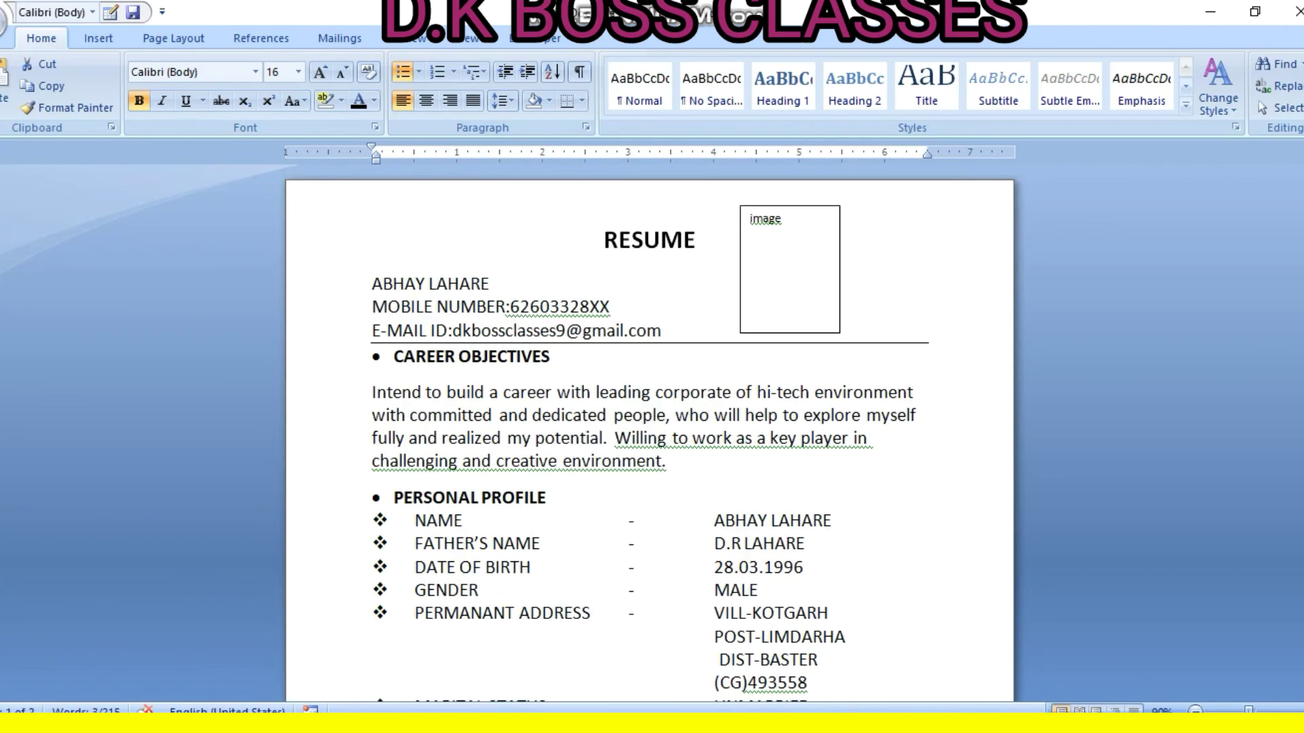
# Make the name, mobile and e-mail lines bold
pyautogui.click(806, 544)
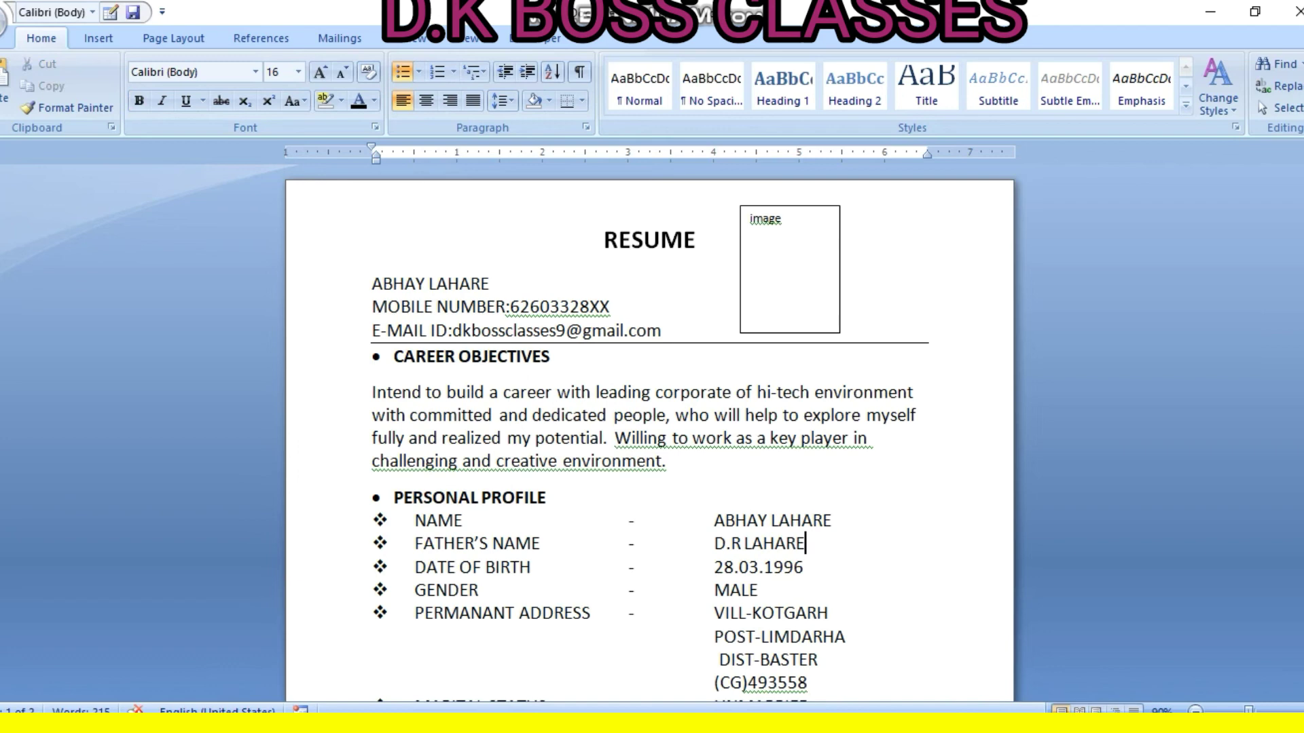
pyautogui.moveTo(372, 284); pyautogui.dragTo(668, 331)
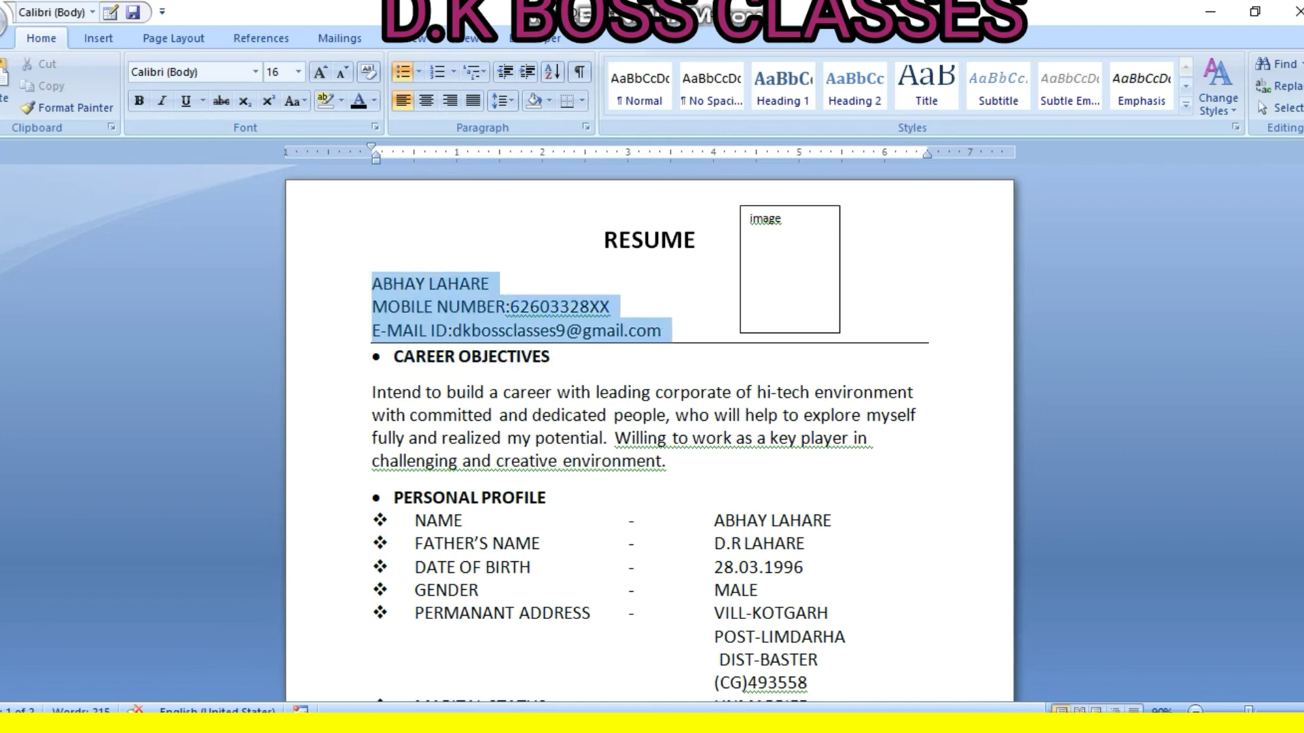
pyautogui.hotkey('ctrl', 'b')
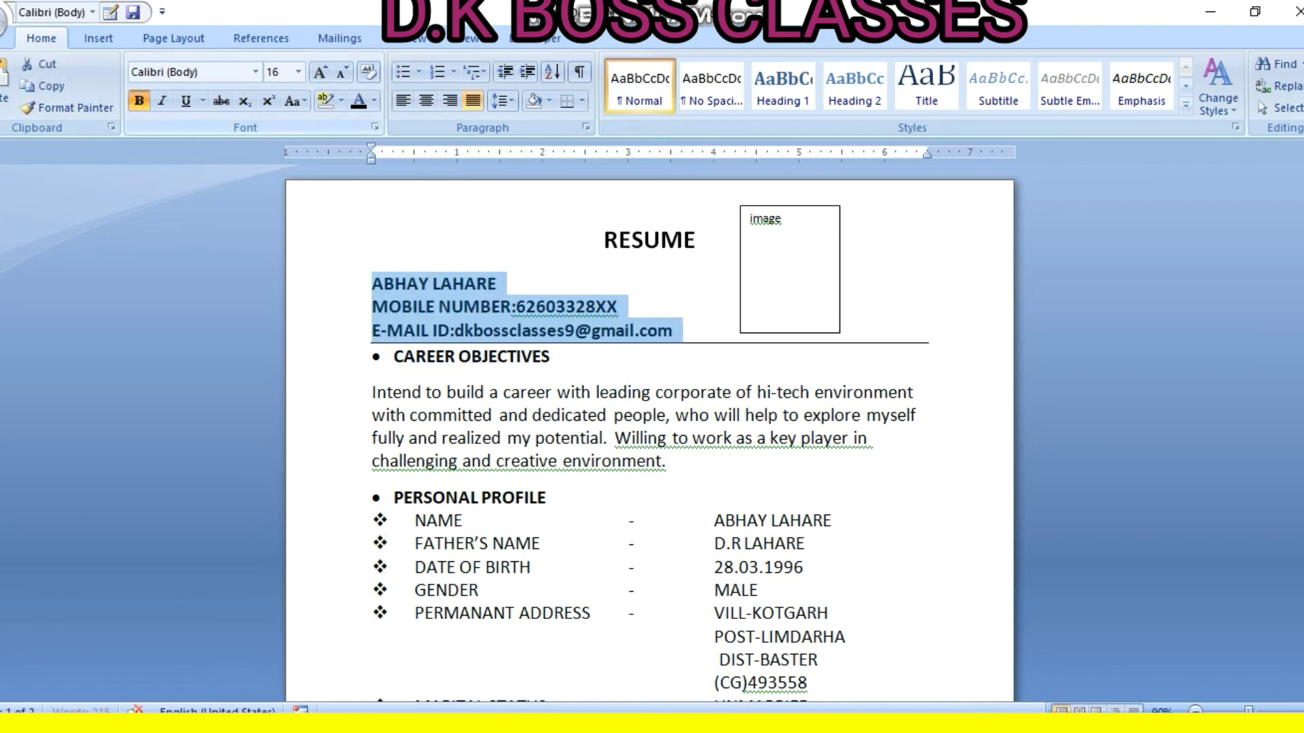
pyautogui.click(833, 521)
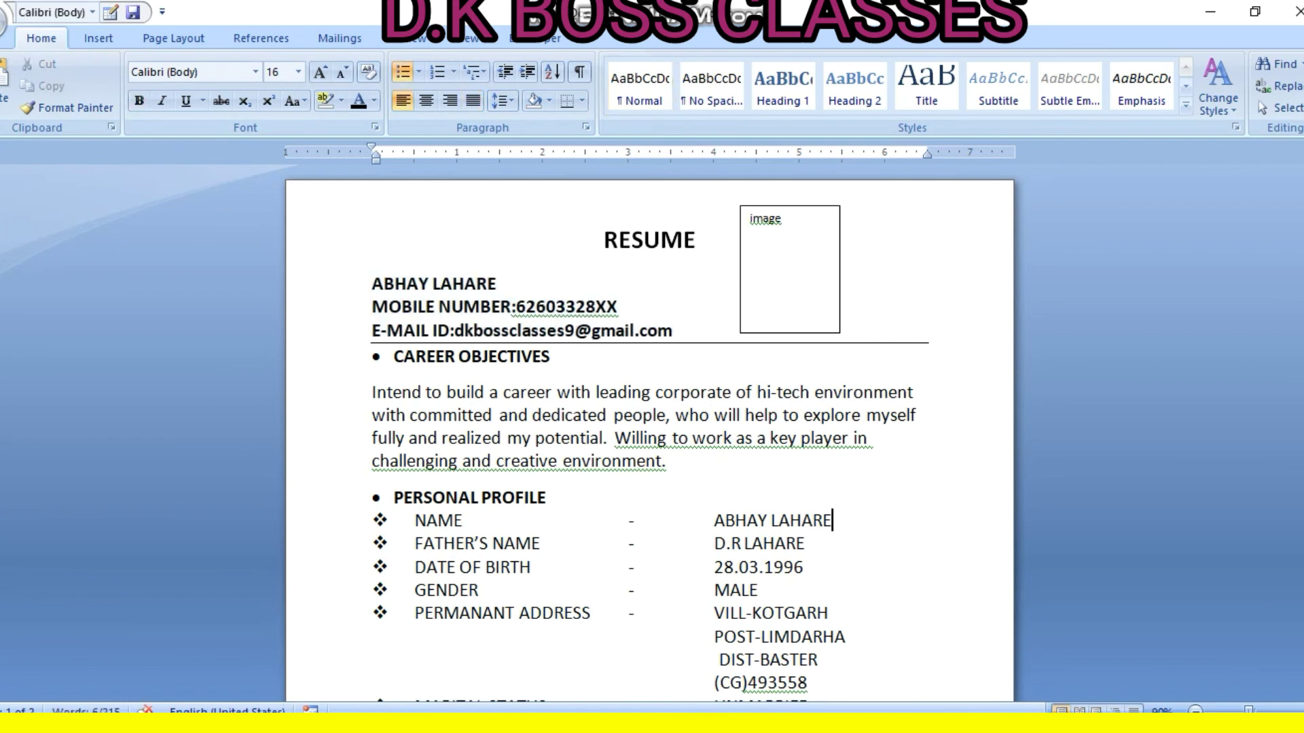
# Italicize the entire resume with Ctrl+A and Ctrl+I, then scroll through both pages
pyautogui.hotkey('ctrl', 'a')
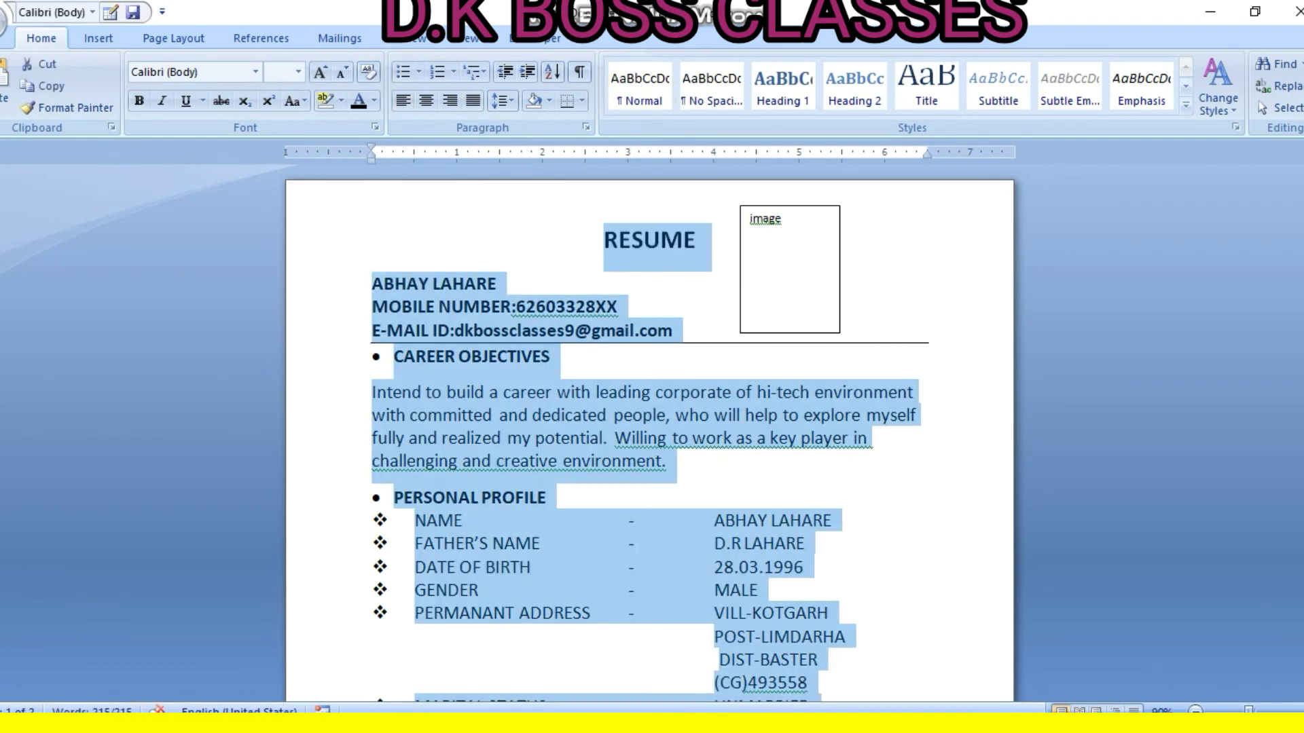
pyautogui.hotkey('ctrl', 'i')
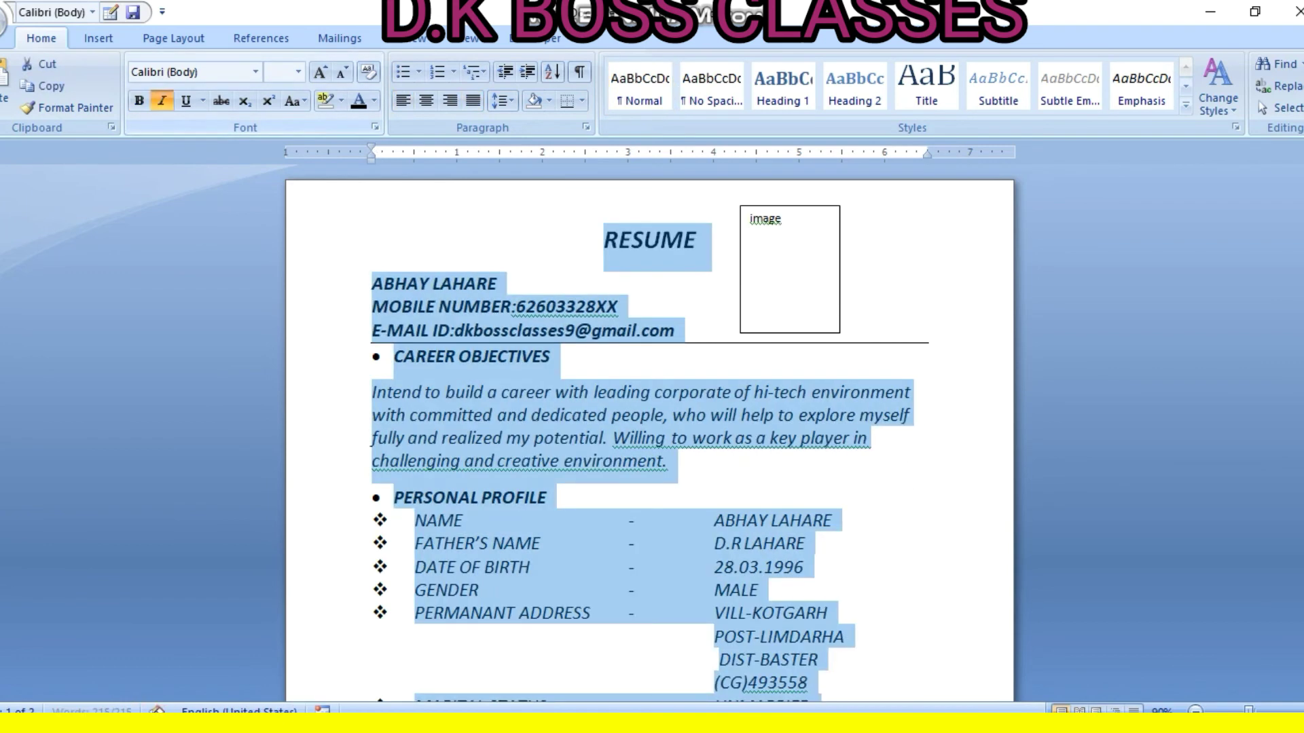
pyautogui.click(671, 461)
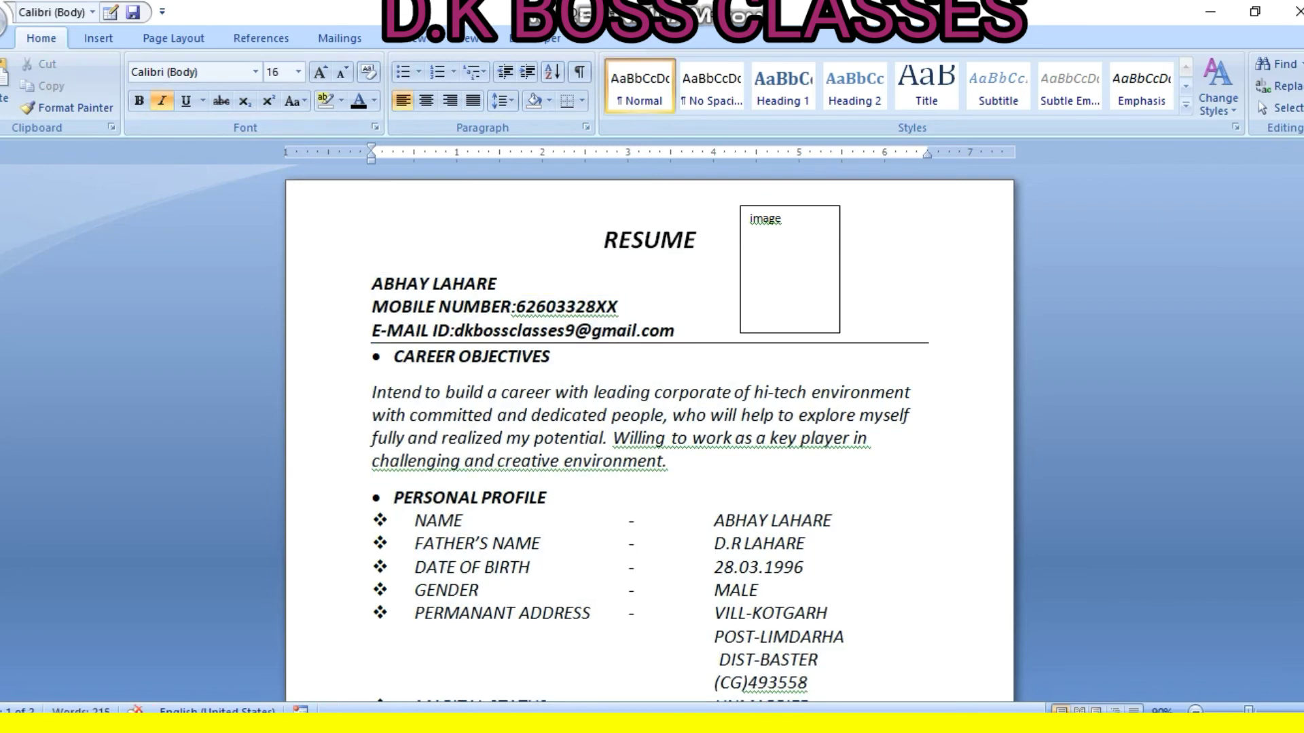
pyautogui.scroll(-4, 671, 462)
pyautogui.scroll(-9, 649, 407)
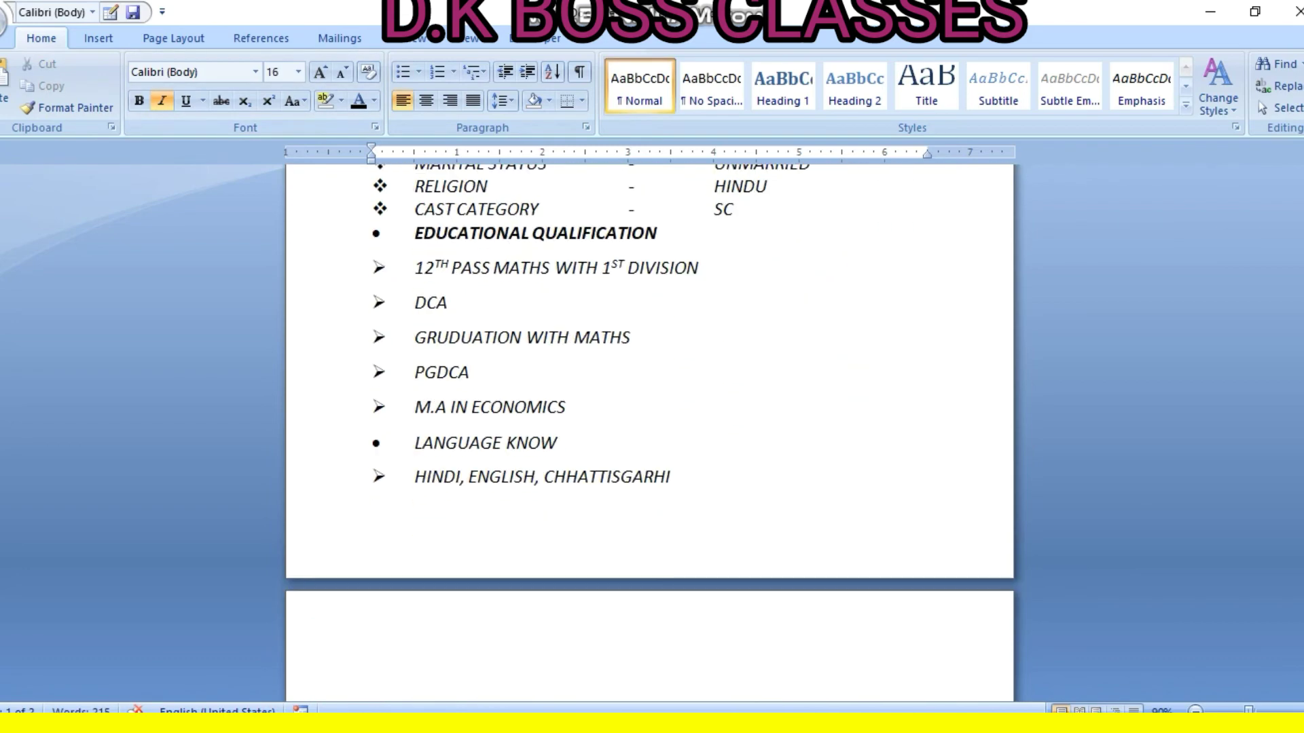
pyautogui.scroll(-20, 649, 408)
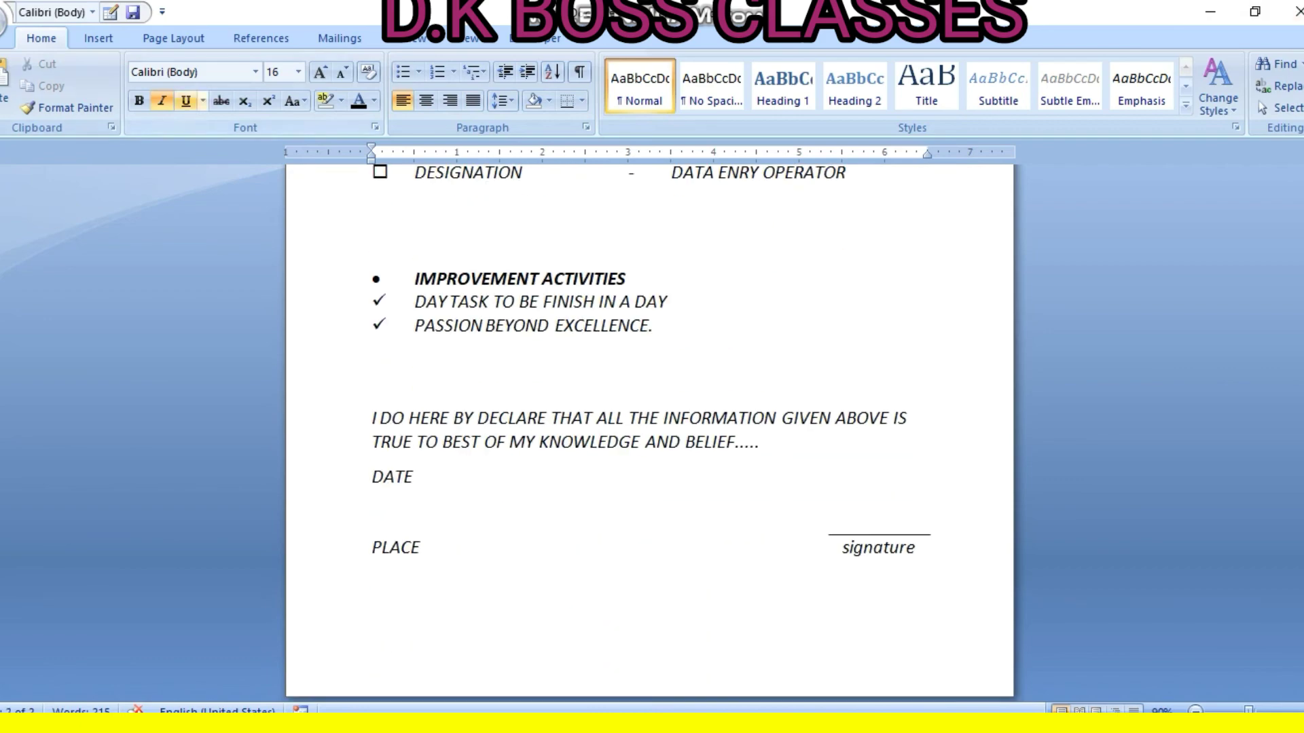
pyautogui.scroll(13, 649, 407)
pyautogui.scroll(20, 649, 435)
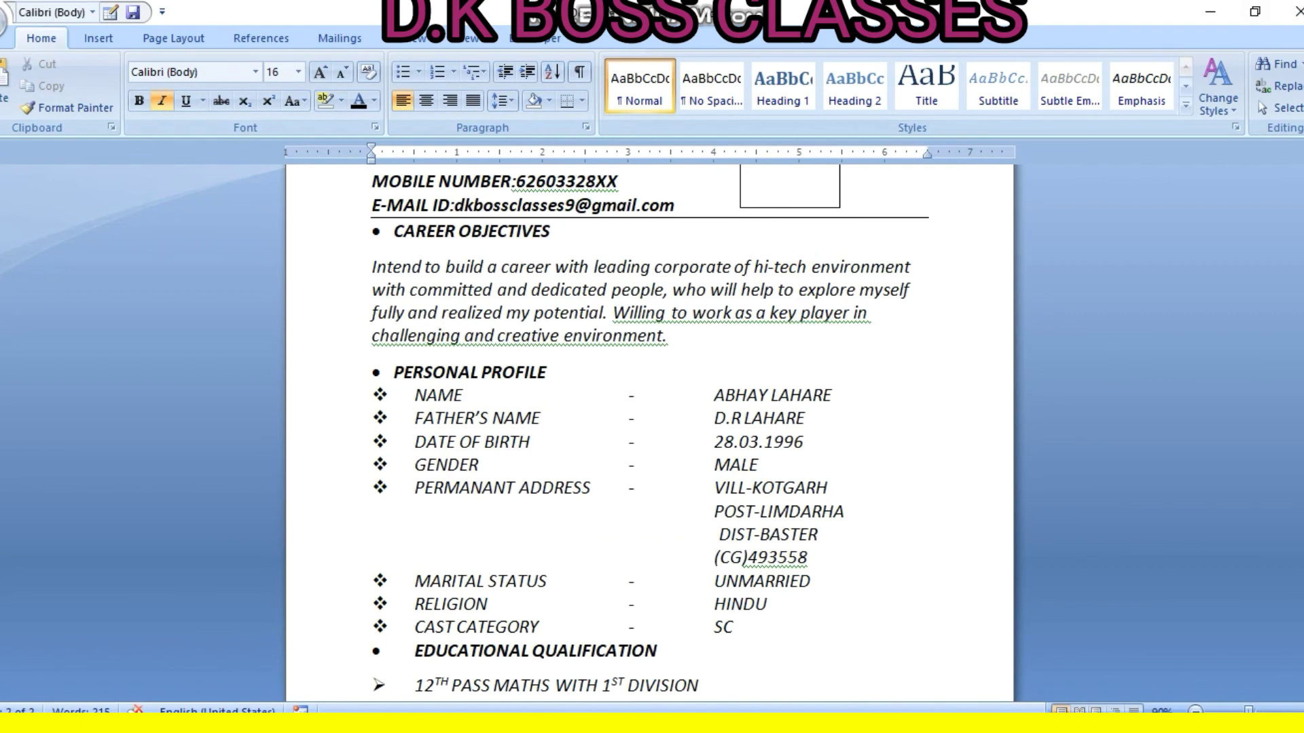
# Open Print Preview and scroll through both resume pages
pyautogui.click(4, 19)
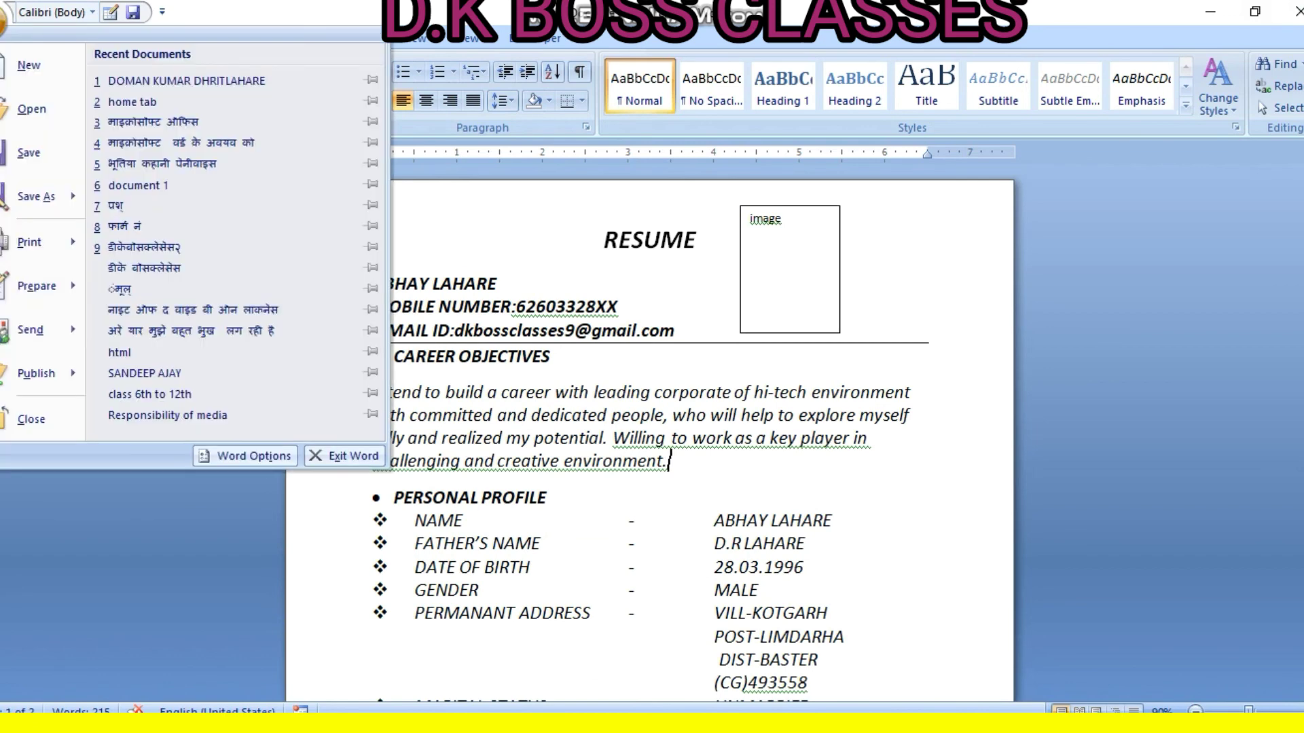
pyautogui.moveTo(31, 242)
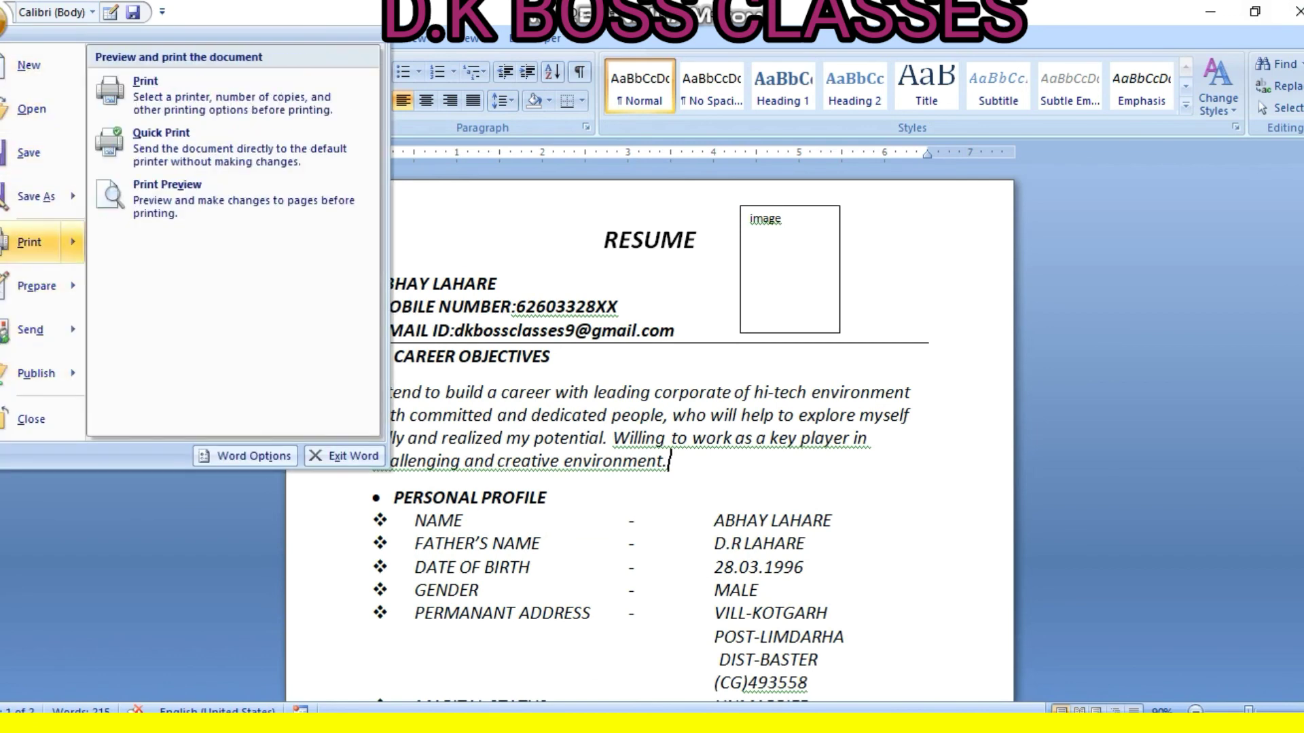
pyautogui.click(176, 197)
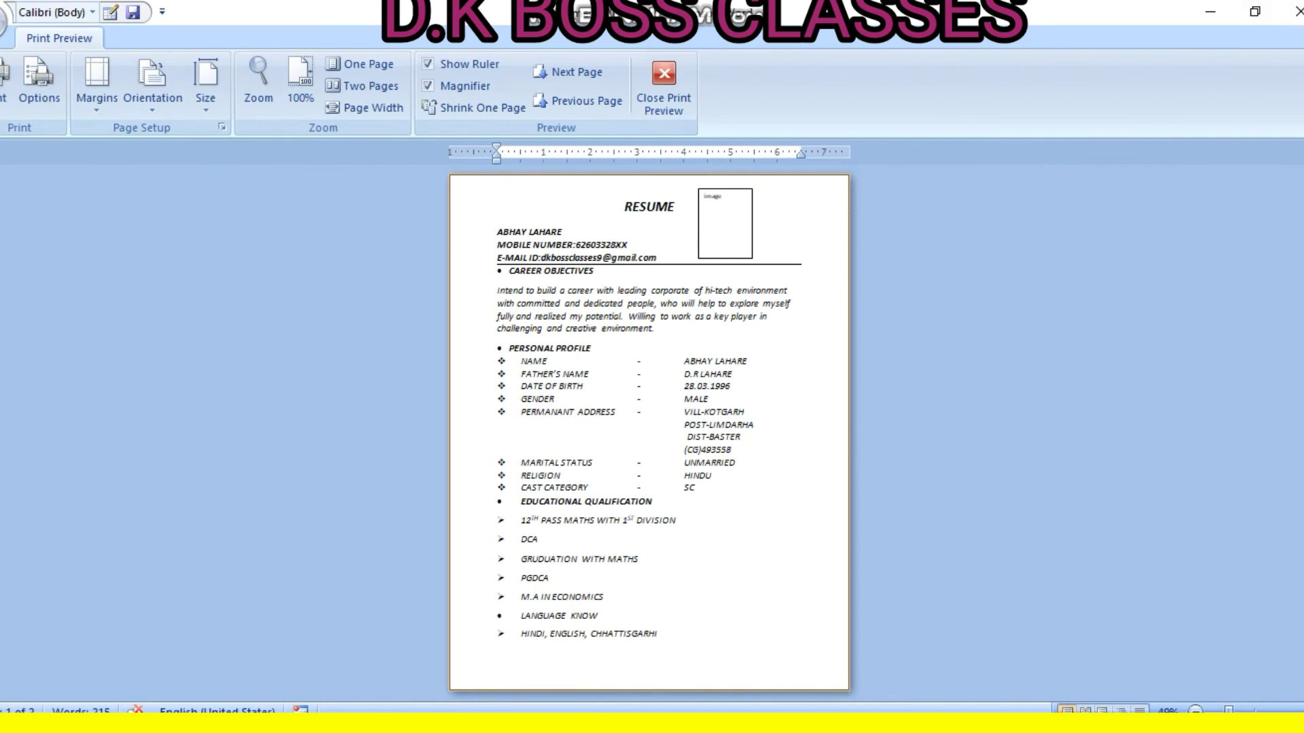
pyautogui.scroll(-1, 649, 432)
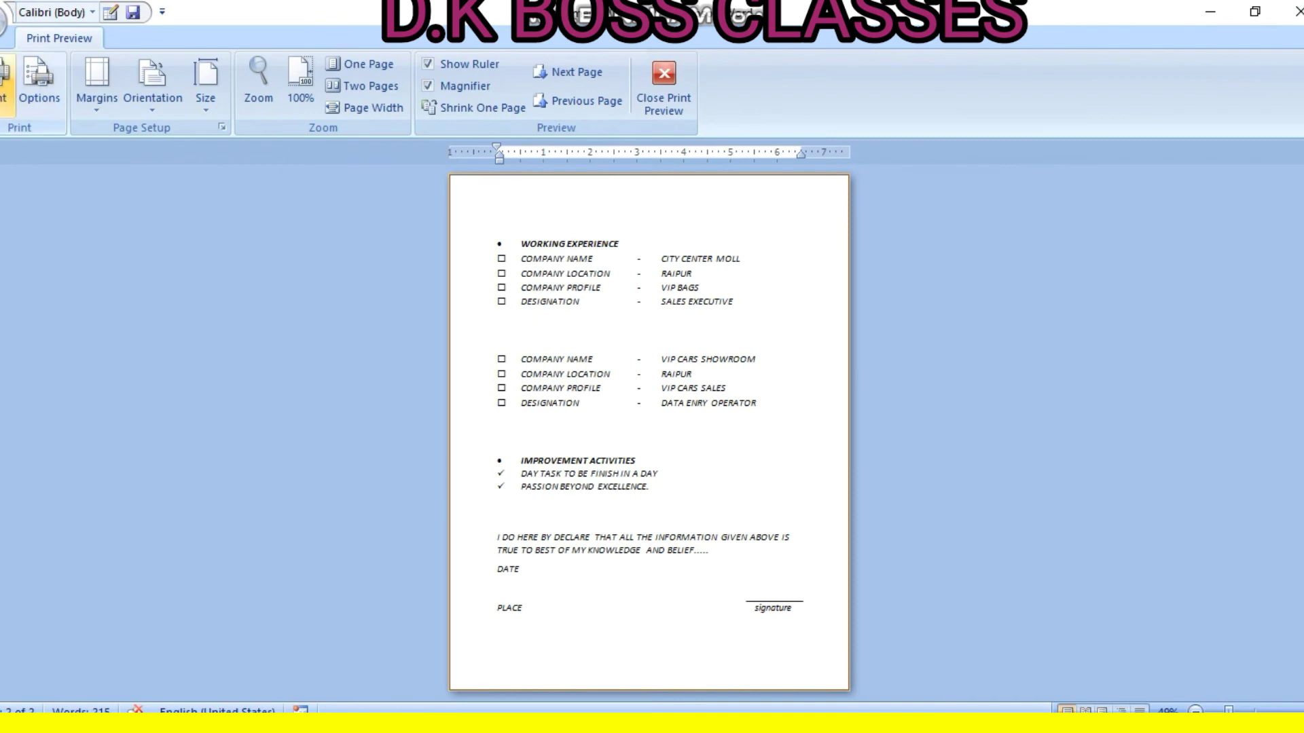
# Print to Microsoft Print to PDF, saving the file as 'aaaaaaaaaaaaaaaaaaaaaaaaa'
pyautogui.click(3, 84)
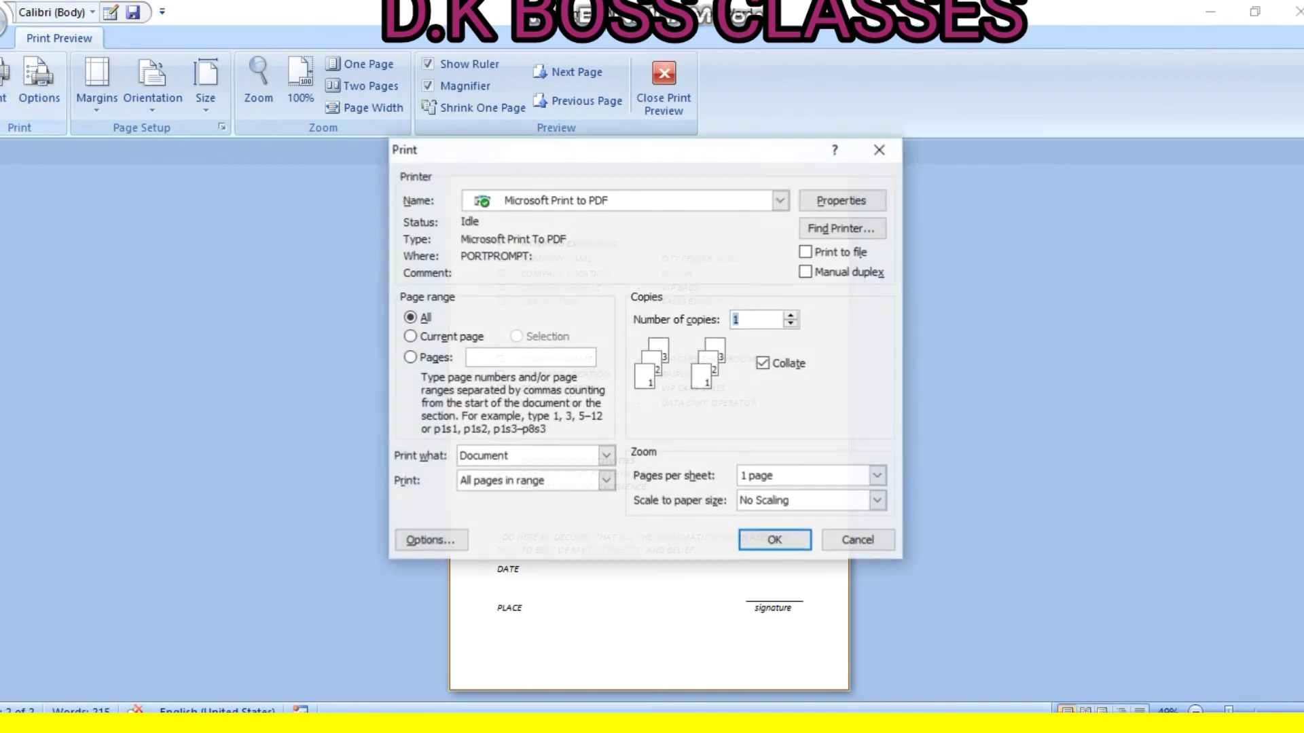
pyautogui.press('Return')
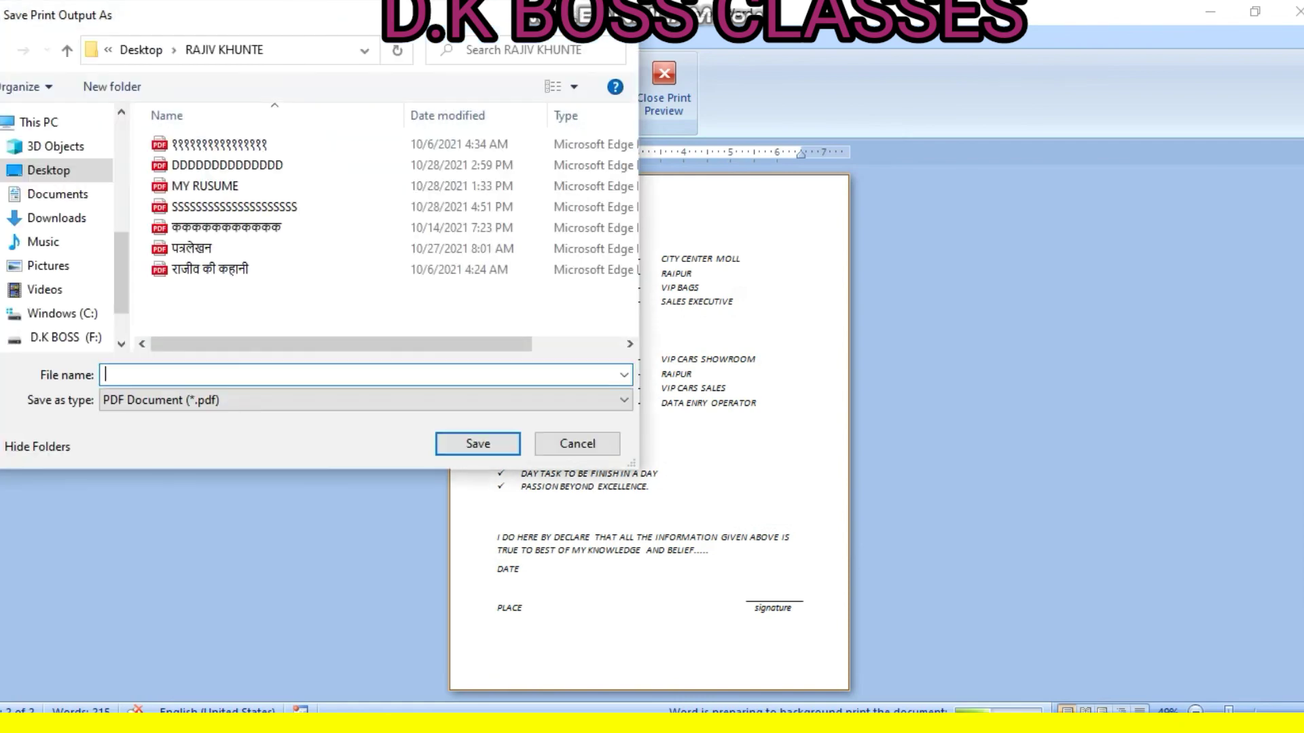
pyautogui.write('aaaaaaaaaaaaaaaaaaaaaaaaa')
pyautogui.press('Return')
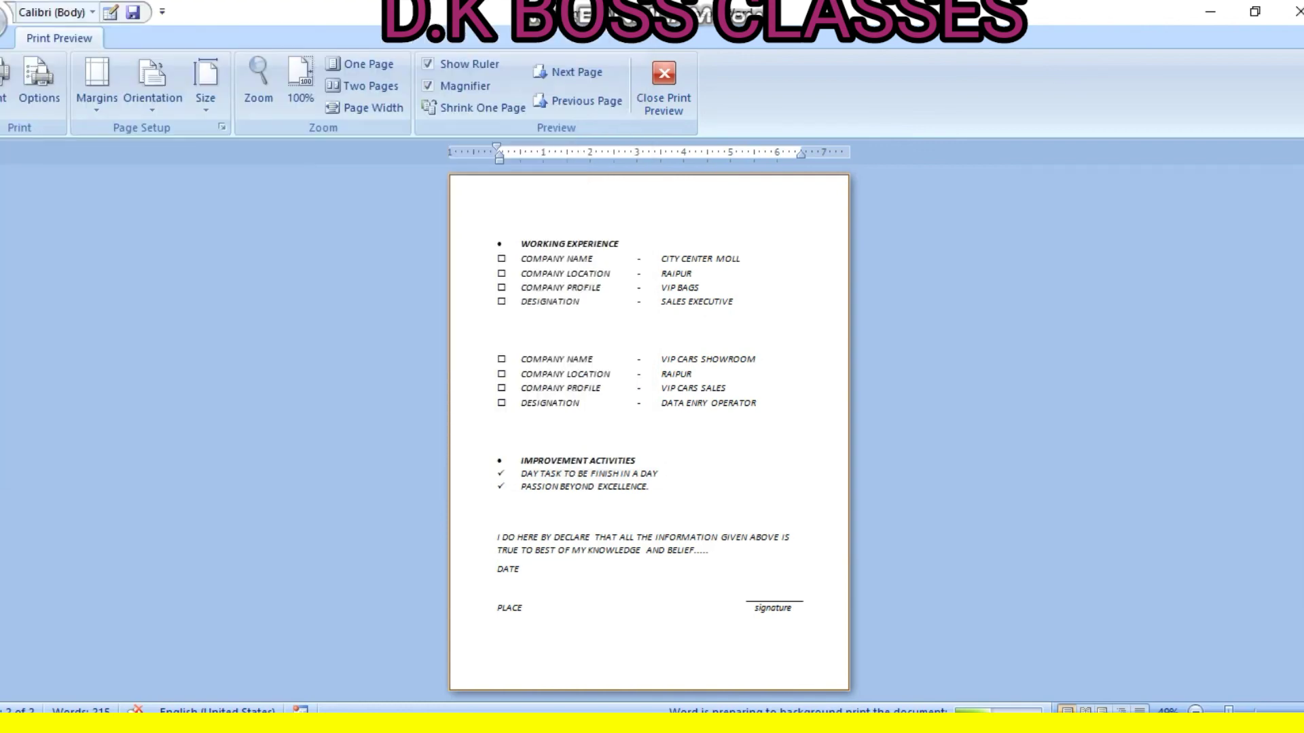
# Minimize the three Word windows and open the new resume PDF from the desktop folder
pyautogui.click(1210, 11)
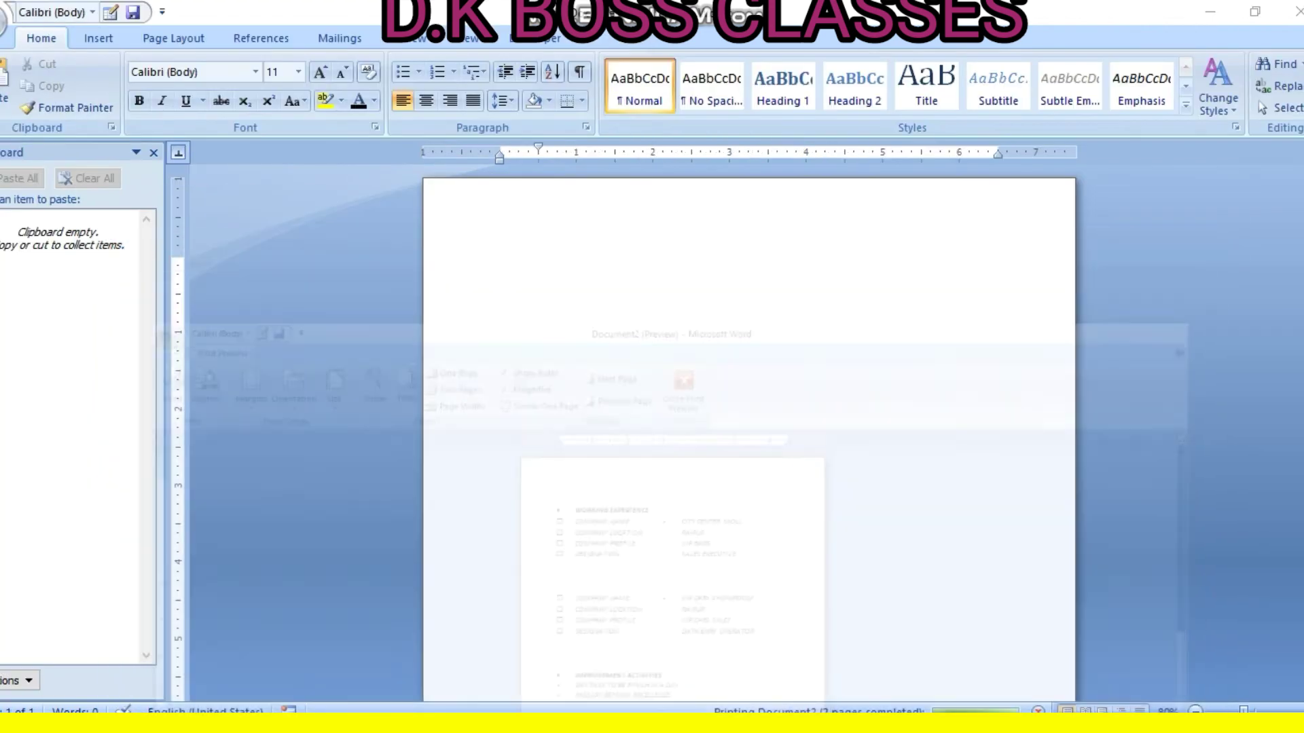
pyautogui.click(1210, 11)
pyautogui.click(1210, 12)
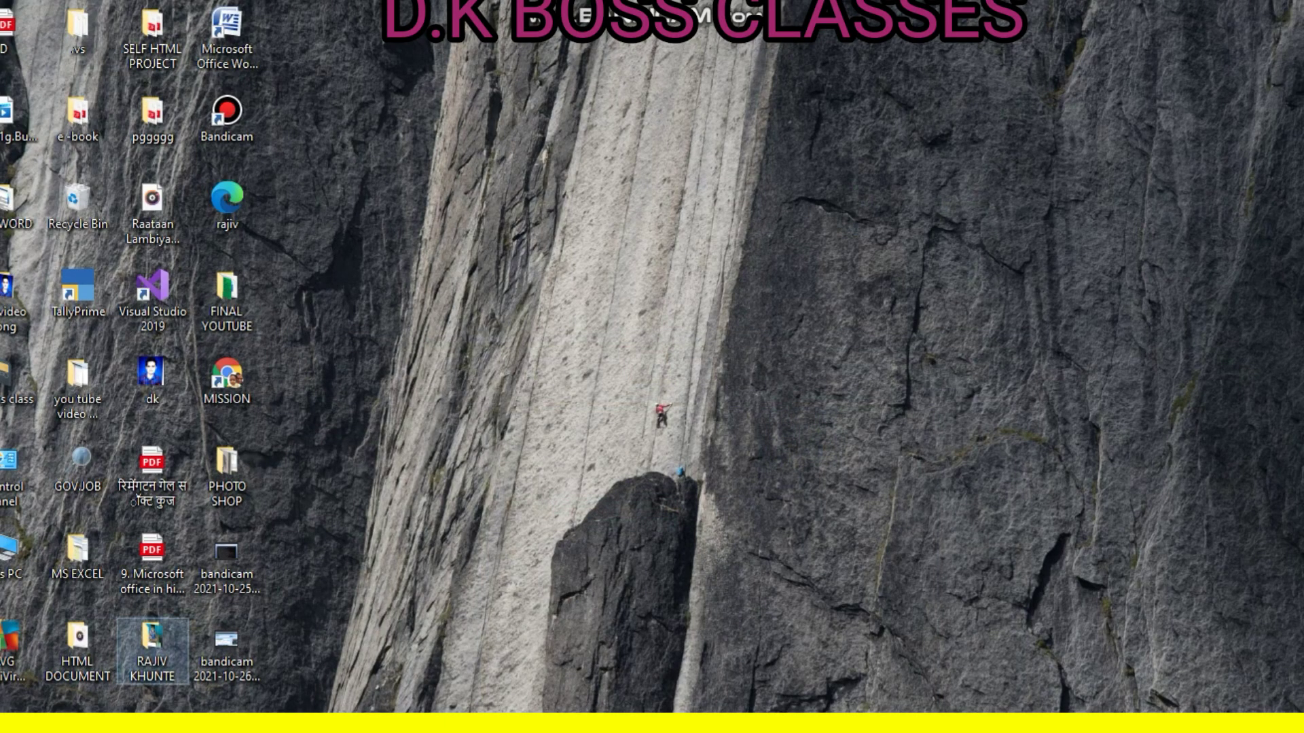
pyautogui.doubleClick(152, 651)
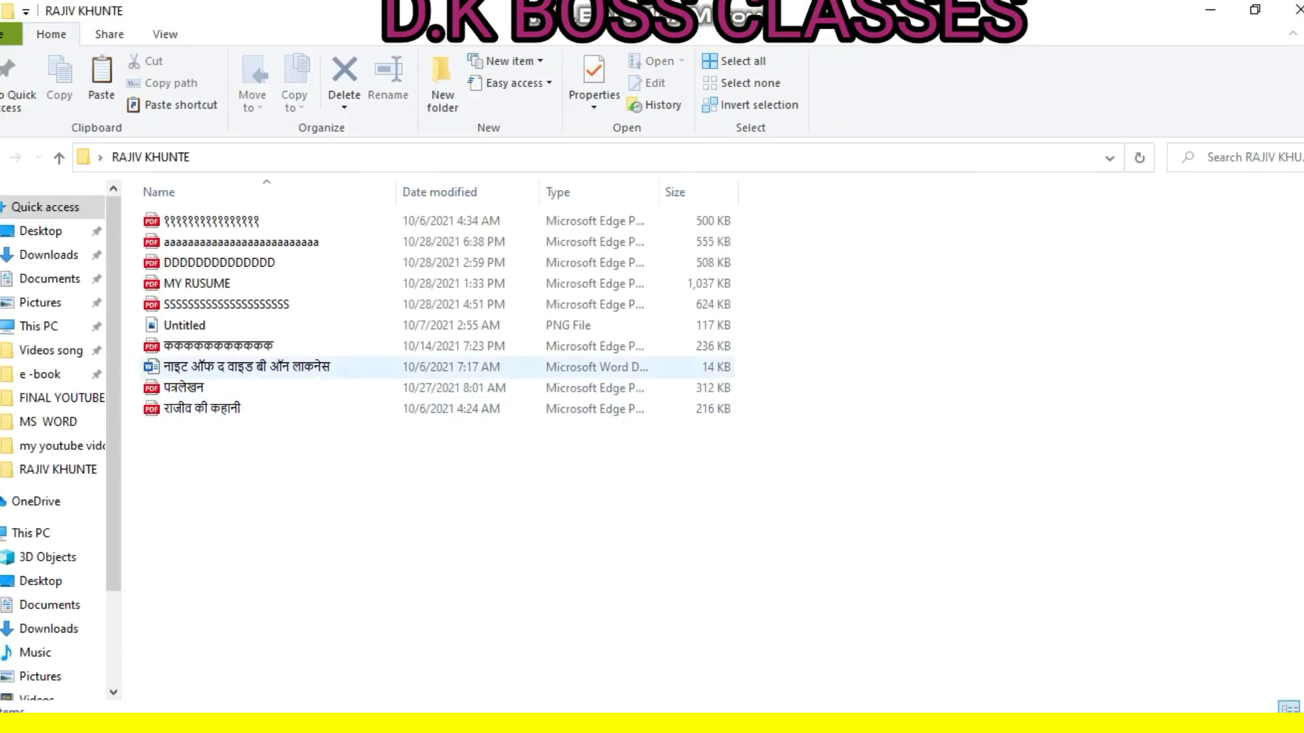
pyautogui.click(241, 243)
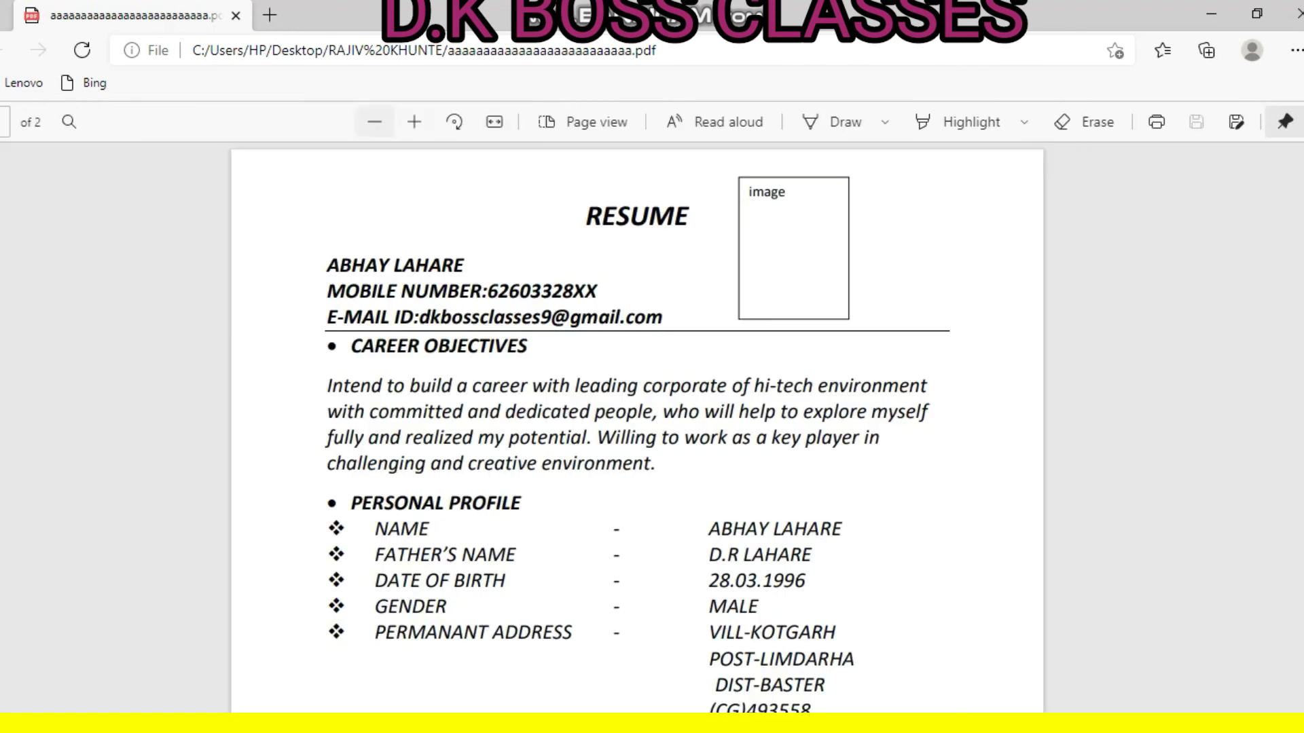
# Zoom the resume PDF out five steps, then back in one, so both pages show
pyautogui.click(374, 122)
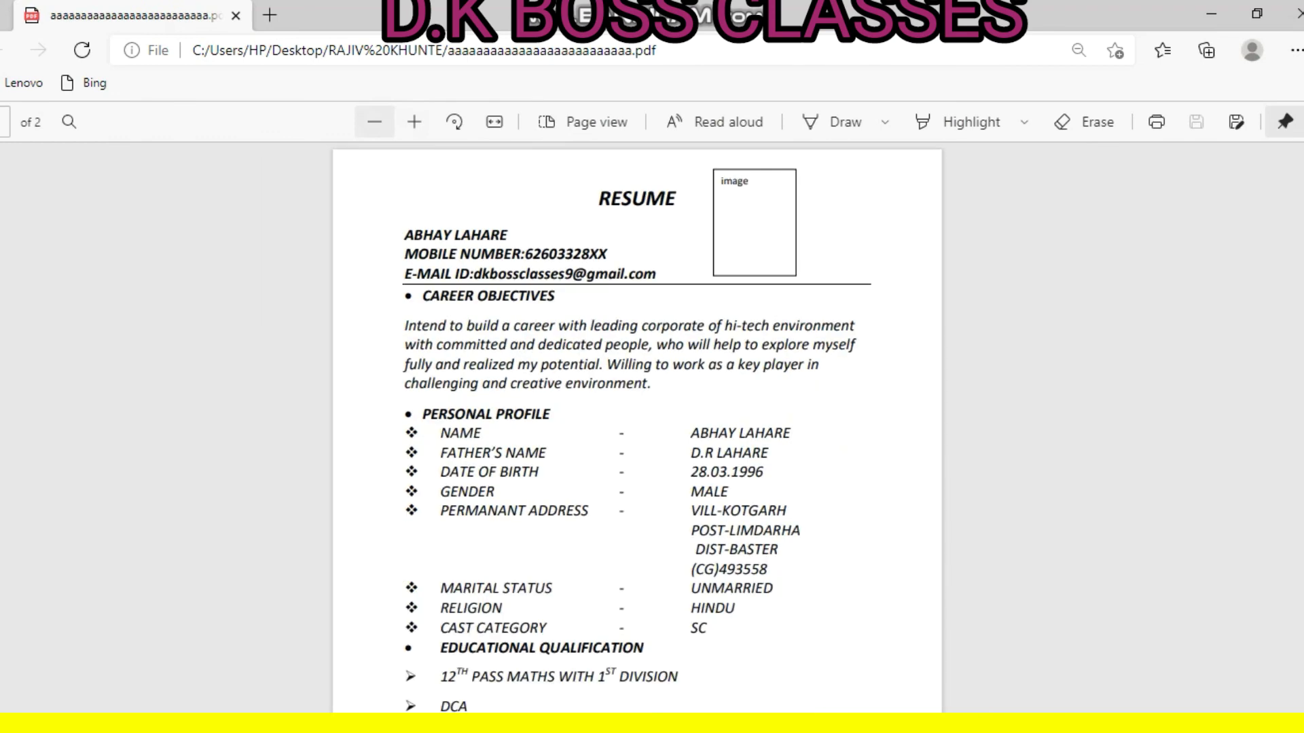
pyautogui.click(374, 122)
pyautogui.click(374, 122)
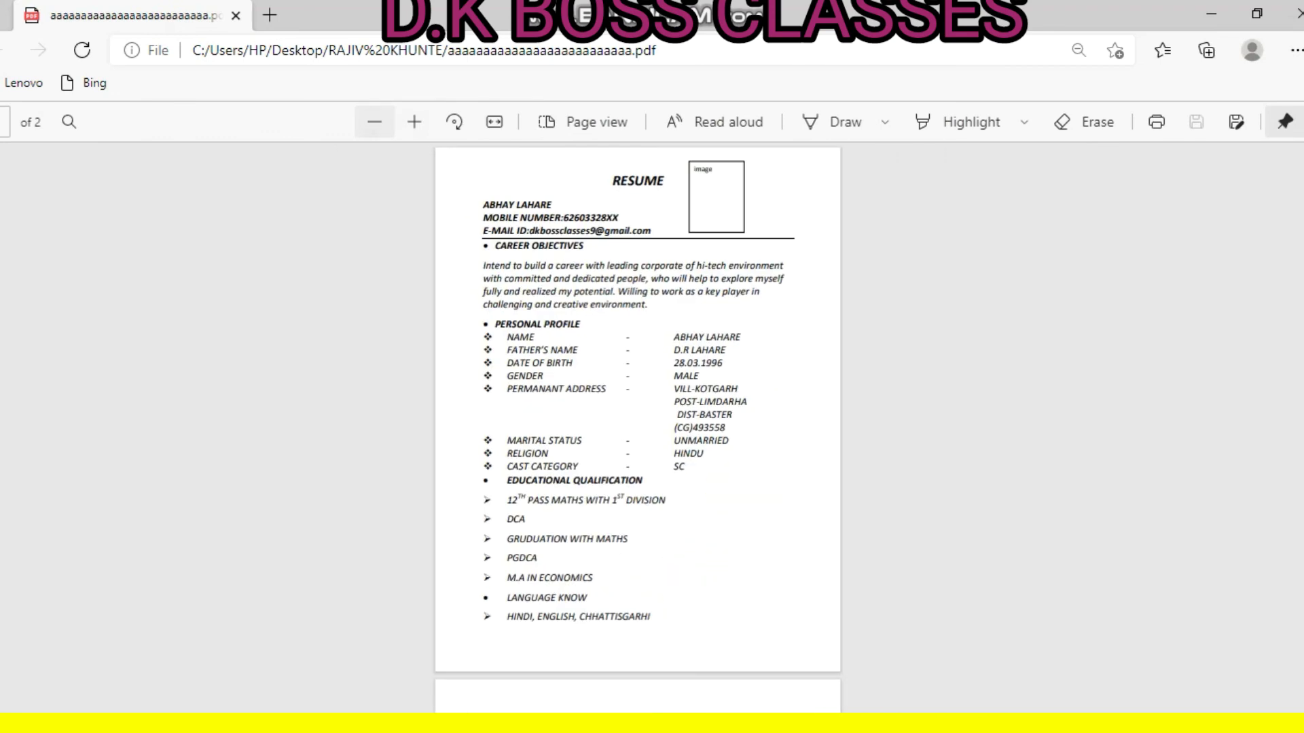
pyautogui.click(374, 122)
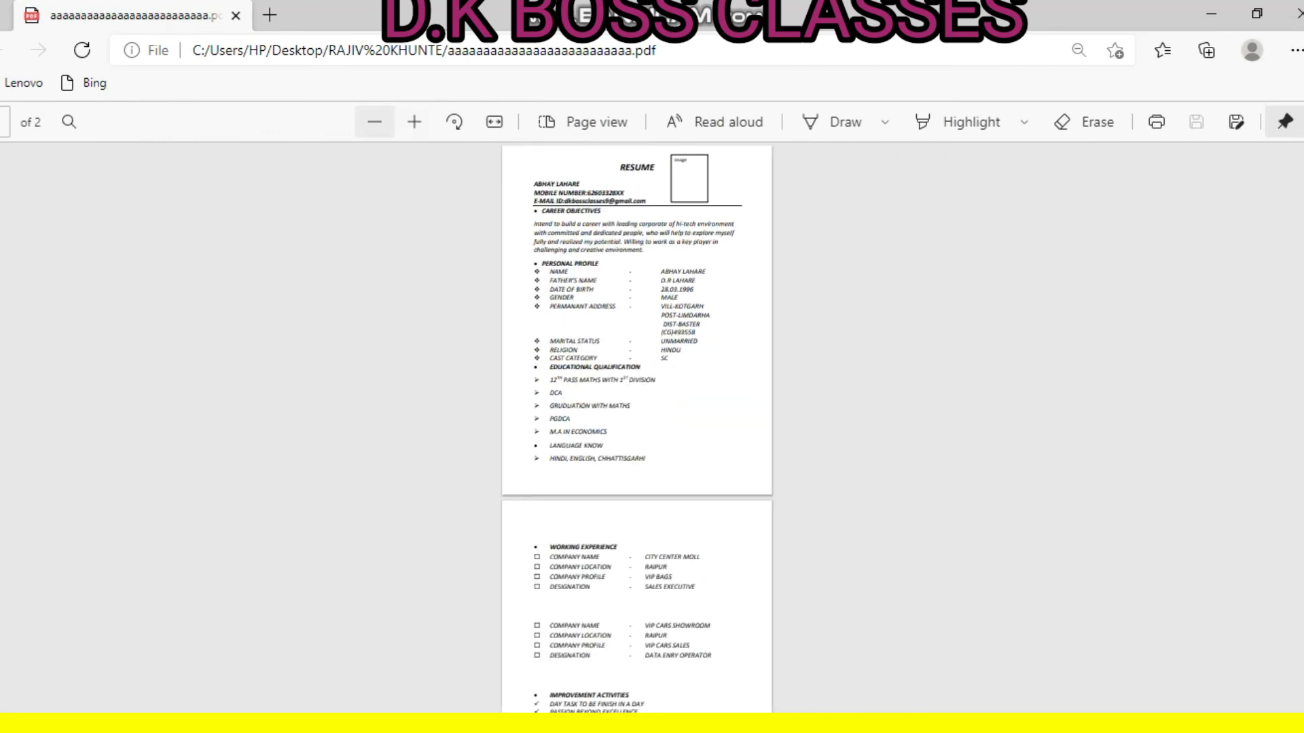
pyautogui.click(374, 122)
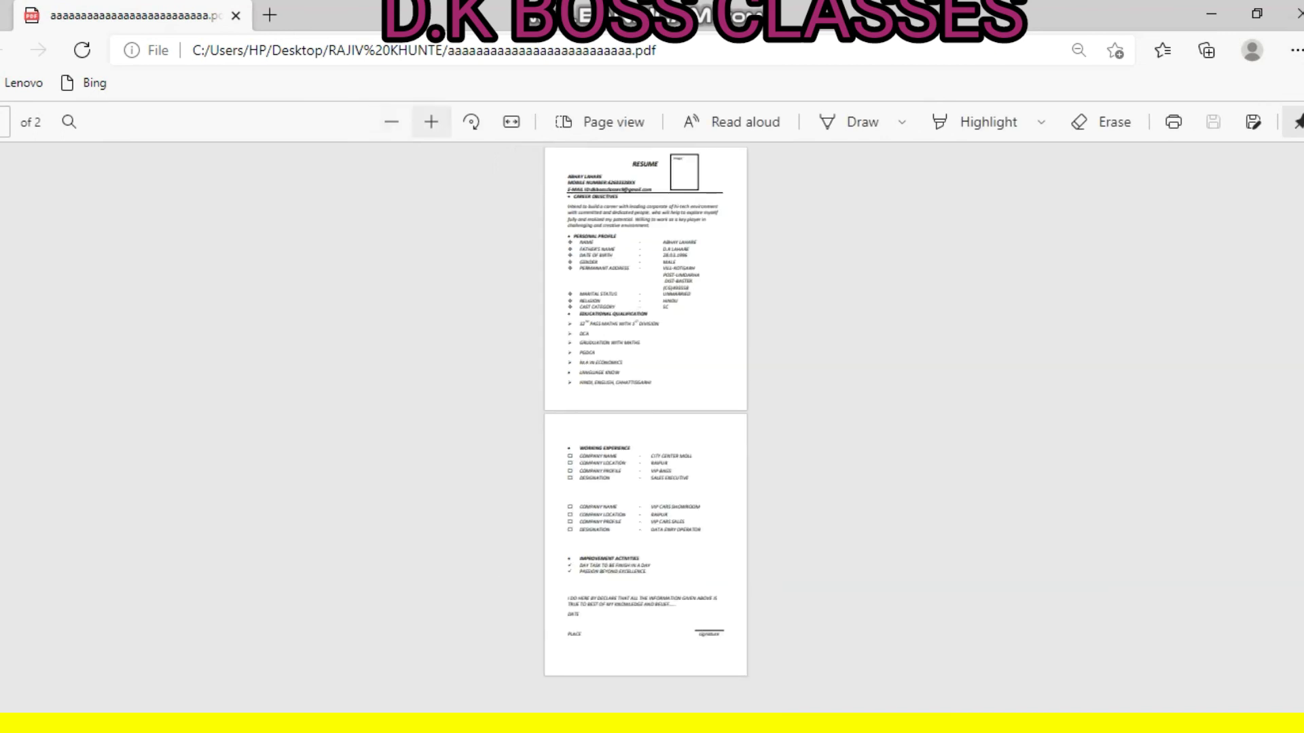
pyautogui.click(430, 122)
# Rotate the pages by quarter turns and fit them to the window width
pyautogui.click(471, 122)
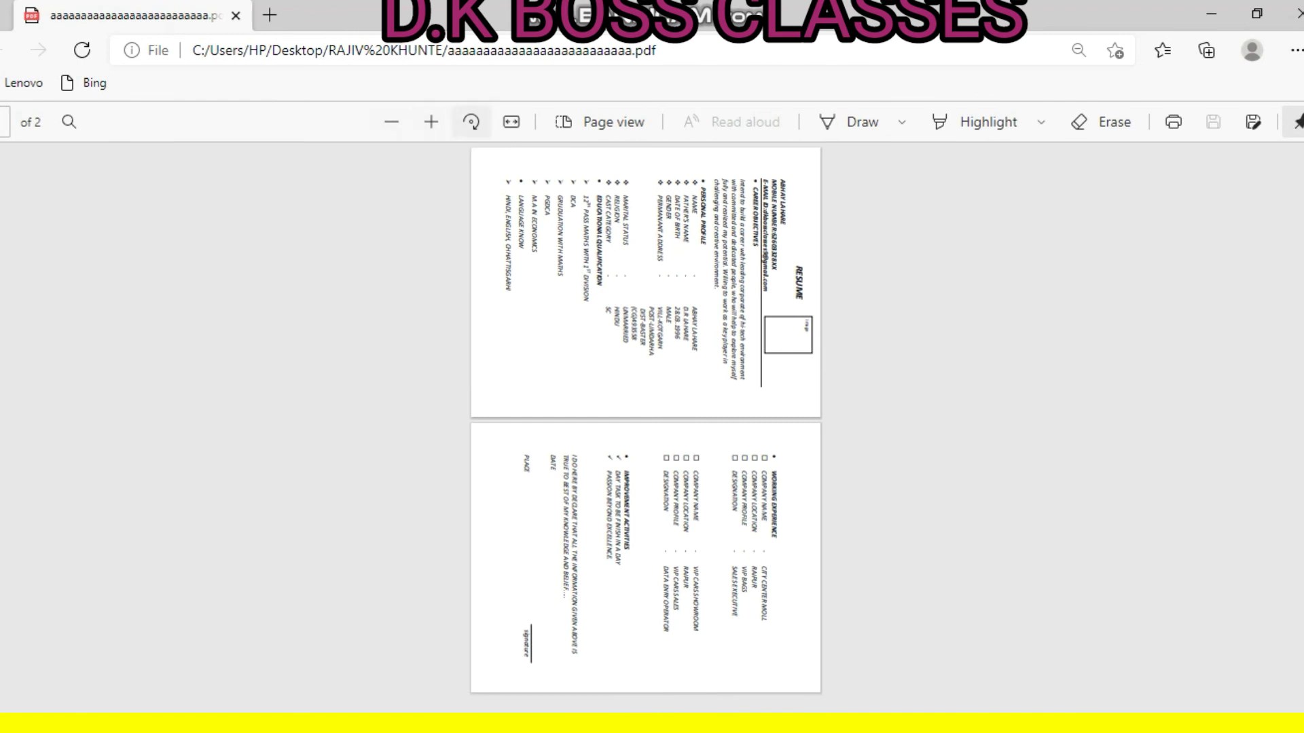
pyautogui.click(471, 123)
pyautogui.click(512, 122)
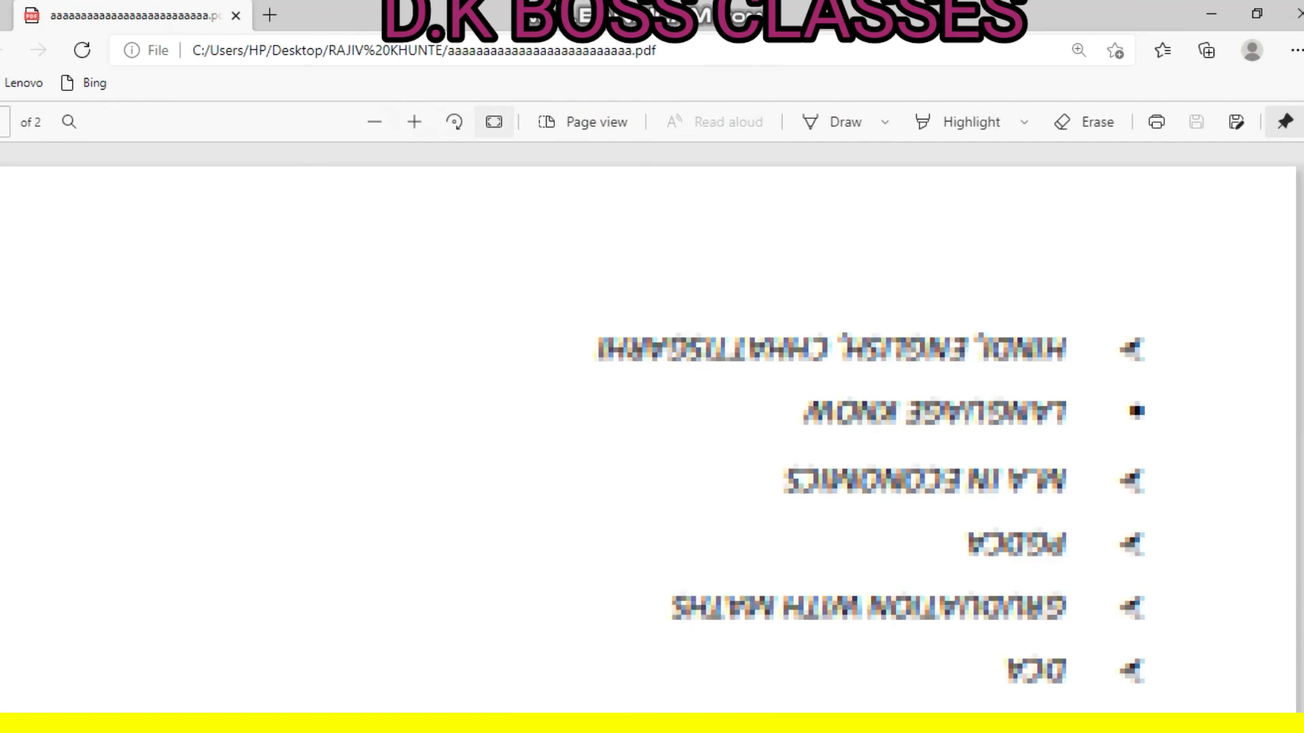
pyautogui.click(454, 122)
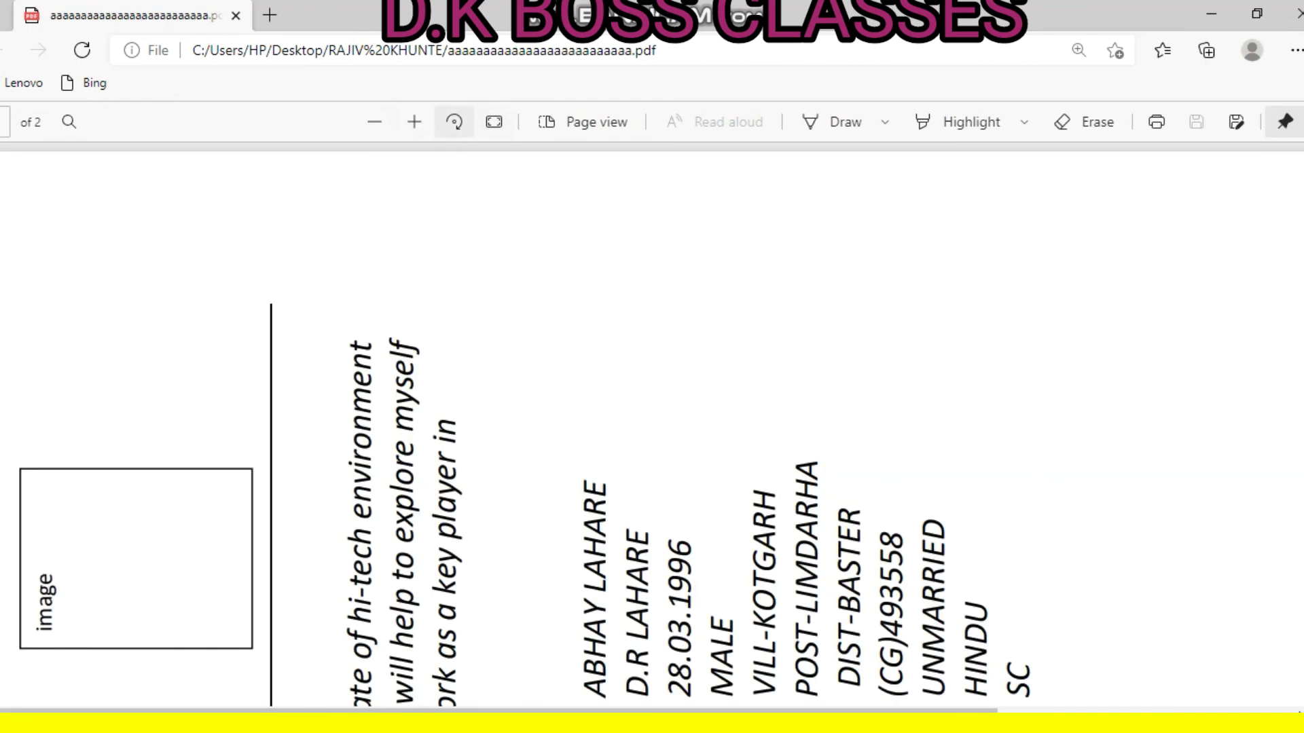